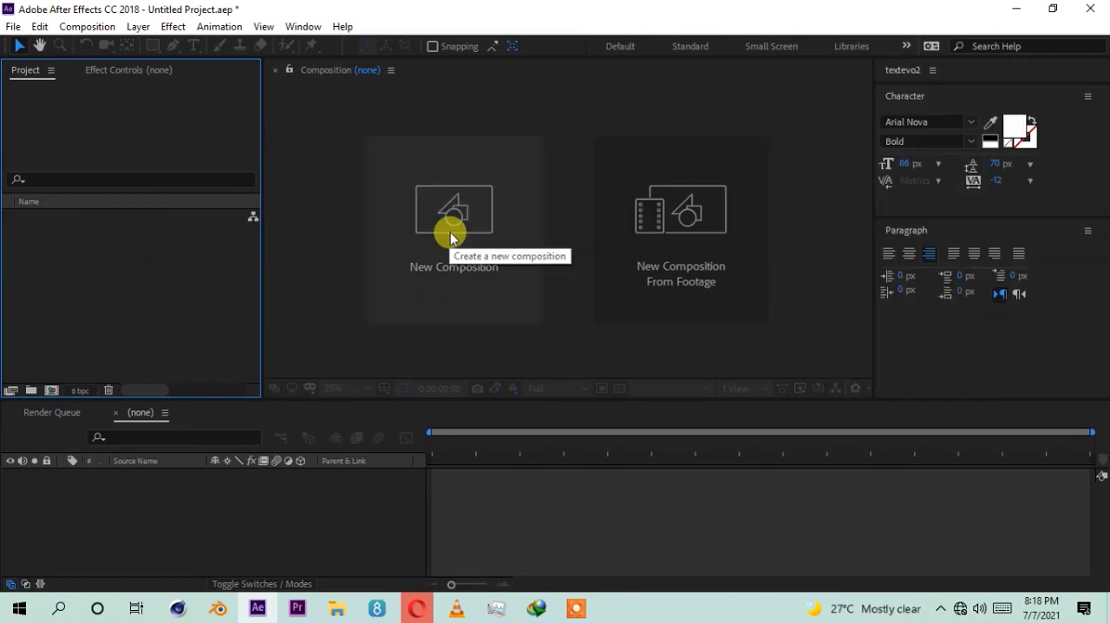
Step: Start a new composition named "3d character" using the HDTV 1080 29.97 preset
click(450, 238)
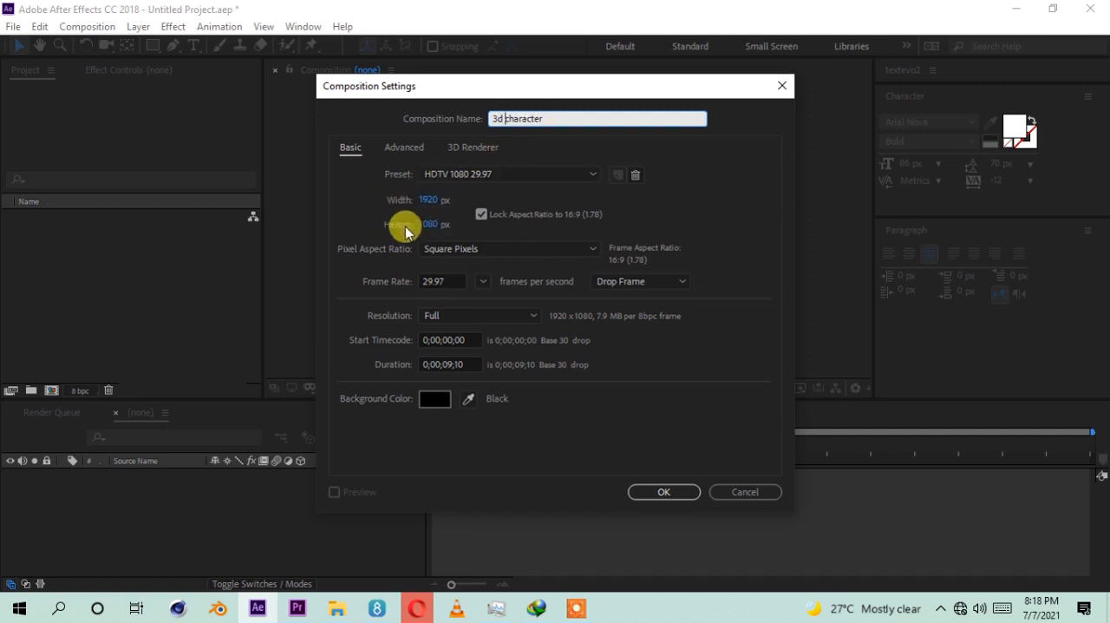
click(487, 174)
click(386, 178)
click(442, 174)
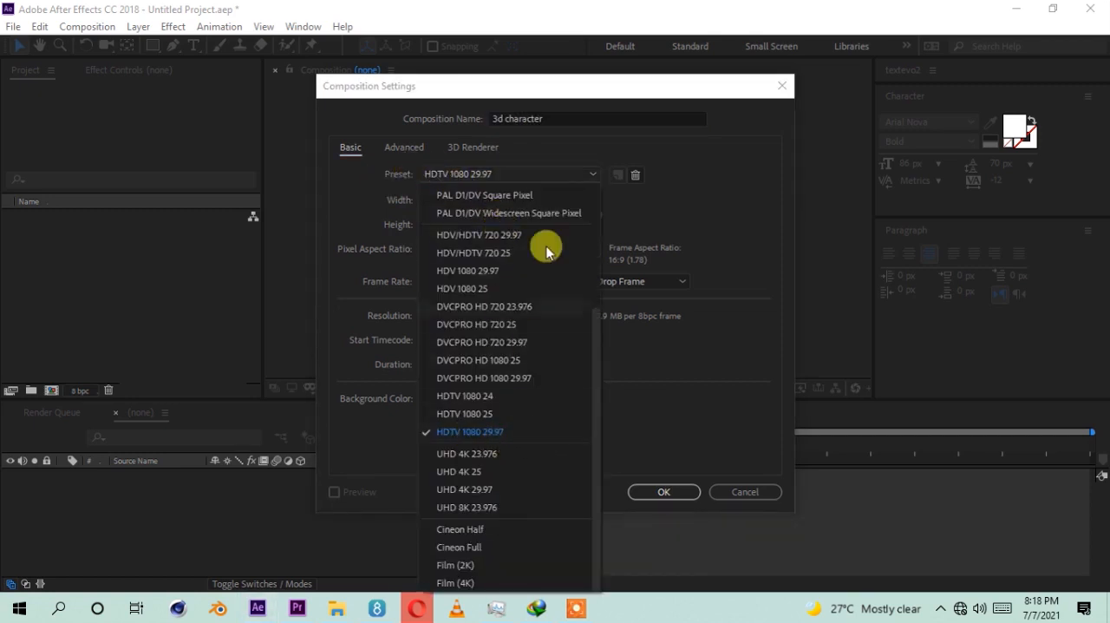
click(486, 431)
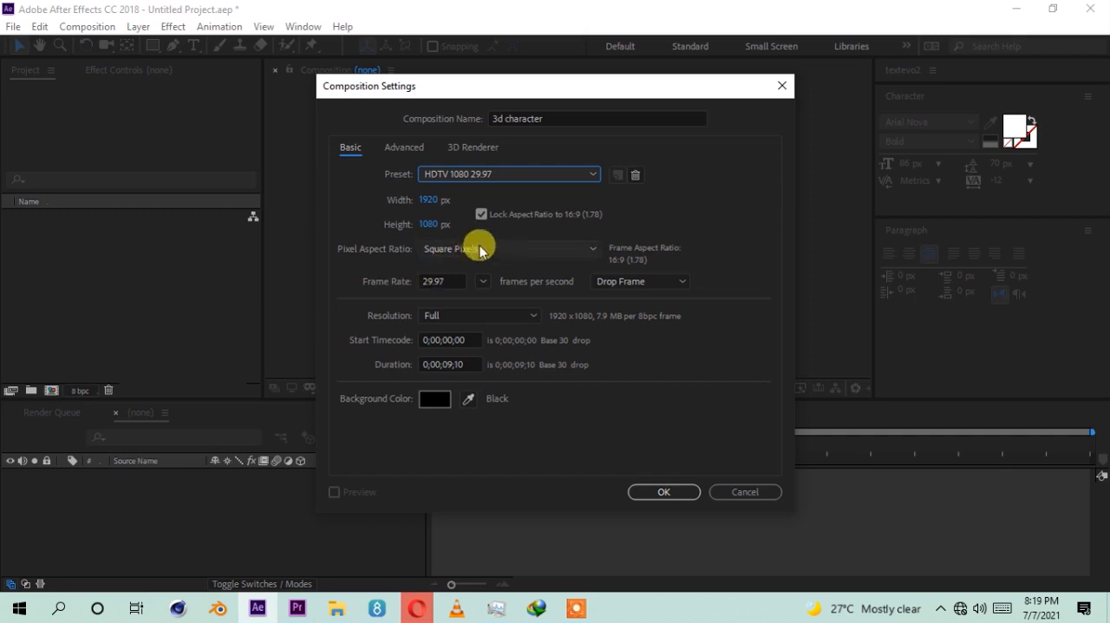
Step: Set the composition's duration to 0;00;05;10, keep its resolution at Full, and create it
click(447, 363)
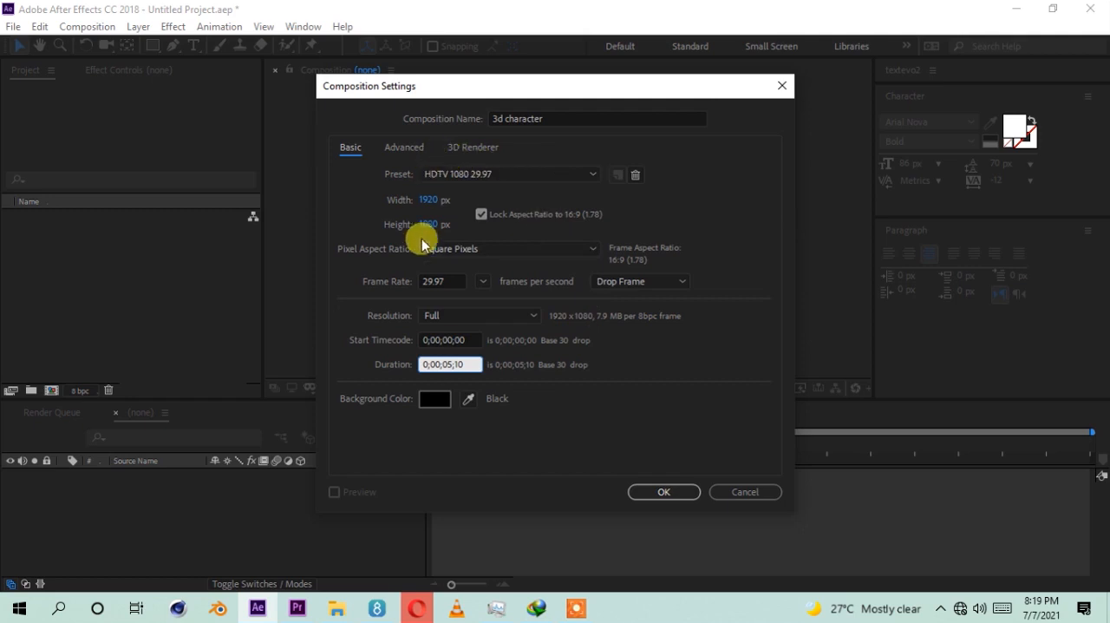
click(493, 315)
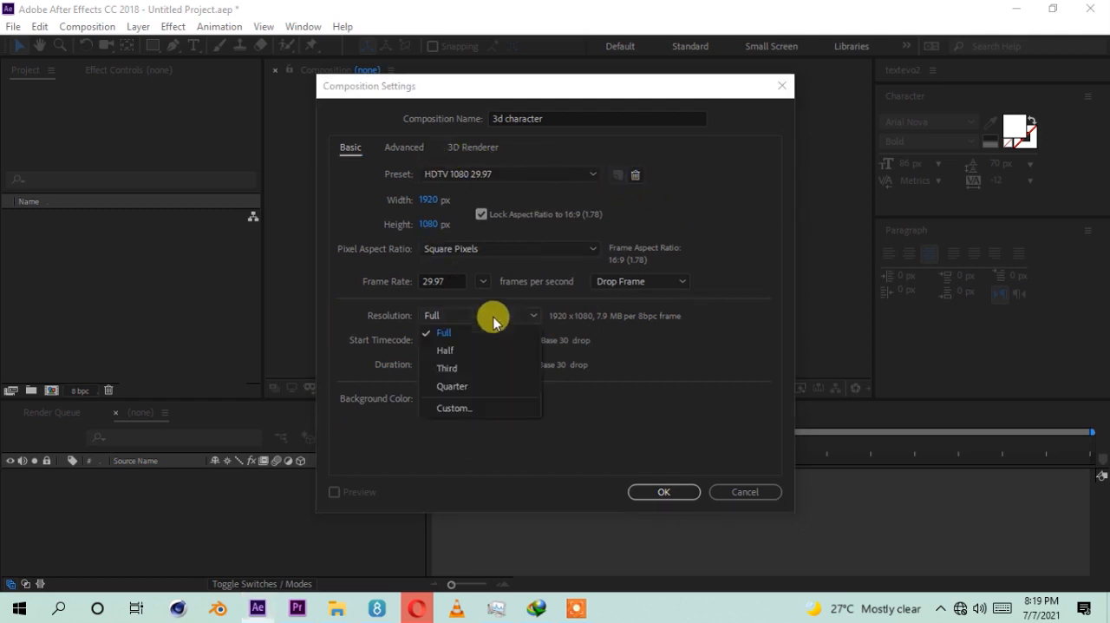
click(438, 322)
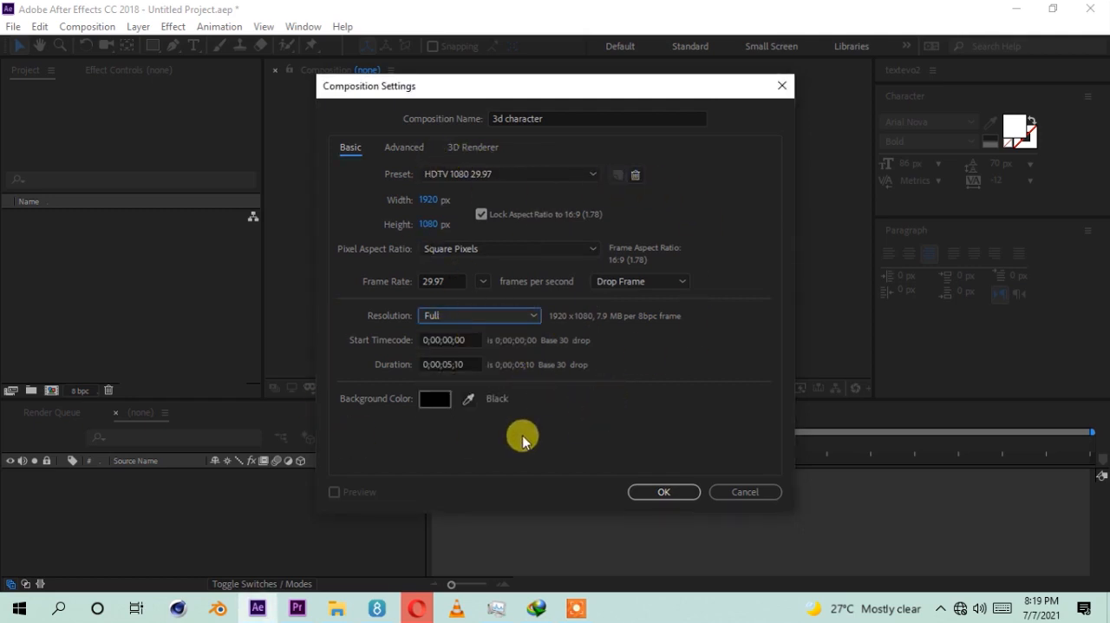
click(659, 493)
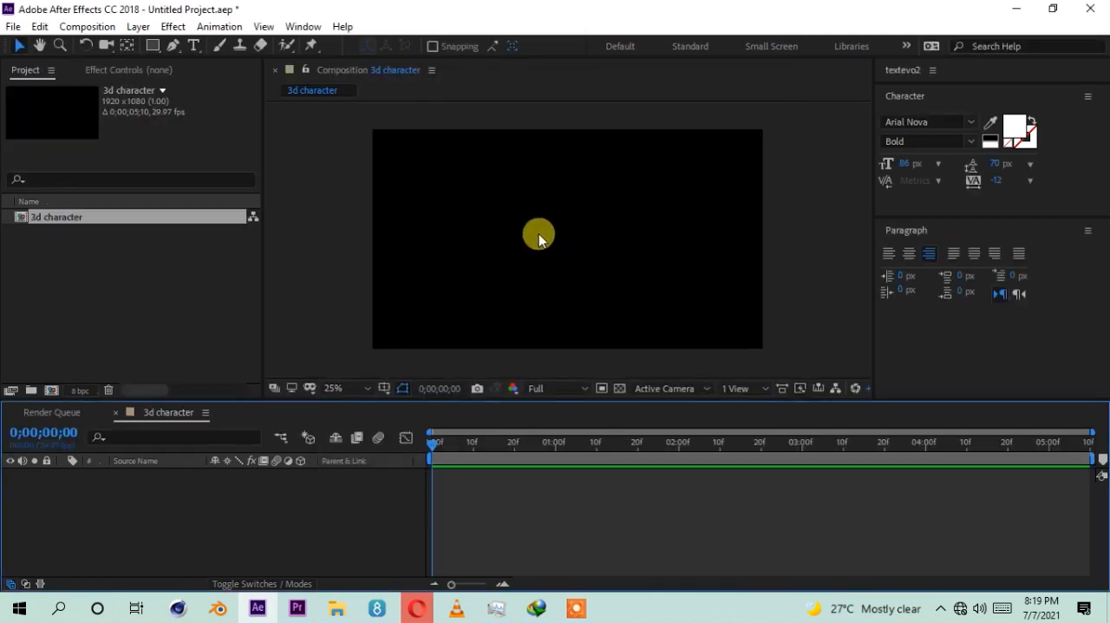
Step: Add a dark blue 1920 × 1080 px solid named E3D to the composition and show its effect controls
right_click(221, 510)
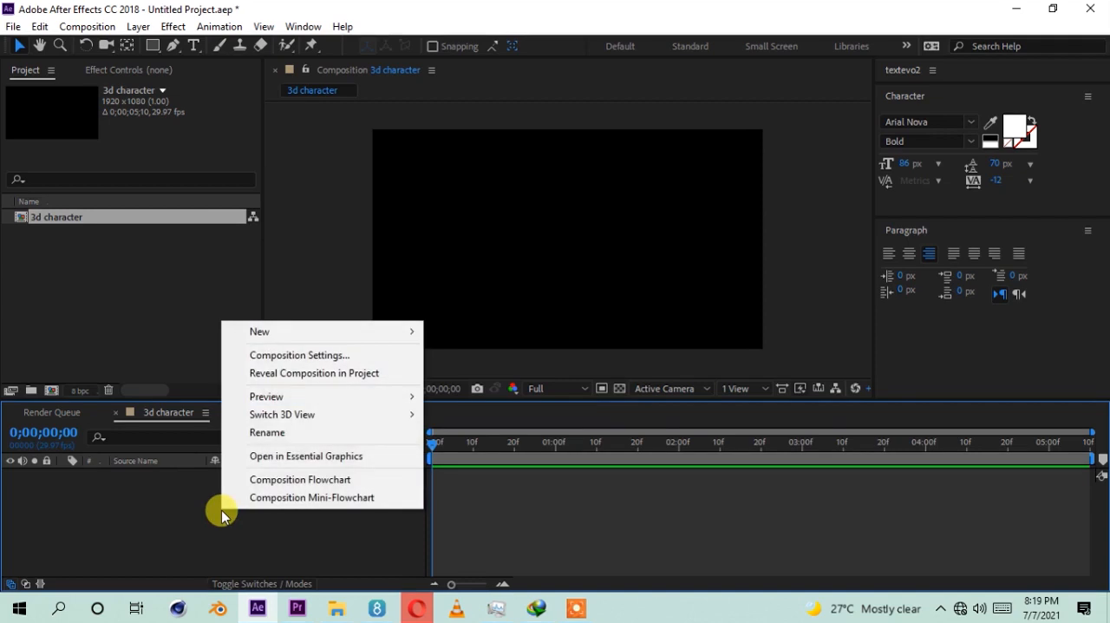
mouse_move(325, 333)
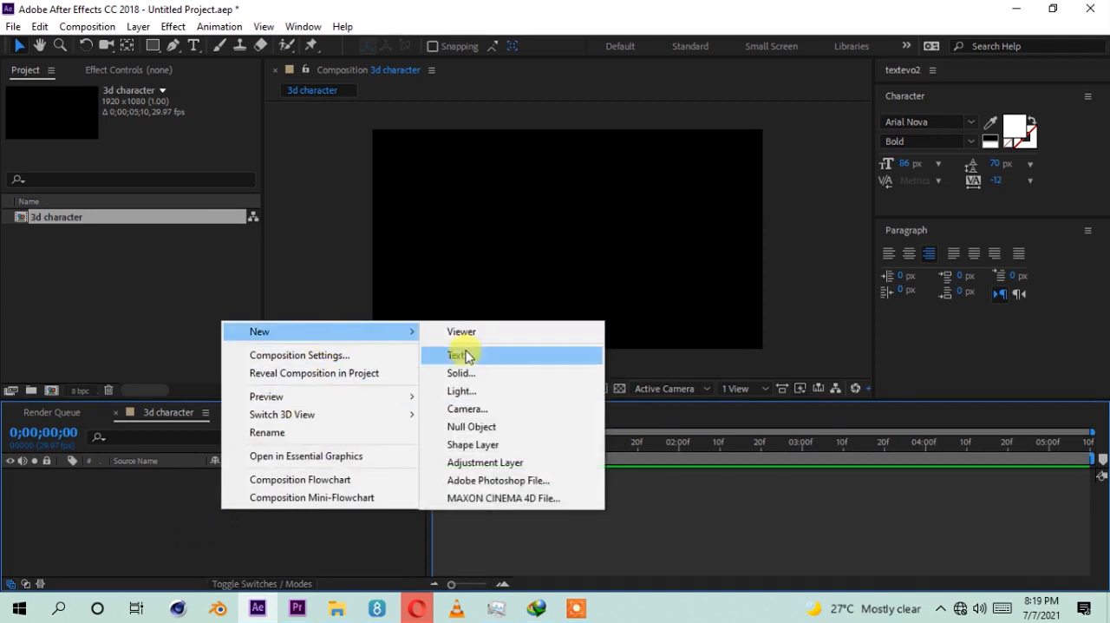
click(462, 374)
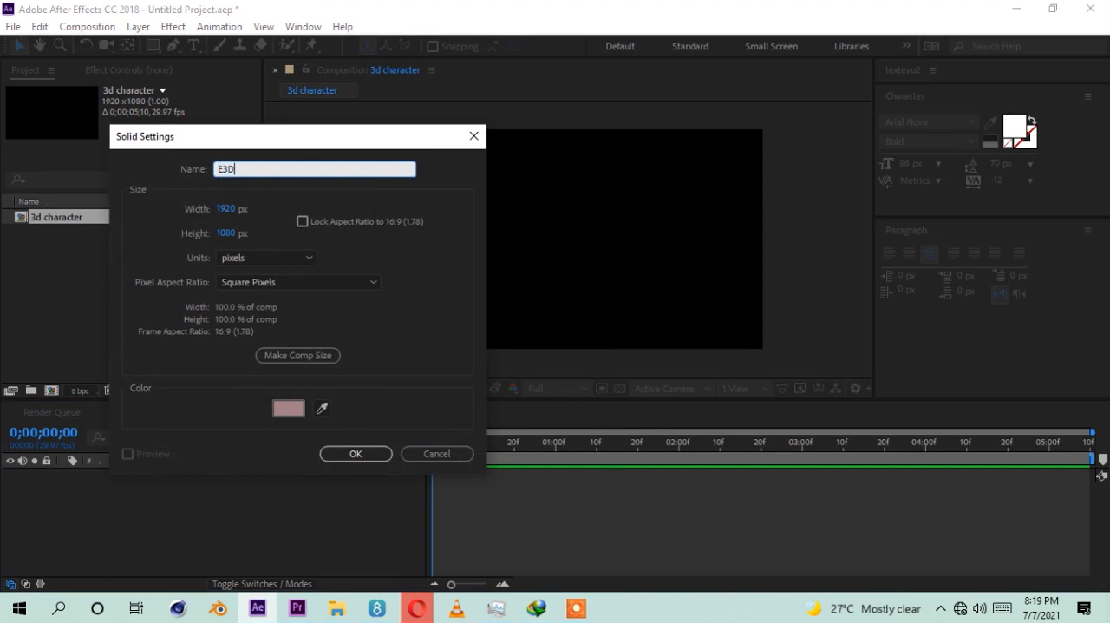
click(298, 404)
drag(263, 547, 222, 558)
click(467, 476)
drag(414, 477, 444, 487)
click(571, 383)
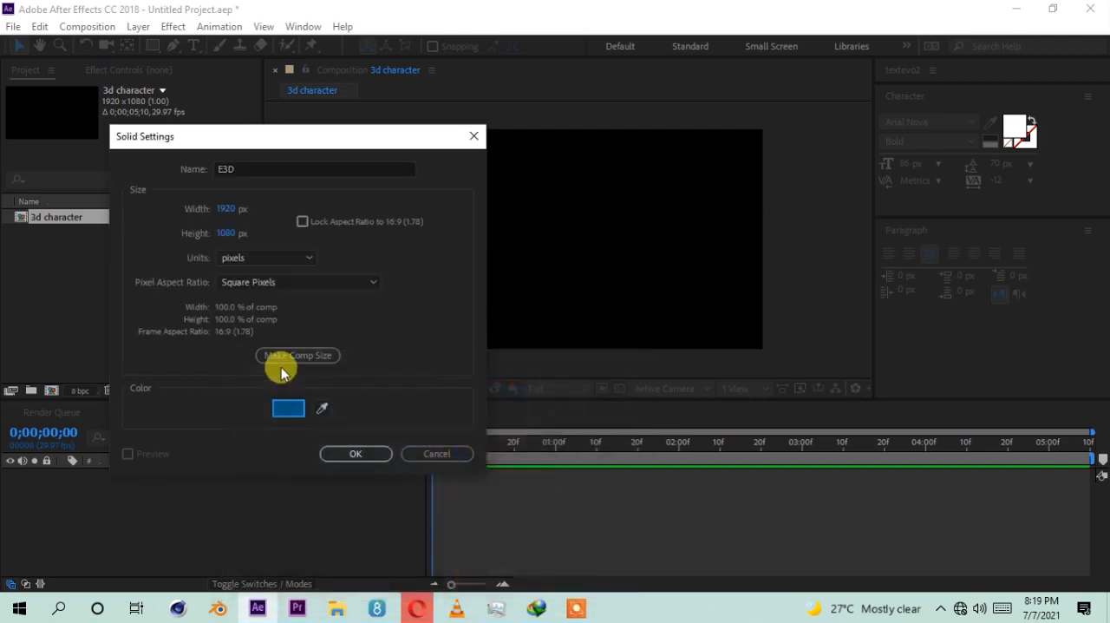
click(354, 451)
key(Caps_Lock)
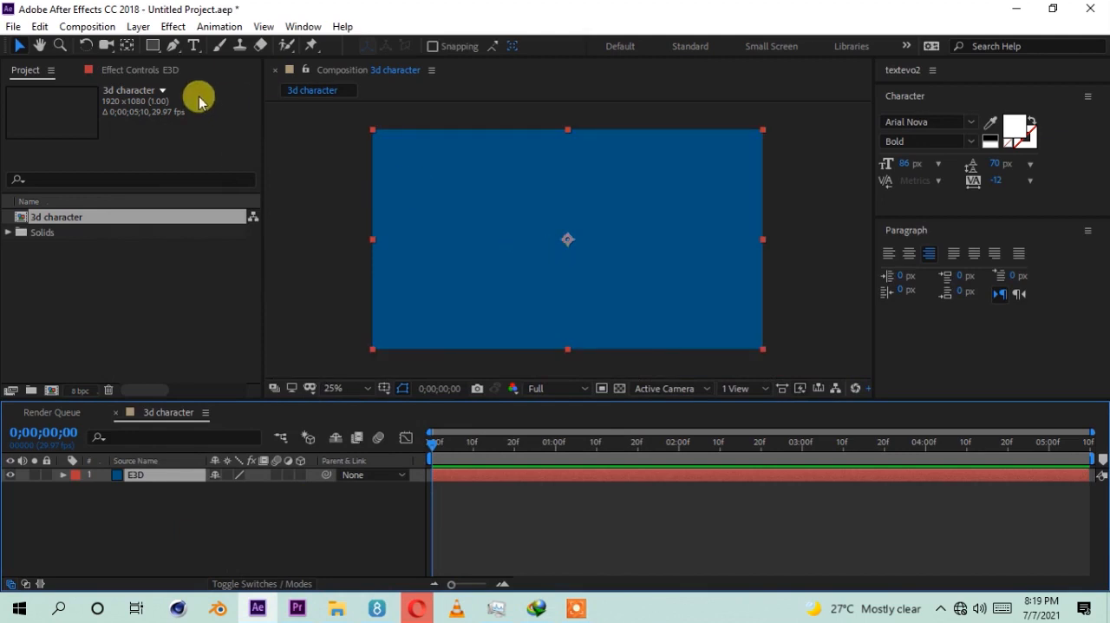
click(156, 72)
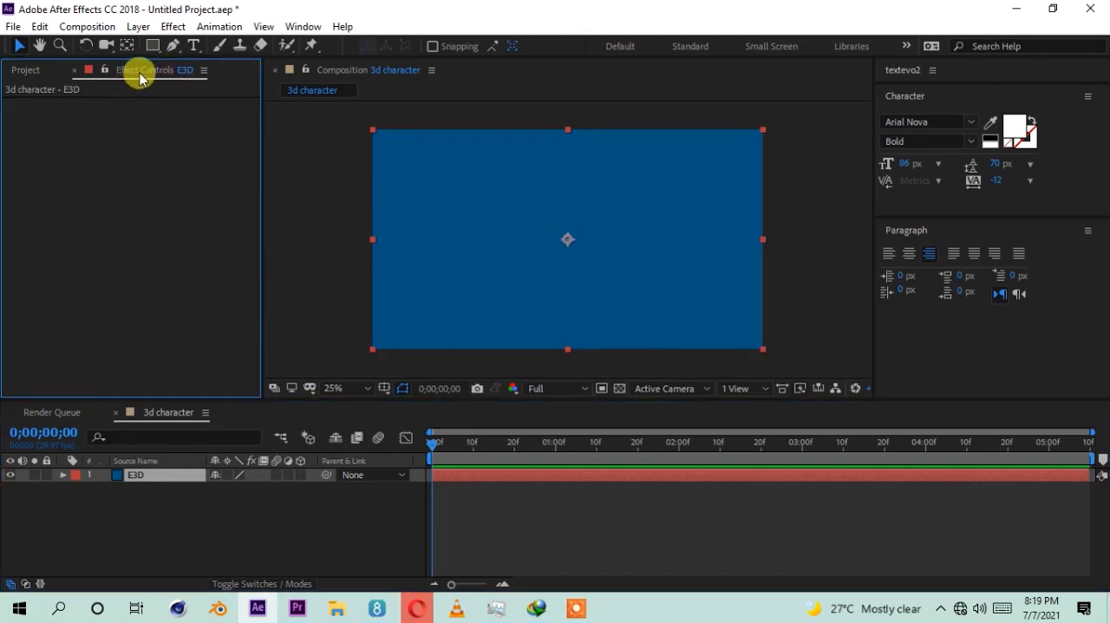
right_click(125, 184)
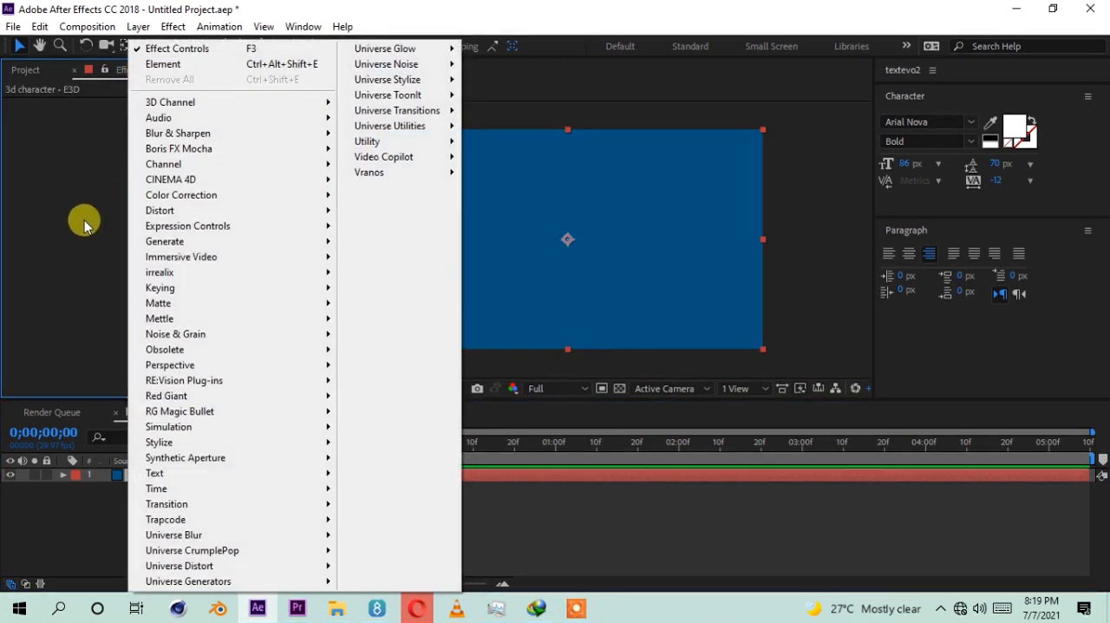
click(84, 225)
click(165, 505)
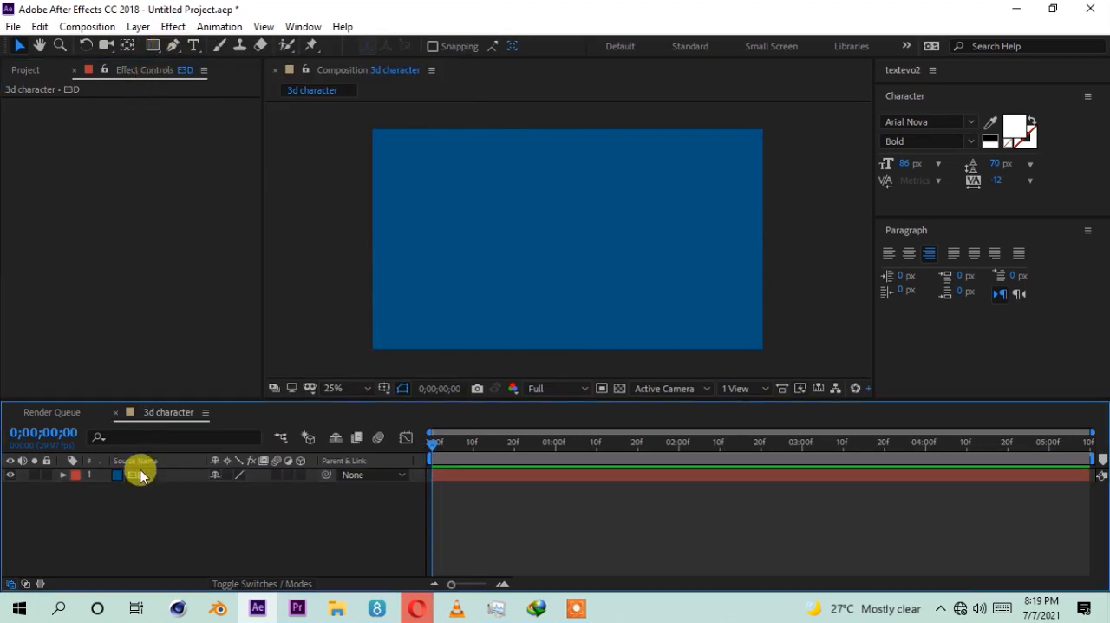
click(146, 537)
right_click(125, 233)
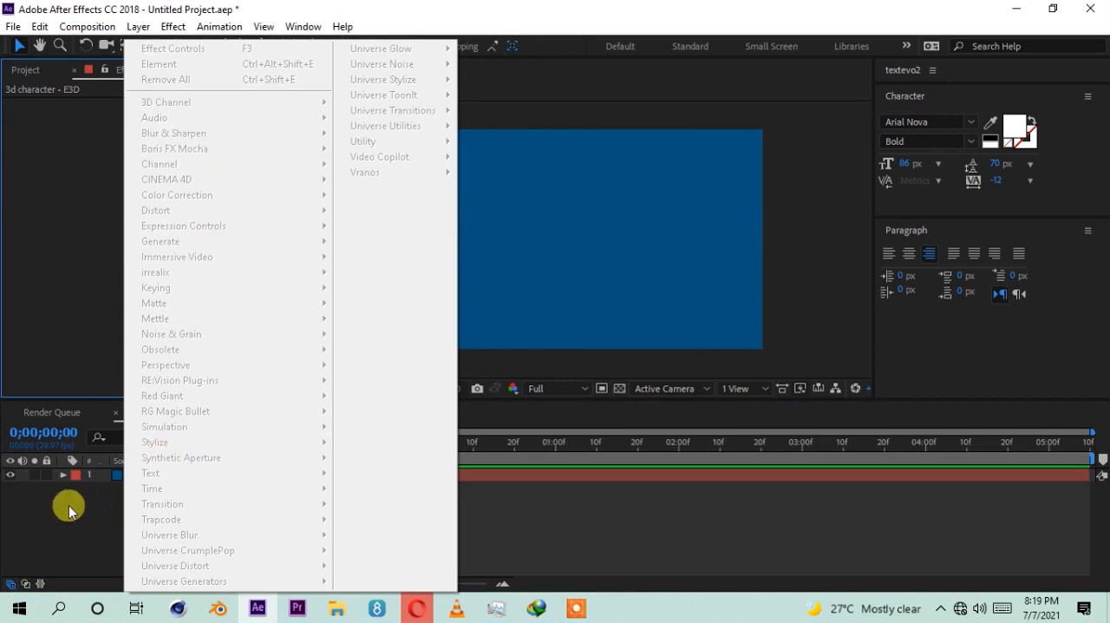
click(107, 495)
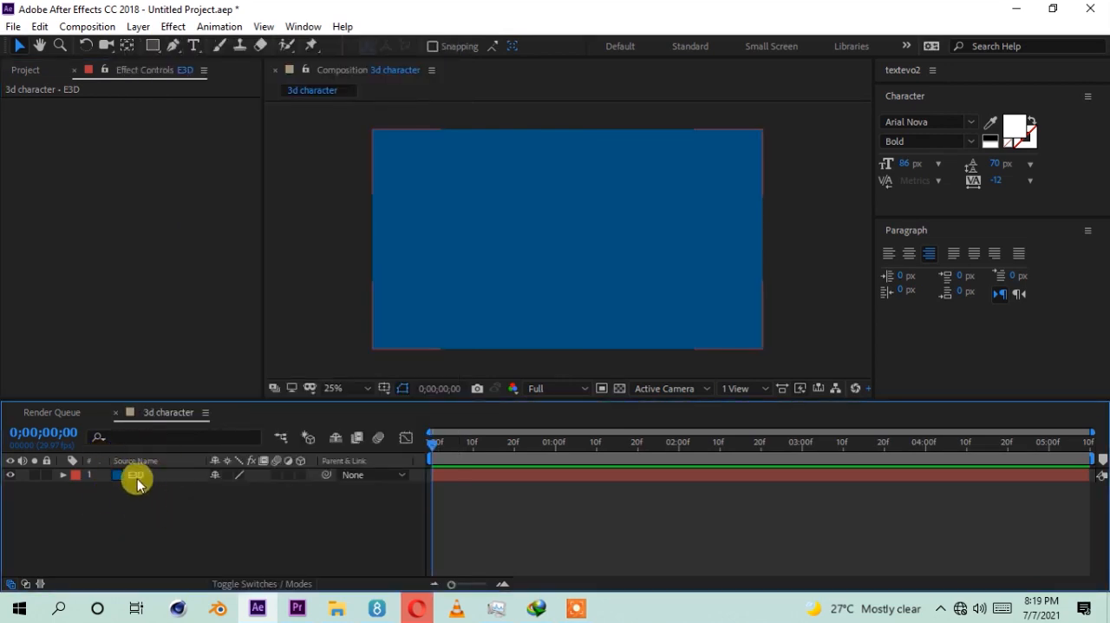
click(168, 502)
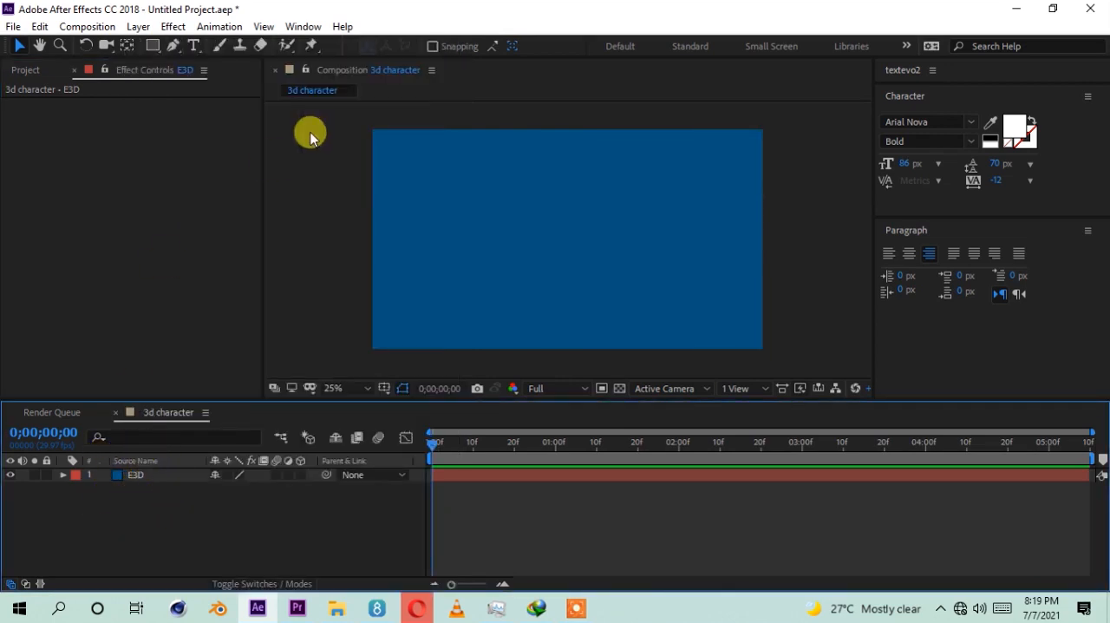
click(173, 26)
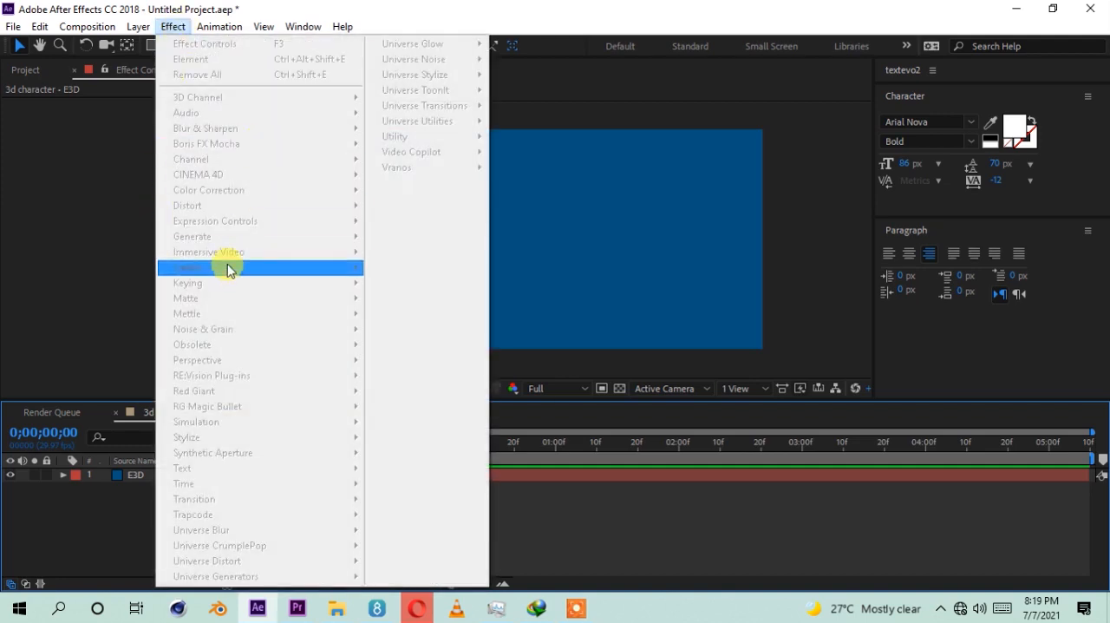
click(83, 521)
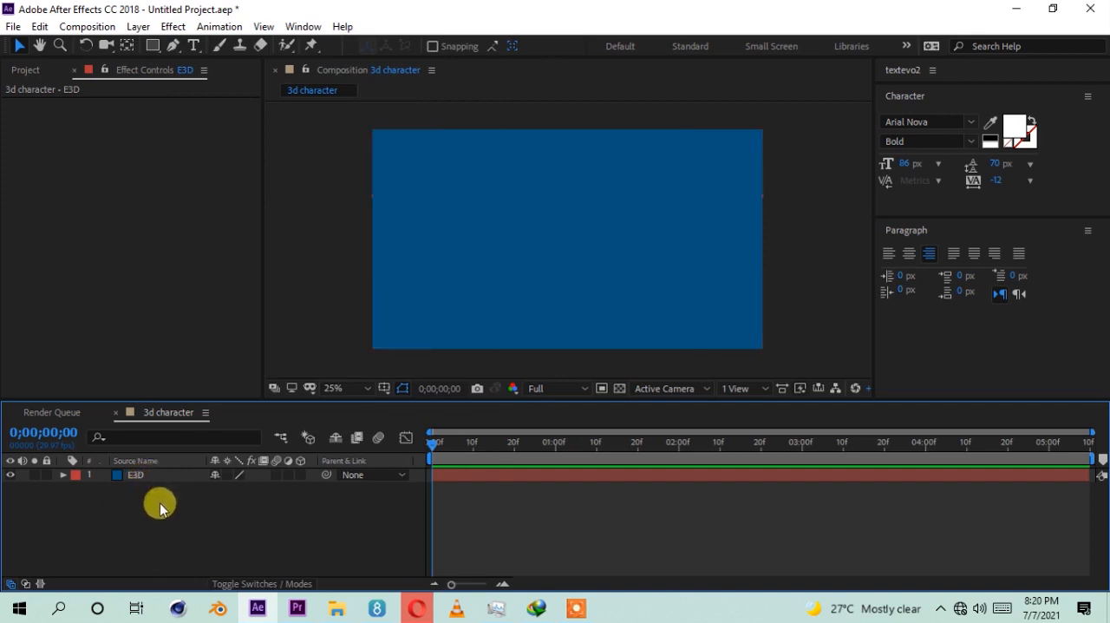
Step: Select the E3D layer and apply the Video Copilot Element effect to it
click(147, 480)
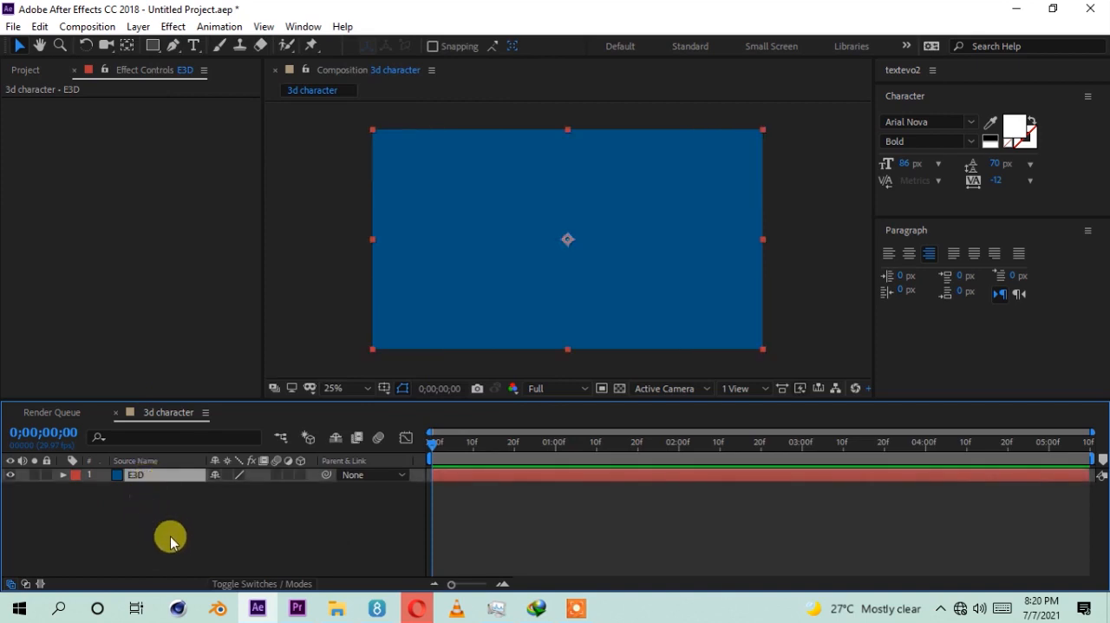
click(173, 26)
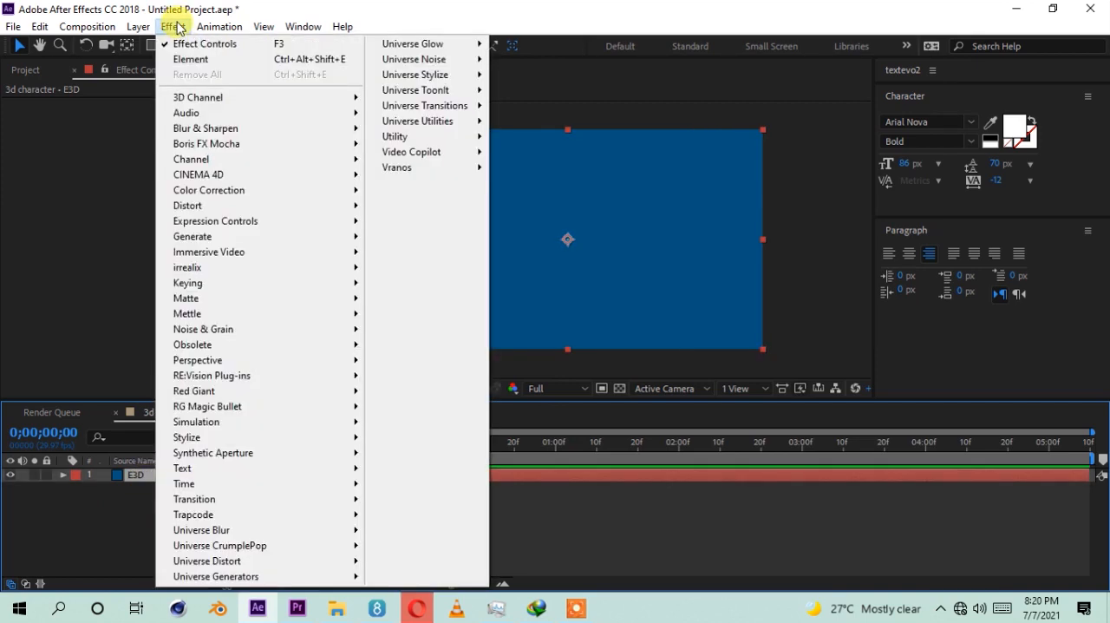
click(87, 215)
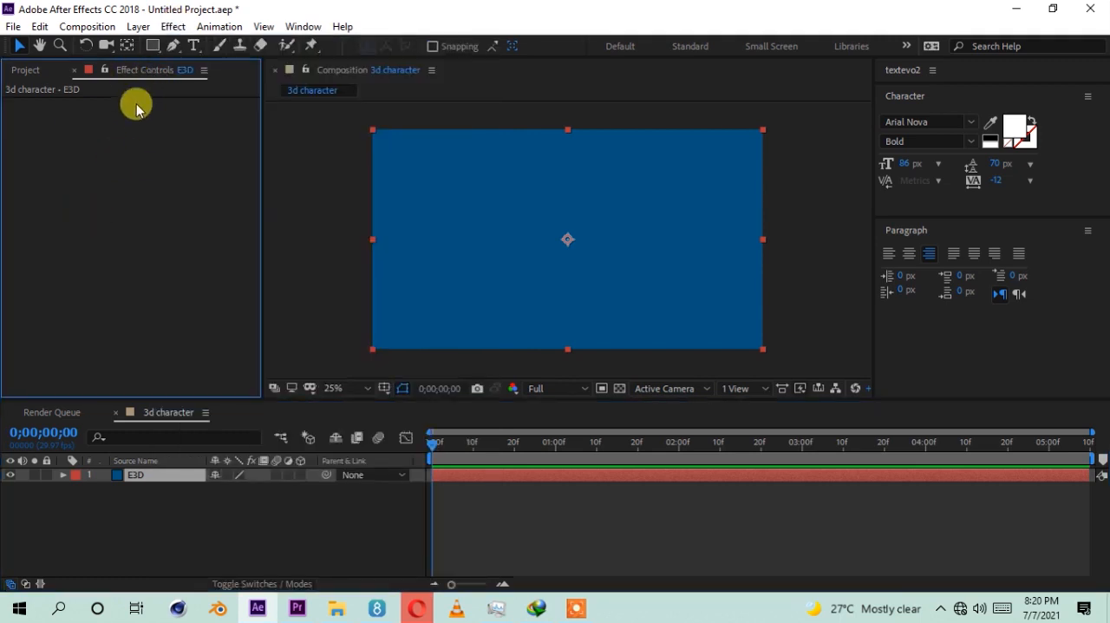
right_click(105, 193)
mouse_move(388, 167)
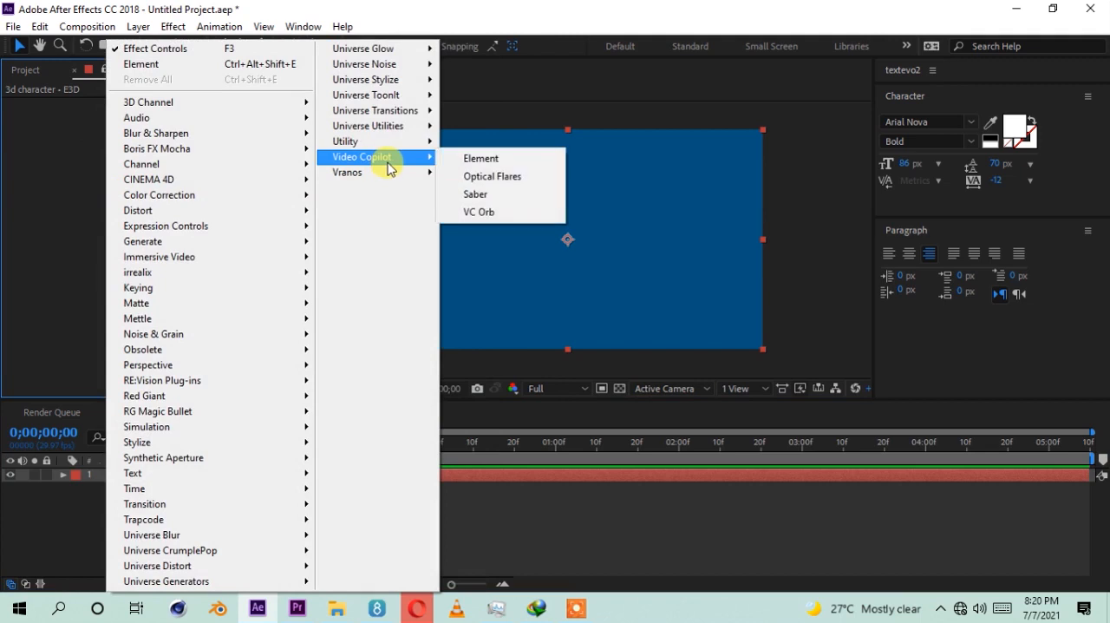
click(481, 160)
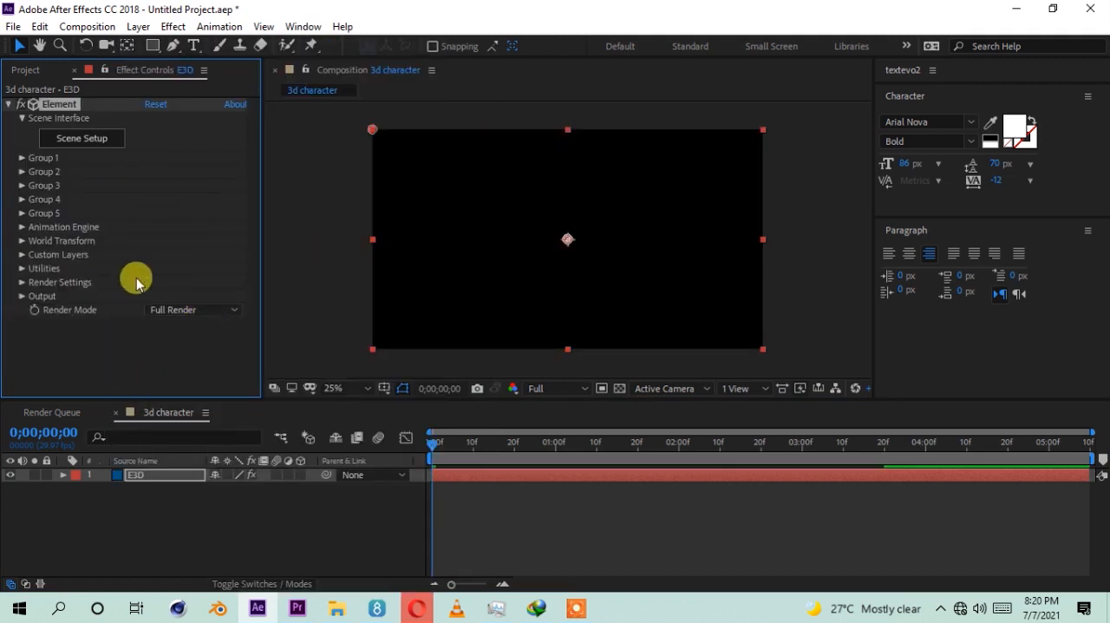
click(90, 332)
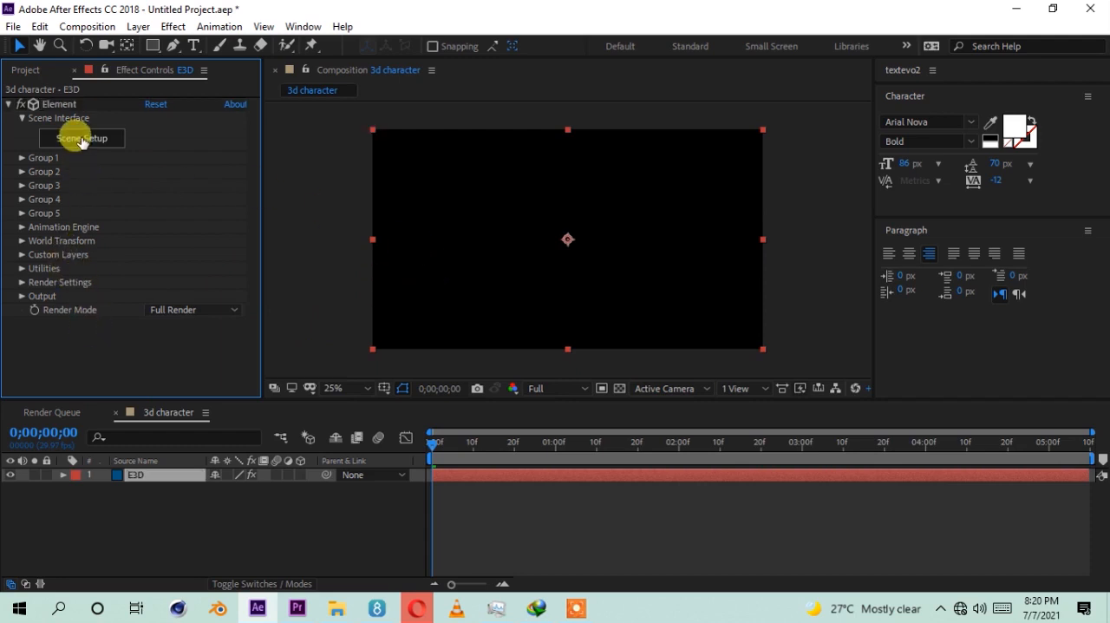
Step: Open the Element effect's Scene Setup and collapse the Models folder in the model browser
click(80, 138)
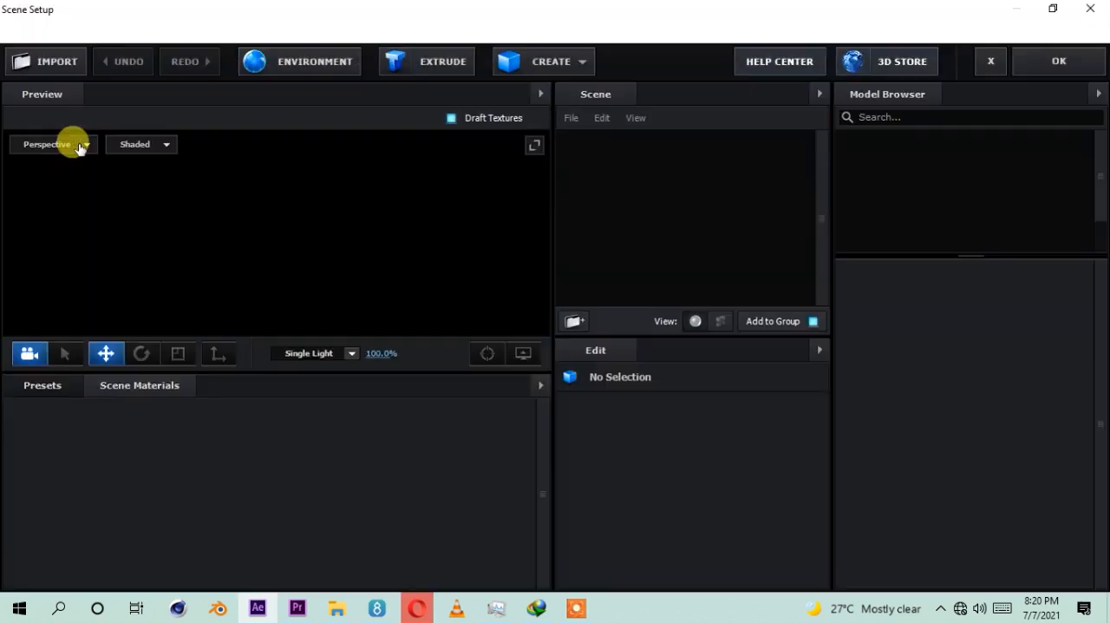
drag(360, 302, 366, 293)
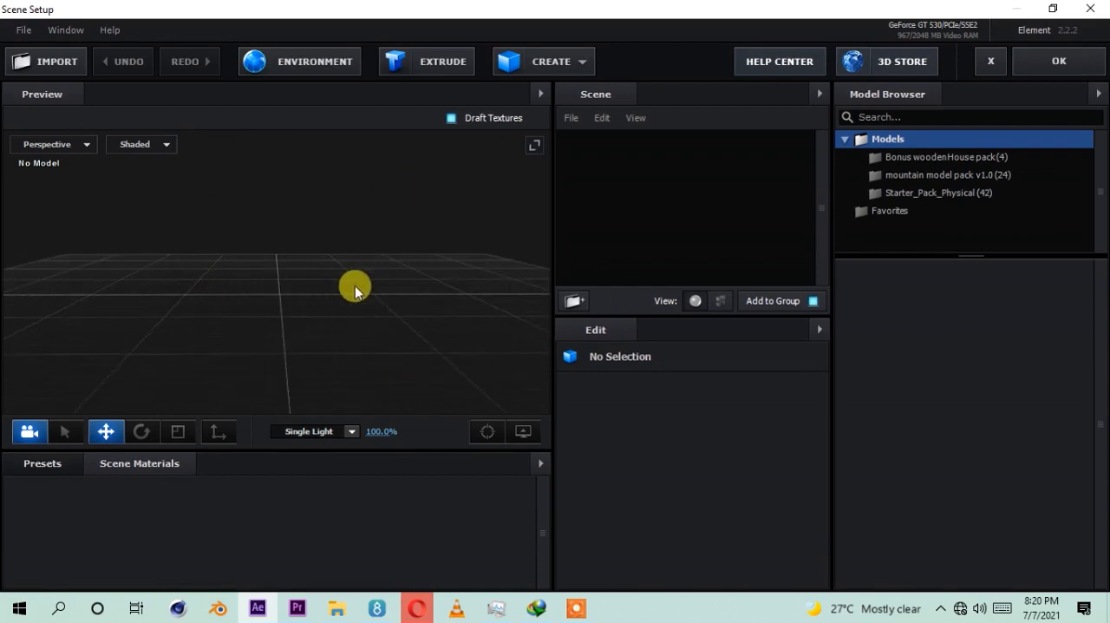
click(842, 141)
drag(191, 254, 247, 311)
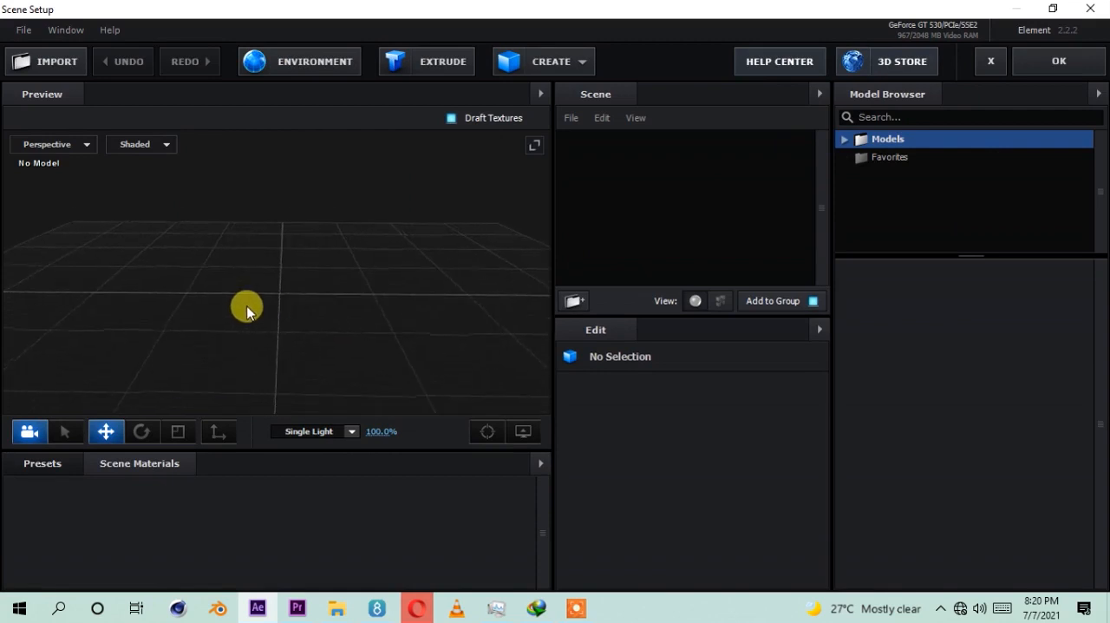
Step: Start a 3D sequence import and browse to the animated AE folder under New Volume (F:), 3D CHARACTER, Walk animation
click(26, 35)
mouse_move(77, 56)
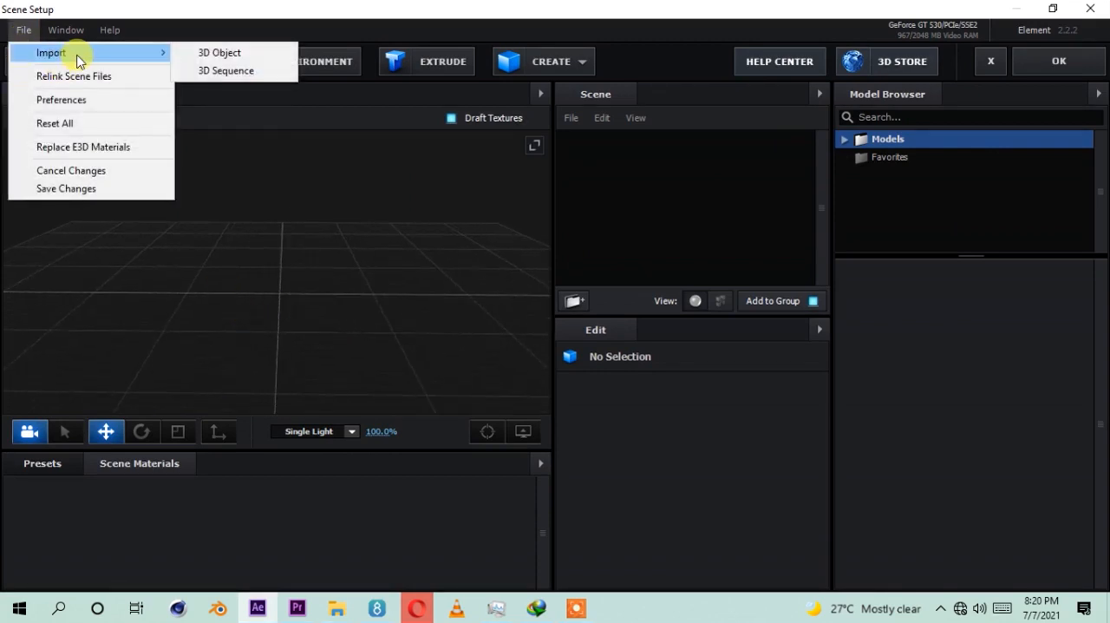
click(225, 74)
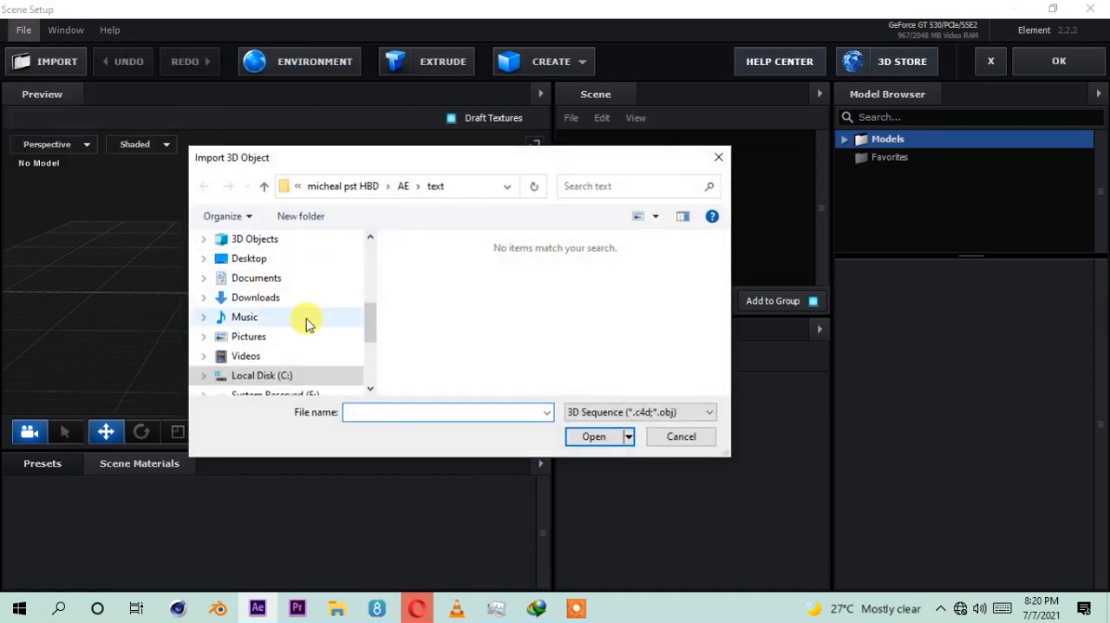
mouse_move(373, 324)
mouse_down()
mouse_move(371, 271)
mouse_move(370, 344)
mouse_up()
click(295, 336)
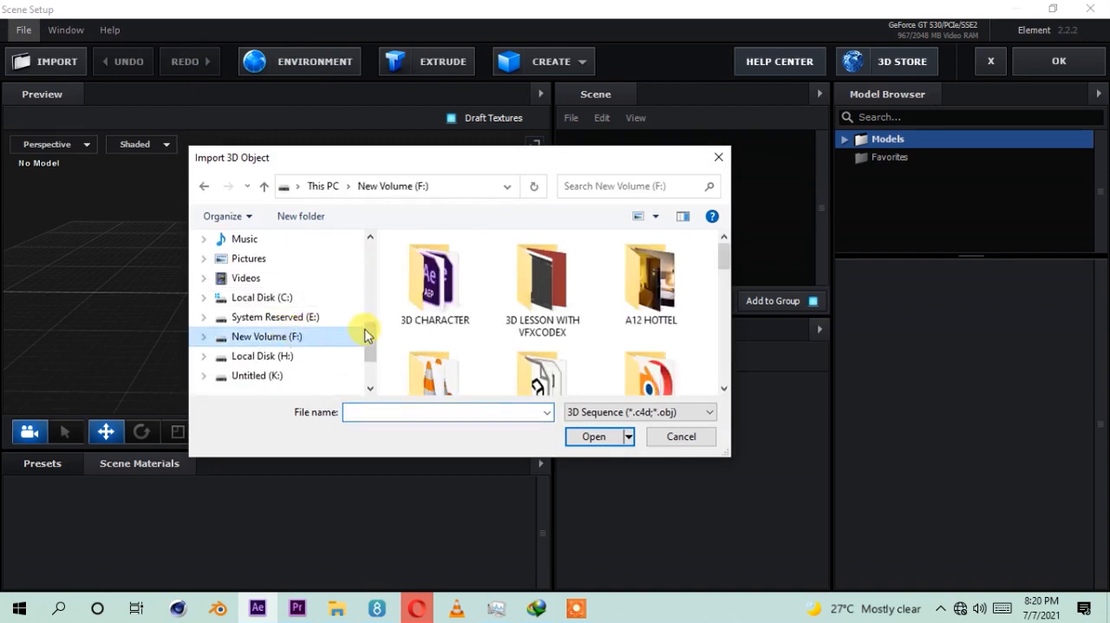
double_click(431, 321)
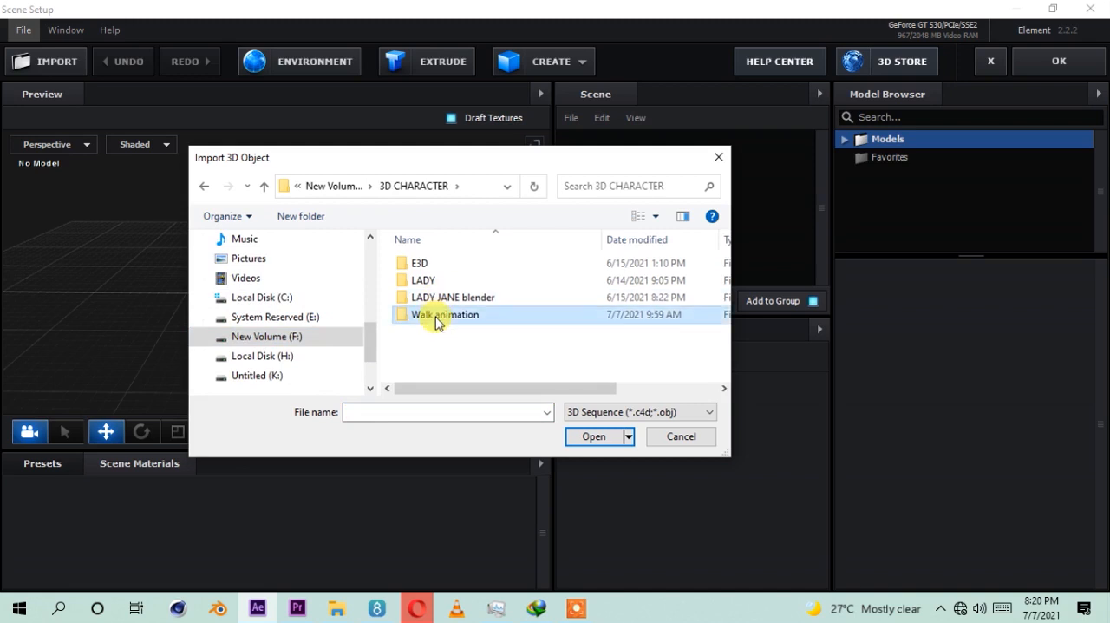
double_click(437, 318)
double_click(439, 265)
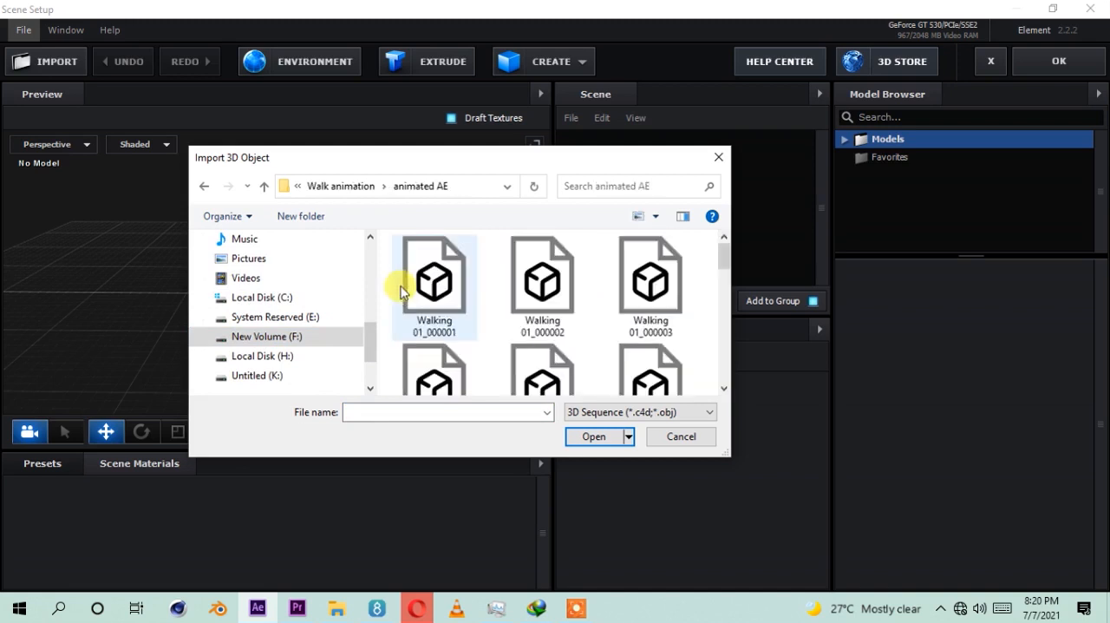
Step: Import the sequence starting at Walking 01_000001, keeping Load Material on, Physical Shader and Model Center alignment
click(445, 282)
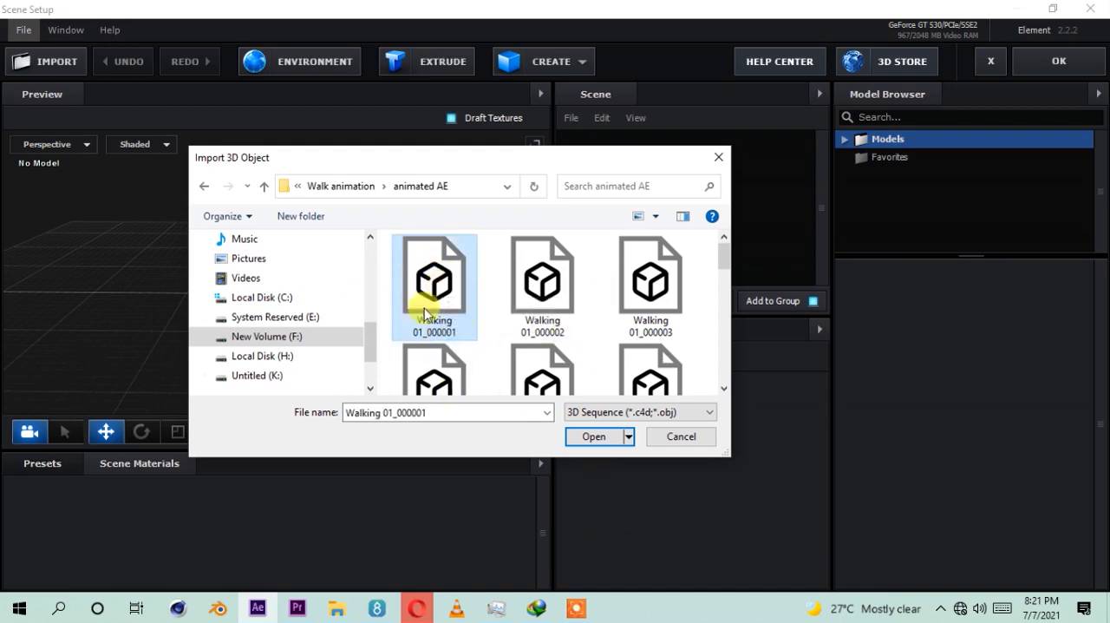
click(594, 437)
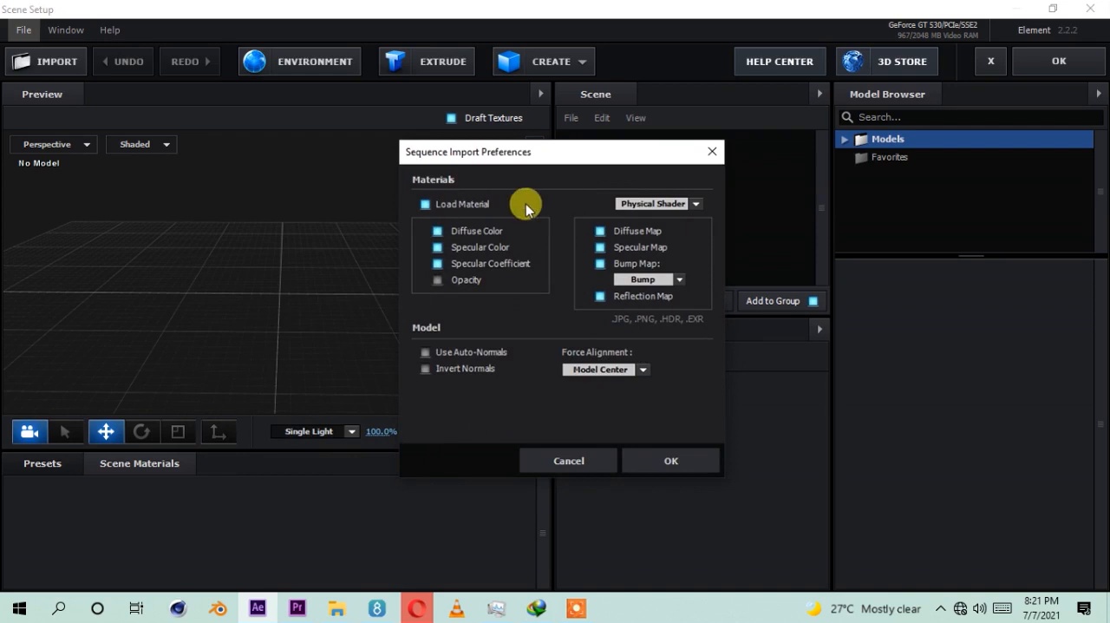
click(661, 462)
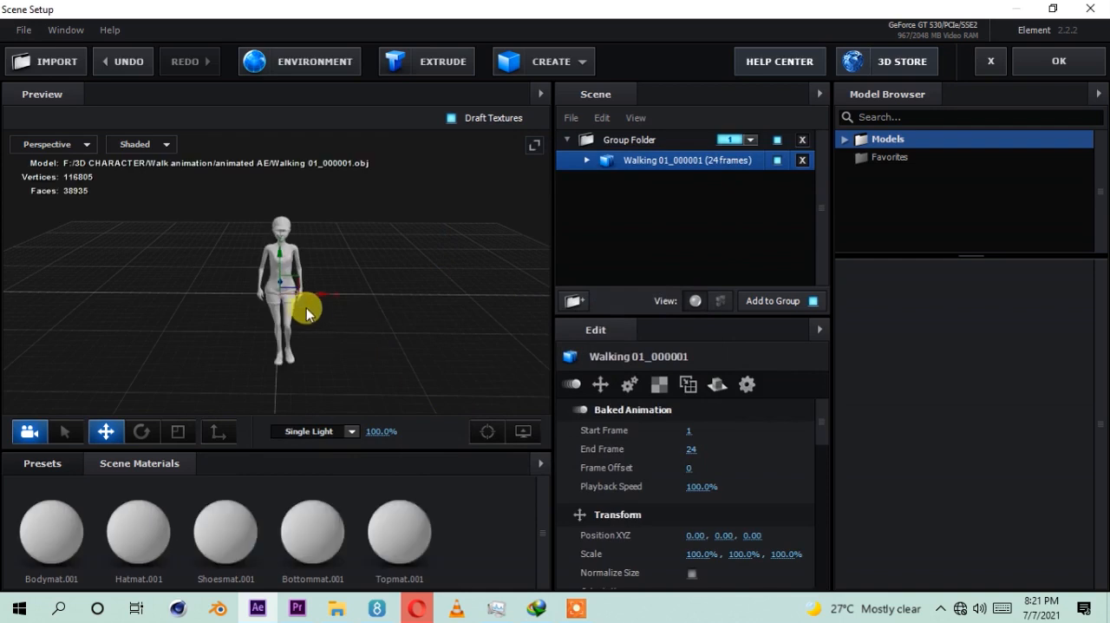
Step: Expand the Walking 01_000001 model's materials in the scene and select Bodymat.001
drag(298, 322, 394, 366)
click(588, 161)
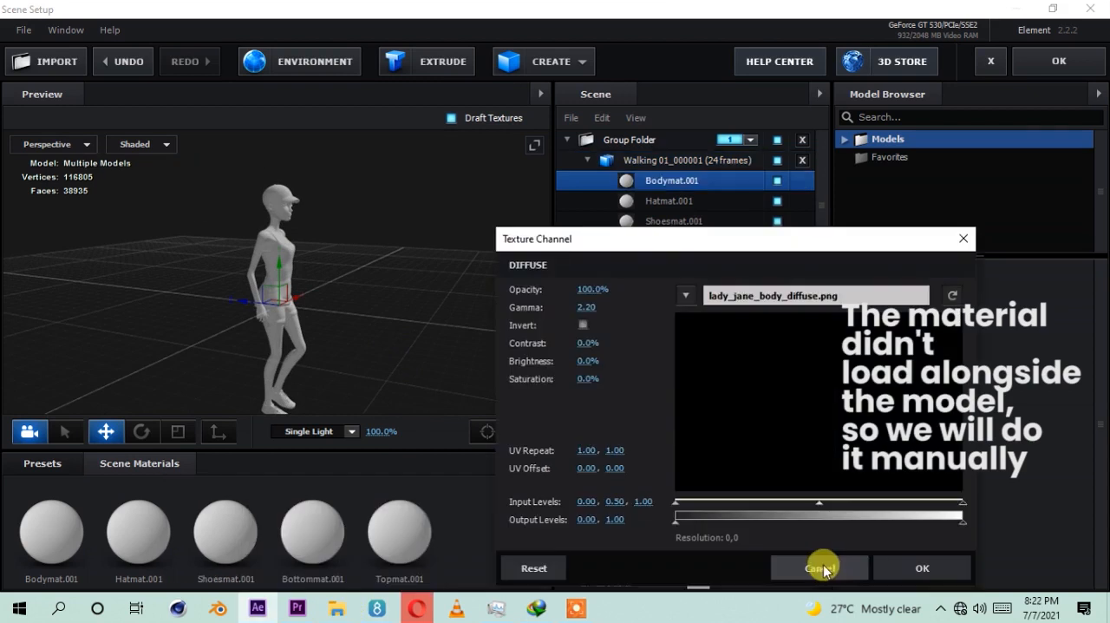
click(823, 569)
drag(377, 280, 326, 299)
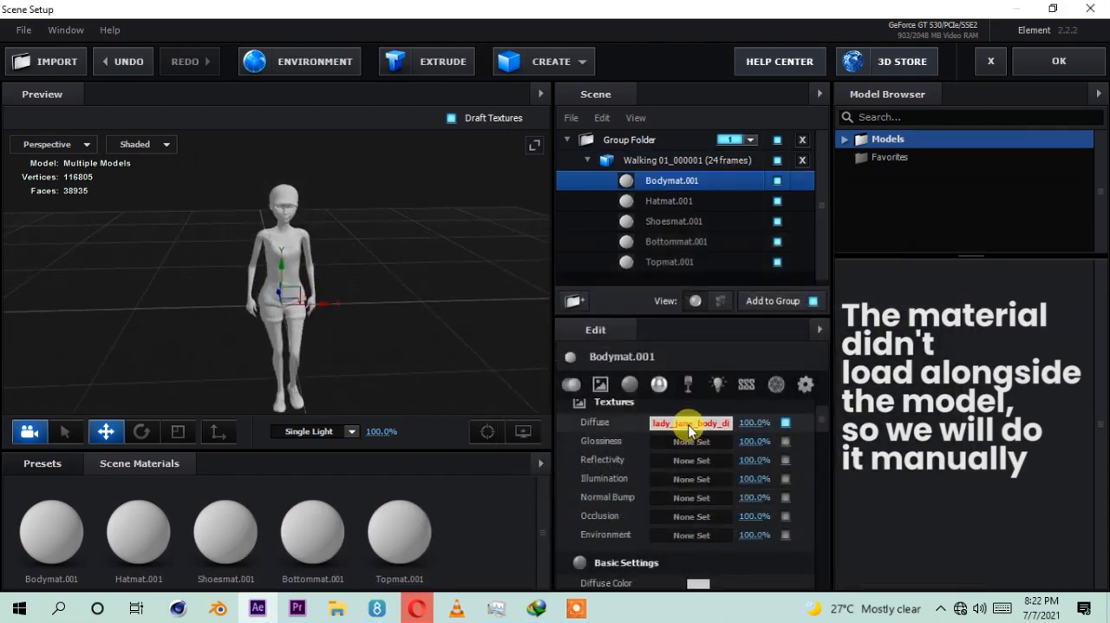
Step: Relink Bodymat.001's diffuse texture to LADY_JANE_Body_Diffuse.png from the textures folder inside Walk animation
click(690, 425)
click(689, 299)
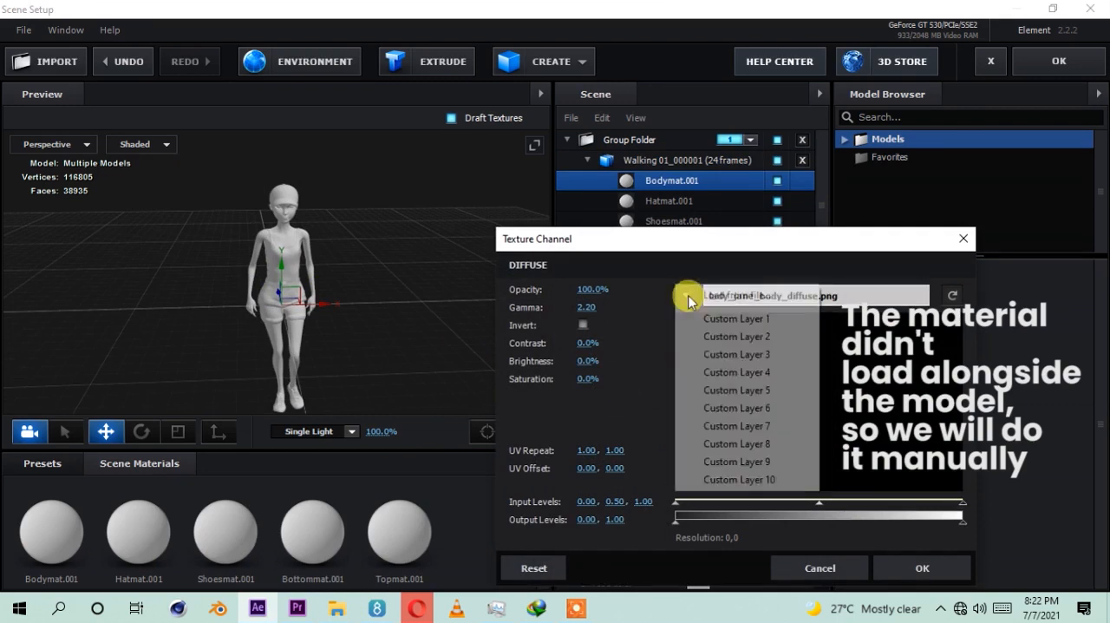
click(737, 296)
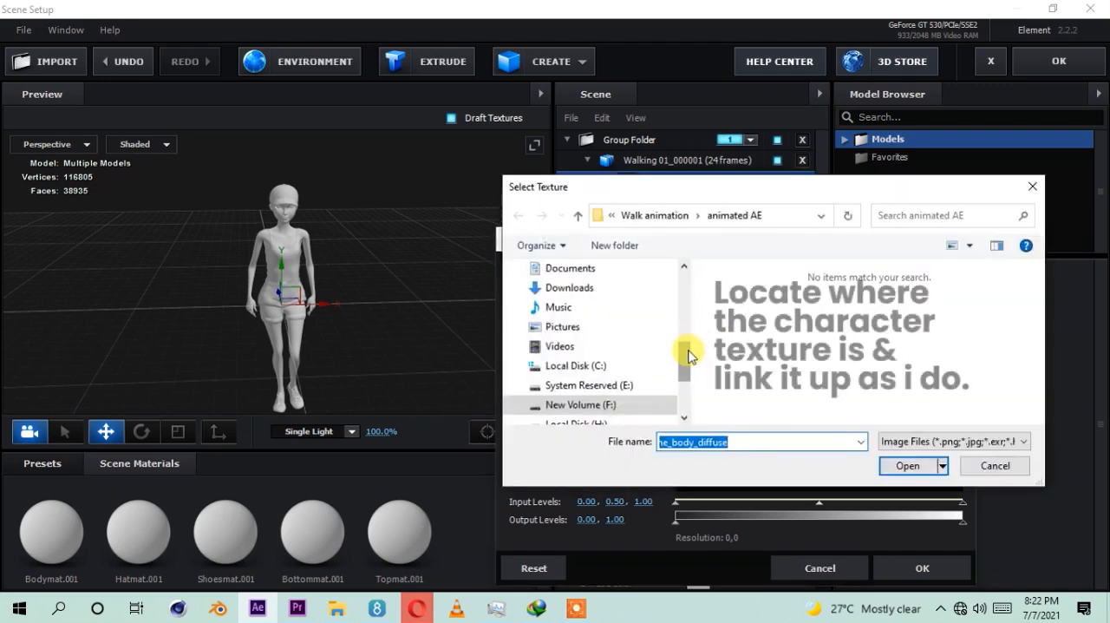
click(652, 215)
double_click(744, 307)
click(763, 316)
double_click(763, 317)
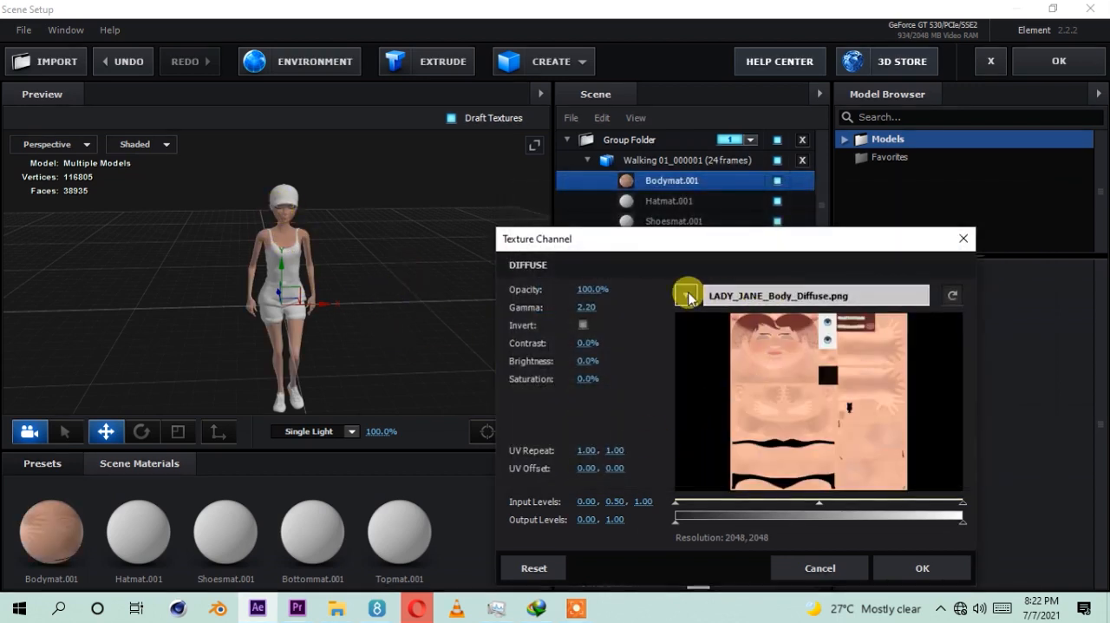
click(897, 564)
scroll(273, 283, up, 5)
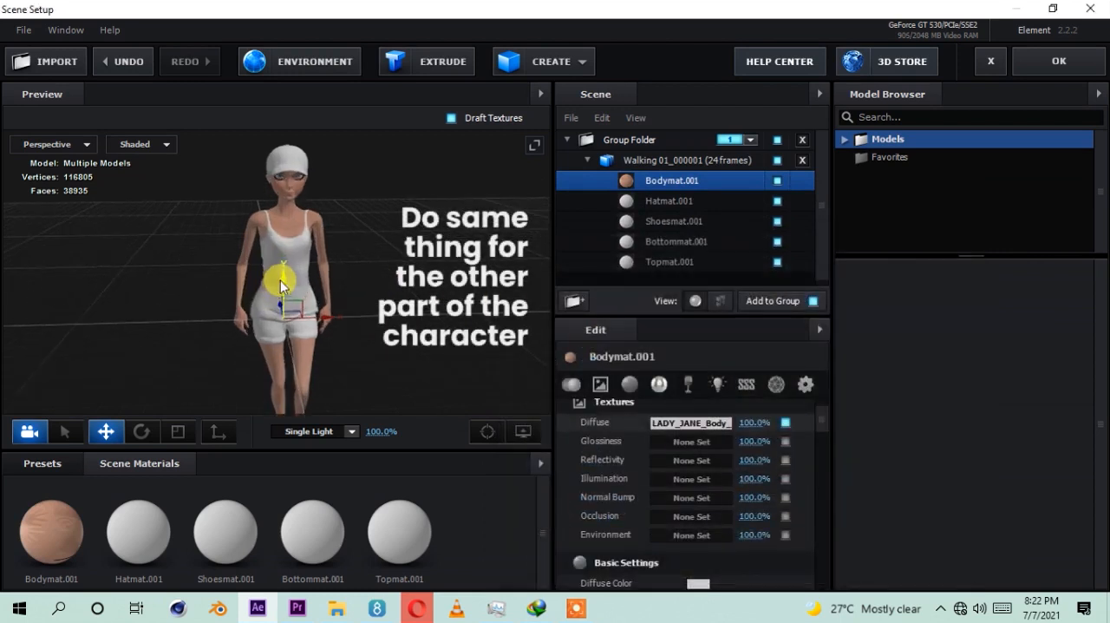
Step: Relink the diffuse texture of Hatmat.001 to LADY_JANE_Hat_Diffuse.png from the textures folder
click(668, 200)
click(682, 424)
click(685, 295)
click(738, 296)
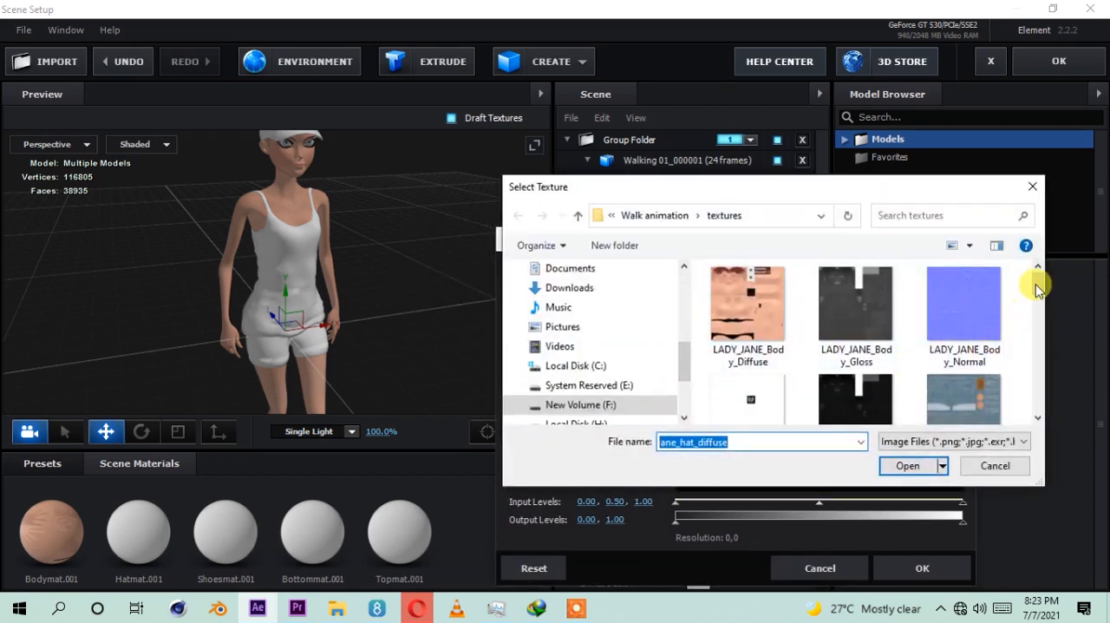
drag(1037, 289, 1038, 297)
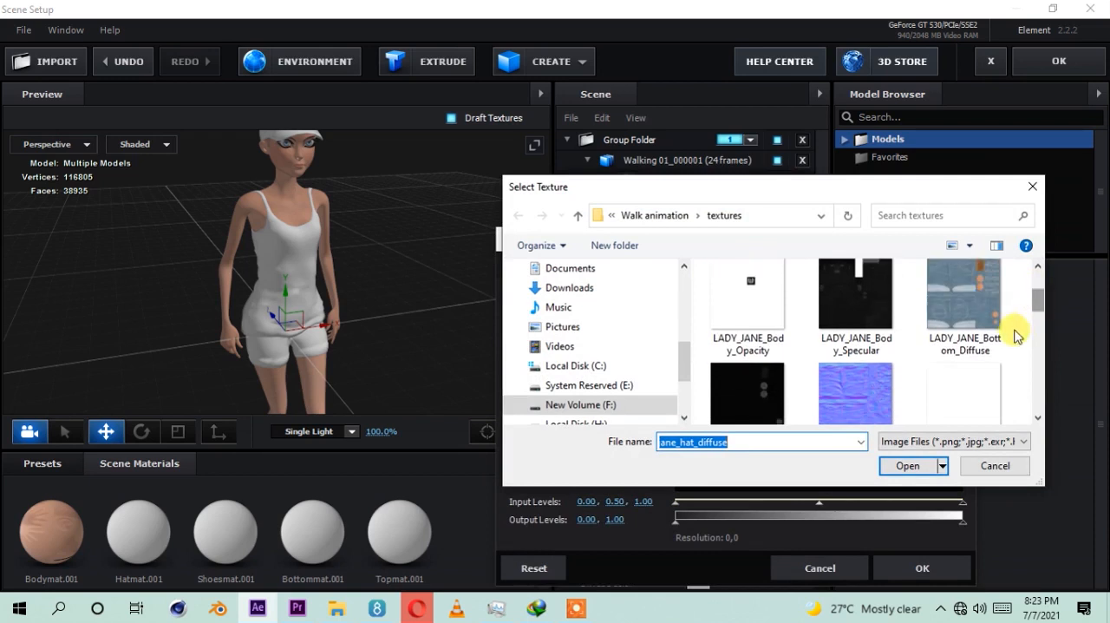
scroll(1038, 310, down, 3)
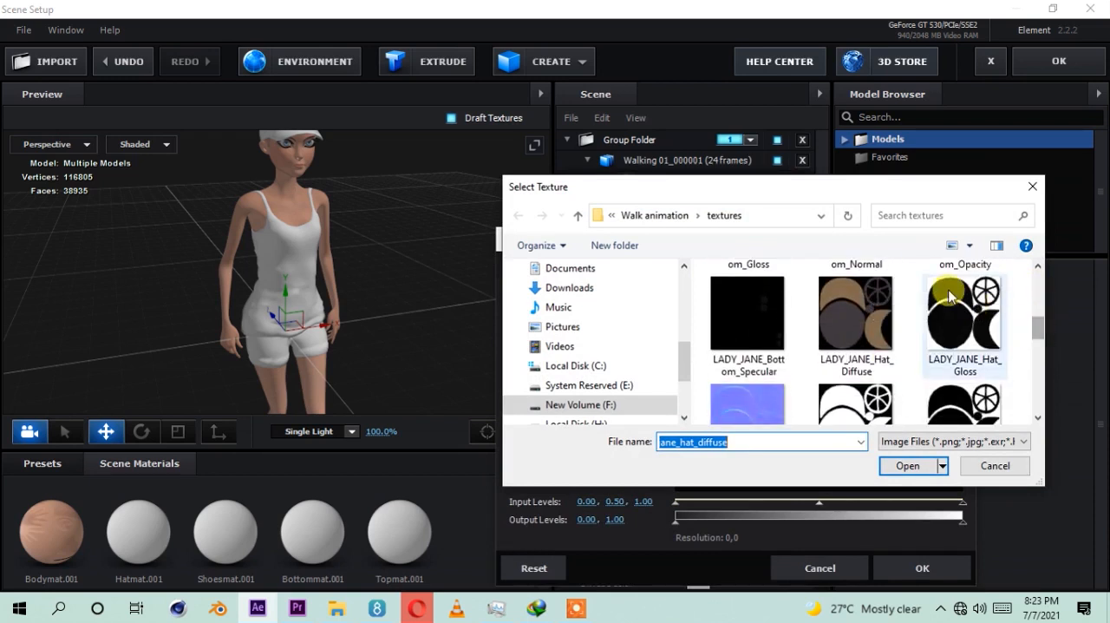
click(856, 336)
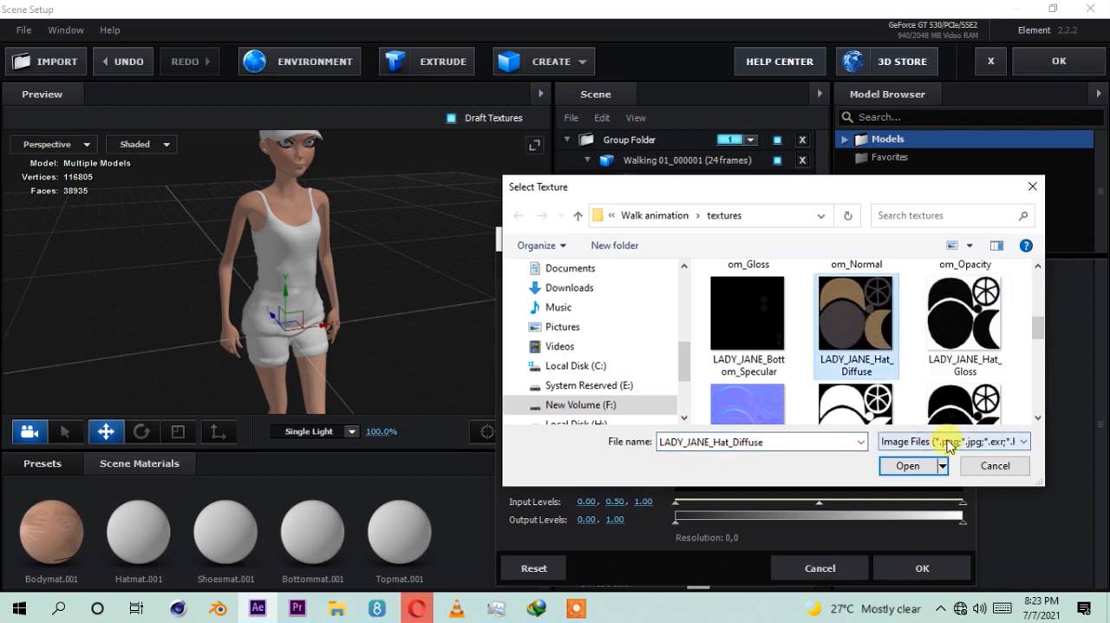
click(921, 467)
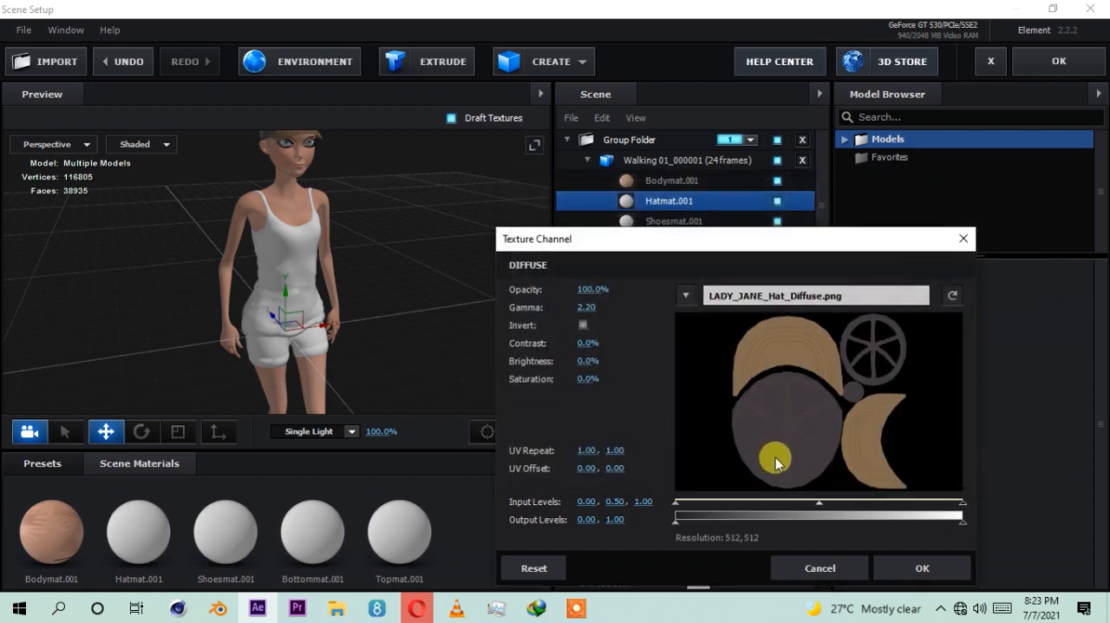
click(922, 568)
Step: Relink the diffuse texture of Shoesmat.001 to LADY_JANE_Shoes_Diffuse.png from the textures folder
click(655, 221)
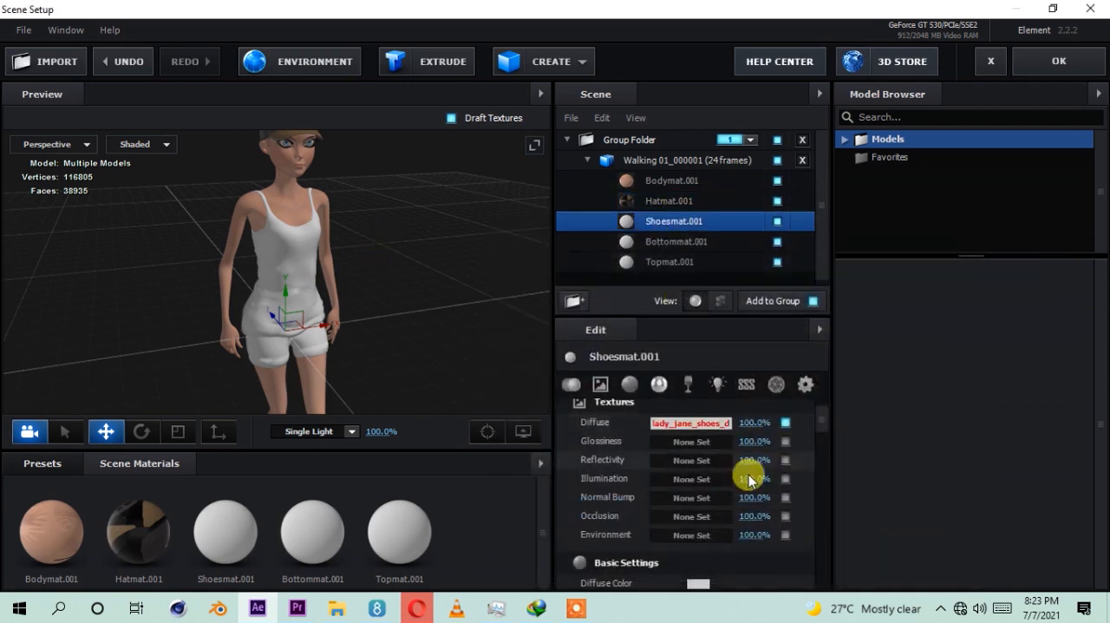
click(681, 423)
click(698, 299)
click(709, 295)
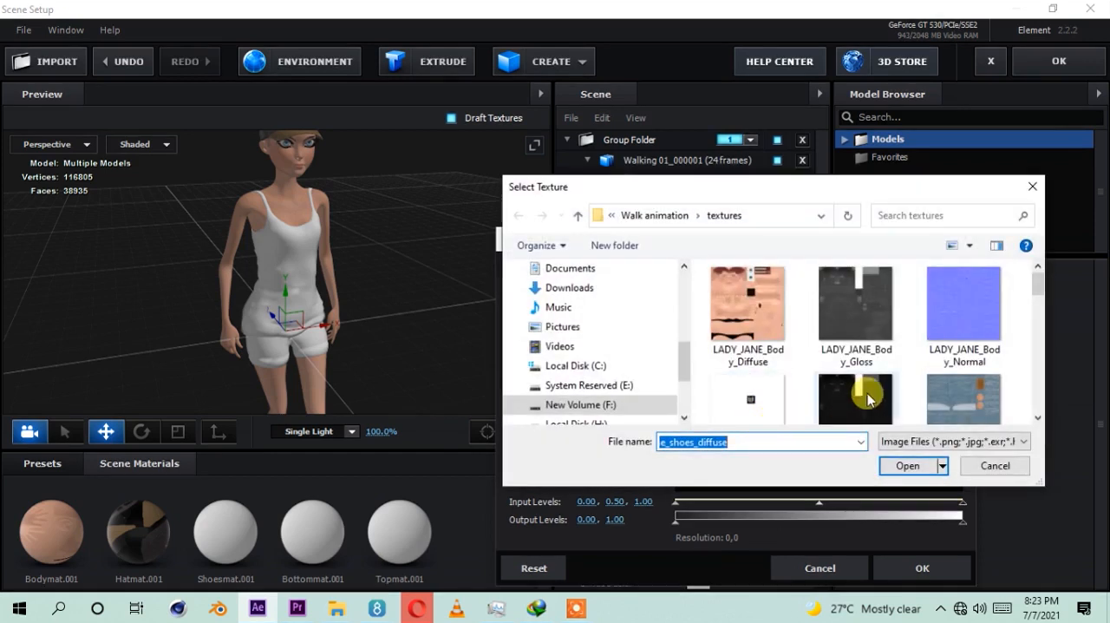
scroll(1028, 302, down, 5)
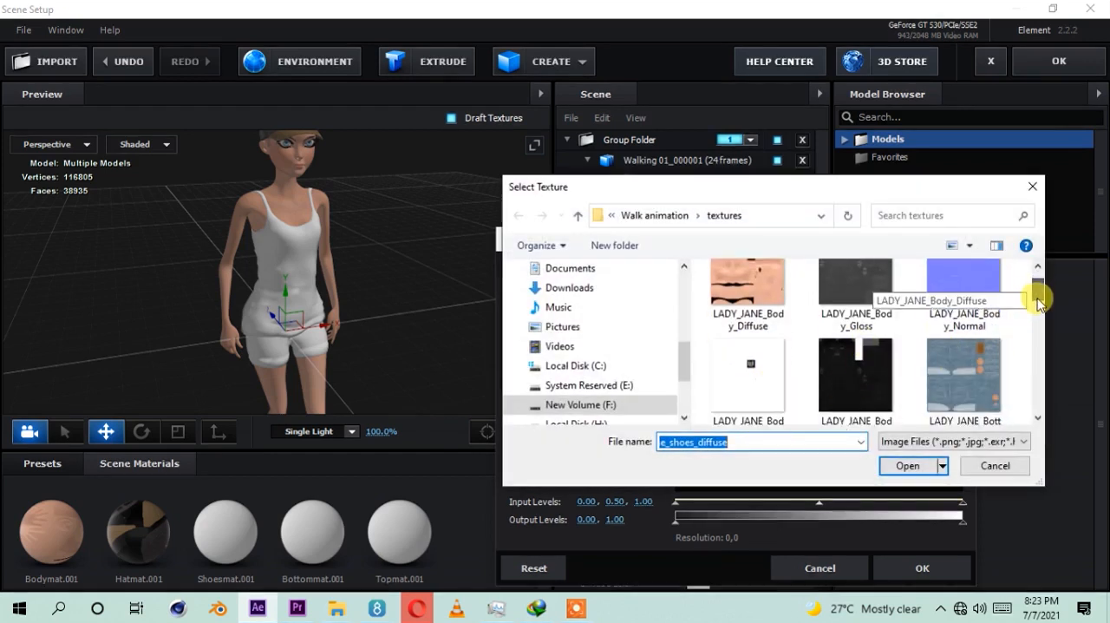
drag(1037, 333, 1036, 362)
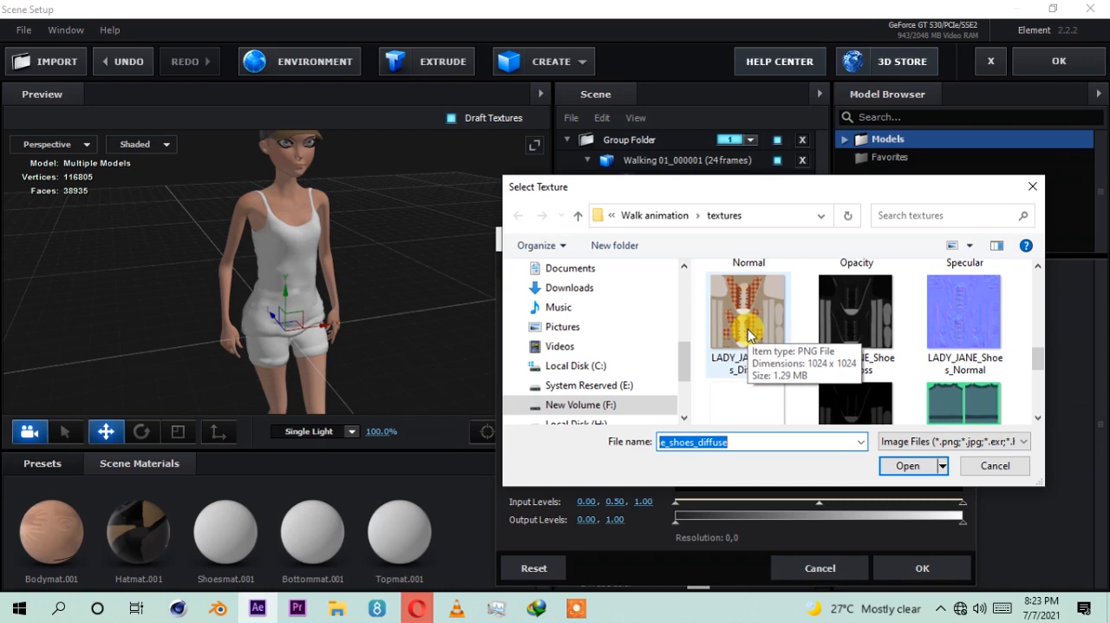
click(749, 334)
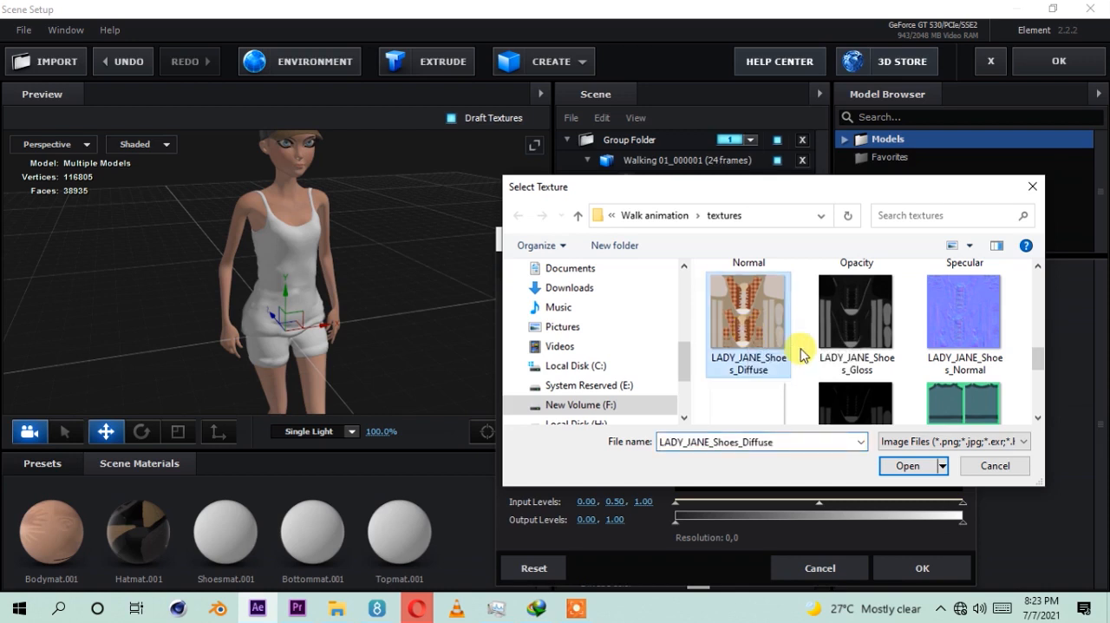
click(895, 466)
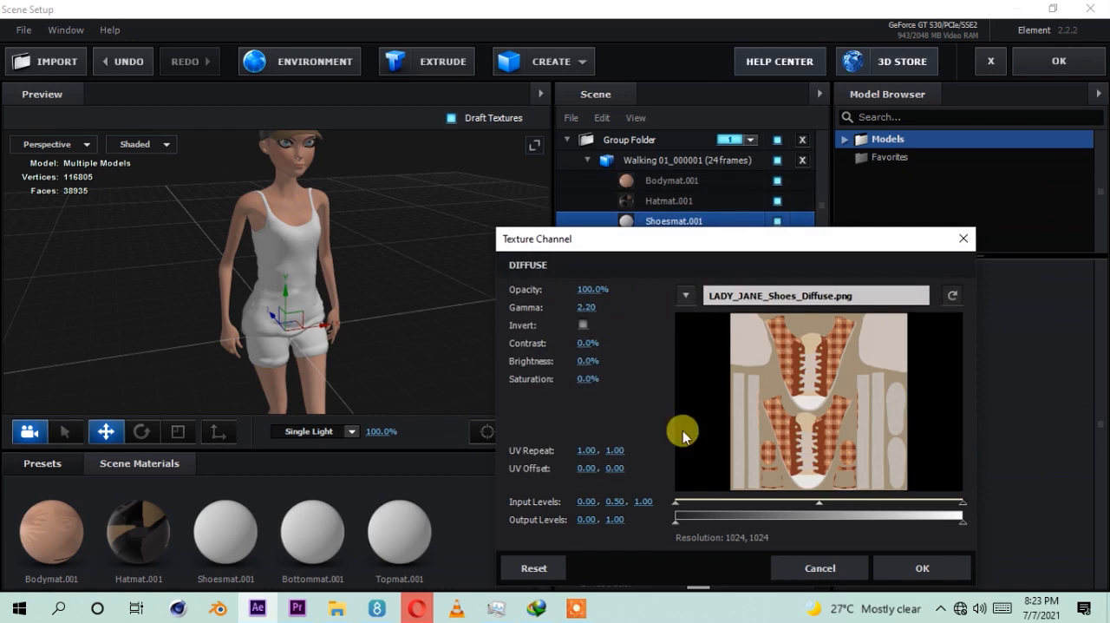
click(894, 563)
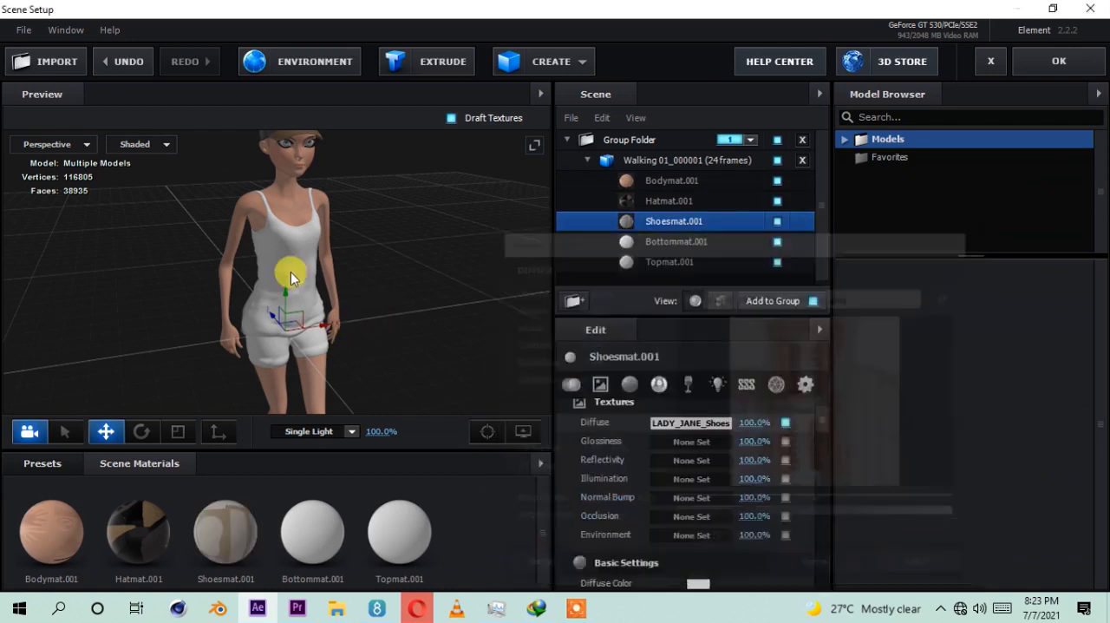
scroll(325, 364, down, 2)
scroll(313, 329, up, 6)
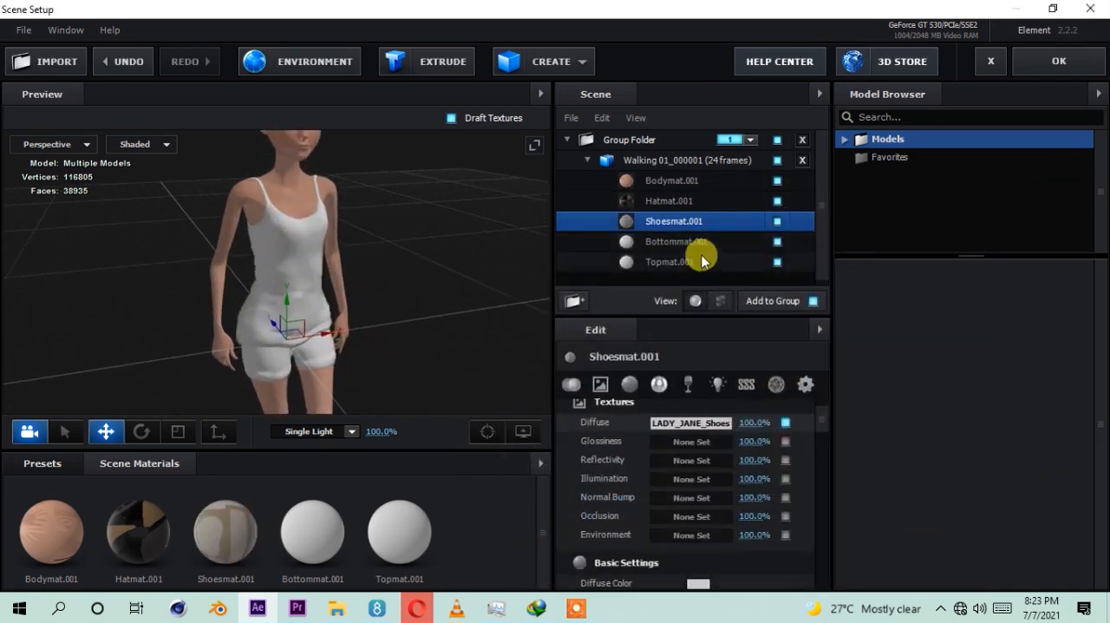
Step: Relink the diffuse texture of Bottommat.001 to LADY_JANE_Bottom_Diffuse.png from the textures folder
click(682, 243)
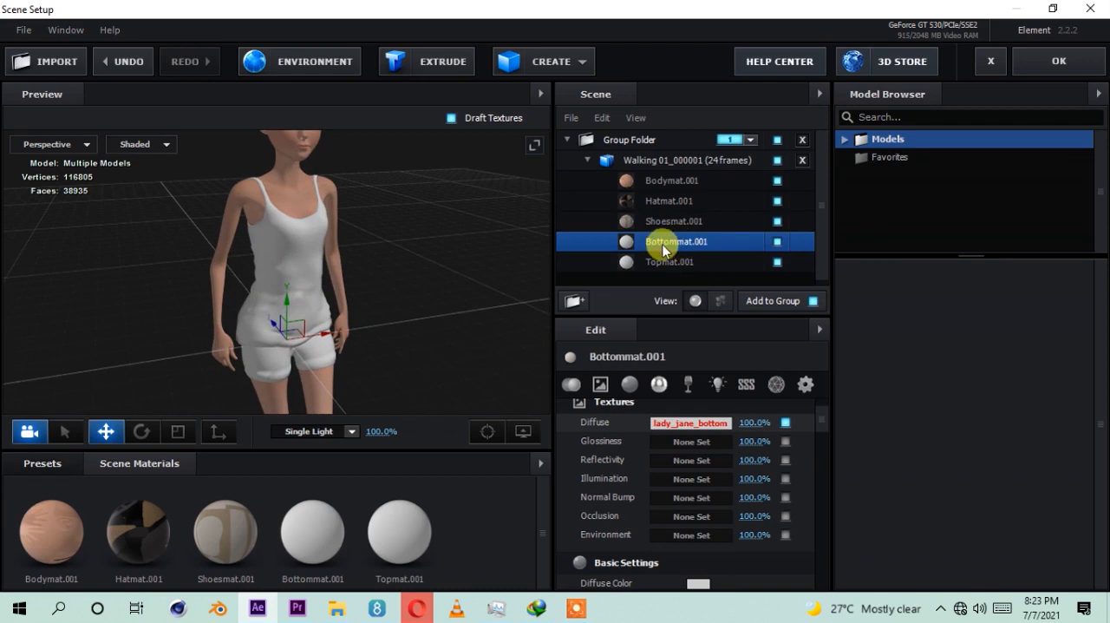
click(707, 423)
click(689, 294)
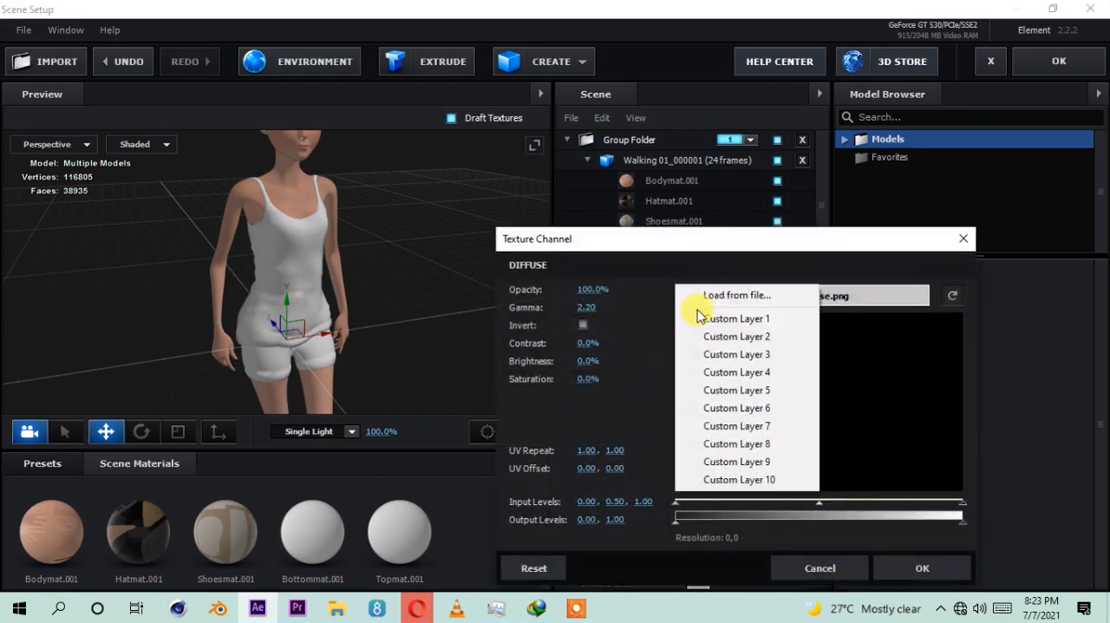
click(722, 298)
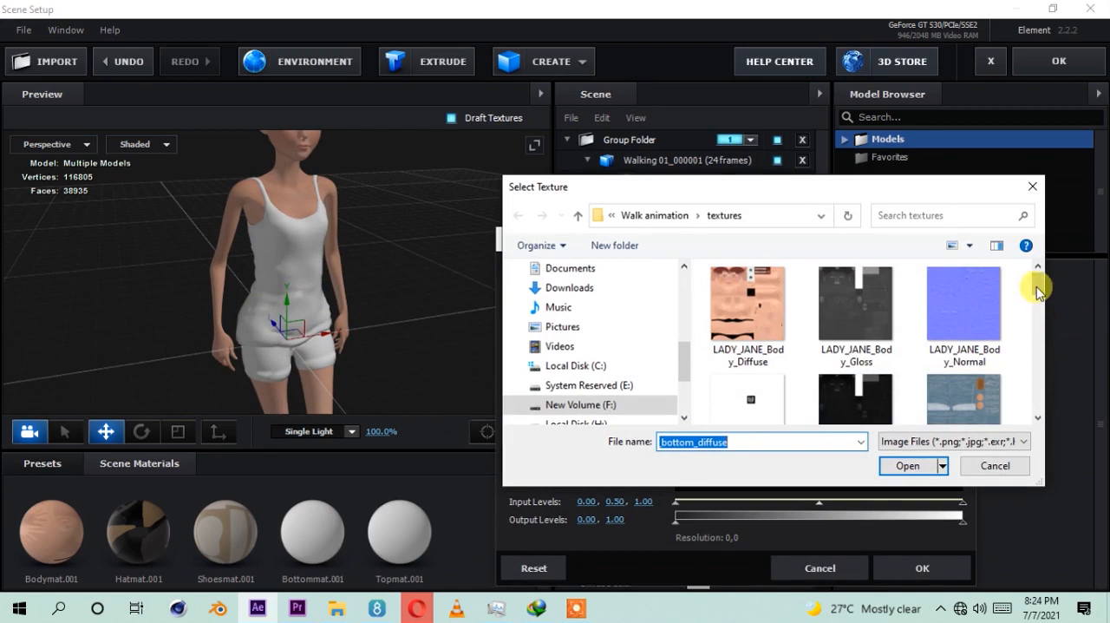
scroll(1039, 295, down, 2)
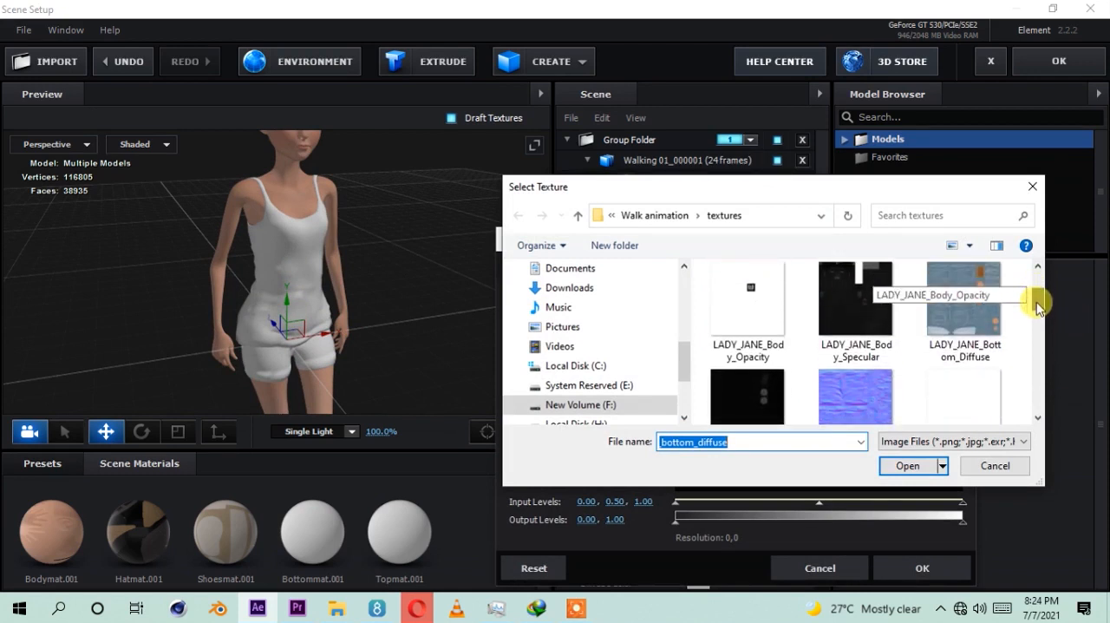
click(969, 290)
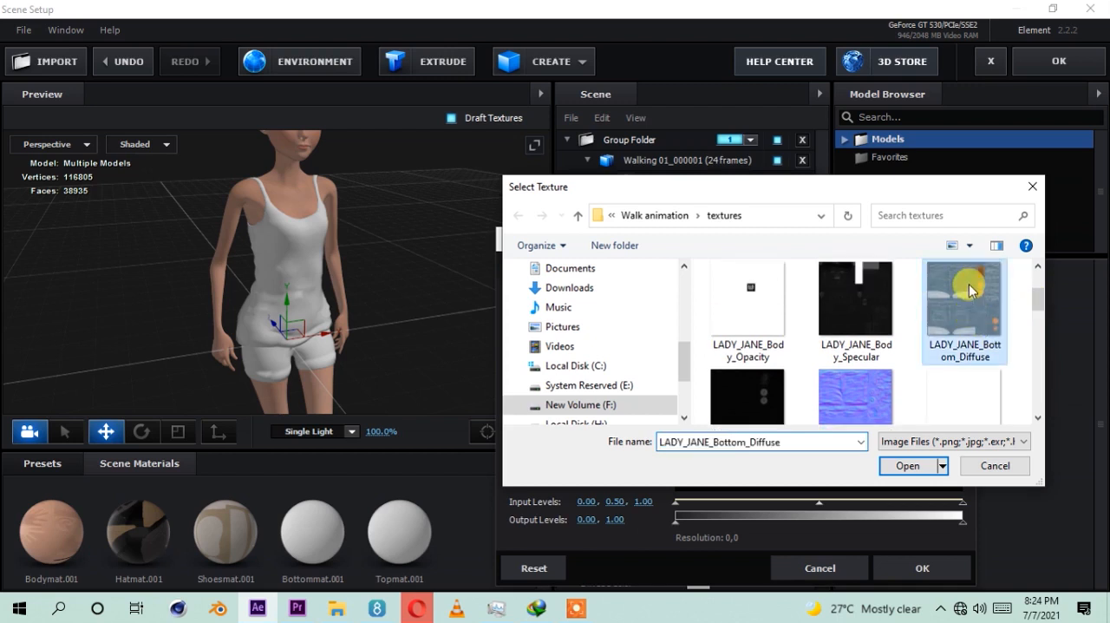
click(897, 468)
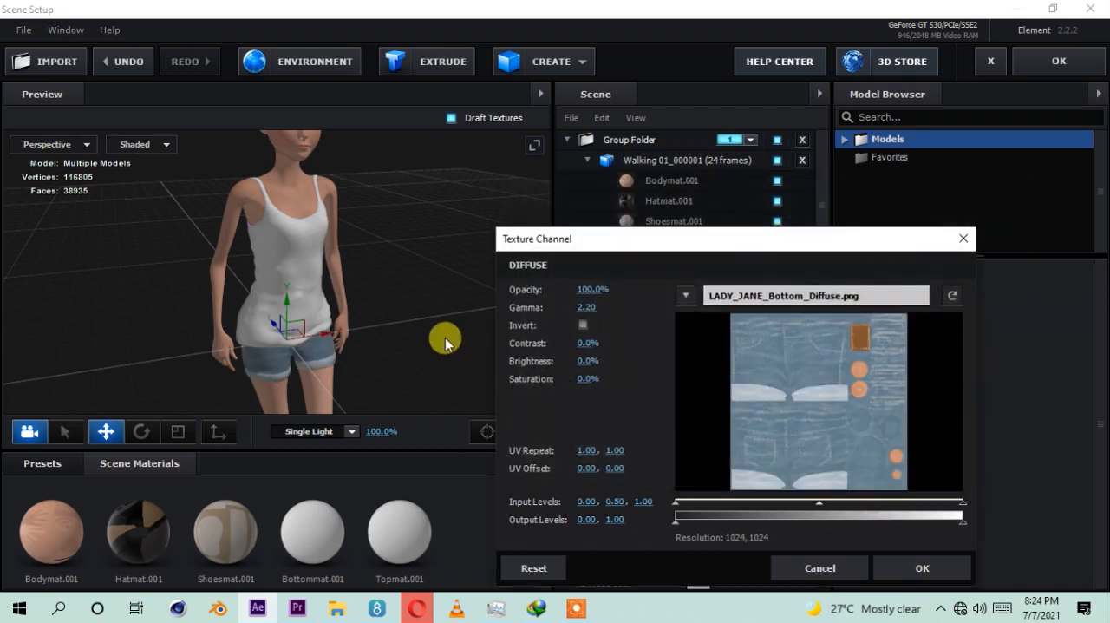
click(898, 578)
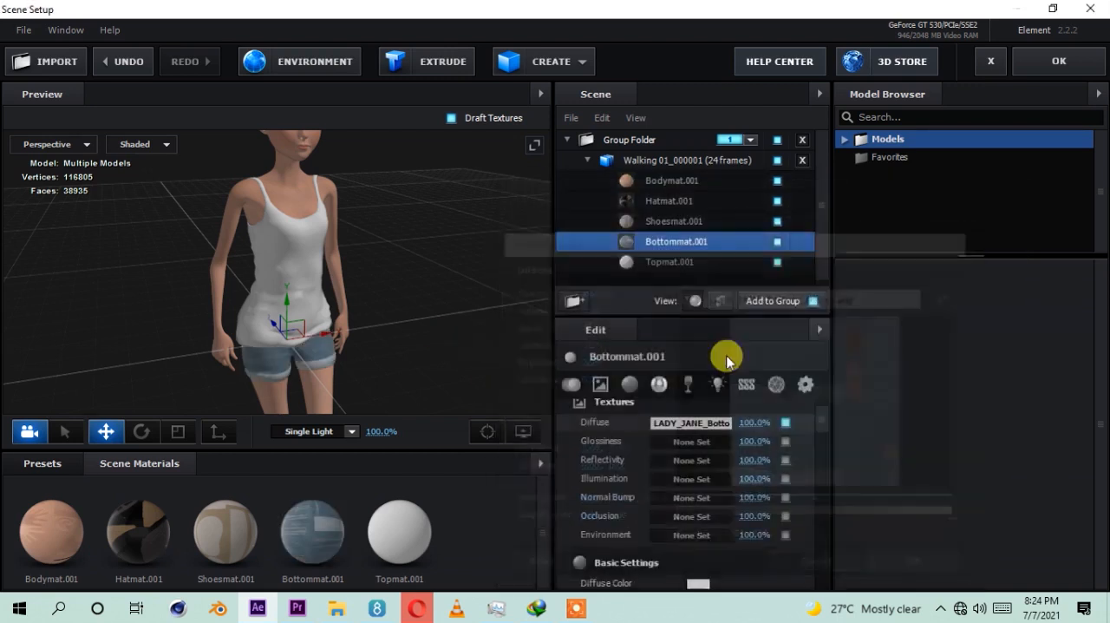
Step: Relink Topmat.001's diffuse texture to LADY_JANE_Top_Diffuse.png from the textures folder inside Walk animation
click(650, 260)
click(682, 423)
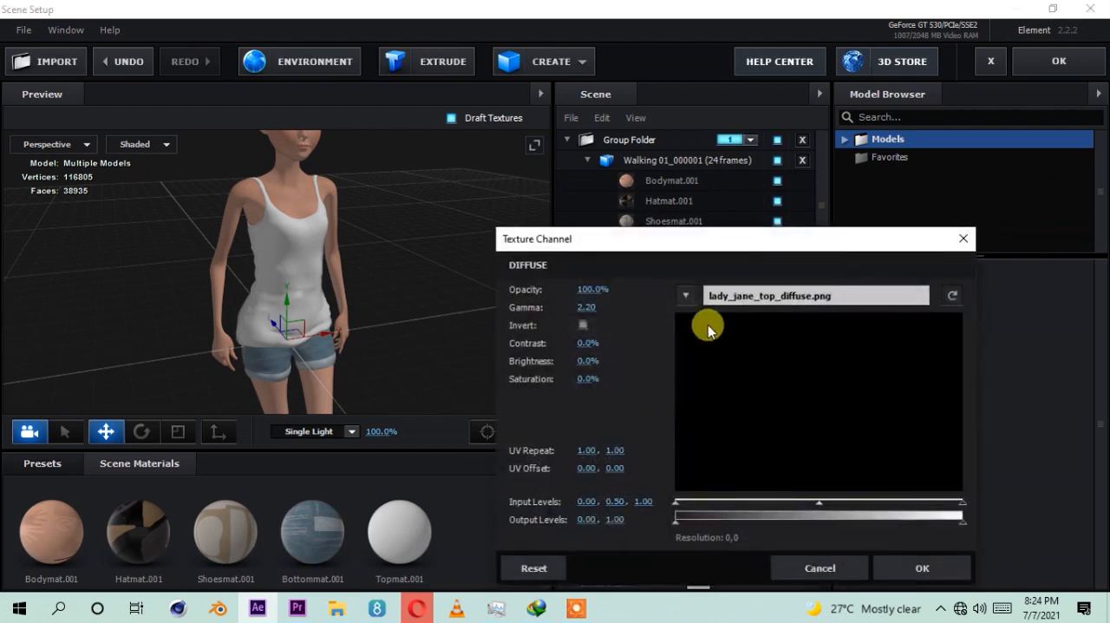
click(687, 297)
click(735, 295)
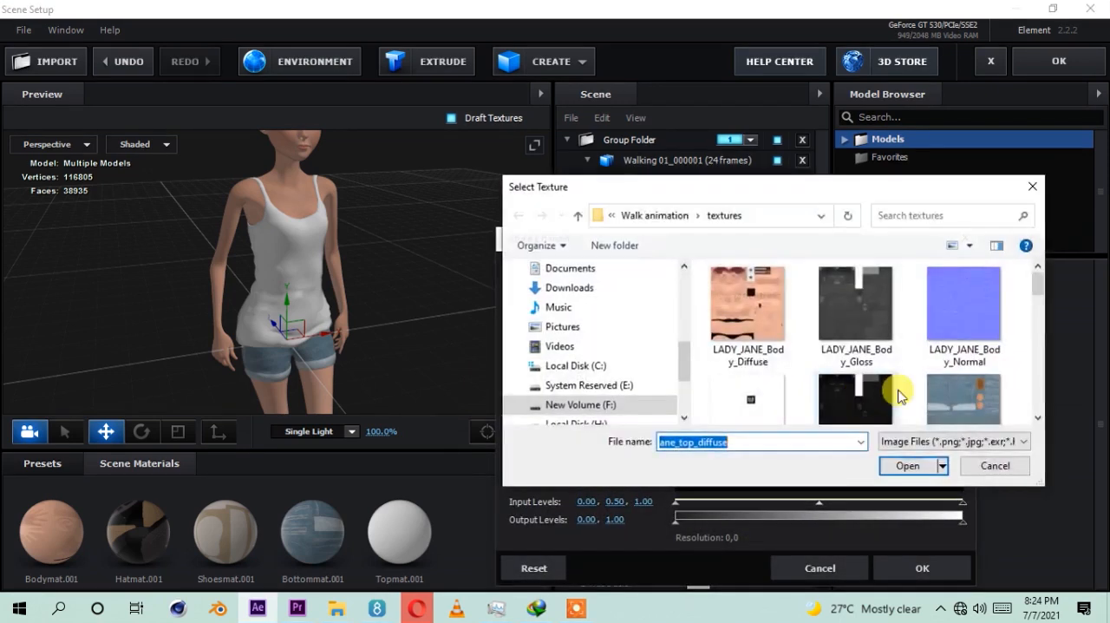
drag(1038, 295, 1040, 328)
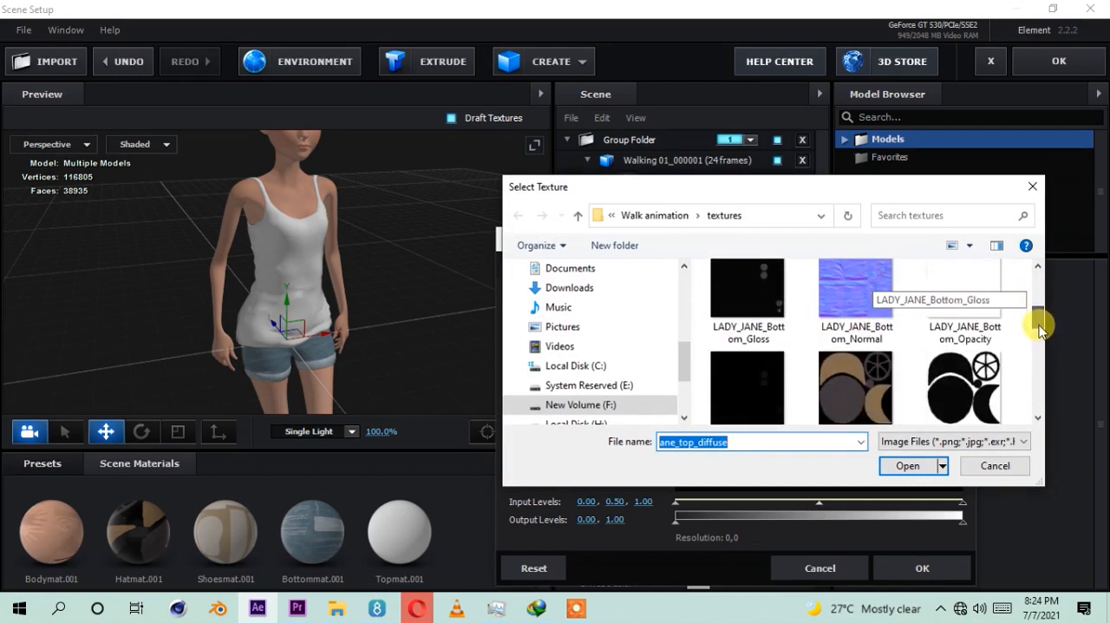
drag(1041, 328, 1041, 385)
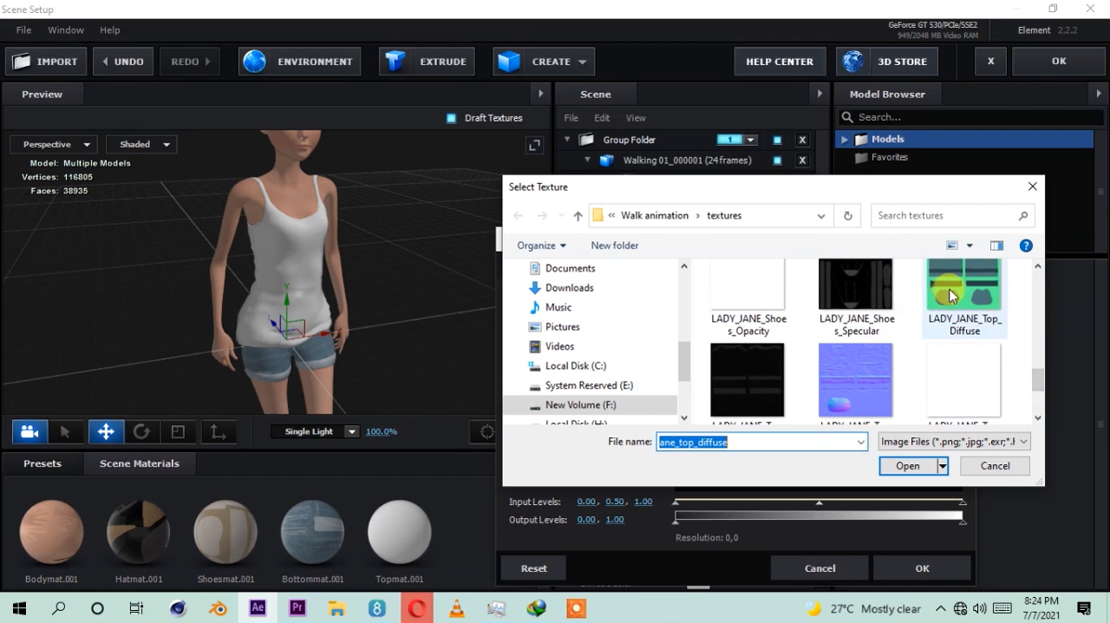
click(953, 296)
click(907, 466)
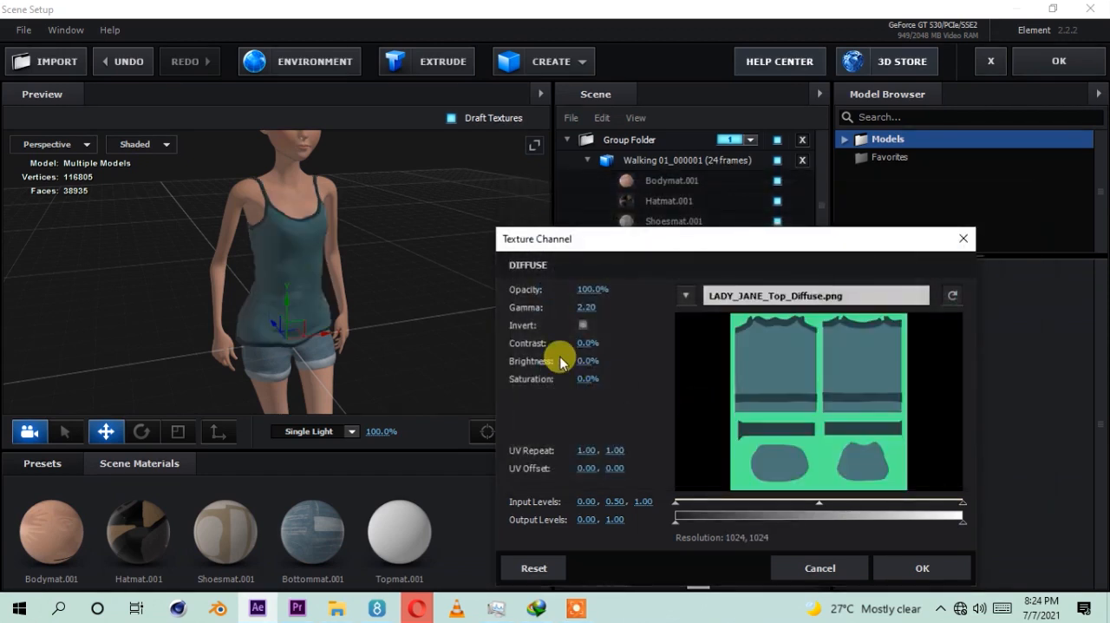
click(897, 567)
drag(297, 294, 360, 296)
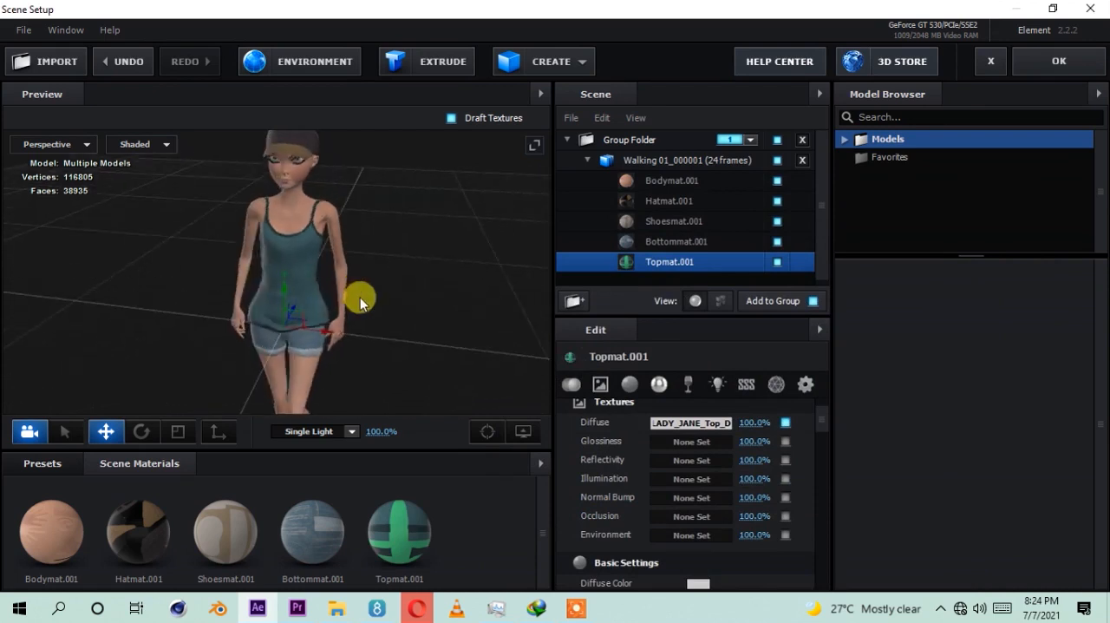
Step: Set the baked animation's Start Frame to 31 for the Walking 01_000001 sequence and inspect the character's pose
click(630, 164)
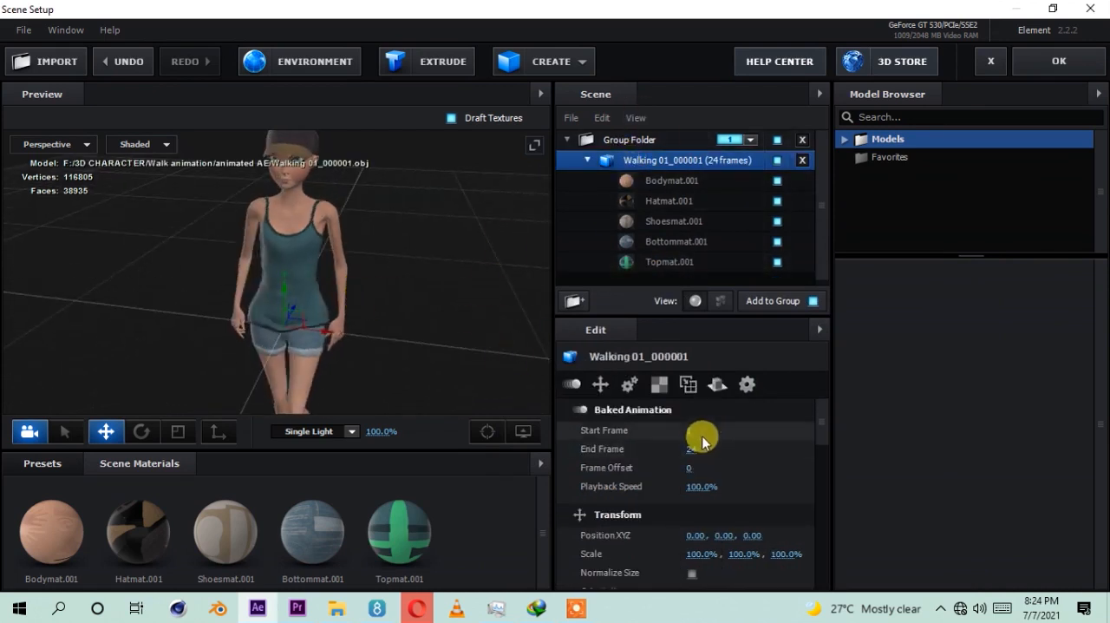
mouse_move(688, 431)
mouse_down()
mouse_move(845, 428)
mouse_move(607, 430)
mouse_move(688, 430)
mouse_move(657, 417)
mouse_move(688, 416)
mouse_up()
drag(371, 328, 318, 340)
drag(415, 337, 486, 332)
scroll(288, 201, up, 6)
drag(406, 245, 330, 248)
scroll(339, 243, down, 5)
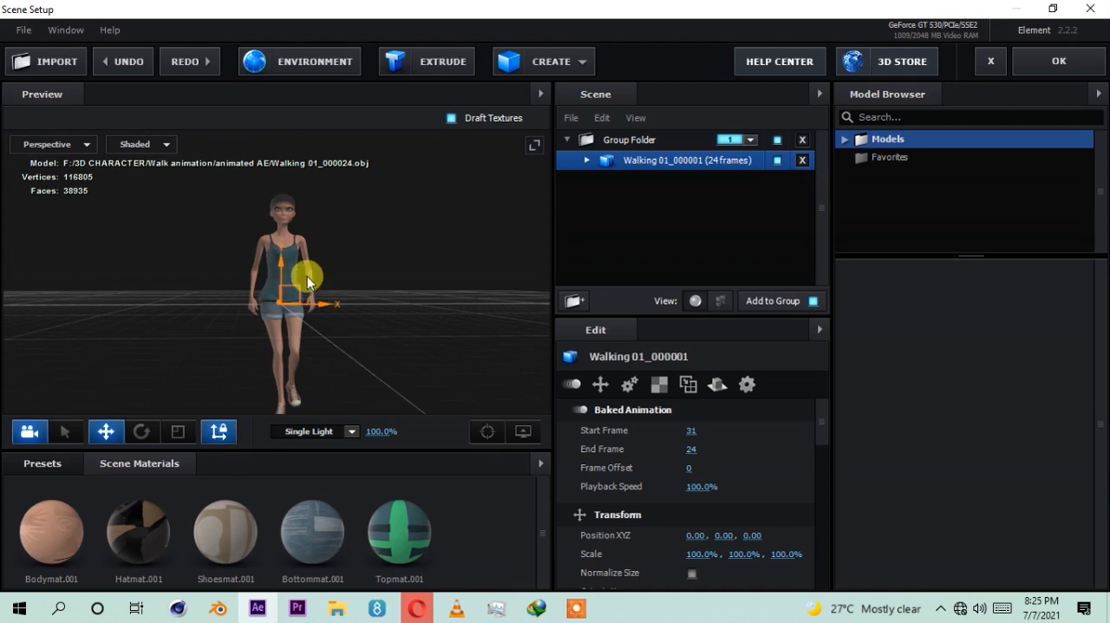
Step: Move the walking model's anchor point down to the character's feet, fine-tune it in the Left view, and return to Perspective
drag(284, 274, 288, 364)
drag(408, 378, 362, 383)
click(76, 148)
click(71, 160)
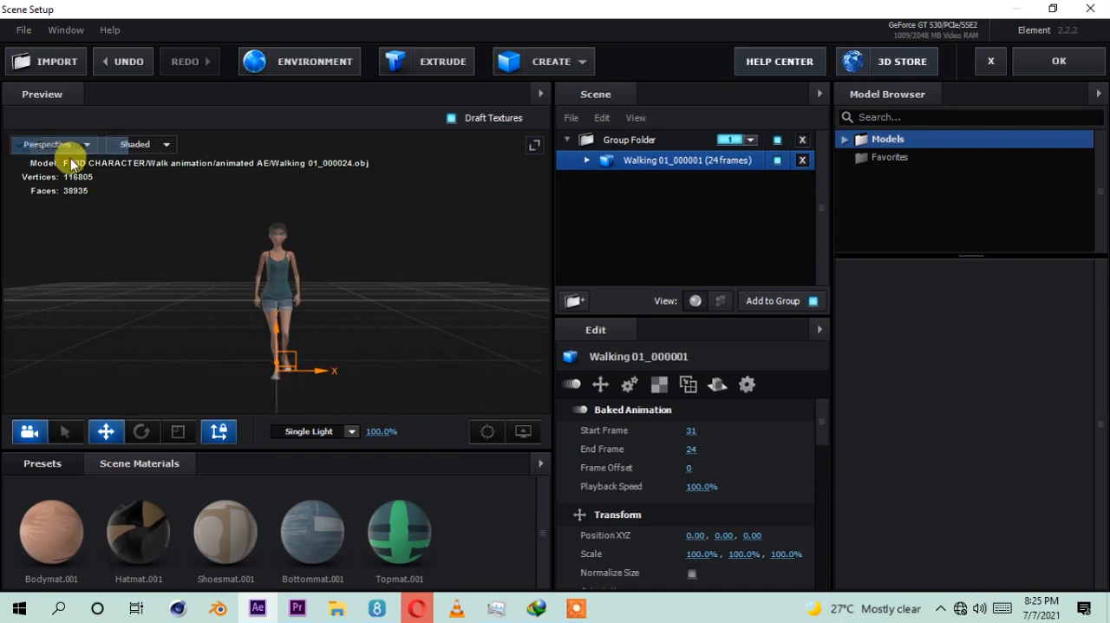
click(72, 146)
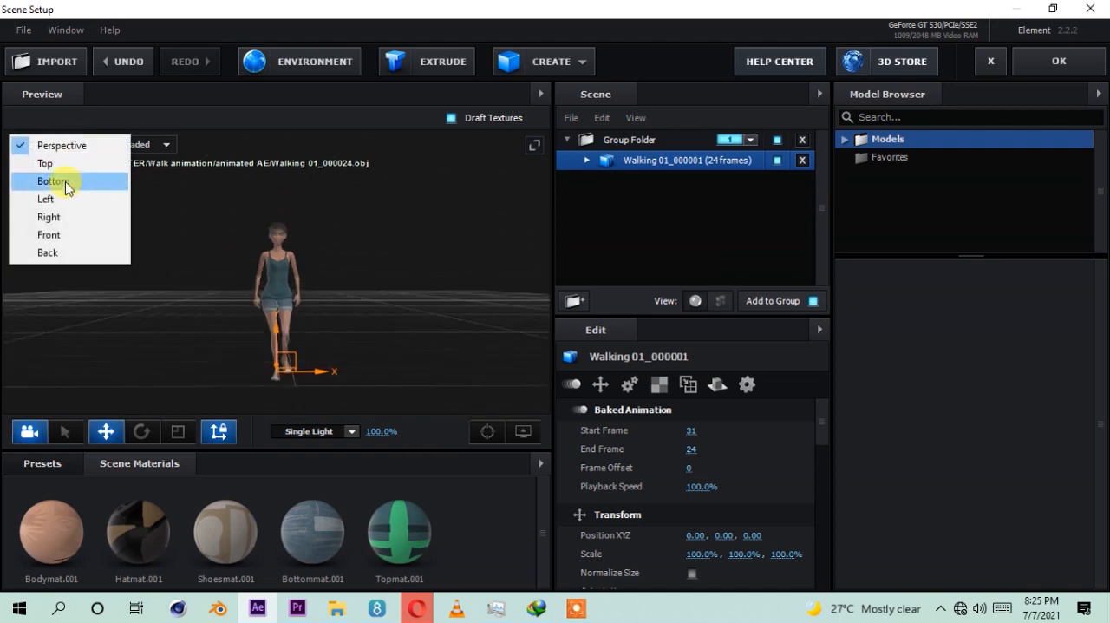
click(55, 199)
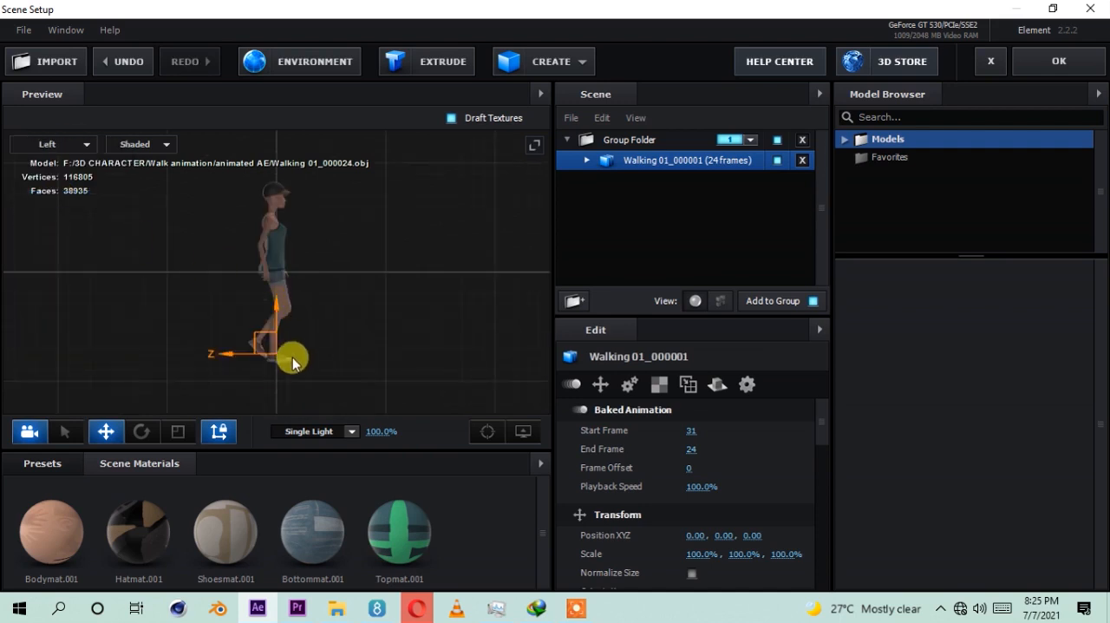
drag(276, 312, 278, 321)
click(82, 144)
click(63, 145)
Step: Hide the ground grid in the preview viewport
drag(444, 329, 408, 364)
scroll(393, 344, up, 5)
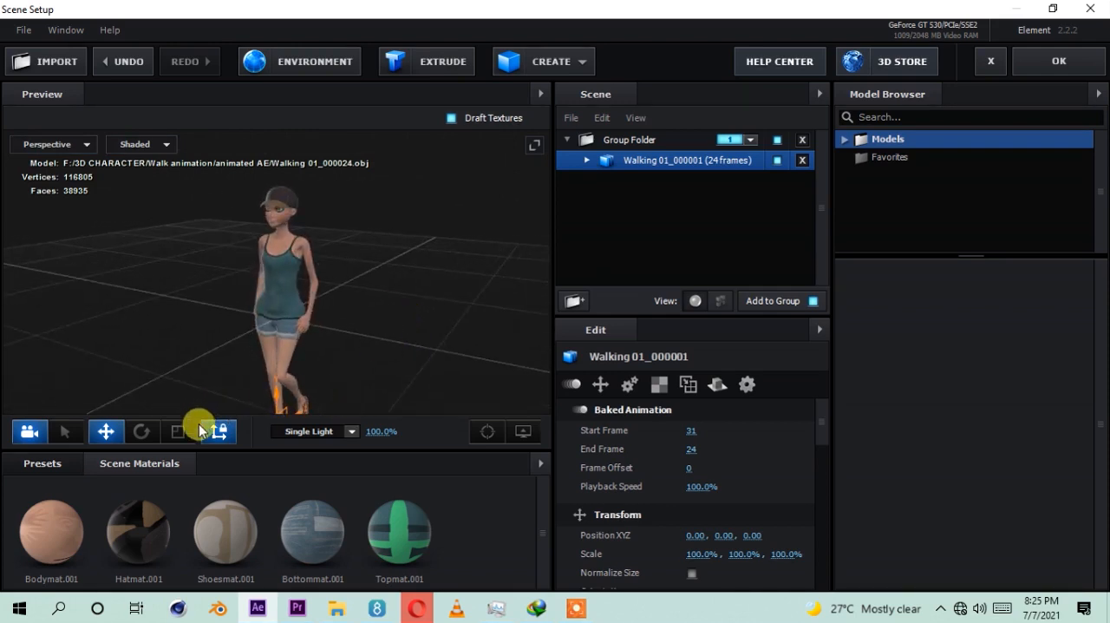
click(523, 431)
click(442, 377)
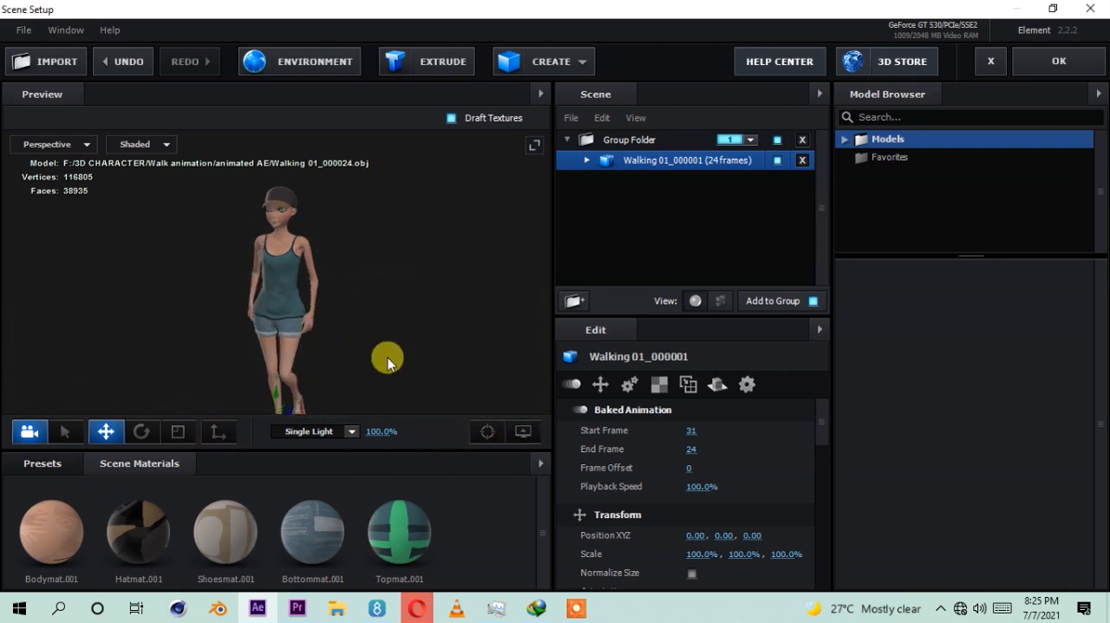
Step: Set the glossiness of the Bodymat.001 material to 5%
scroll(366, 331, down, 3)
drag(366, 331, 317, 351)
scroll(302, 230, up, 5)
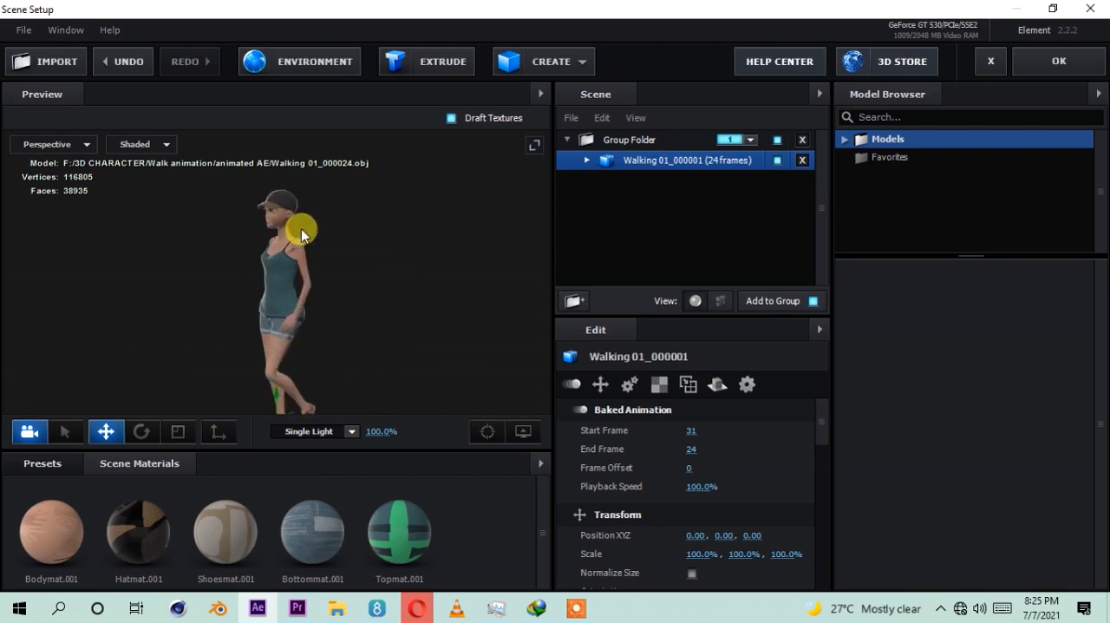
drag(456, 265, 323, 211)
drag(415, 285, 493, 268)
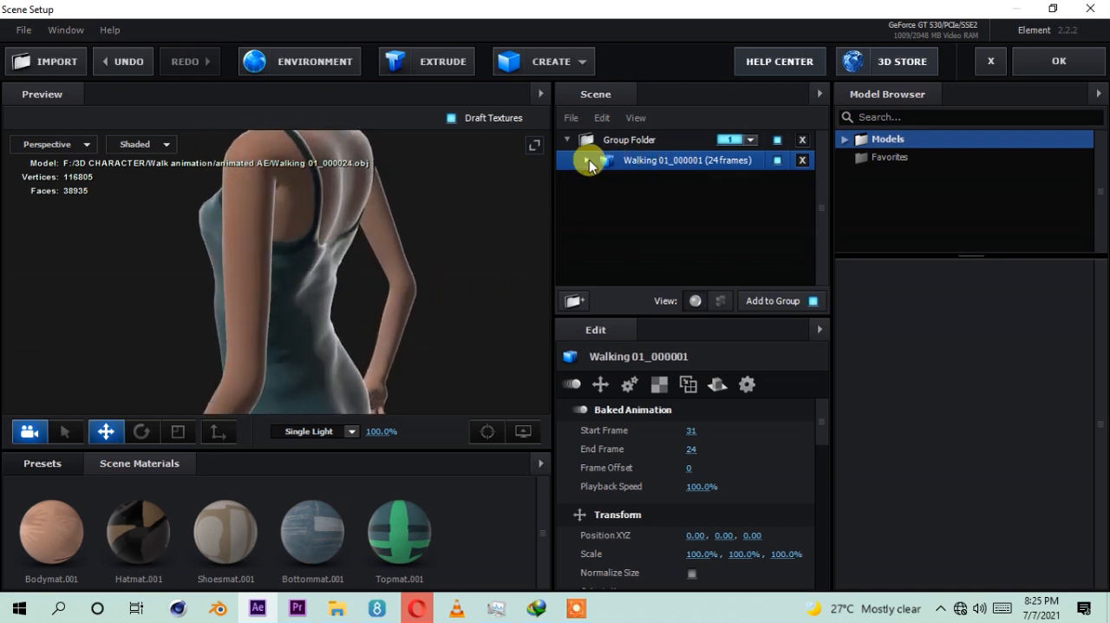
click(587, 159)
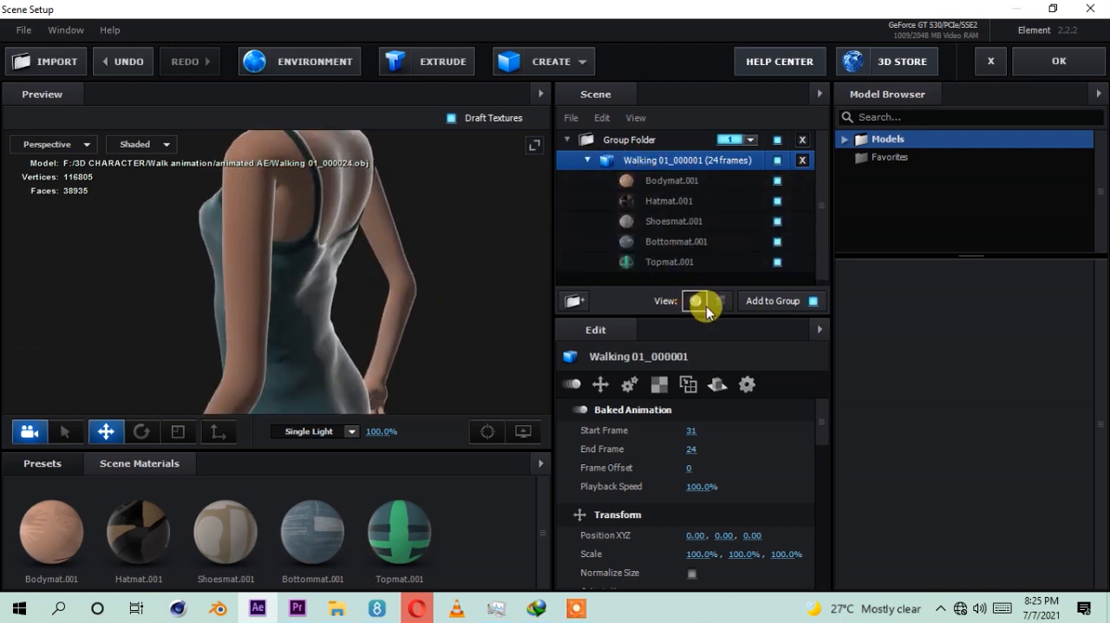
click(653, 181)
scroll(646, 460, down, 10)
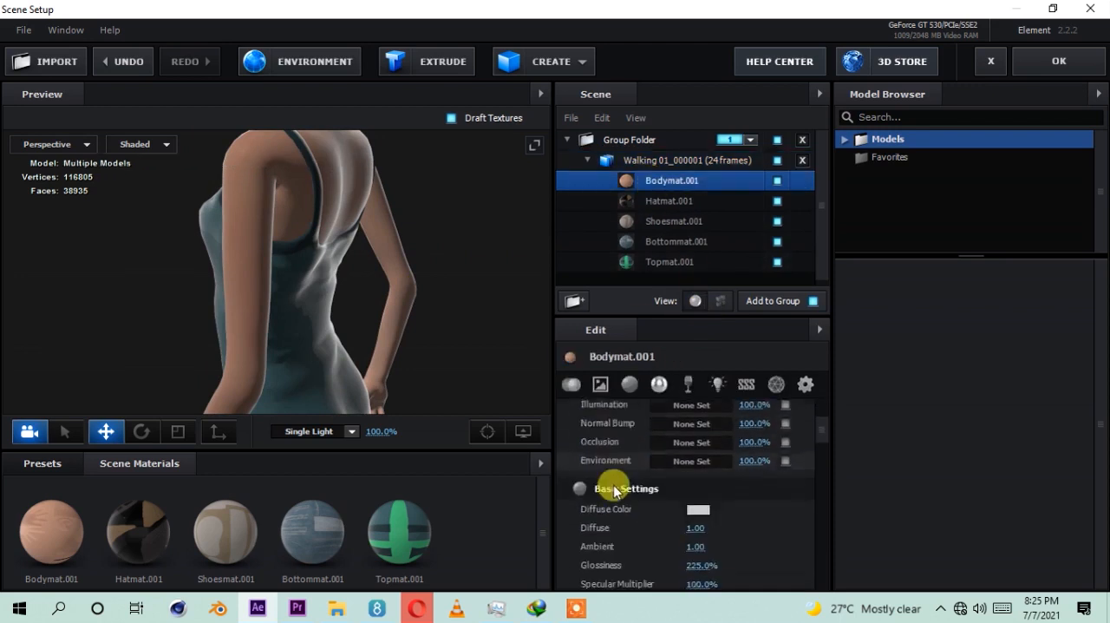
drag(698, 469, 624, 484)
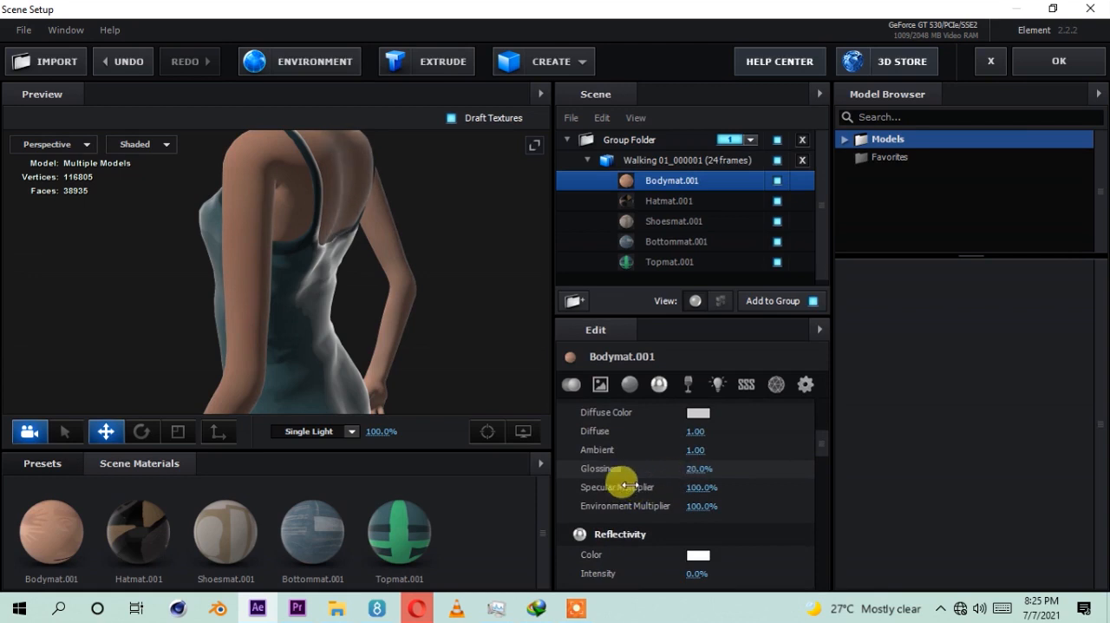
Step: Reduce the glossiness of Bottommat.001 and set the glossiness of Topmat.001 to 11%
click(669, 241)
drag(689, 469, 598, 473)
click(661, 260)
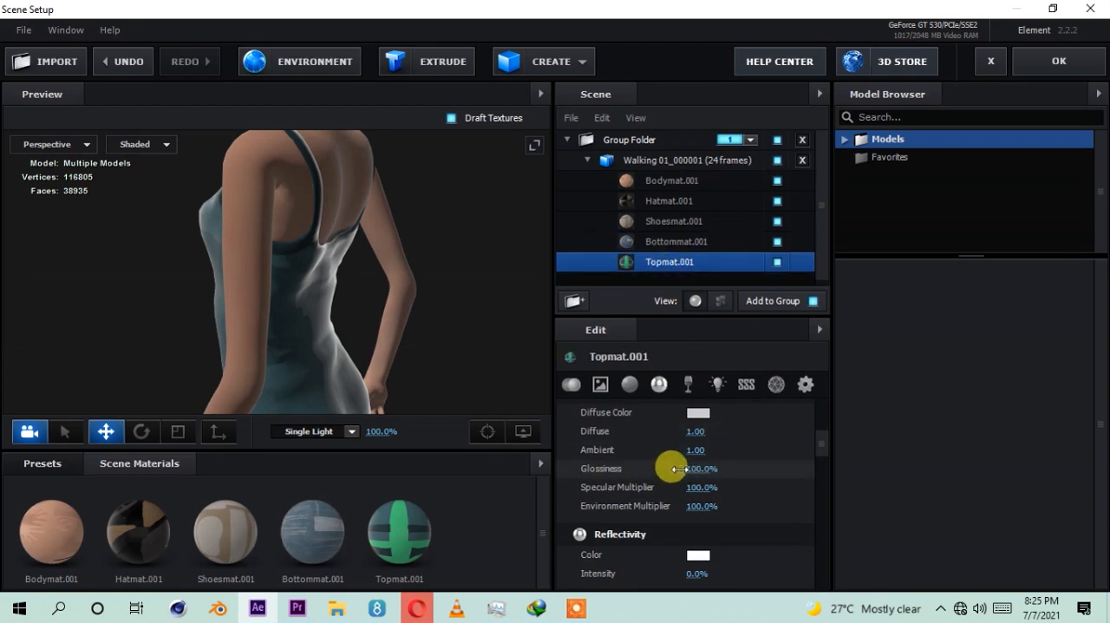
drag(669, 465, 615, 478)
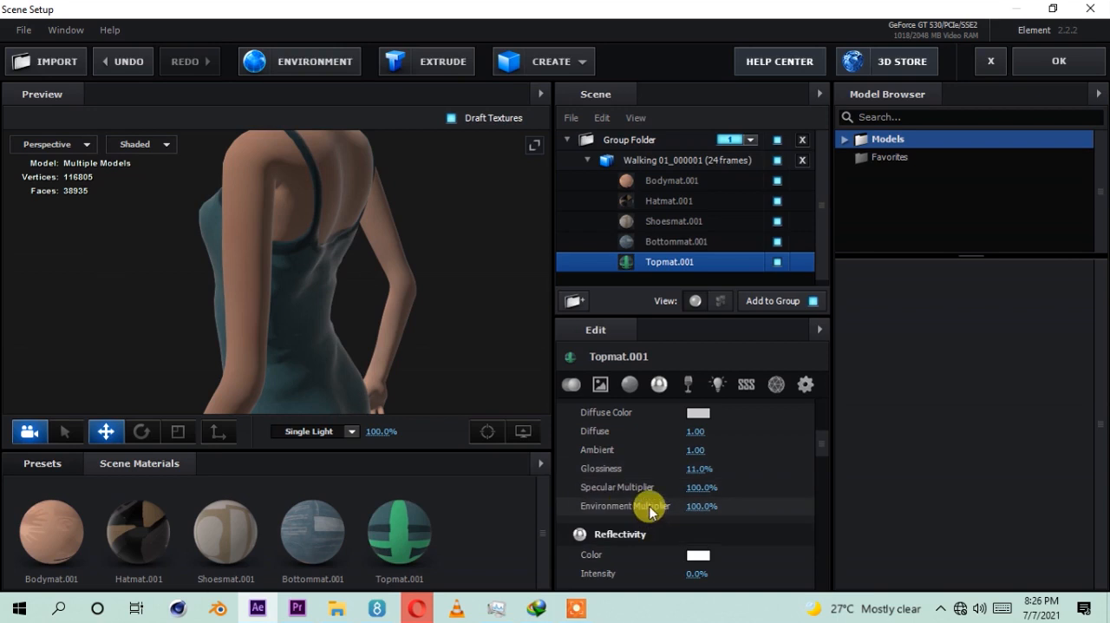
Step: Set the glossiness of the Hatmat.001 material to 25%
drag(434, 300, 384, 304)
drag(317, 245, 336, 306)
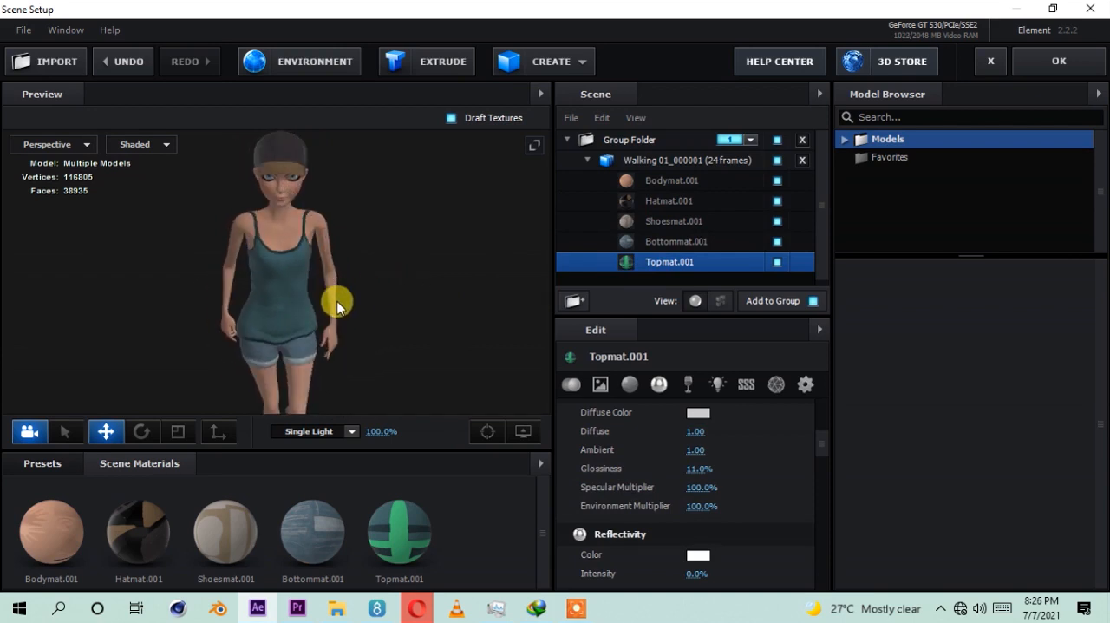
click(648, 202)
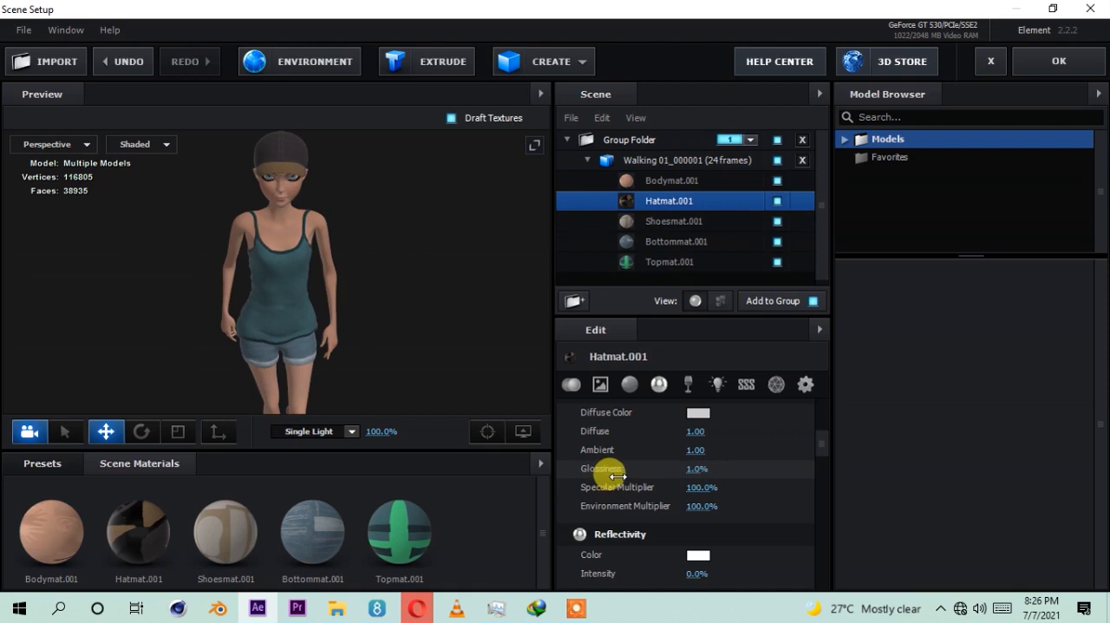
drag(379, 317, 347, 302)
scroll(358, 330, down, 5)
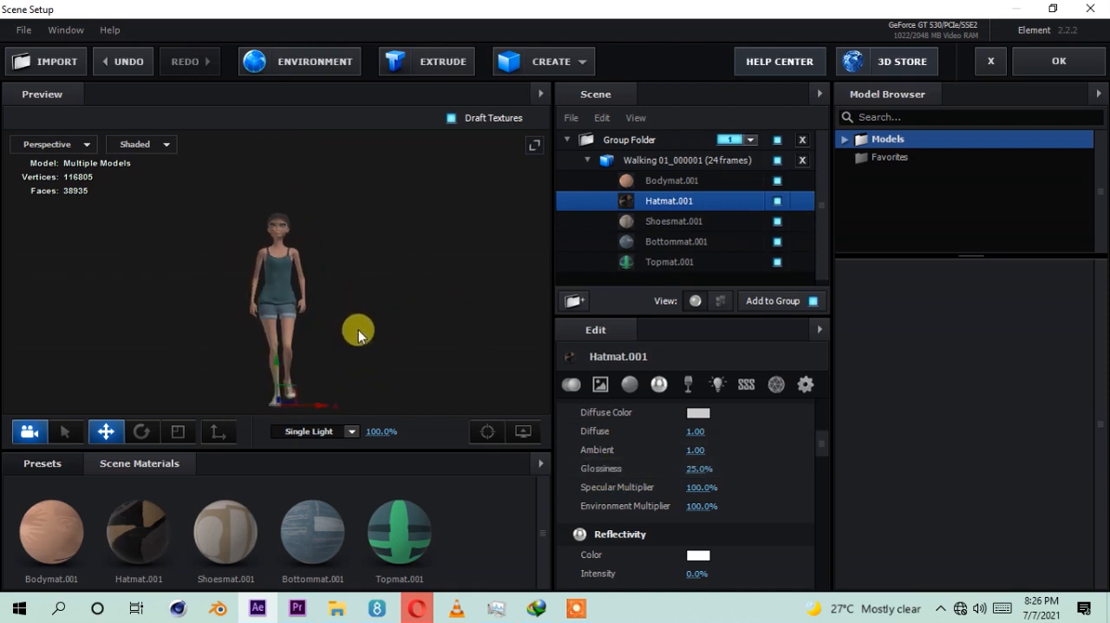
Step: Create a plane model and lower it to the character's feet at Y position -0.82, using the Left view
click(589, 161)
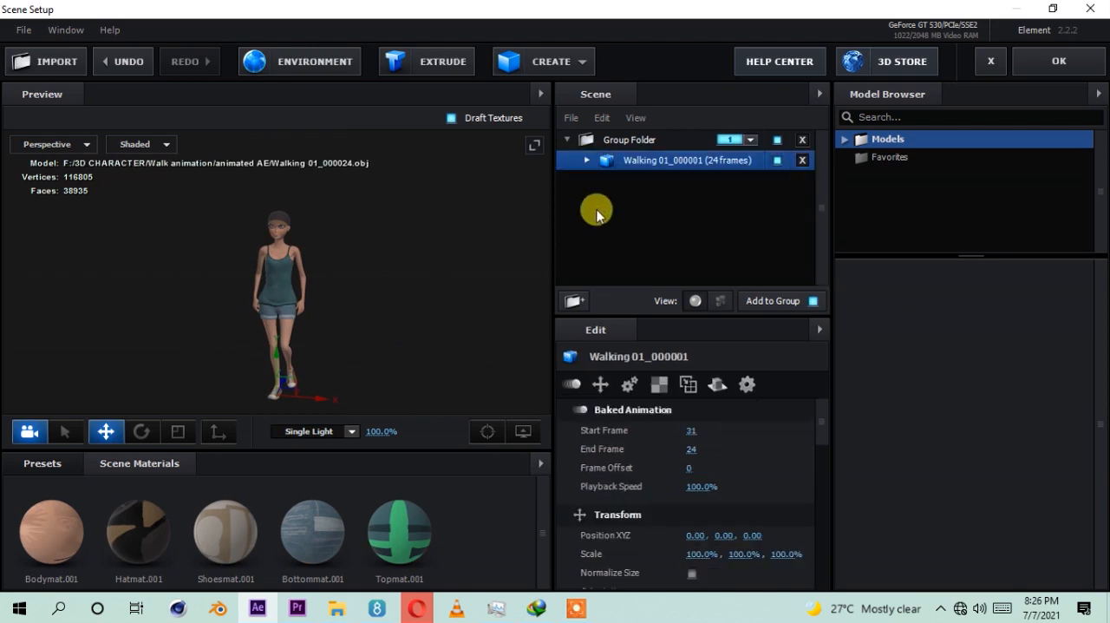
click(564, 61)
click(761, 97)
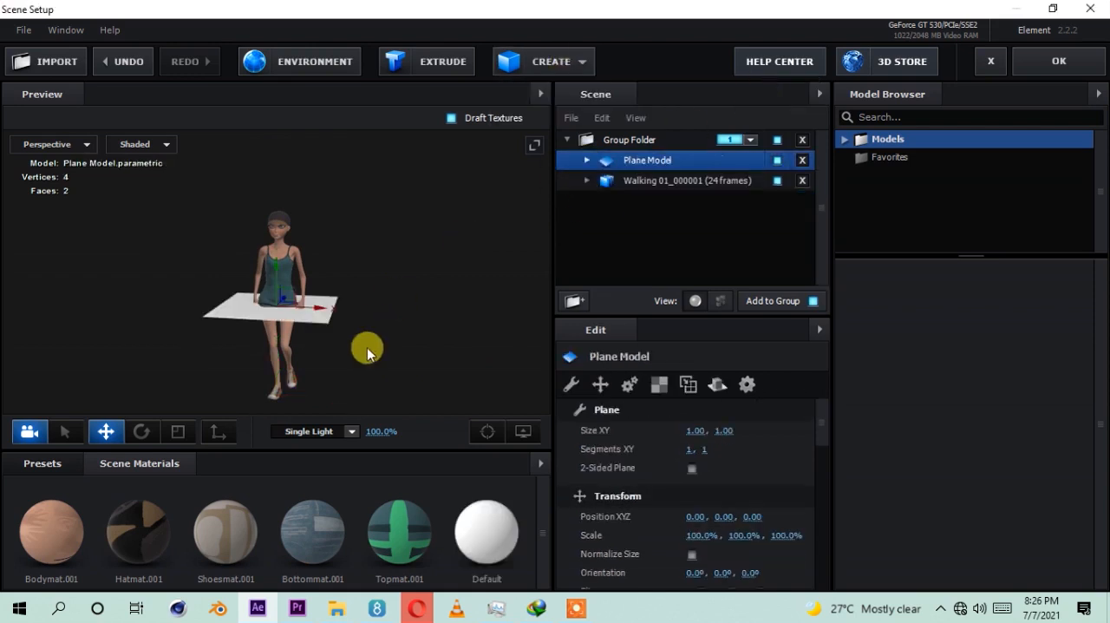
click(43, 144)
click(45, 199)
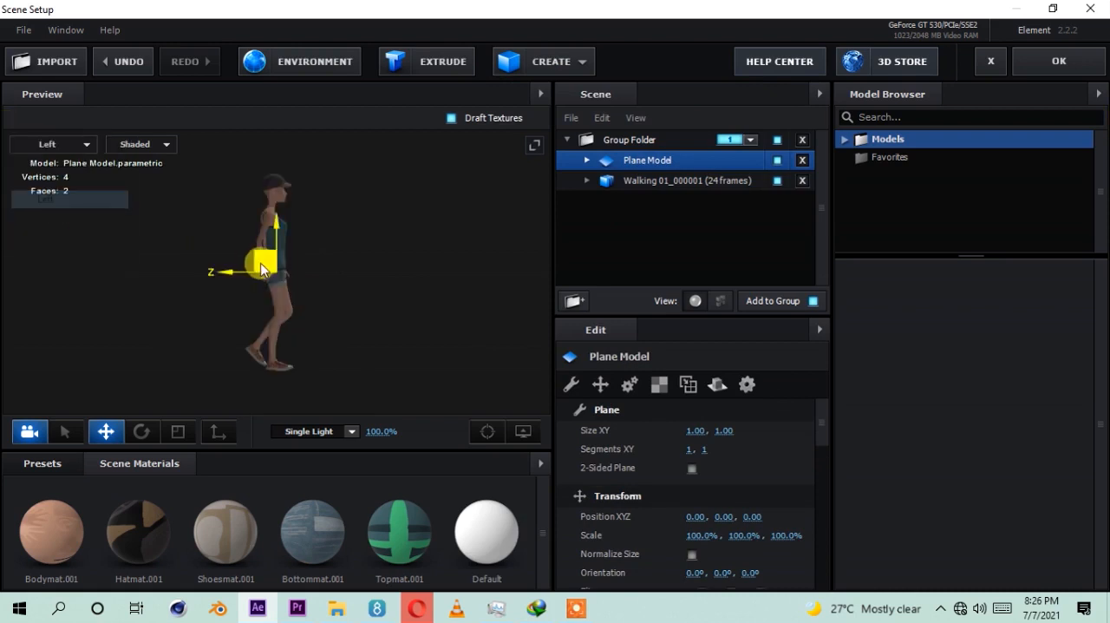
drag(276, 315, 275, 324)
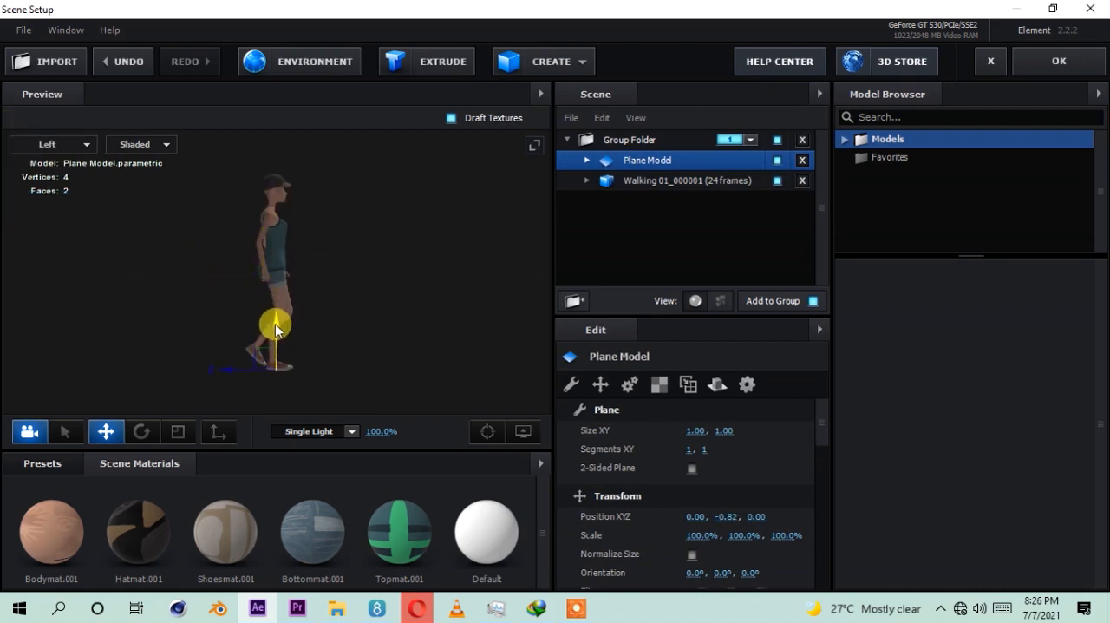
click(67, 147)
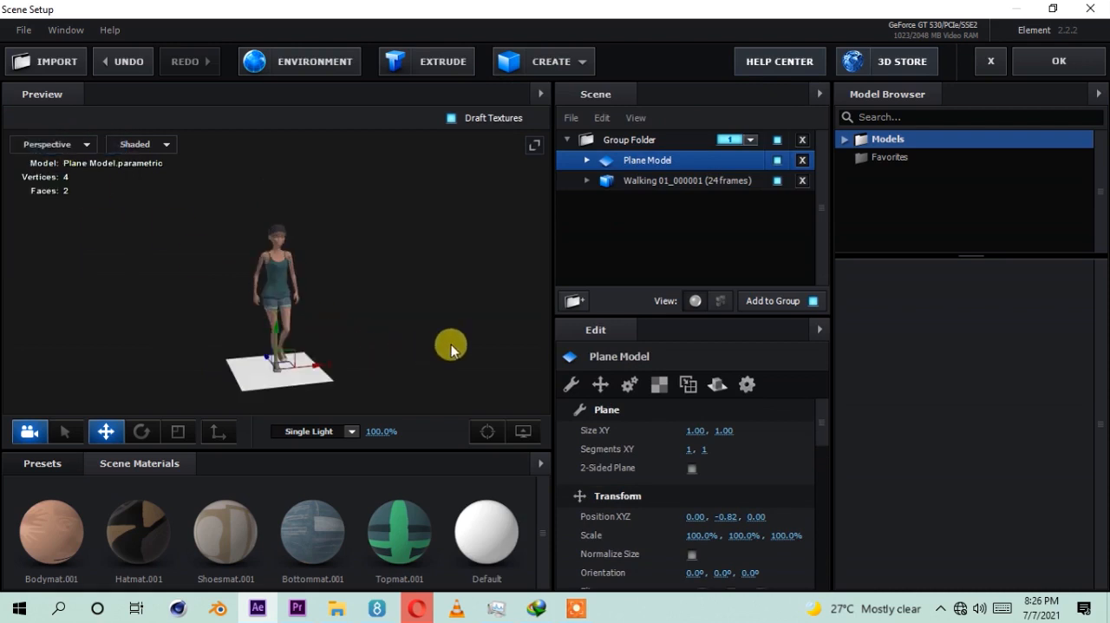
Step: Set the plane's XY size to 50 by 50 to form a large ground surface
drag(670, 316, 664, 217)
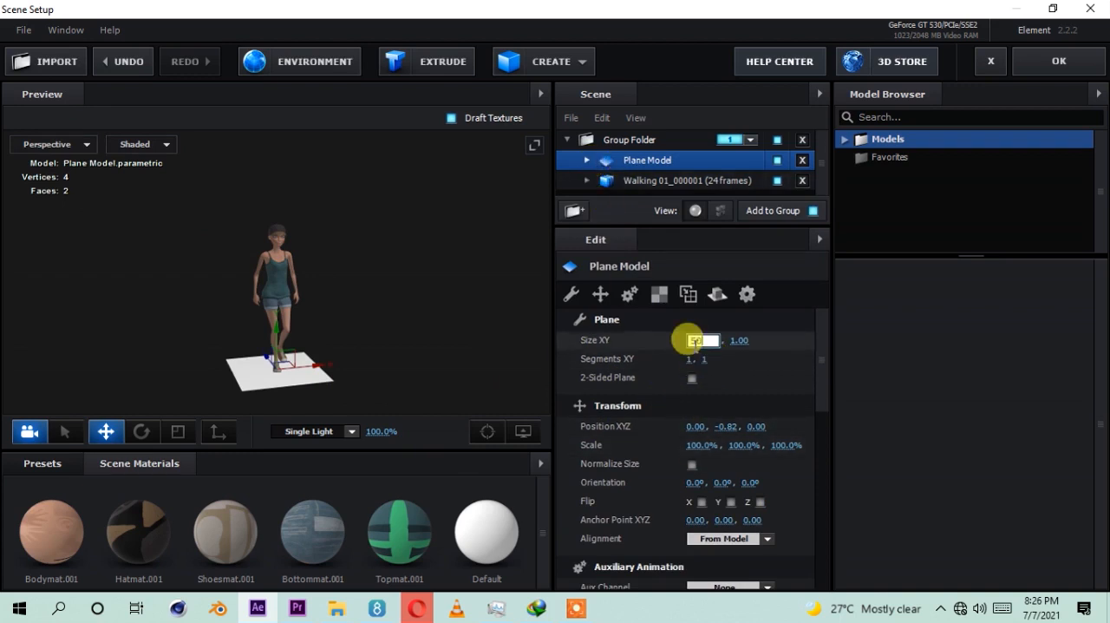
key(Return)
click(724, 340)
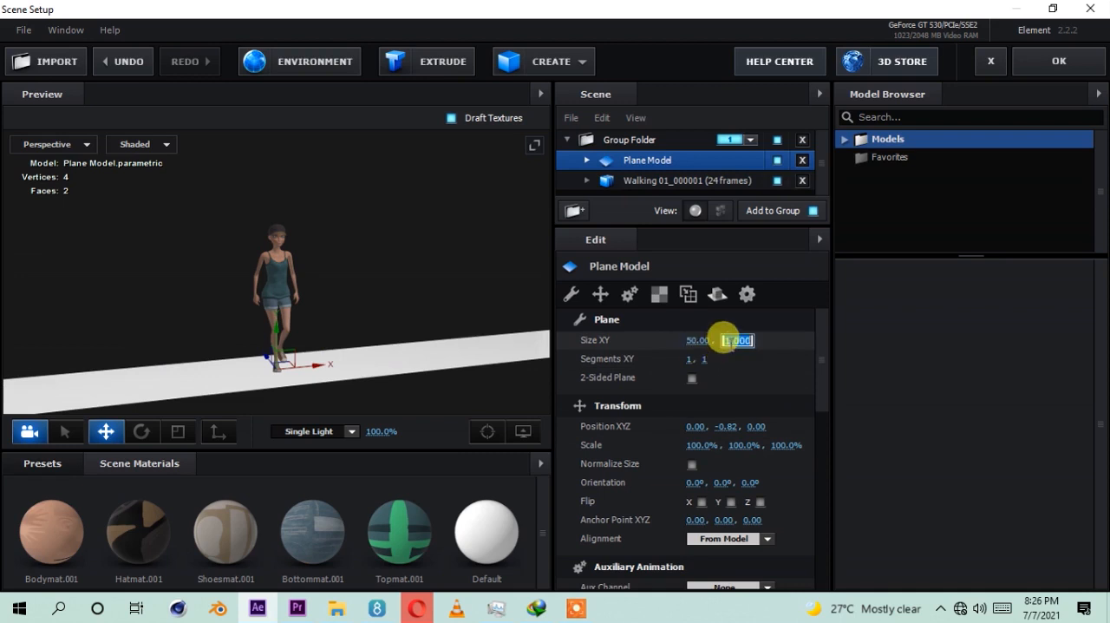
key(Return)
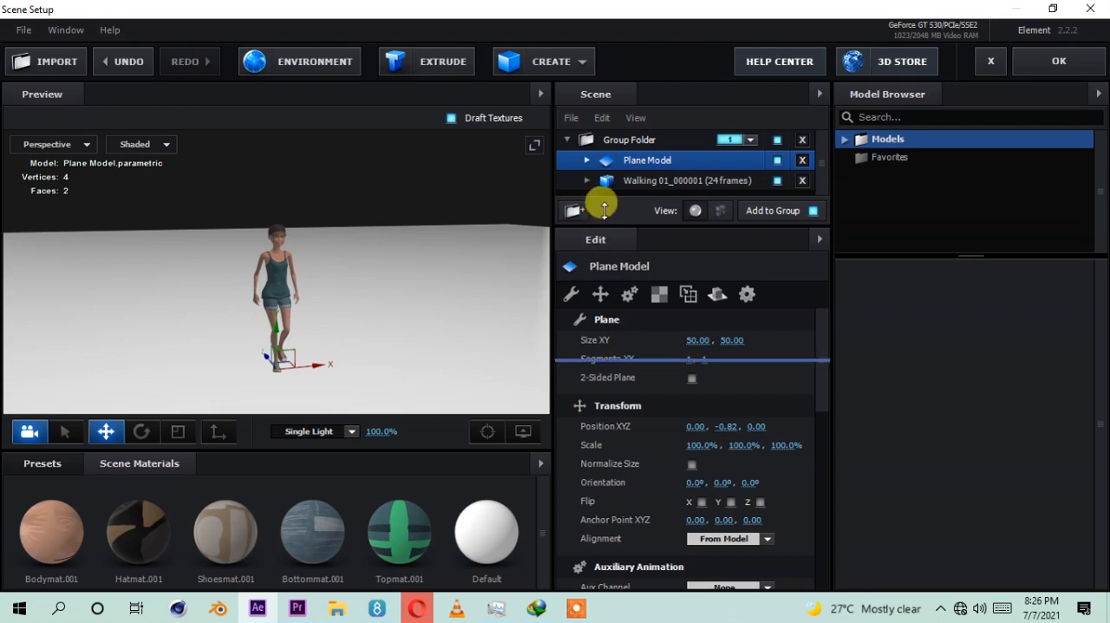
Step: Enable Matte Shadow and Matte Reflection in the advanced settings of the plane's Default material
click(587, 161)
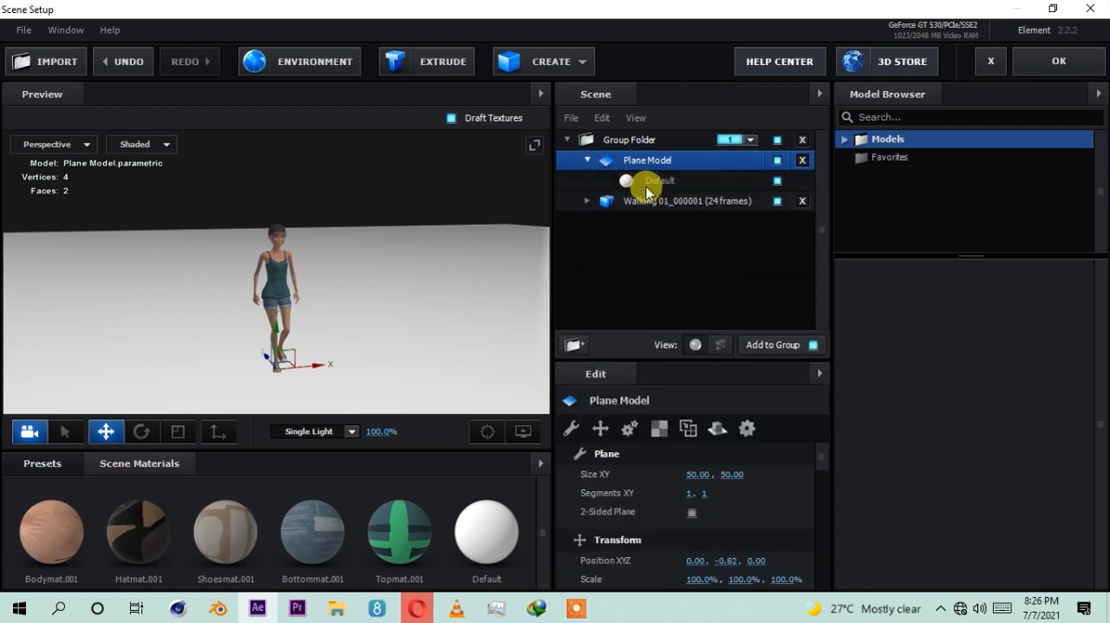
click(647, 182)
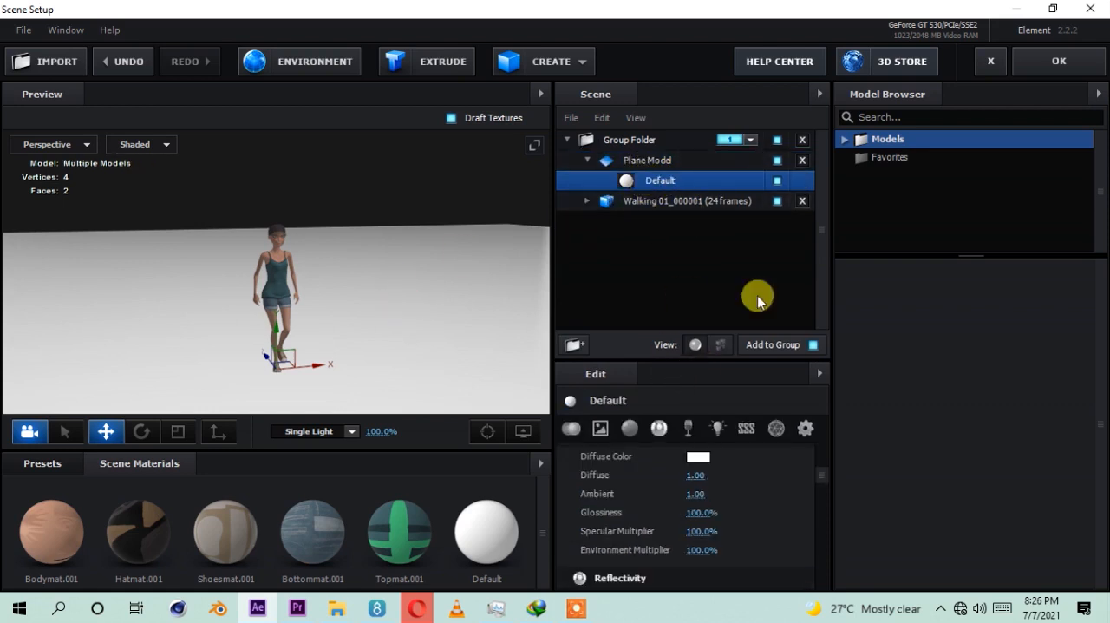
click(806, 428)
drag(653, 363, 652, 286)
scroll(657, 460, down, 3)
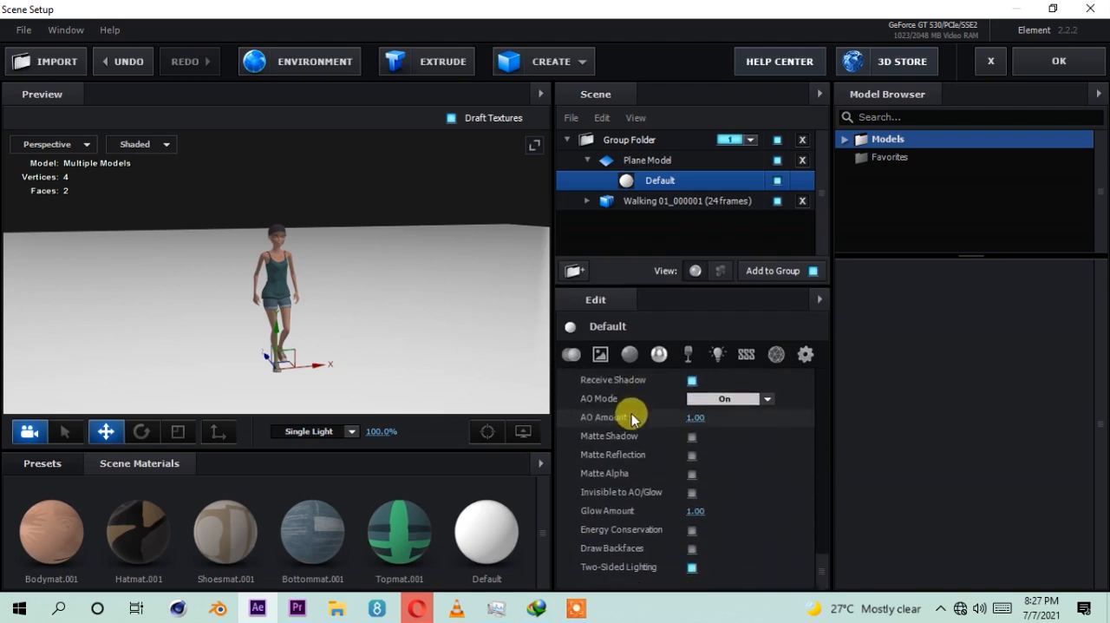
scroll(616, 435, up, 1)
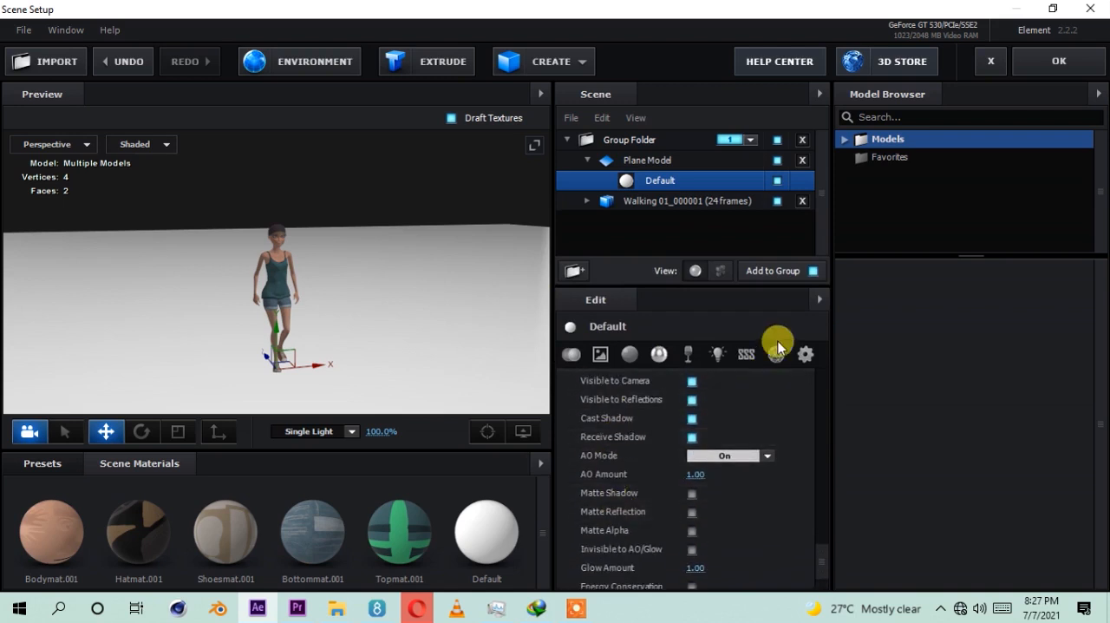
click(802, 355)
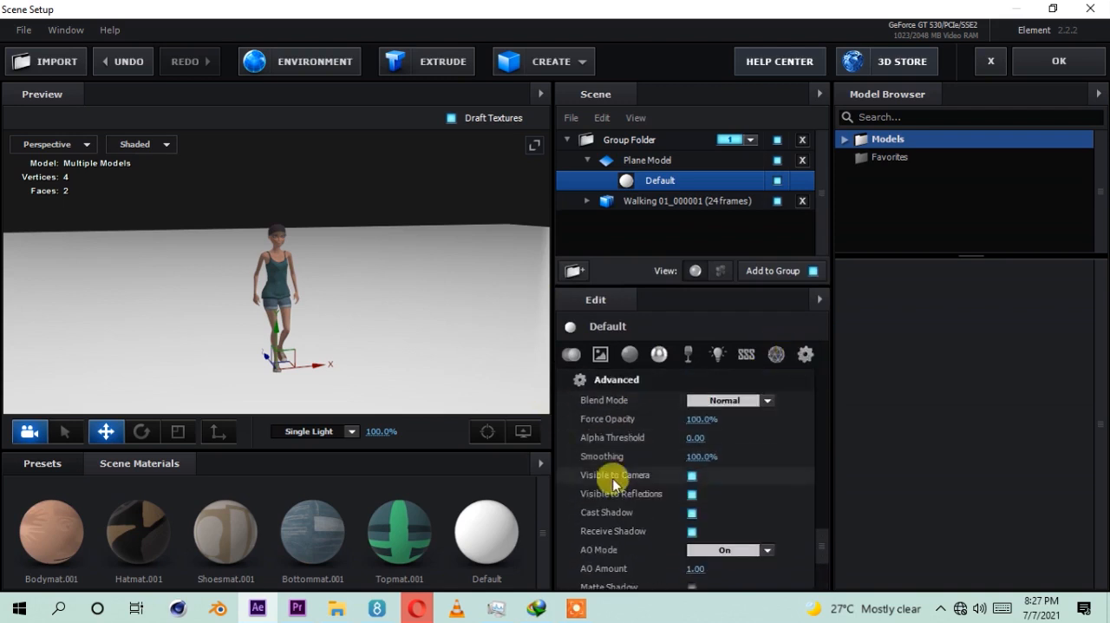
scroll(614, 487, down, 2)
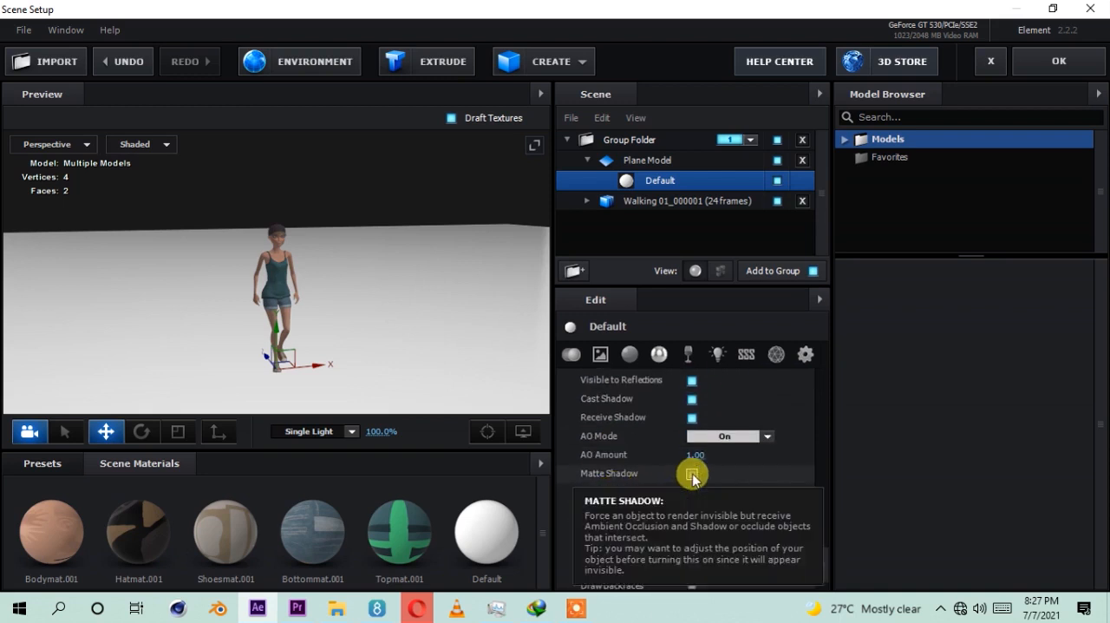
click(692, 475)
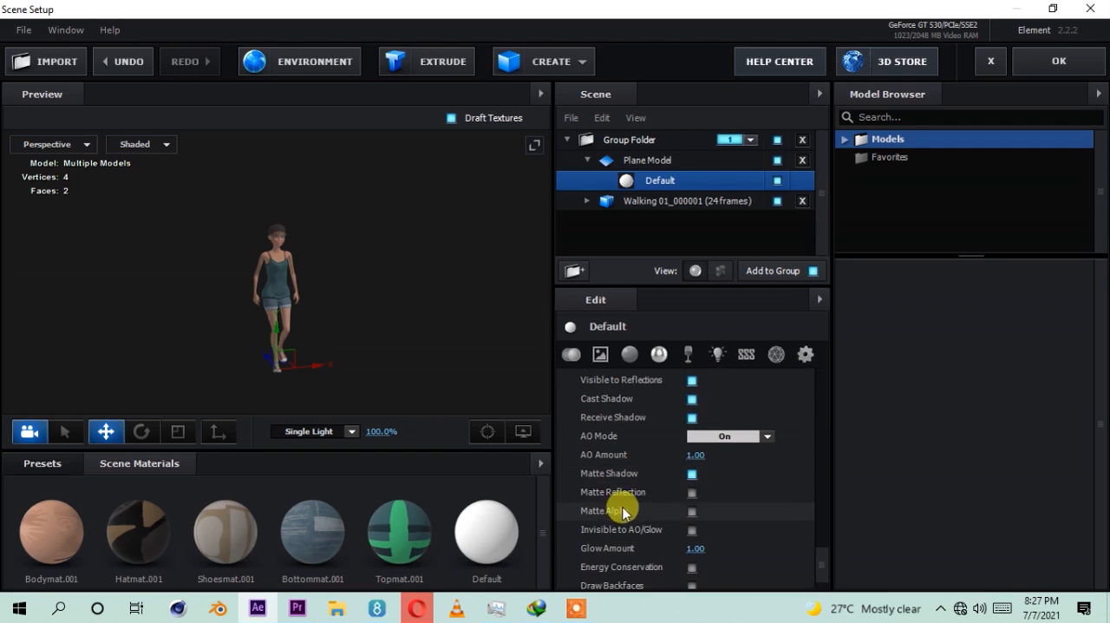
click(691, 492)
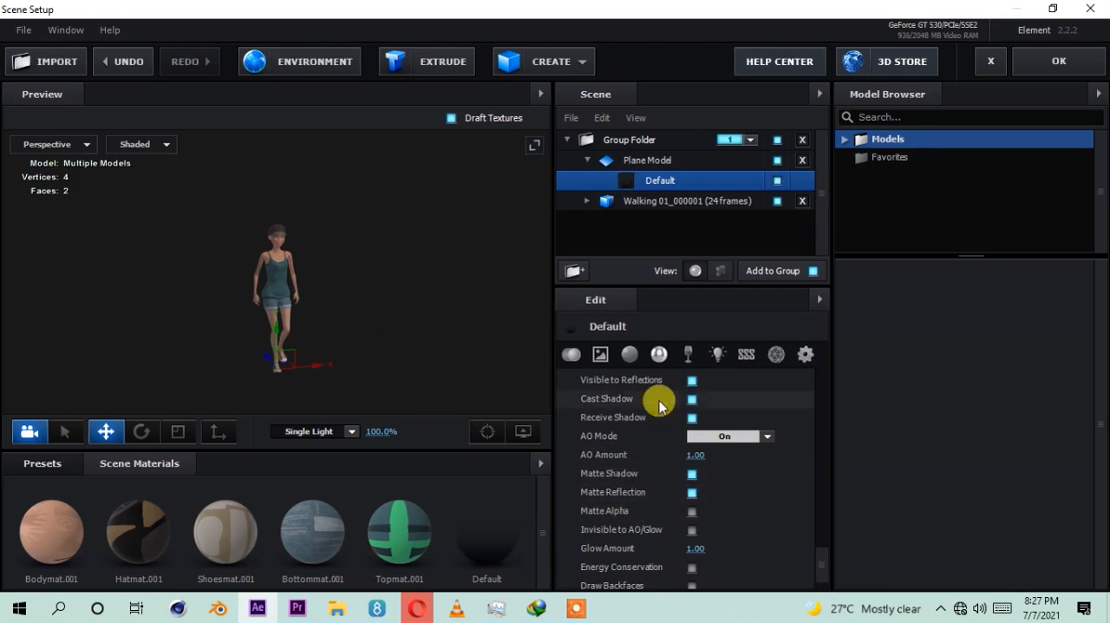
Step: Select the Plane Model and examine the character above the matte ground from several angles
click(624, 164)
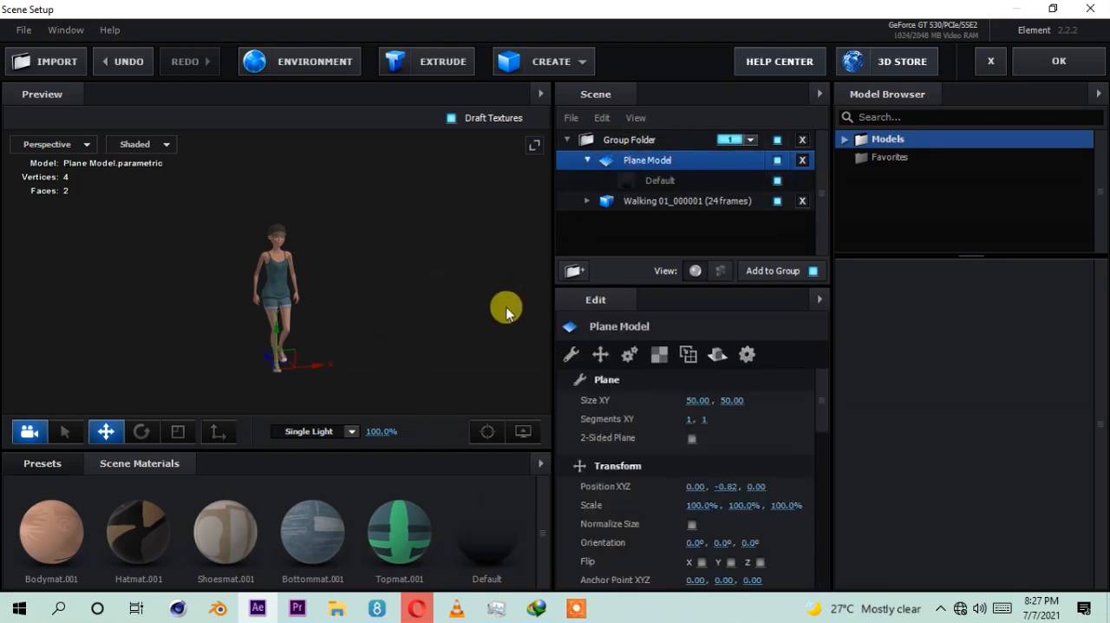
click(523, 431)
click(439, 377)
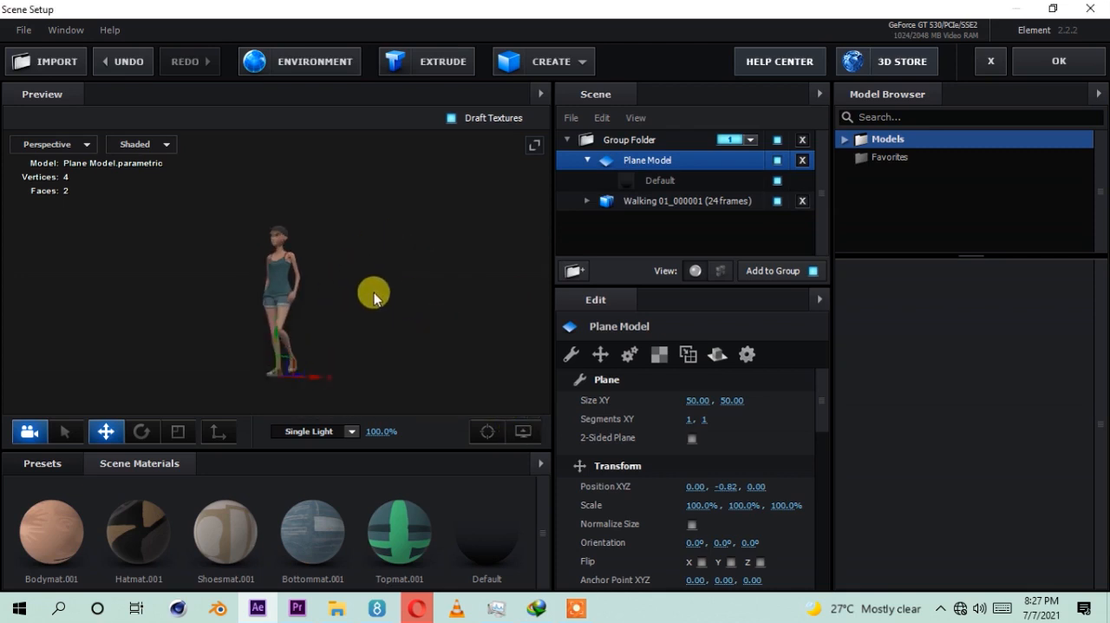
drag(354, 344, 220, 383)
scroll(390, 317, up, 3)
mouse_move(390, 317)
mouse_down()
mouse_move(447, 325)
mouse_move(372, 322)
mouse_up()
scroll(377, 319, down, 3)
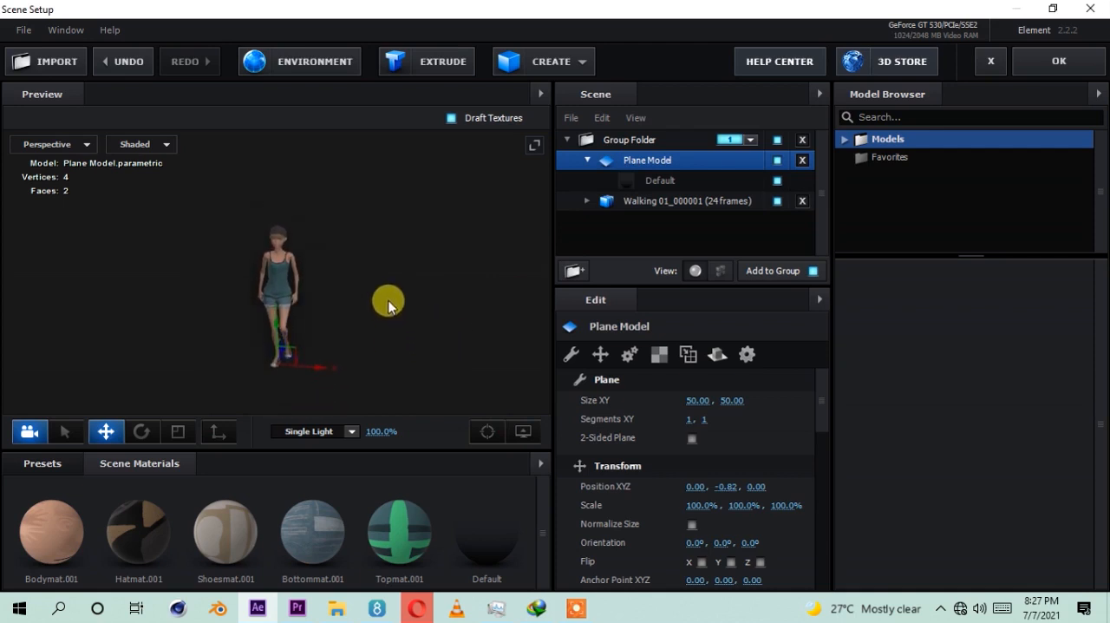
drag(294, 344, 408, 268)
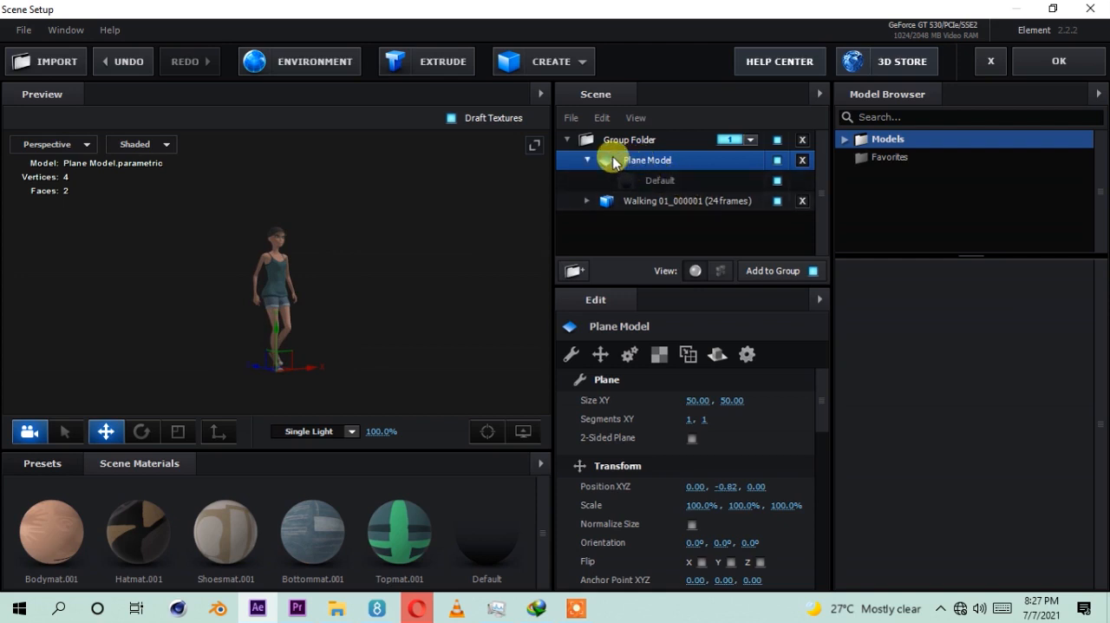
Step: Set the Plane Model's reflect mode to Mirror Surface and check the character's reflection on the ground
click(716, 355)
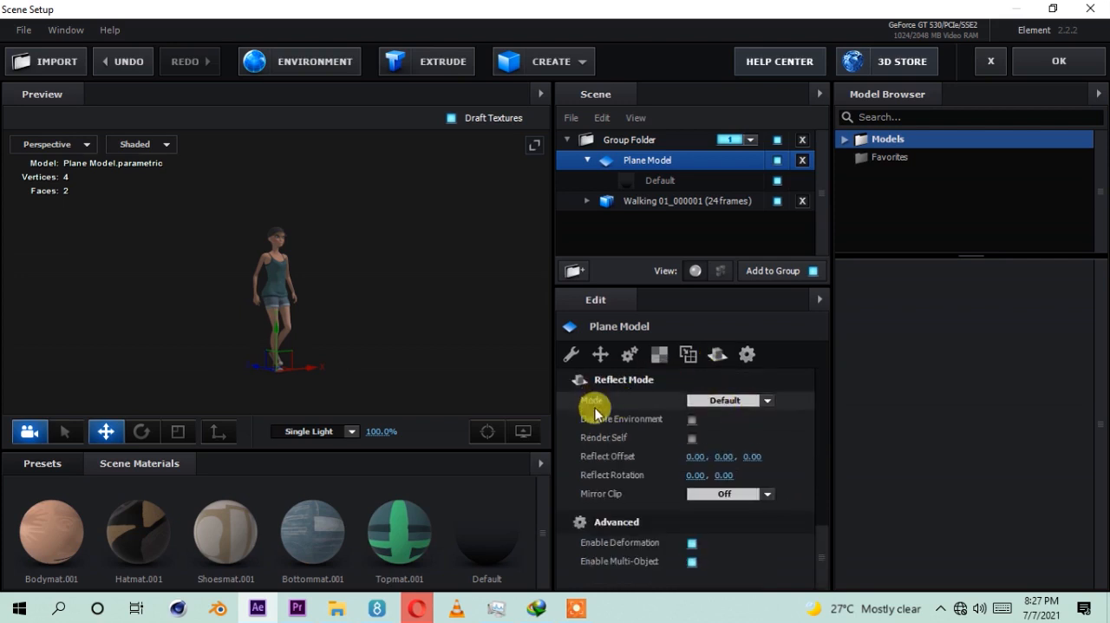
click(766, 405)
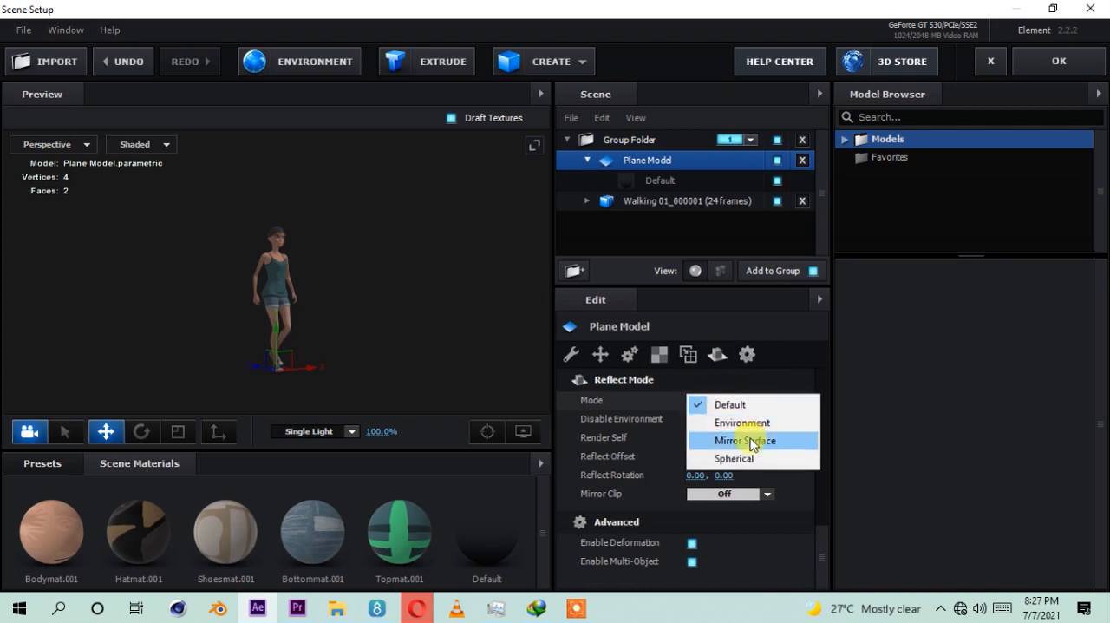
click(793, 439)
drag(434, 348, 297, 386)
scroll(288, 367, up, 3)
scroll(288, 366, up, 2)
scroll(344, 349, down, 5)
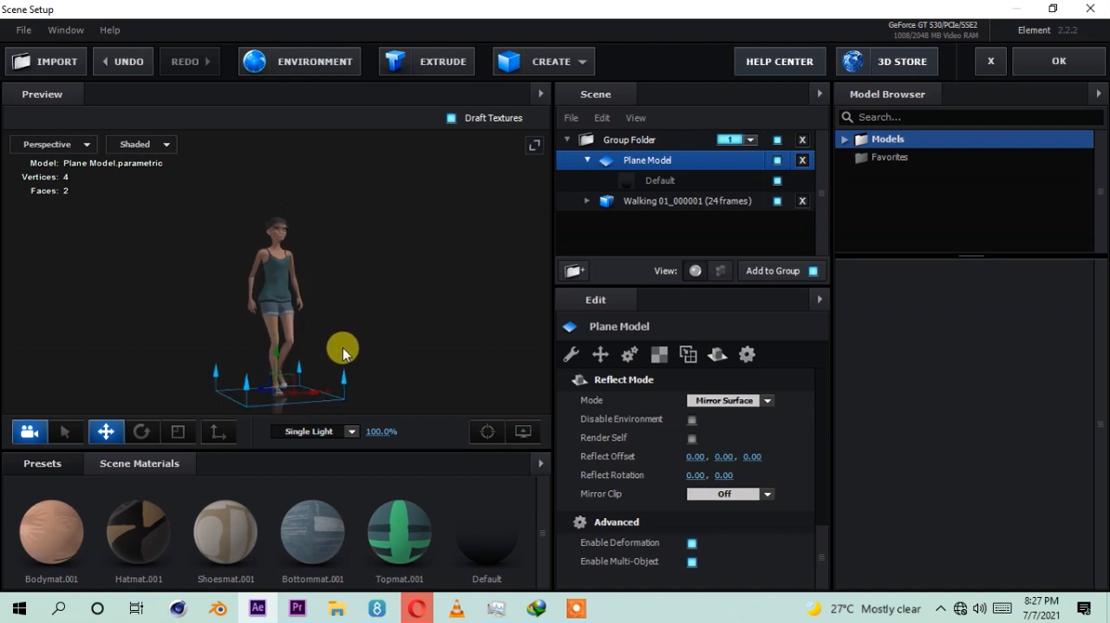
drag(299, 371, 287, 315)
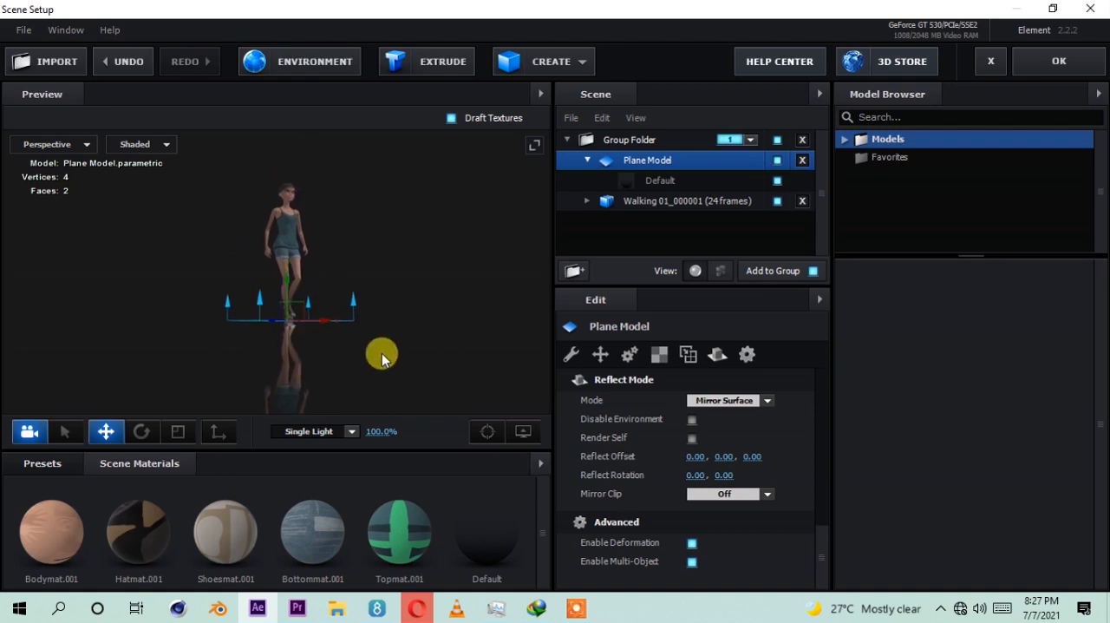
Step: Set the glossiness of the plane's Default material to 81% to soften the ground reflection
click(598, 140)
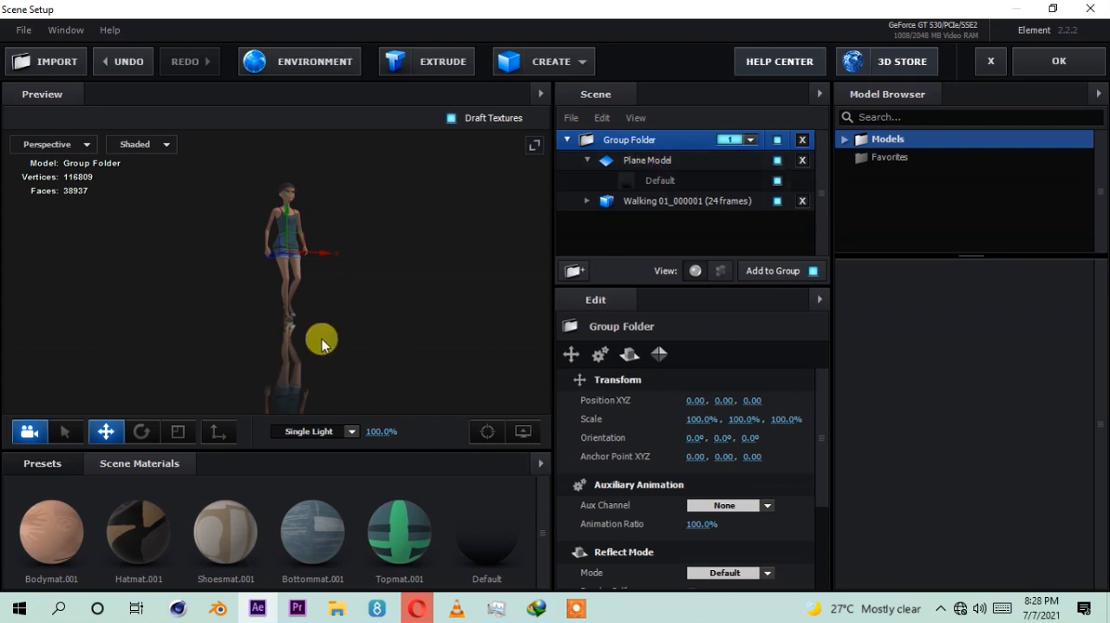
click(649, 180)
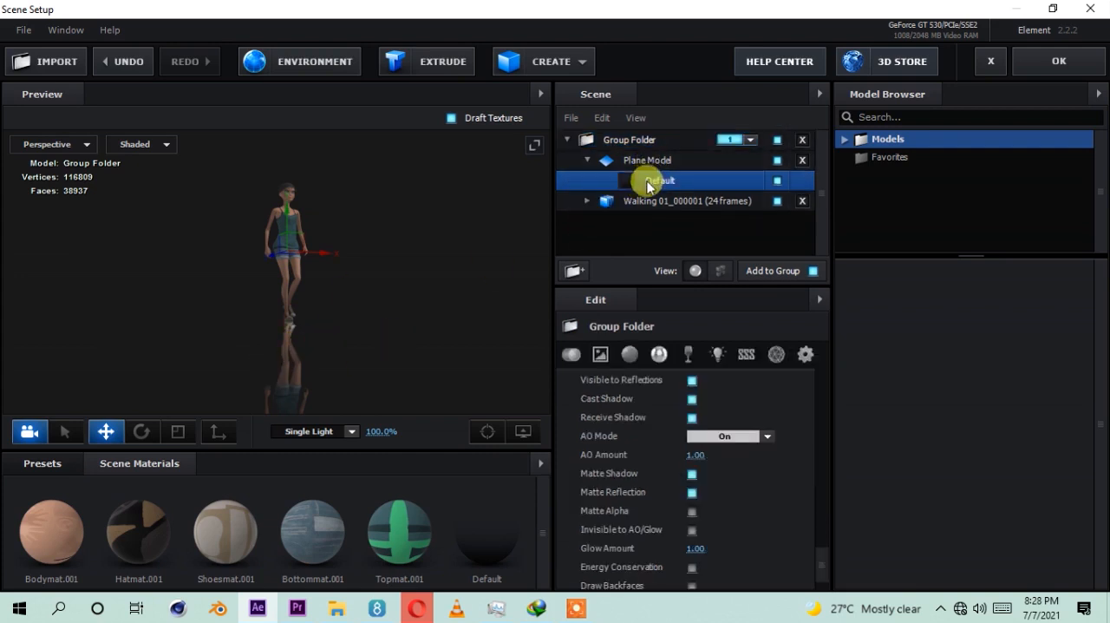
click(628, 356)
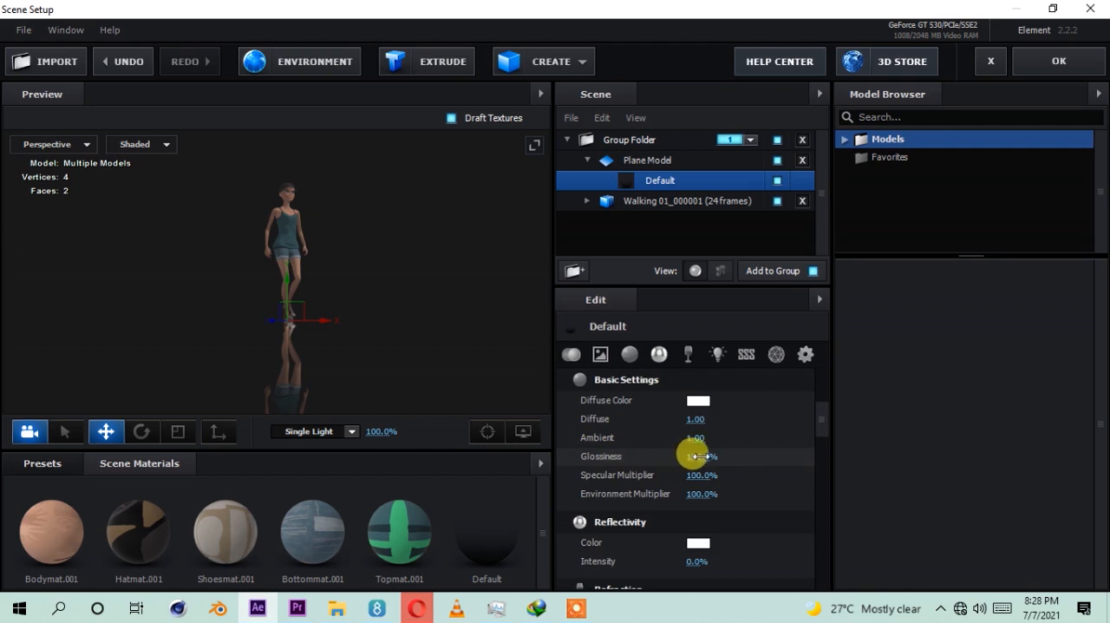
mouse_move(699, 456)
mouse_down()
mouse_move(675, 462)
mouse_move(687, 457)
mouse_up()
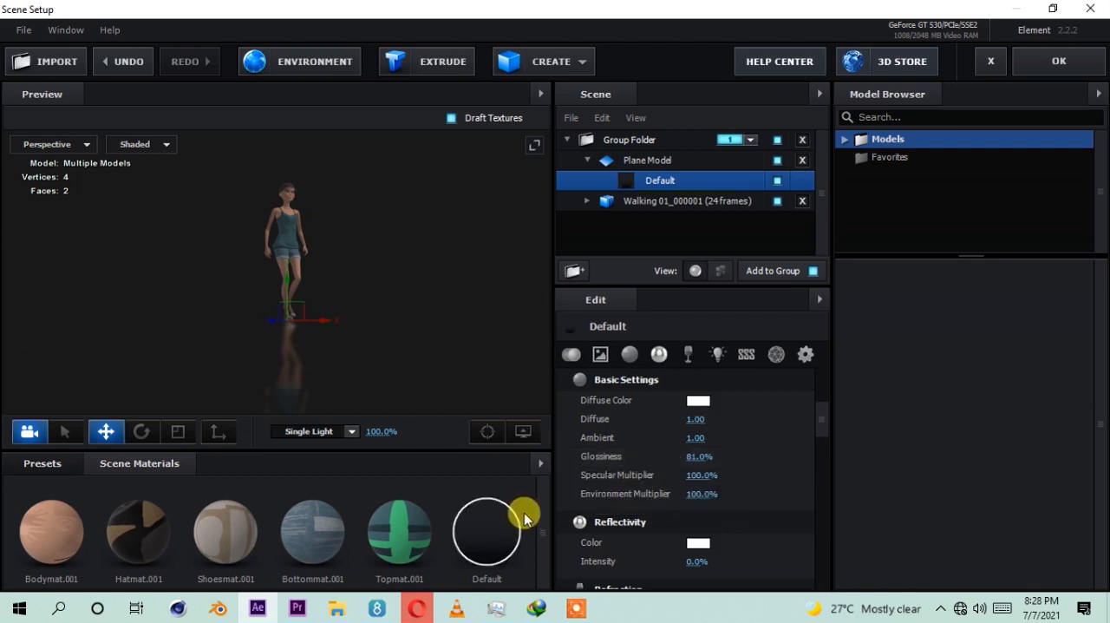
mouse_move(682, 560)
mouse_down()
mouse_move(721, 554)
mouse_move(685, 561)
mouse_up()
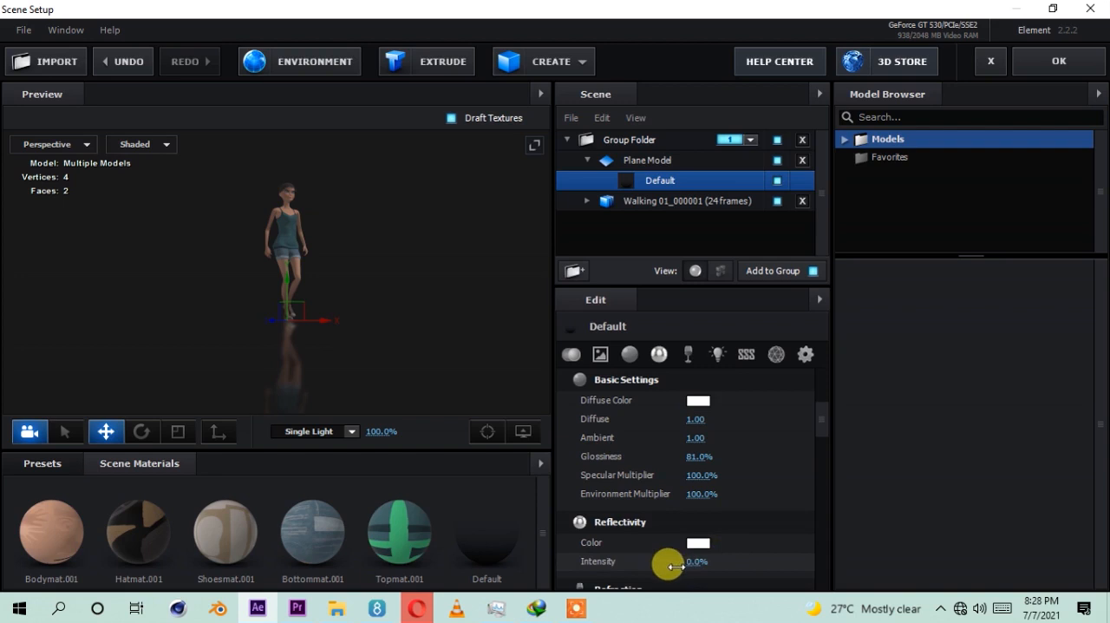
drag(420, 319, 401, 338)
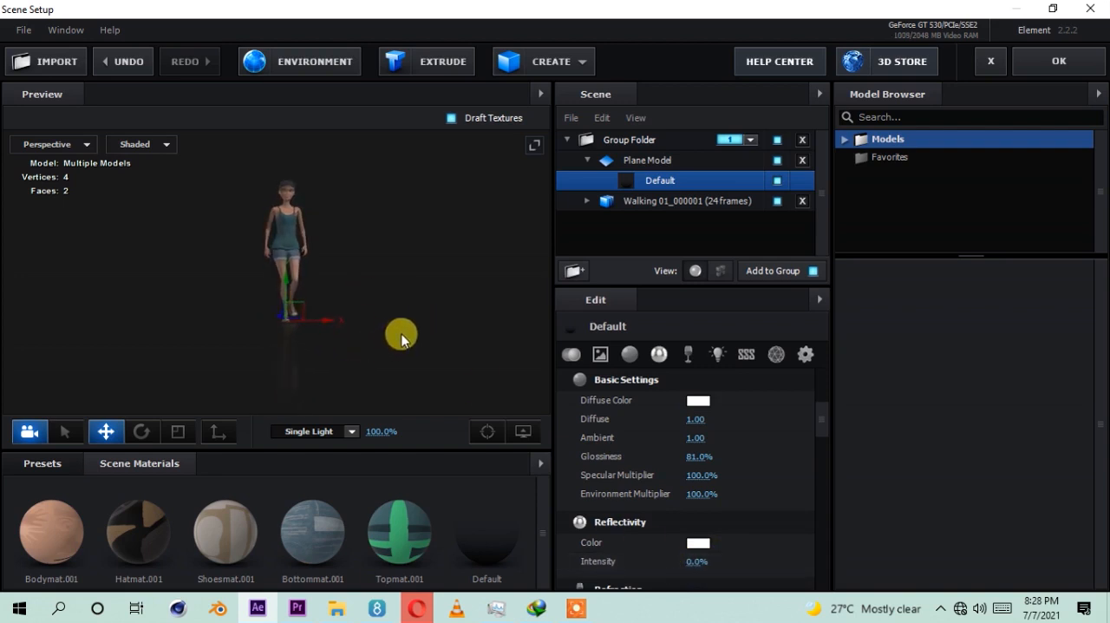
Step: Lower the Group Folder's anchor point to the character's feet at Y -0.83, using the Left view, and return to Perspective view
click(617, 141)
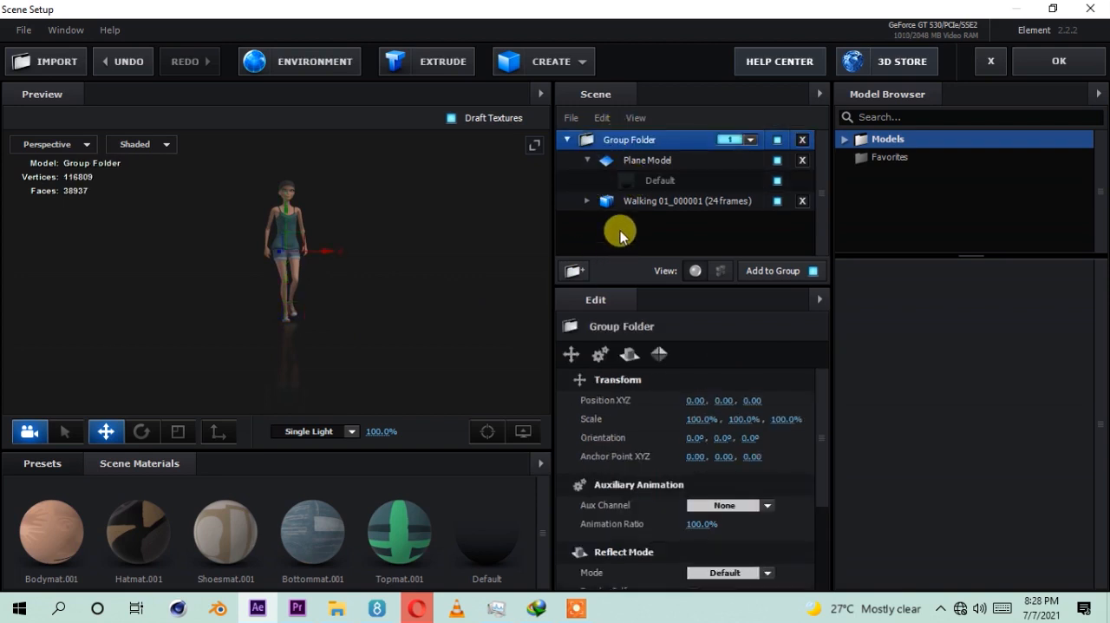
click(224, 429)
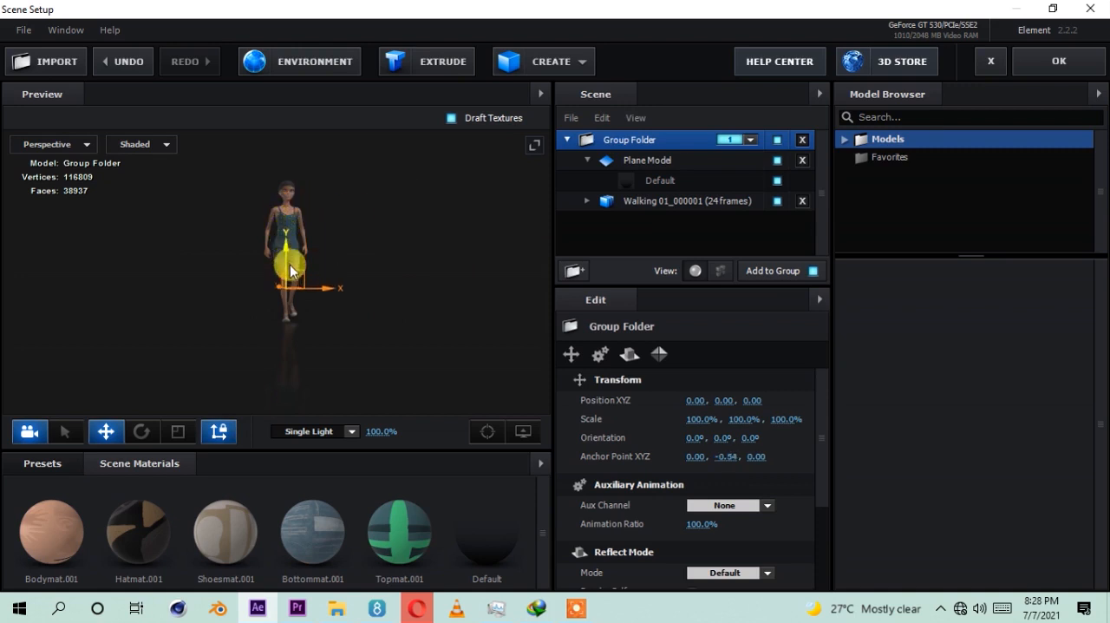
drag(294, 280, 296, 284)
click(59, 142)
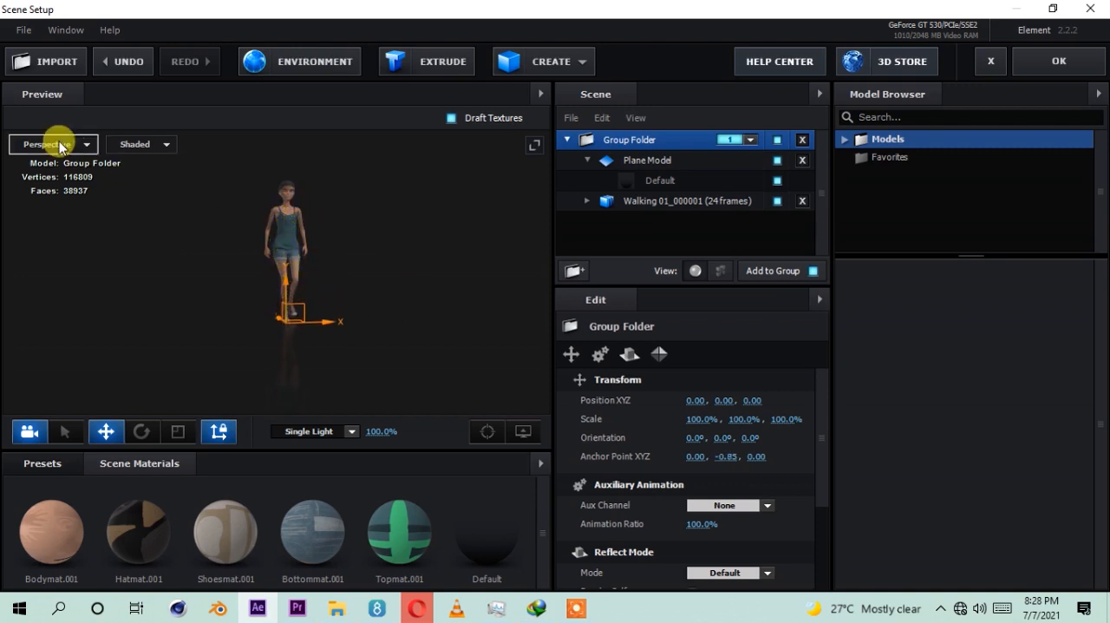
click(57, 172)
click(57, 144)
click(50, 199)
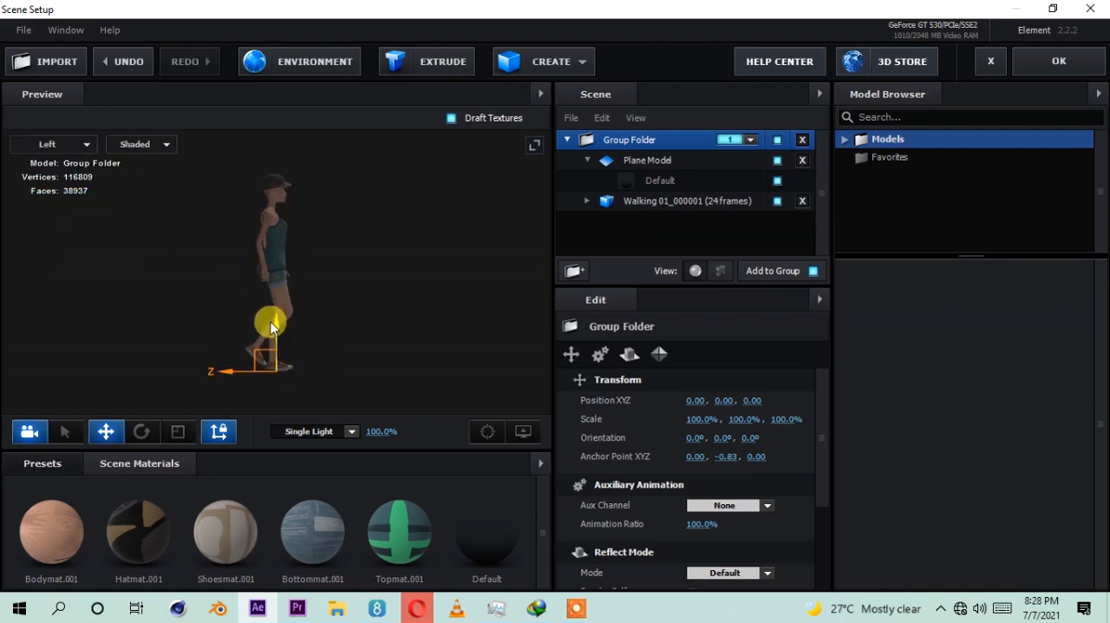
click(57, 144)
click(43, 142)
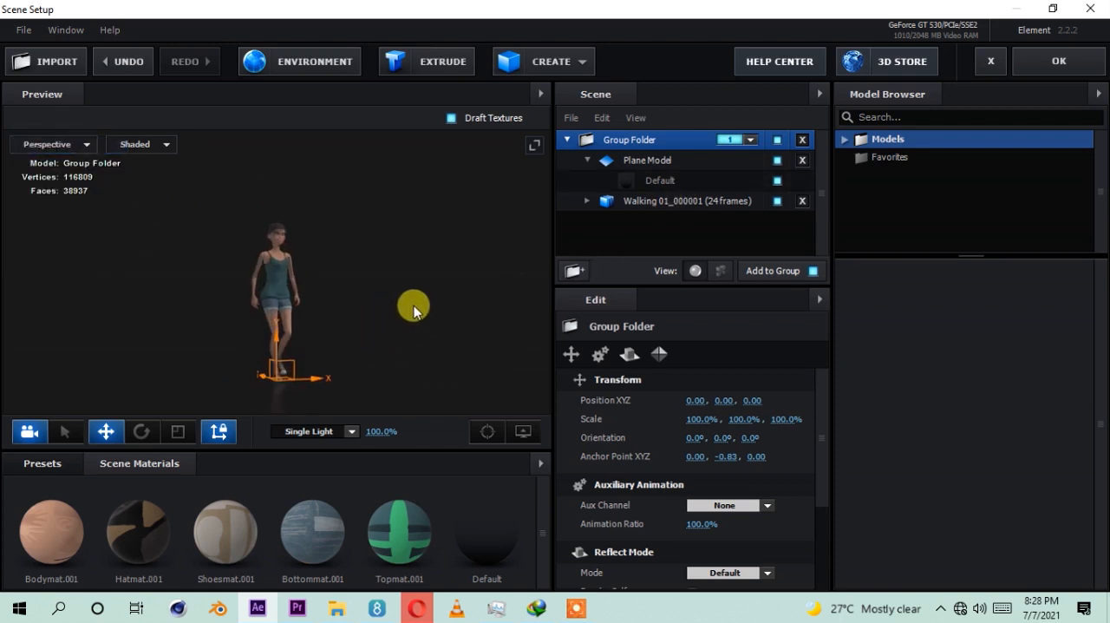
Step: Browse the Basic_2K and V1_Environment folders of the environment presets to examine the available environment maps
drag(402, 442, 396, 366)
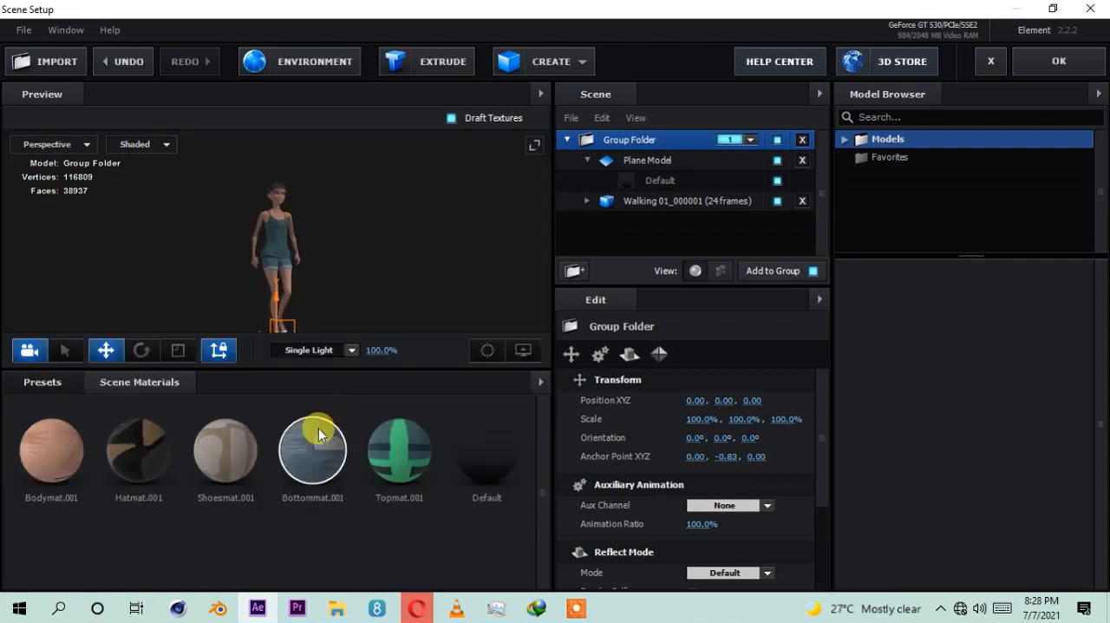
click(69, 386)
click(75, 424)
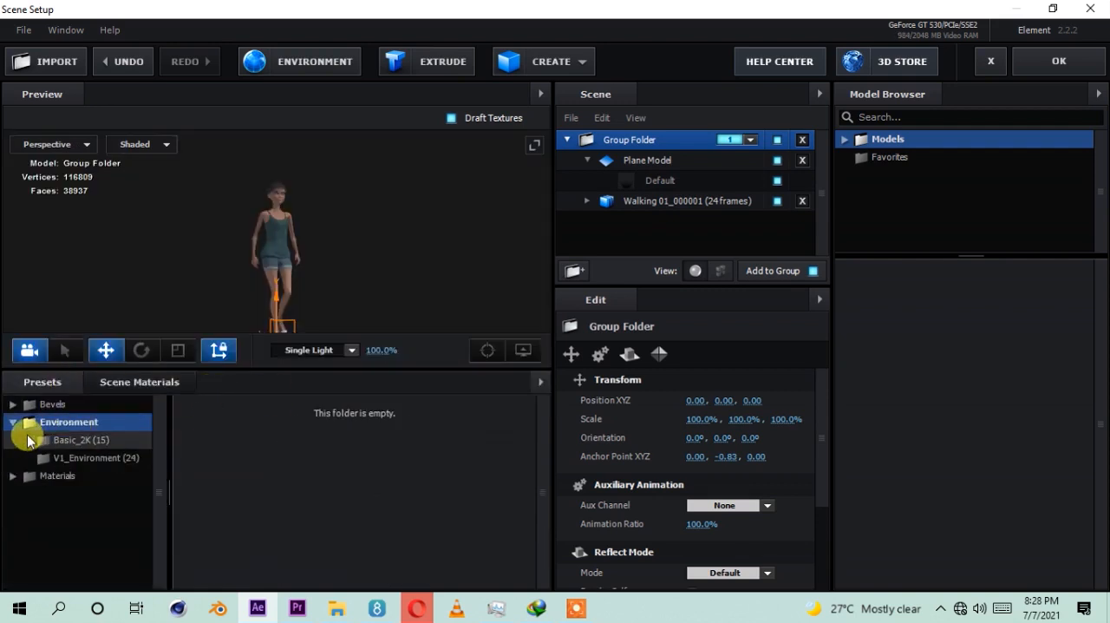
click(78, 440)
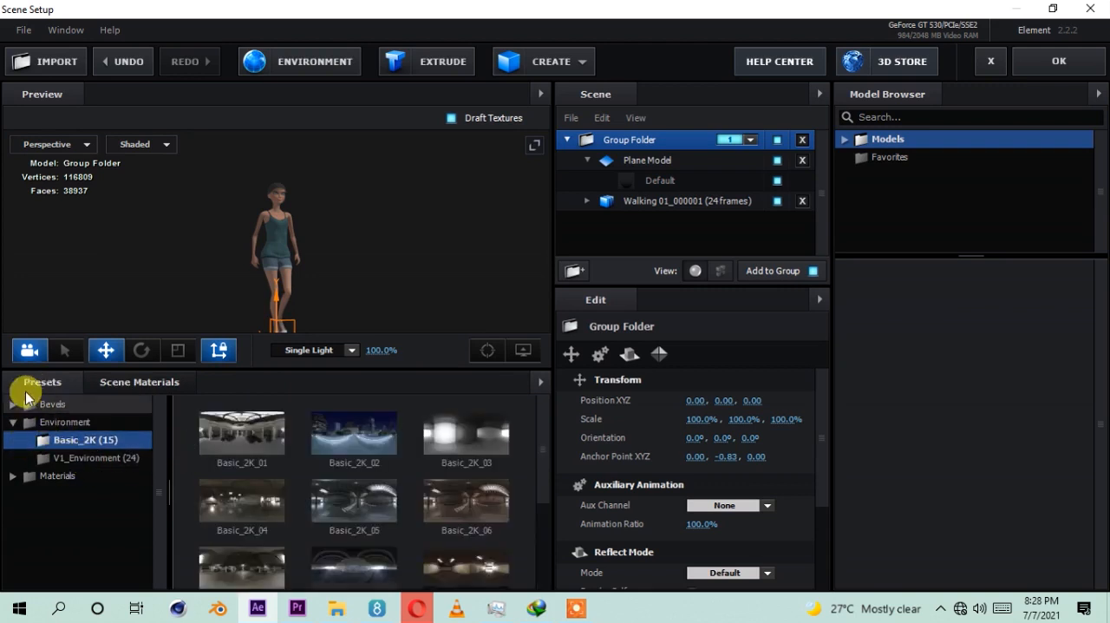
click(76, 457)
click(65, 439)
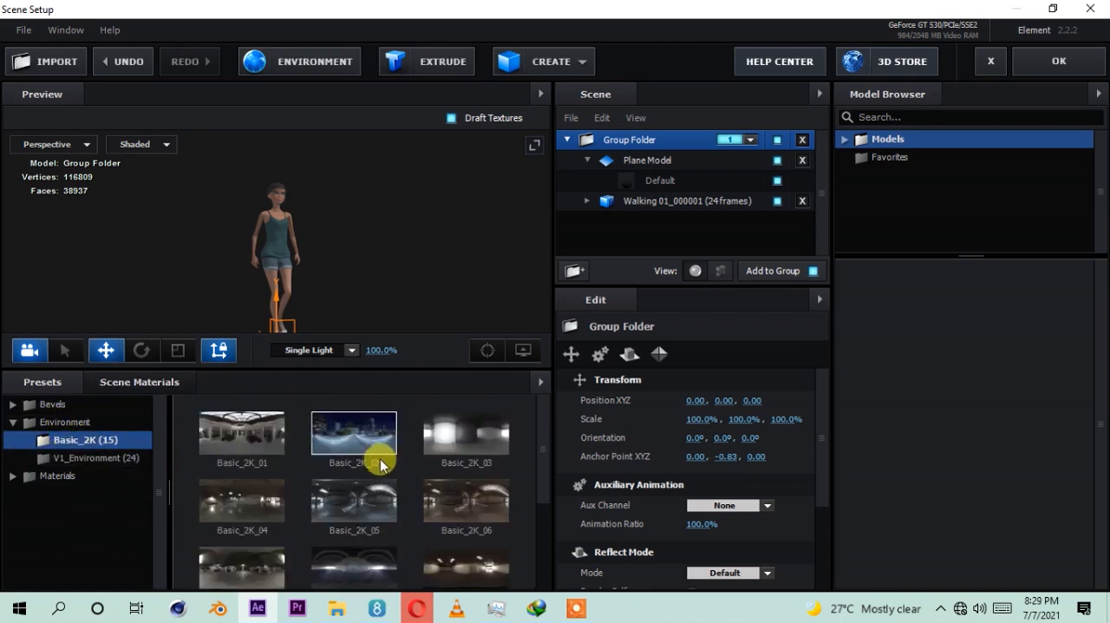
scroll(368, 460, down, 3)
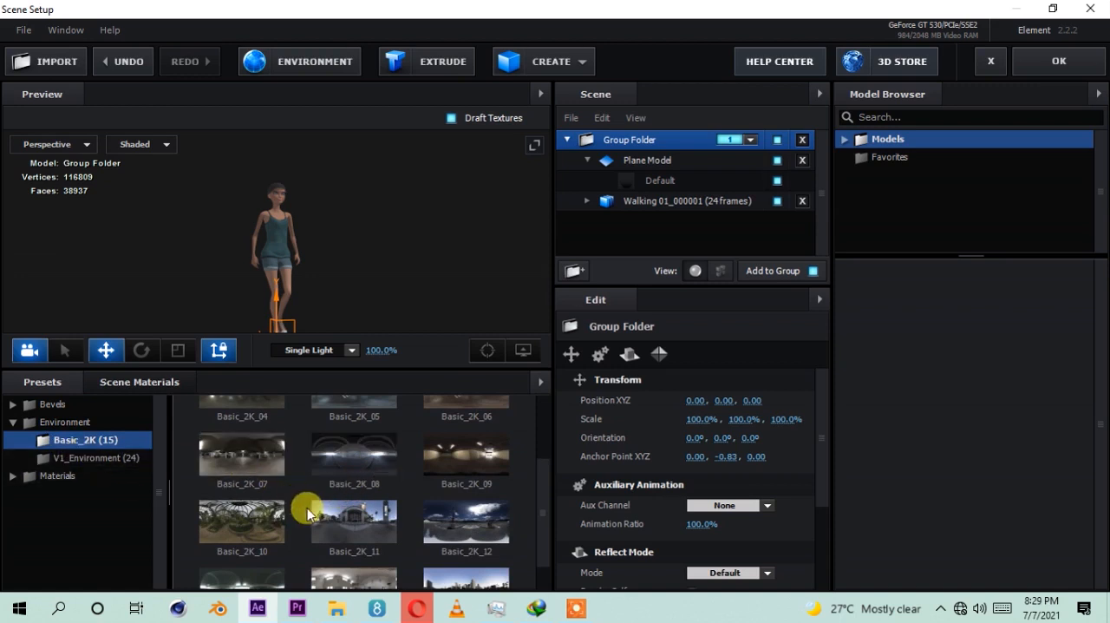
scroll(347, 512, down, 1)
scroll(347, 508, up, 1)
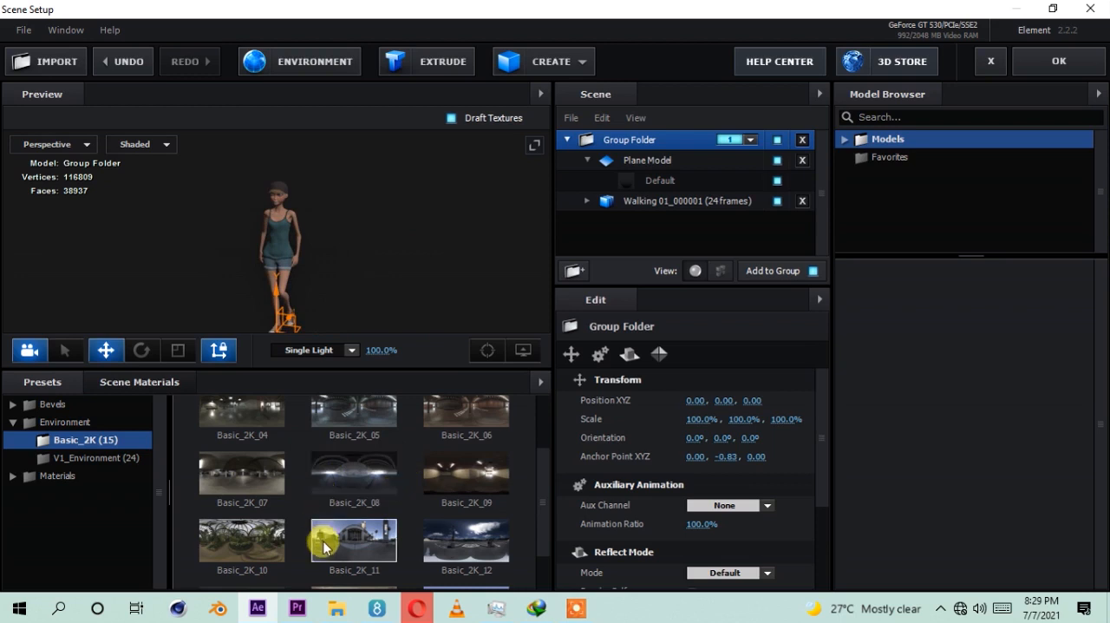
scroll(386, 503, down, 1)
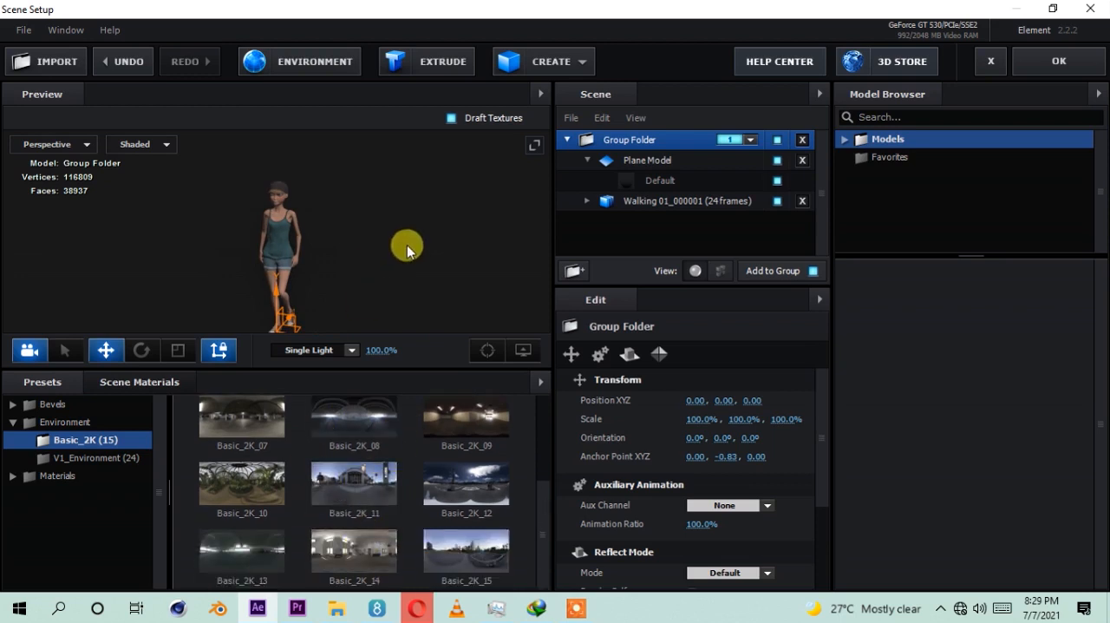
drag(370, 370, 373, 399)
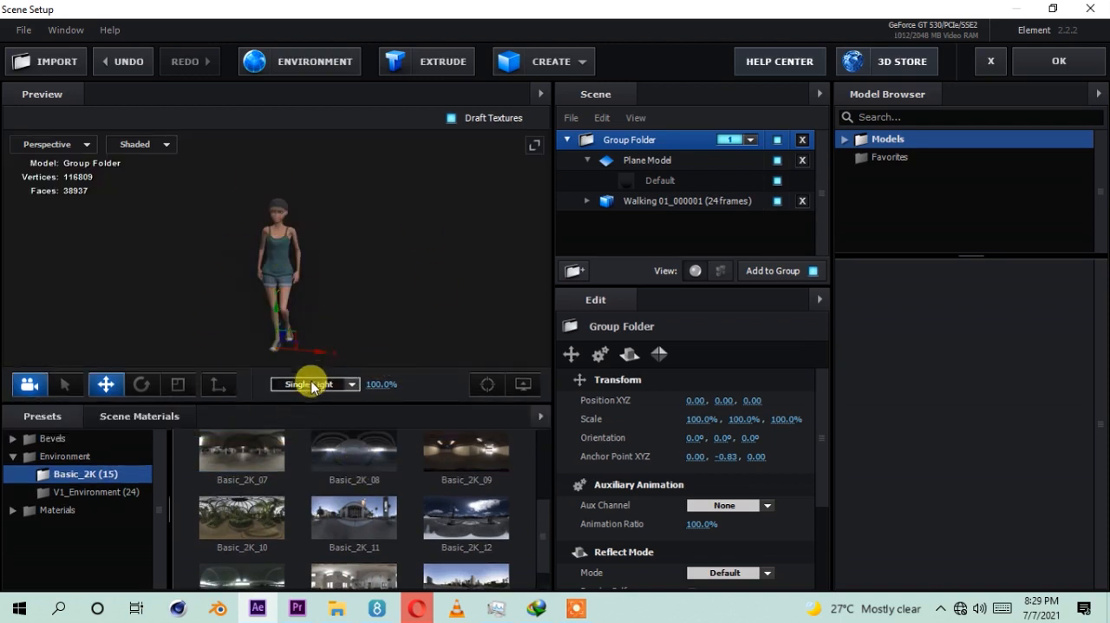
Step: Widen the preview, show the environment behind the character to inspect it from different angles, and hide it again
drag(550, 397, 723, 385)
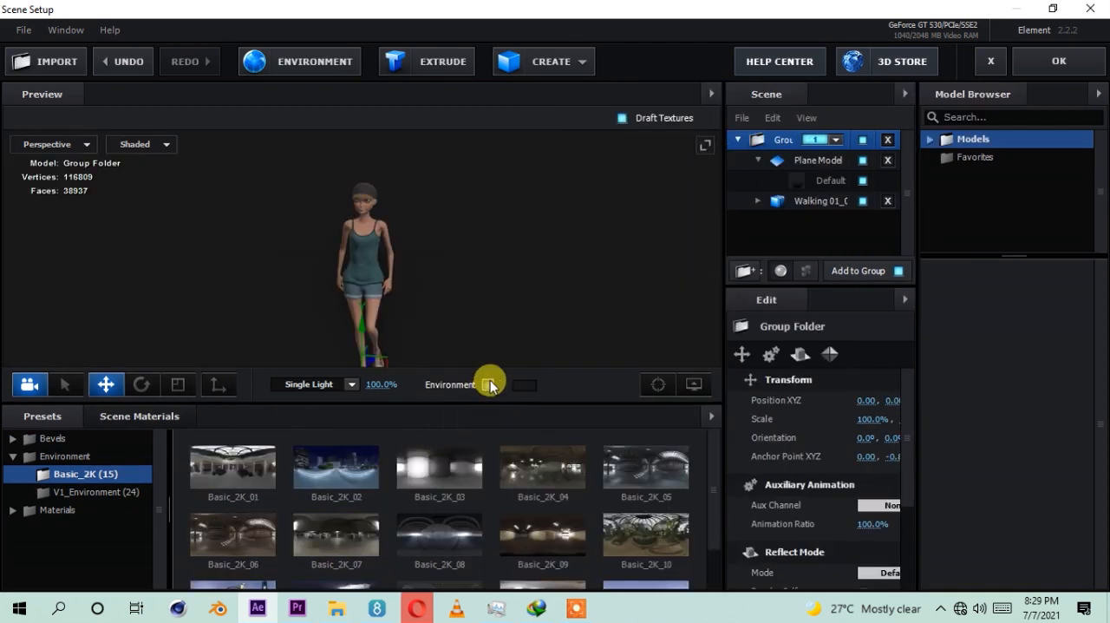
click(488, 384)
mouse_move(486, 285)
mouse_down()
mouse_move(372, 292)
mouse_move(302, 280)
mouse_move(503, 282)
mouse_up()
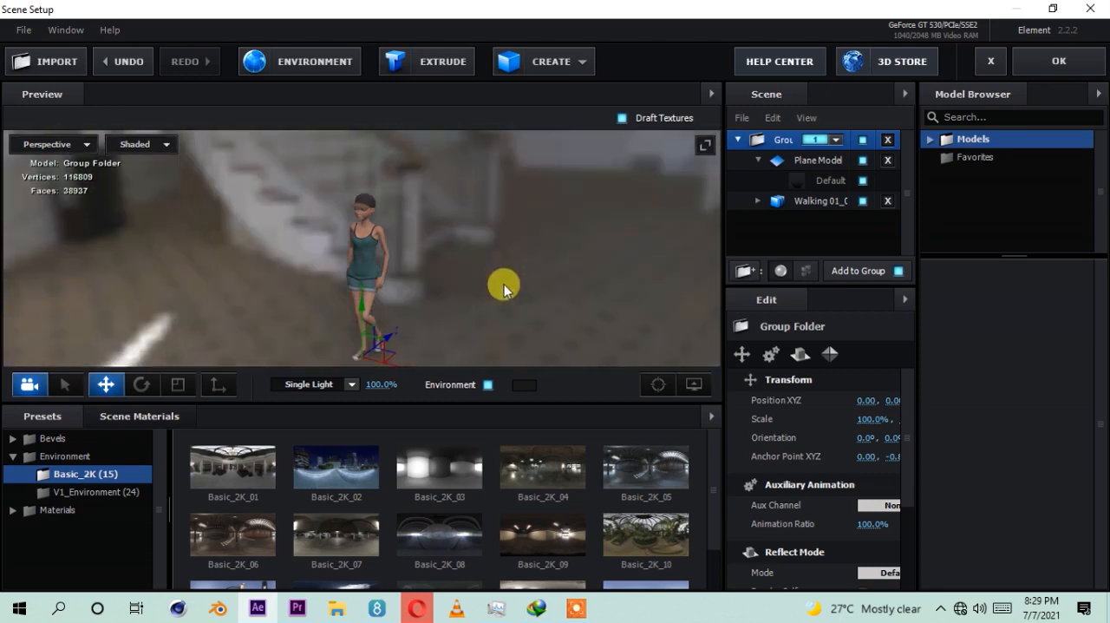
drag(411, 290, 481, 291)
click(487, 385)
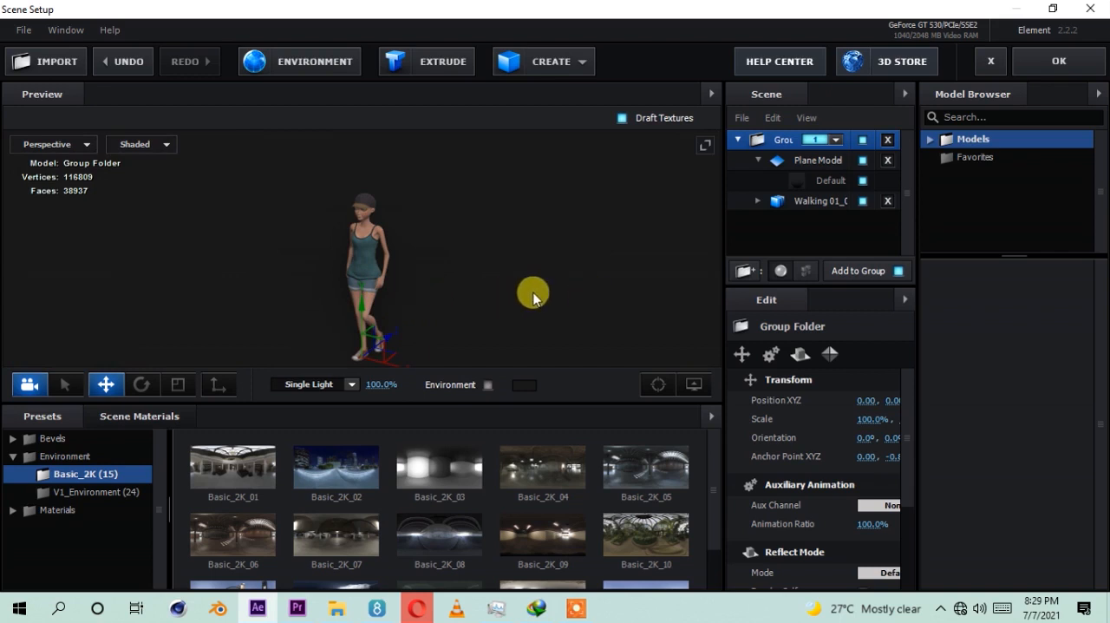
drag(416, 310, 516, 288)
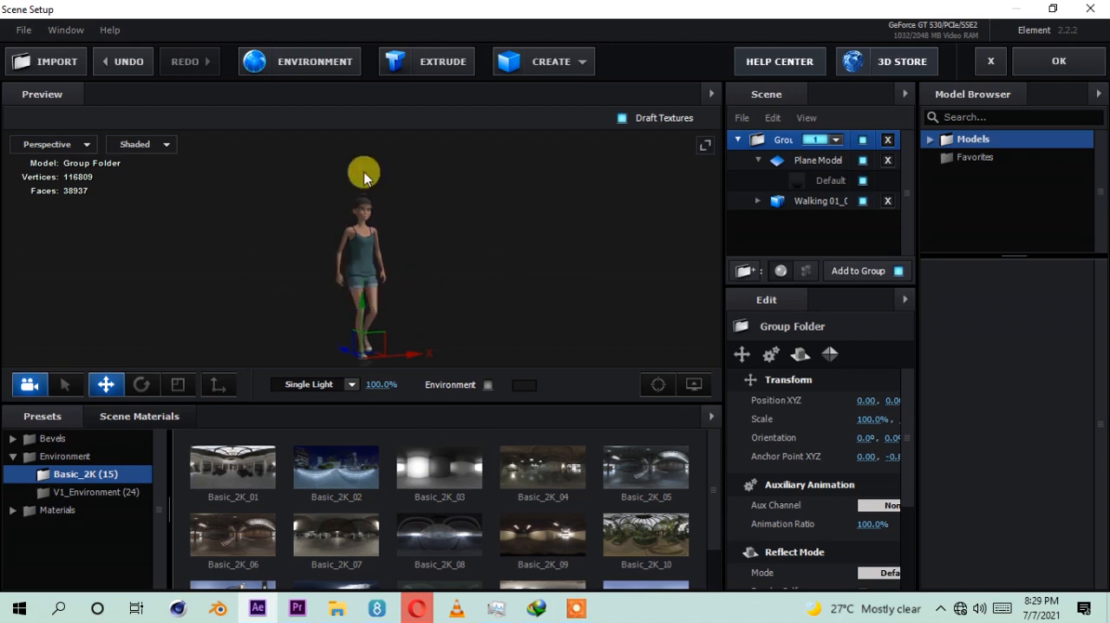
Step: Check the character up close, collapse the Plane Model in the scene list, and accept the scene setup
scroll(359, 179, up, 6)
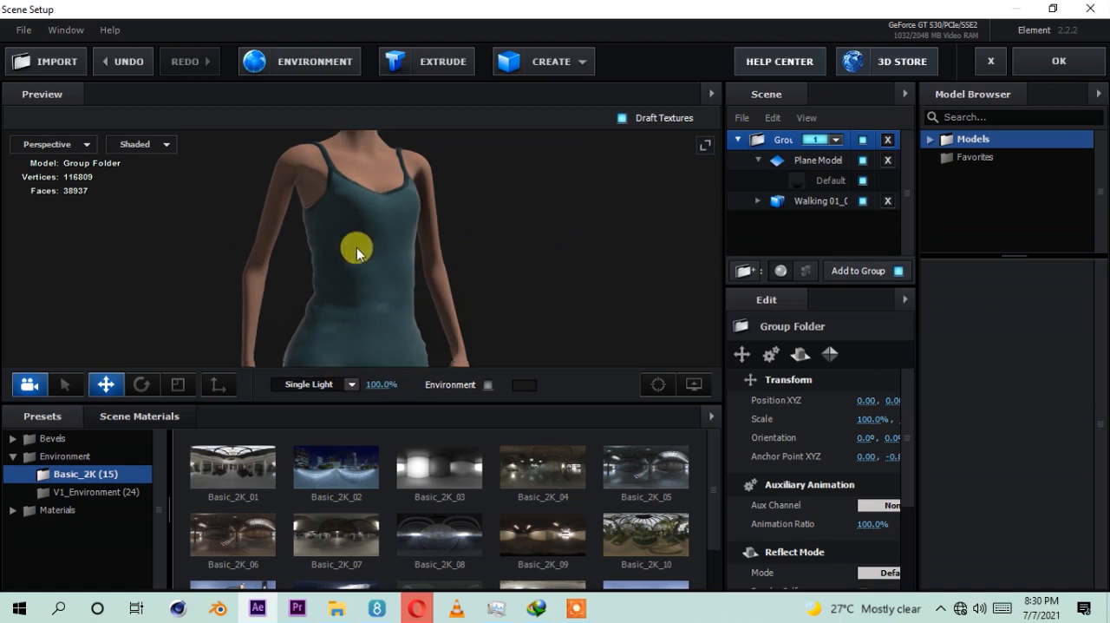
scroll(356, 251, down, 10)
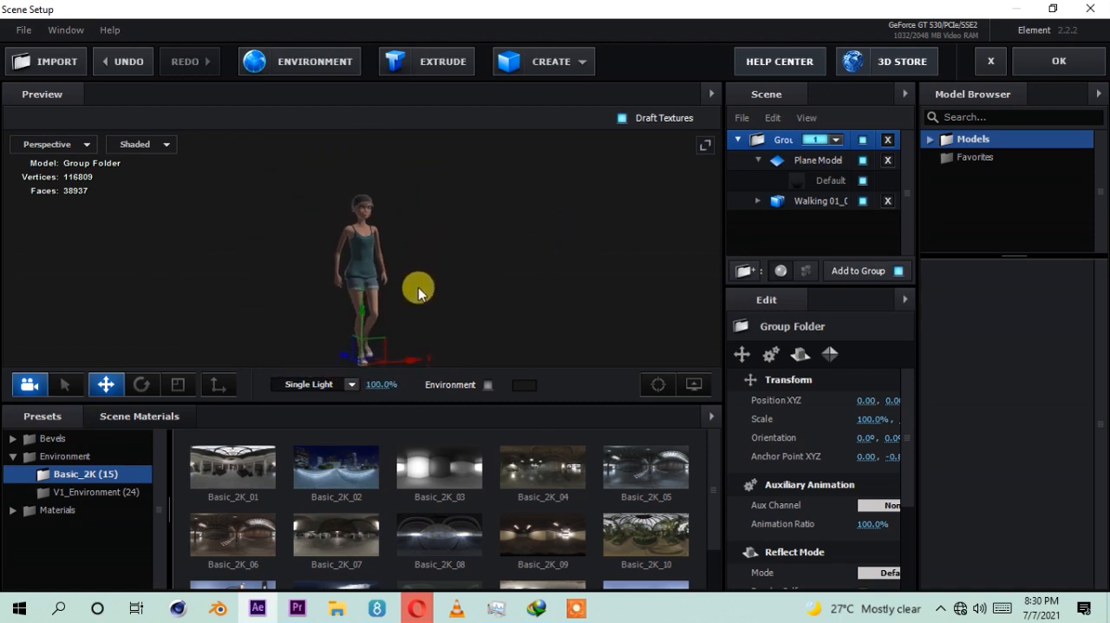
scroll(418, 292, down, 2)
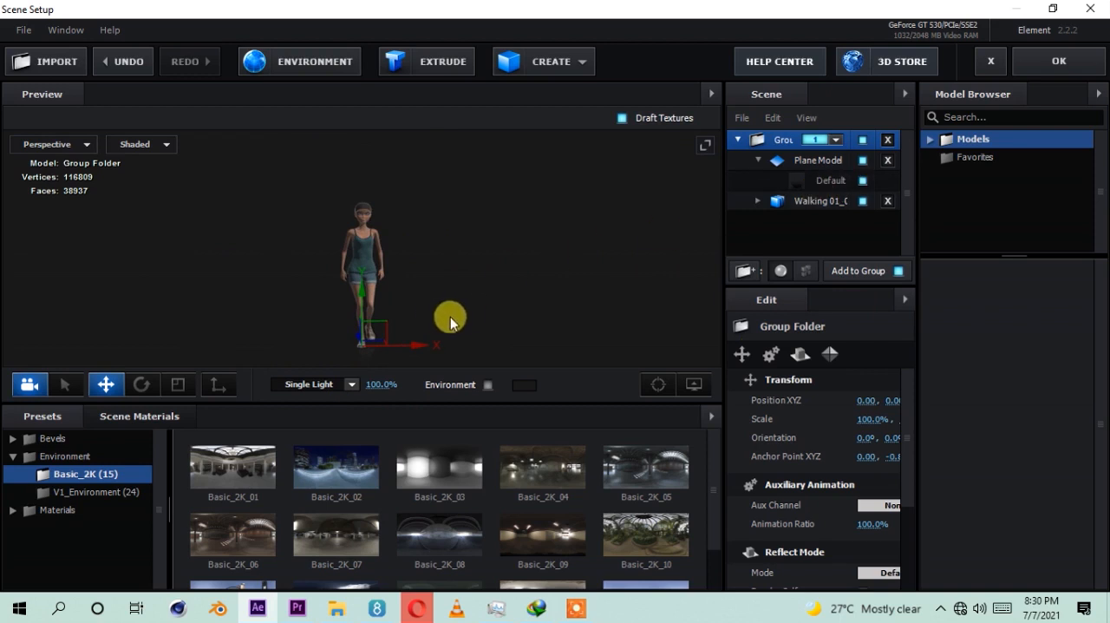
click(756, 160)
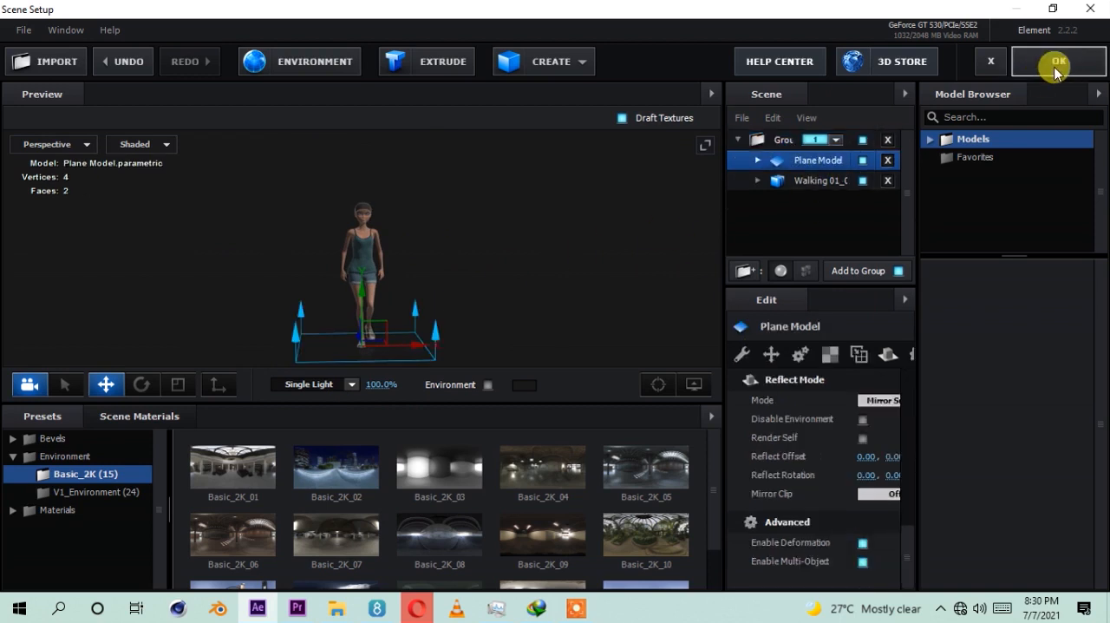
click(1059, 66)
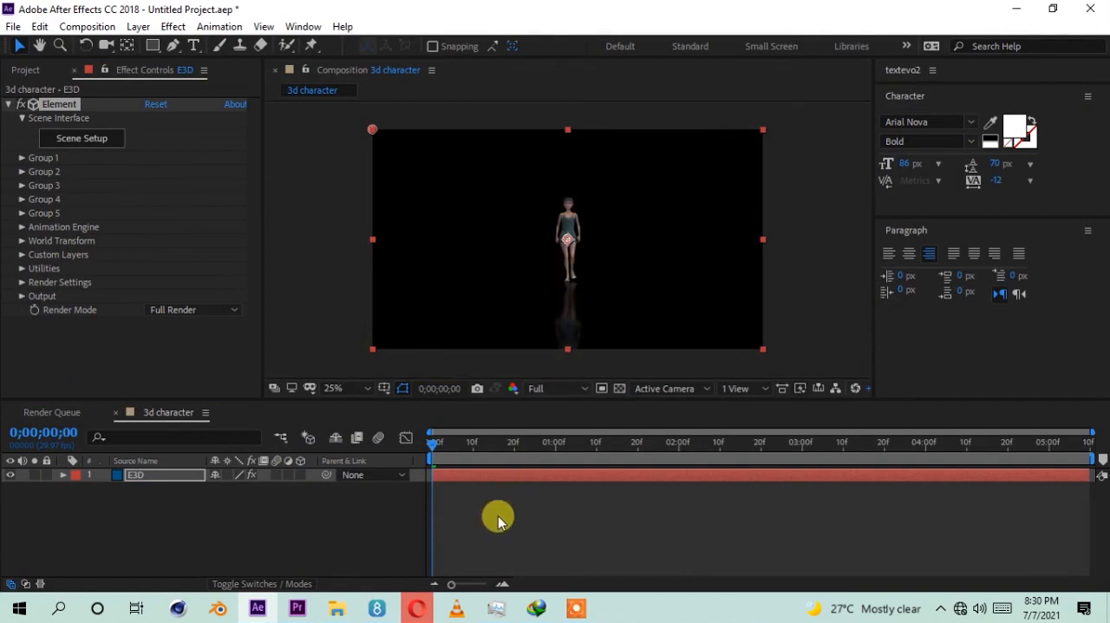
Step: Examine the rendered character and its ground reflection up close in the 3d character composition
click(421, 500)
scroll(602, 260, up, 3)
scroll(603, 262, down, 4)
scroll(602, 265, up, 2)
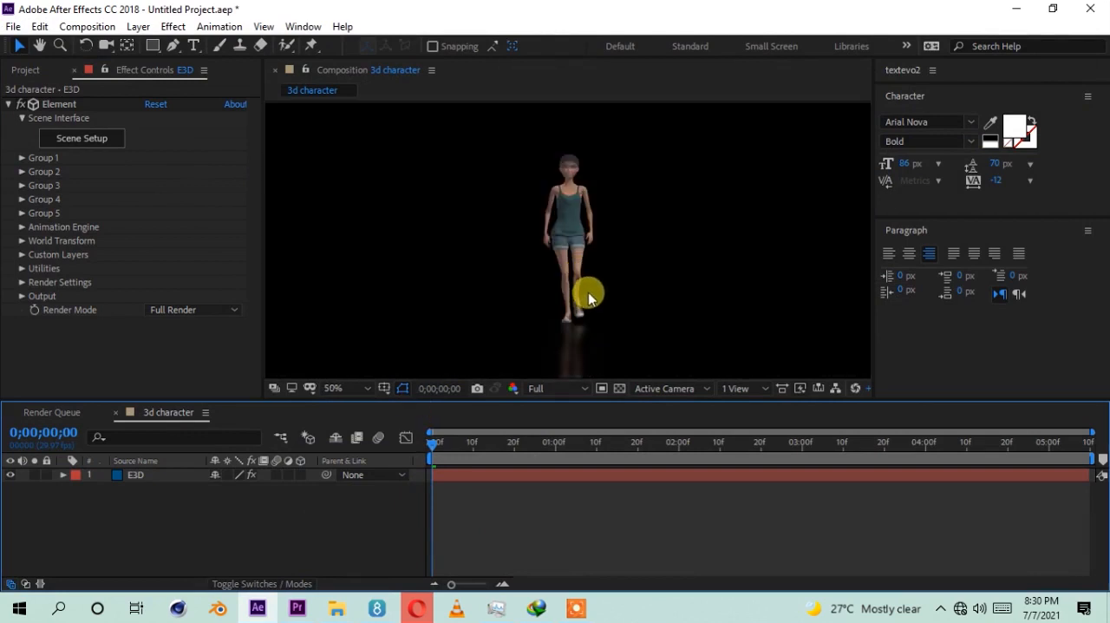
scroll(575, 277, down, 2)
scroll(575, 290, up, 2)
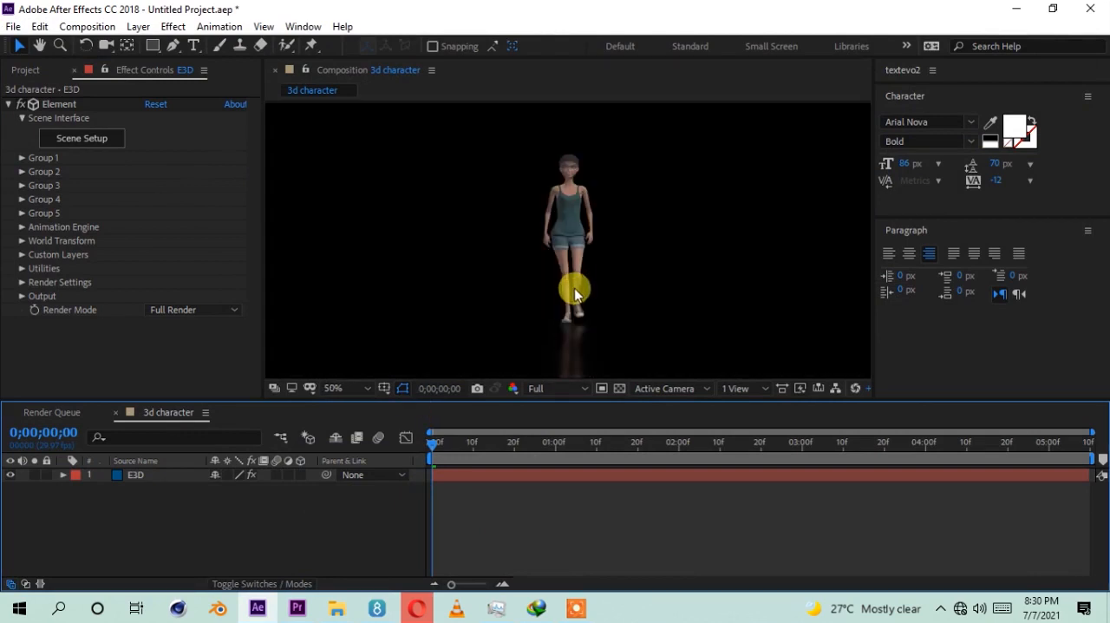
Step: Create a 1920 x 1080 px solid named bg and place it beneath the E3D layer
right_click(208, 521)
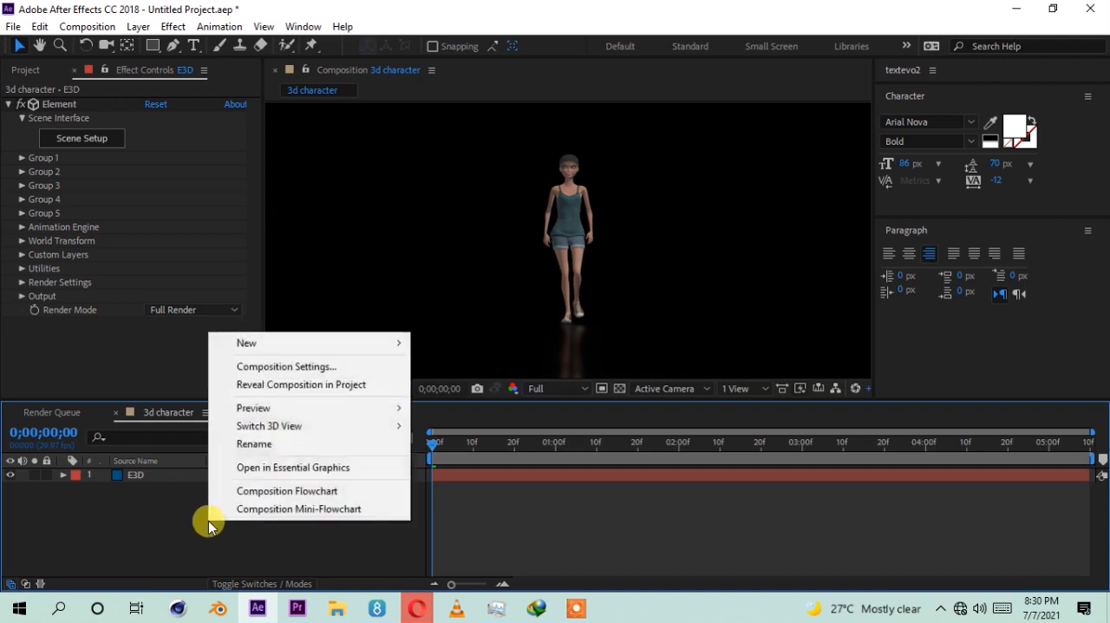
mouse_move(287, 346)
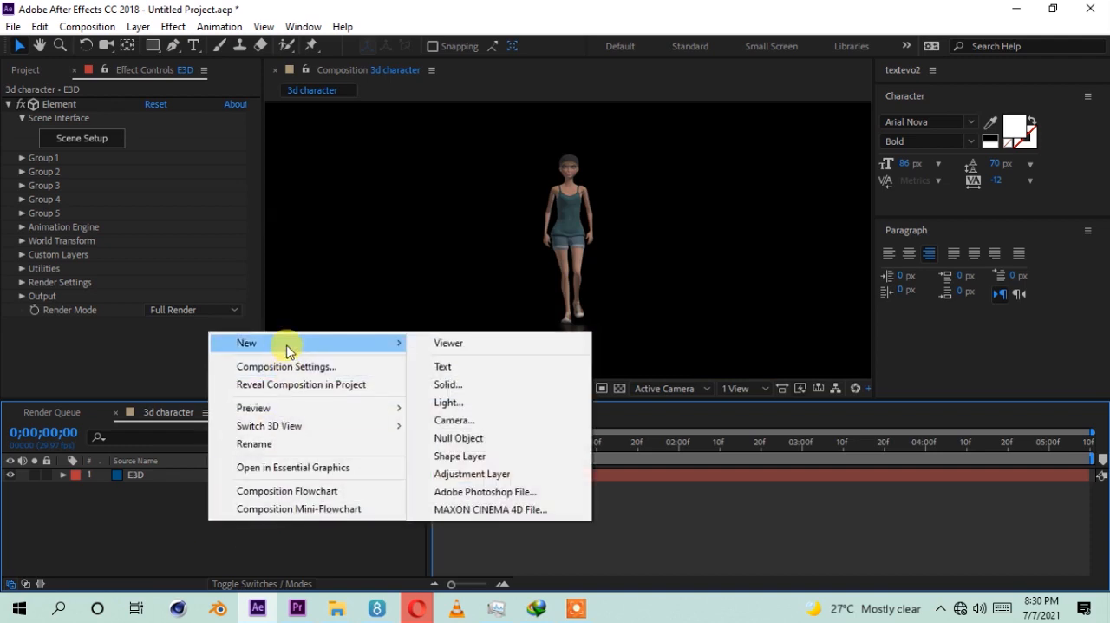
click(443, 386)
text(bg)
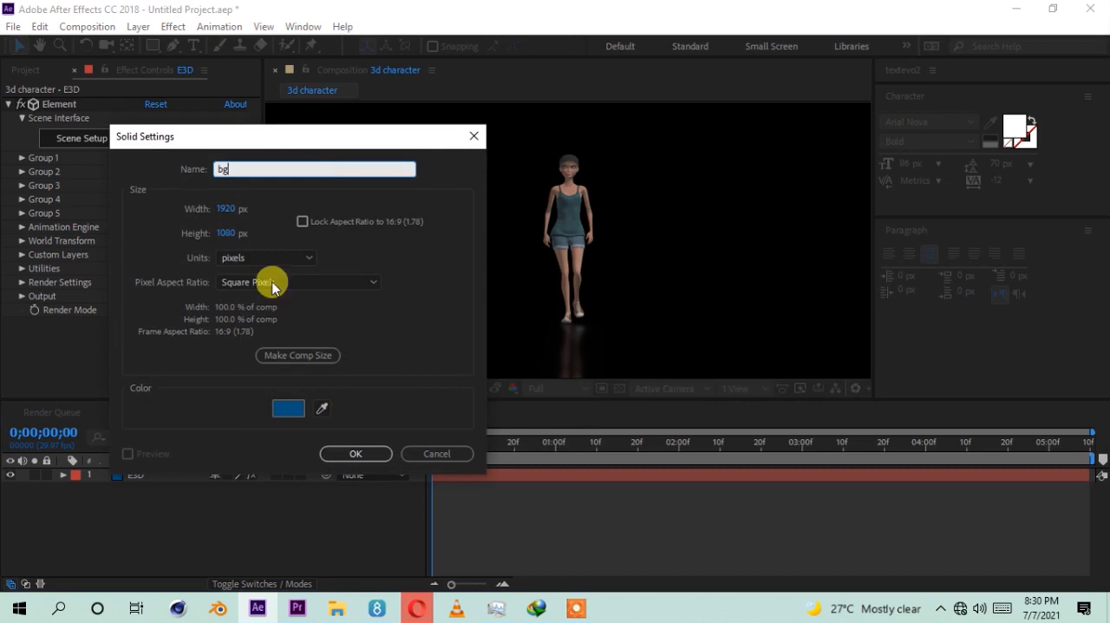
click(336, 454)
drag(188, 474, 222, 494)
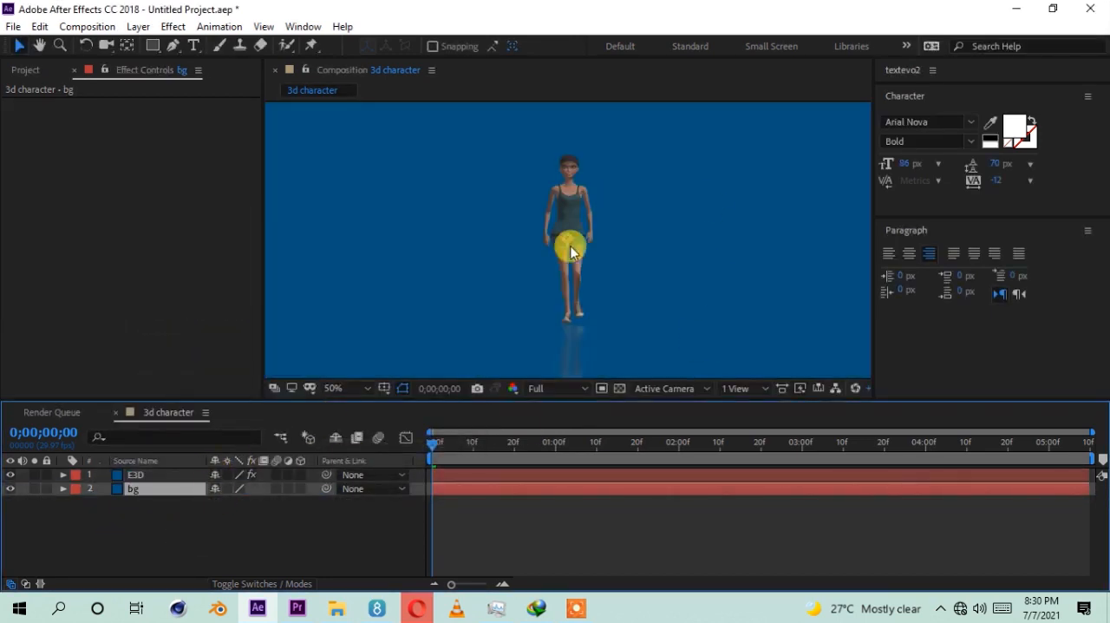
Step: Apply a Gradient Ramp to the bg layer and run it diagonally from 1992, -80 to -308, 1236
right_click(136, 160)
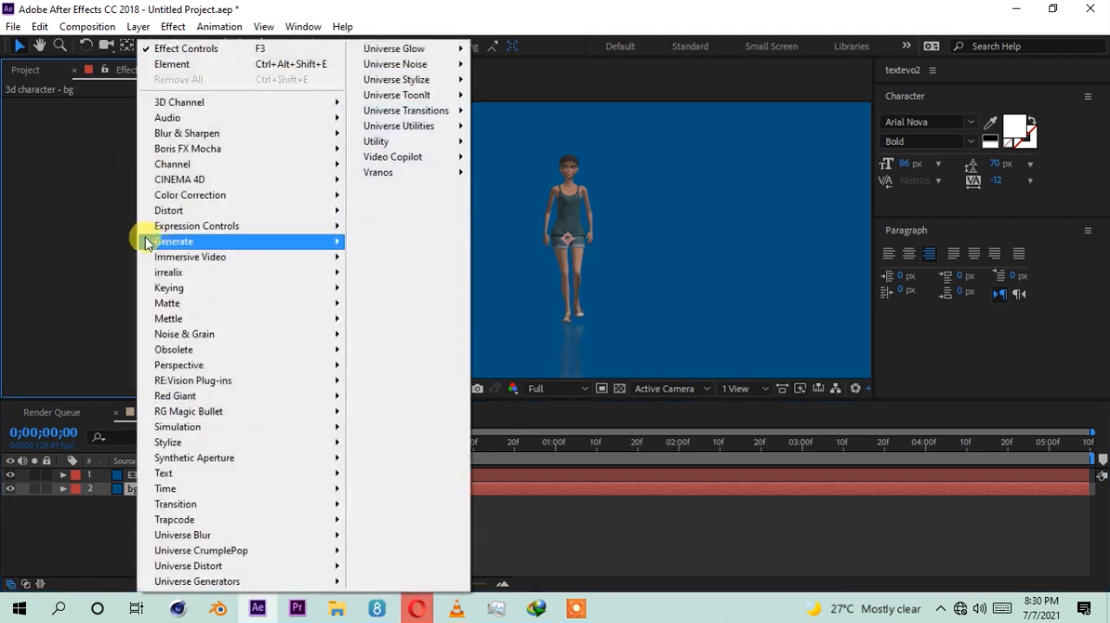
right_click(88, 260)
click(79, 545)
click(111, 488)
right_click(109, 186)
mouse_move(184, 247)
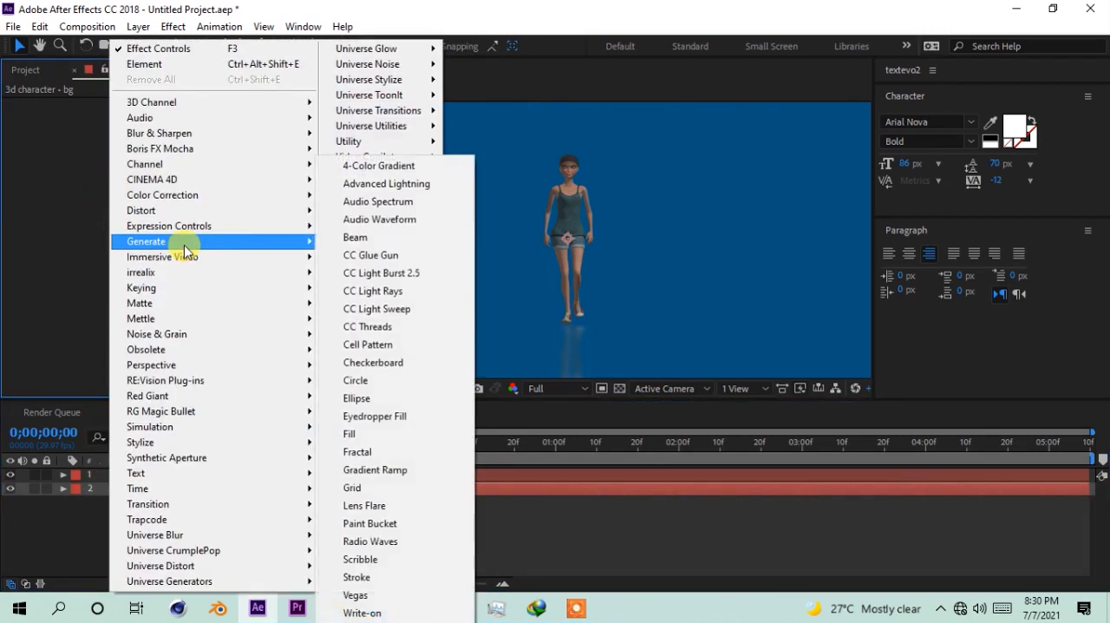
click(375, 471)
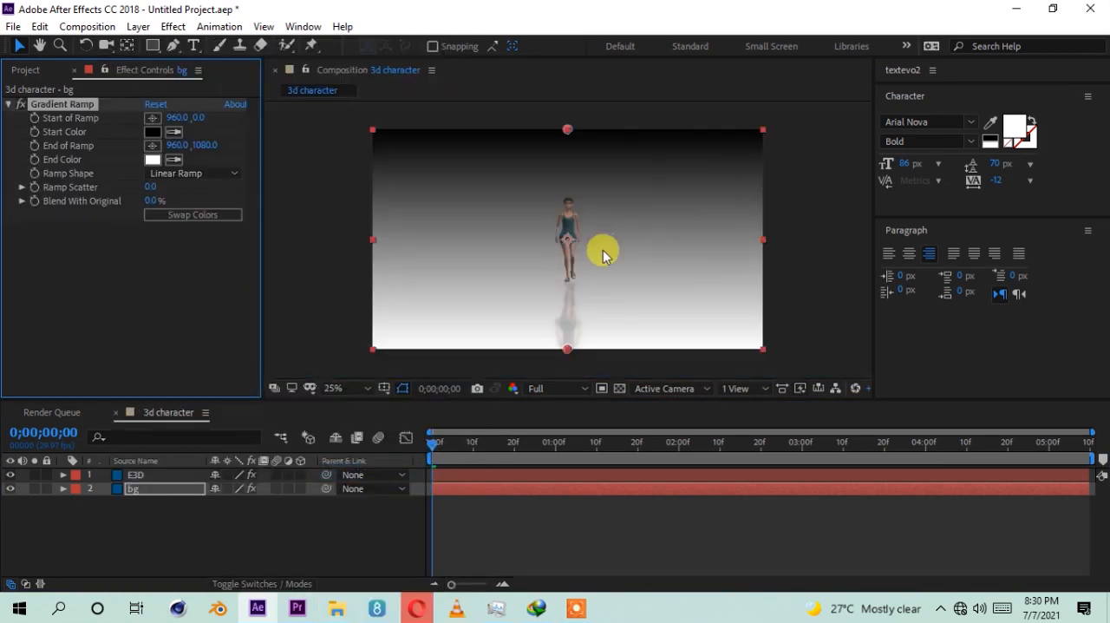
drag(567, 131, 777, 113)
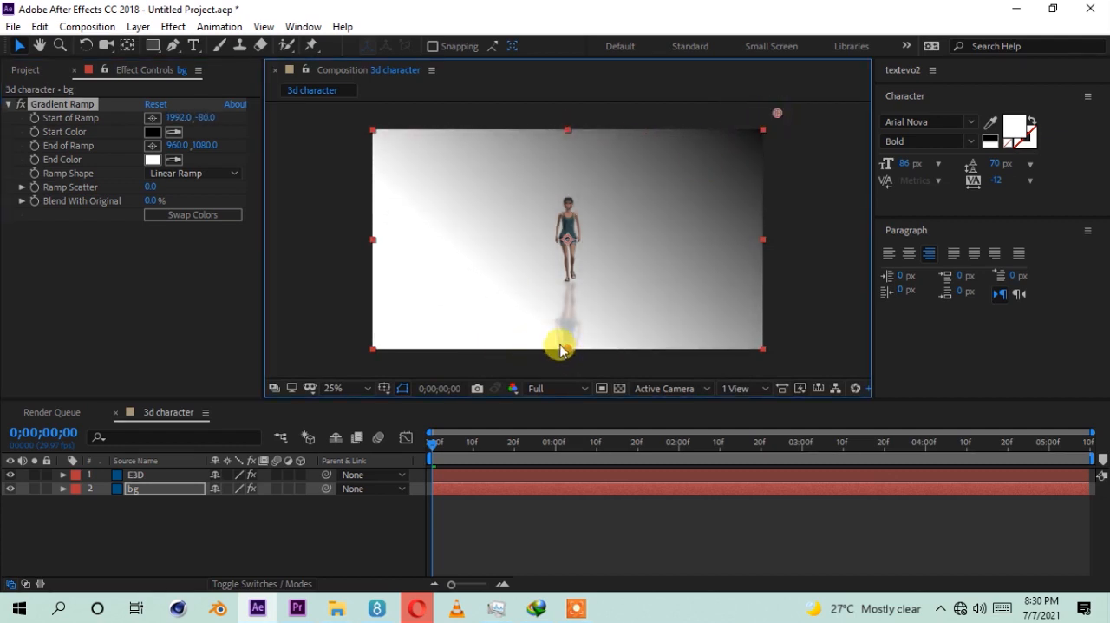
drag(567, 351, 310, 379)
Step: Set the Gradient Ramp's start color to blue 076FB8
click(153, 132)
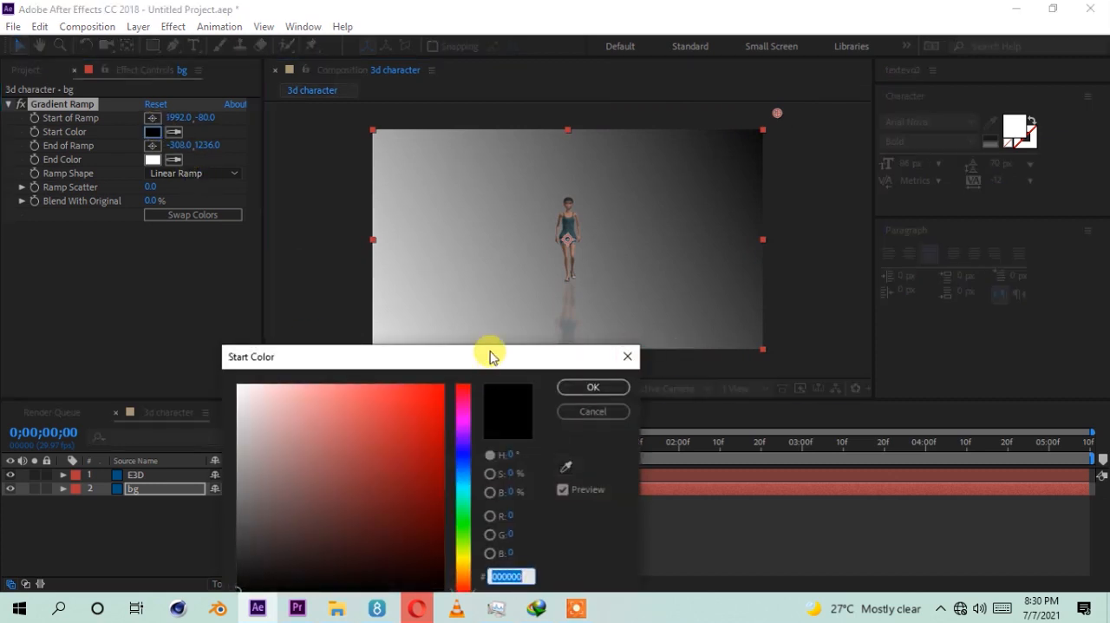
drag(494, 355, 937, 168)
drag(904, 310, 902, 293)
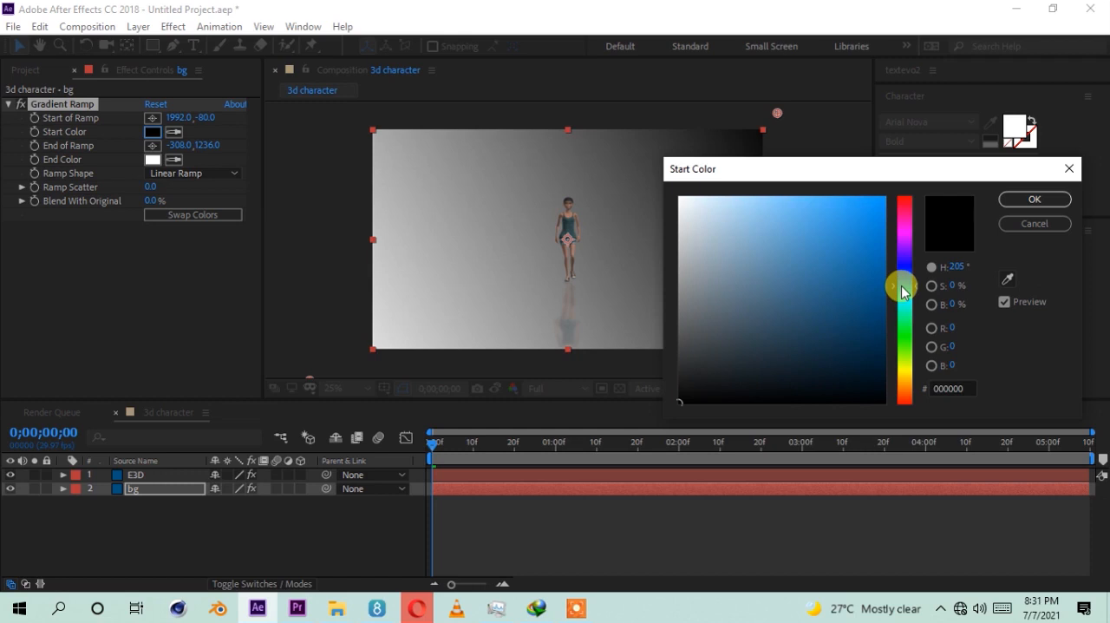
drag(842, 287, 877, 254)
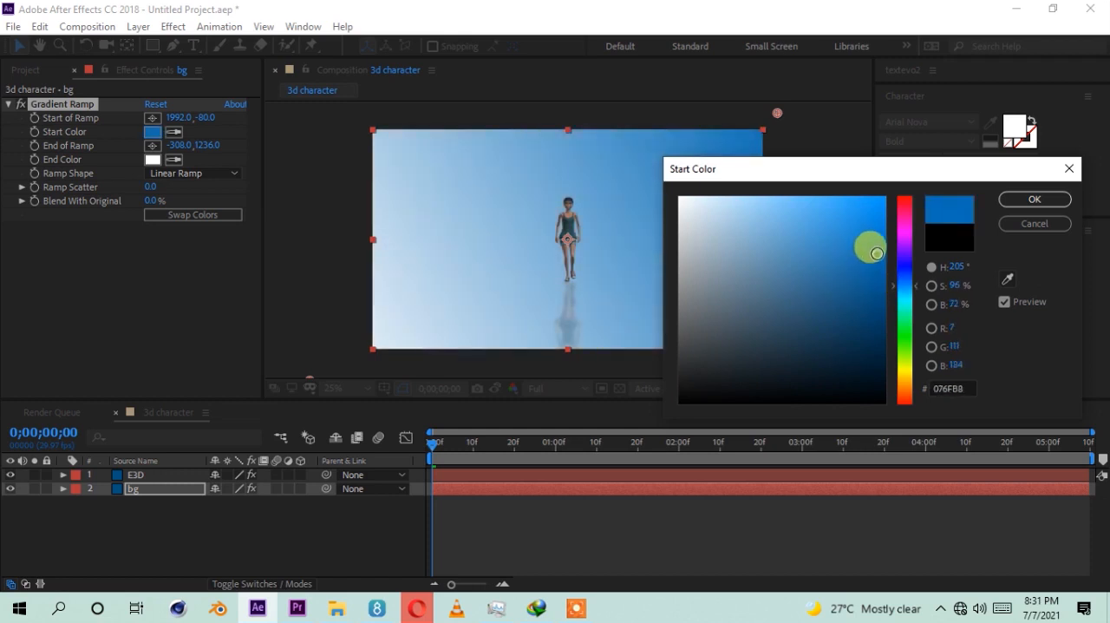
click(1034, 200)
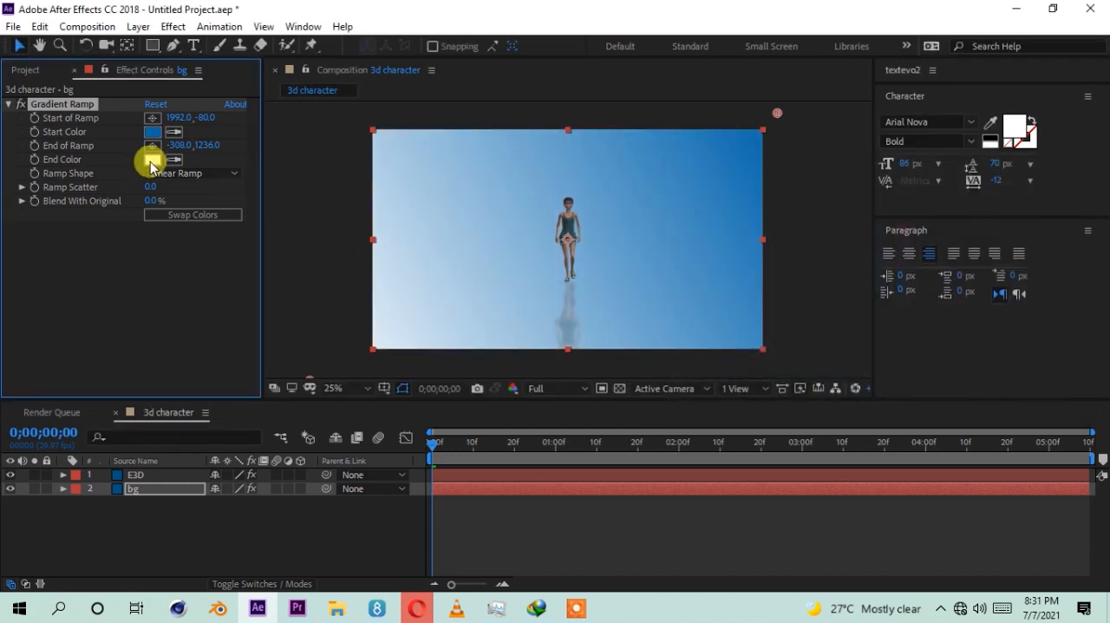
Step: Set the Gradient Ramp's end color to a very dark orange-brown with 99% saturation and 10% brightness
click(174, 162)
click(734, 153)
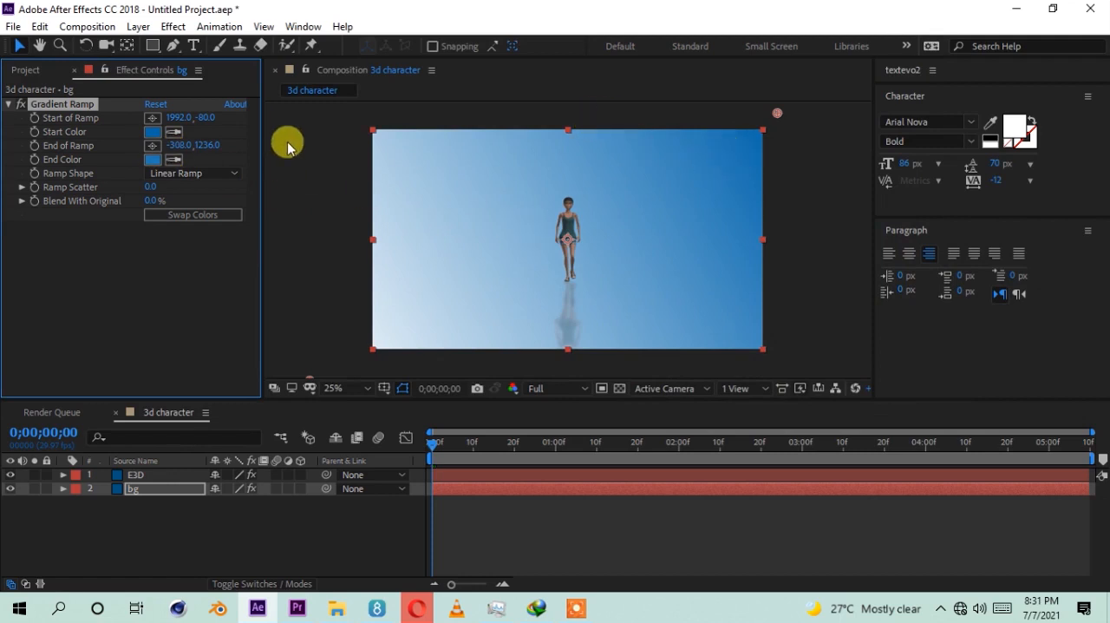
click(152, 160)
click(852, 323)
mouse_move(852, 322)
mouse_down()
mouse_move(791, 358)
mouse_move(818, 357)
mouse_up()
drag(902, 314, 903, 284)
drag(1012, 198, 982, 208)
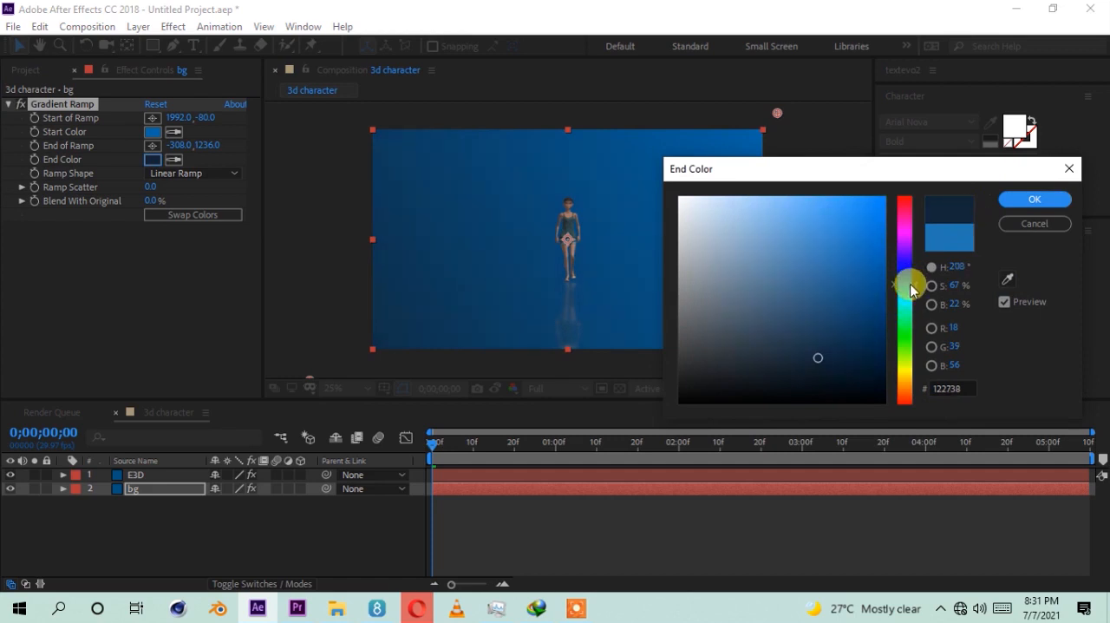
drag(825, 352, 876, 376)
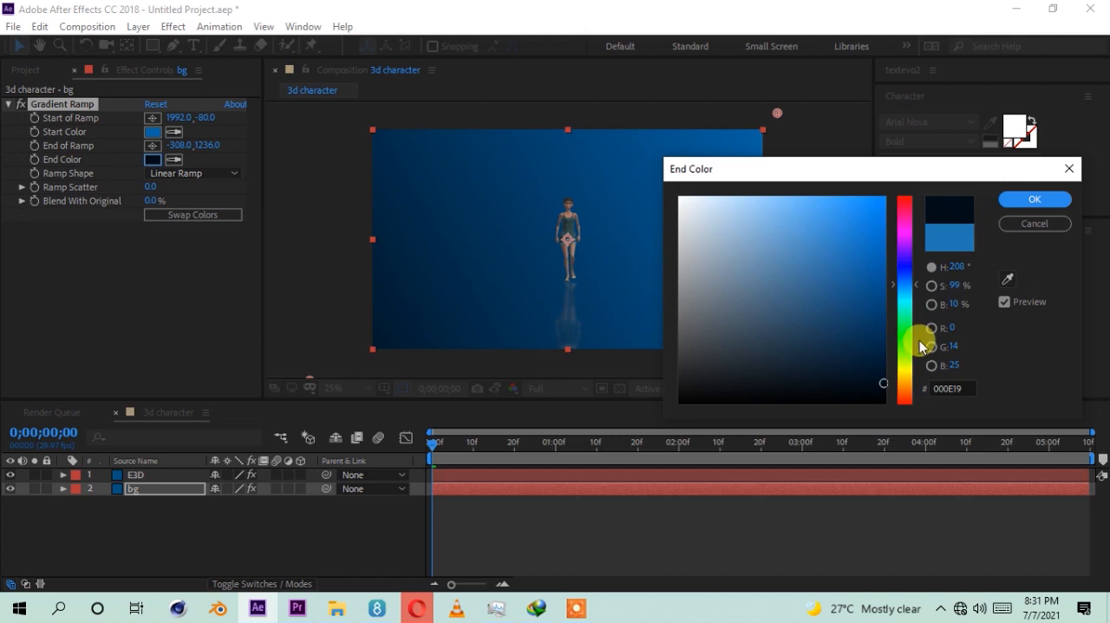
click(905, 387)
click(1011, 199)
Step: Set the Gradient Ramp's start color to orange D58302
click(152, 131)
click(904, 388)
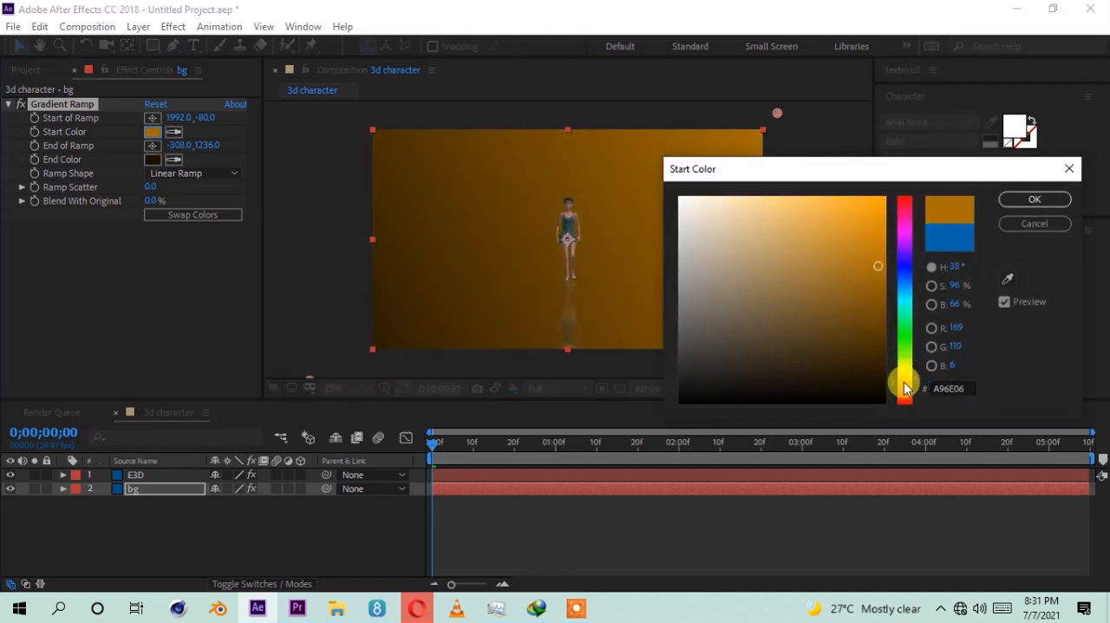
mouse_move(905, 390)
mouse_down()
mouse_move(904, 378)
mouse_move(905, 390)
mouse_up()
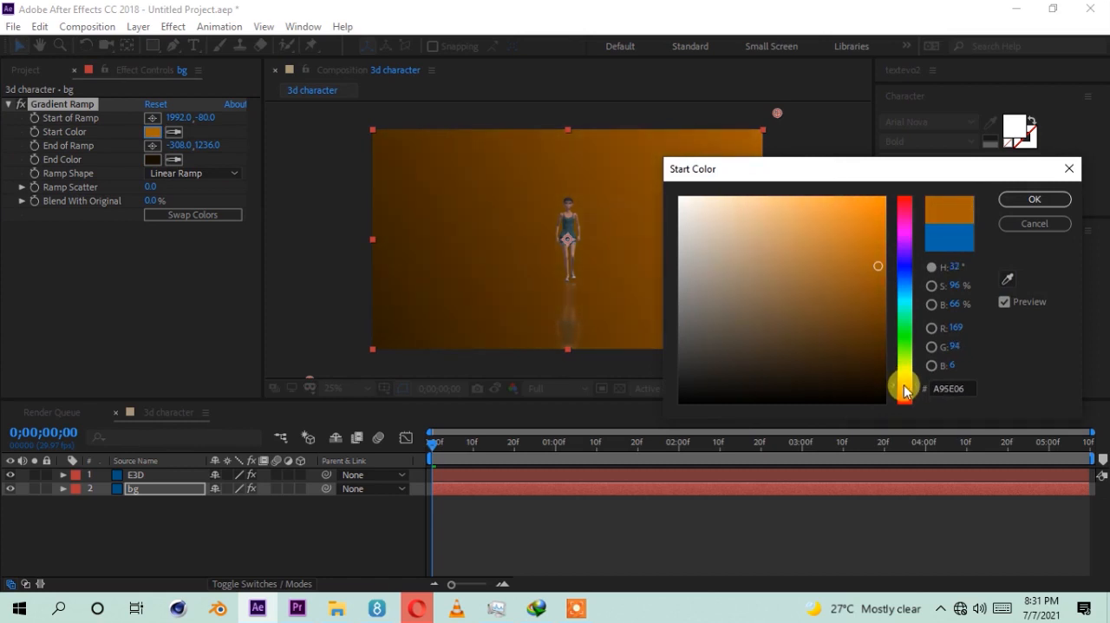
click(863, 317)
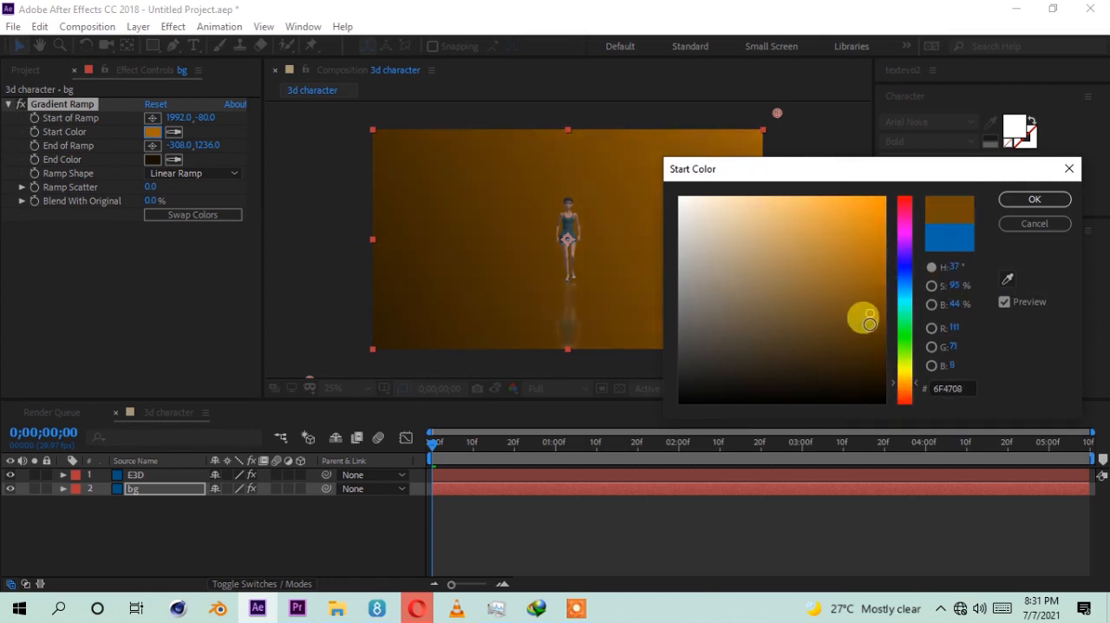
click(877, 248)
mouse_move(877, 249)
mouse_down()
mouse_move(875, 208)
mouse_move(875, 226)
mouse_up()
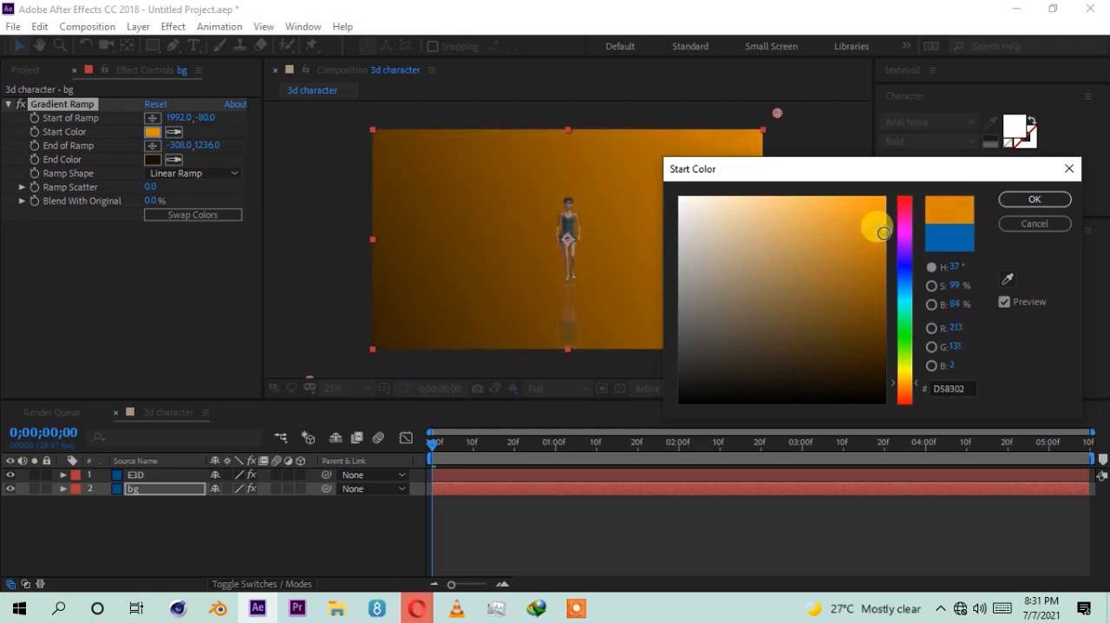
click(1017, 201)
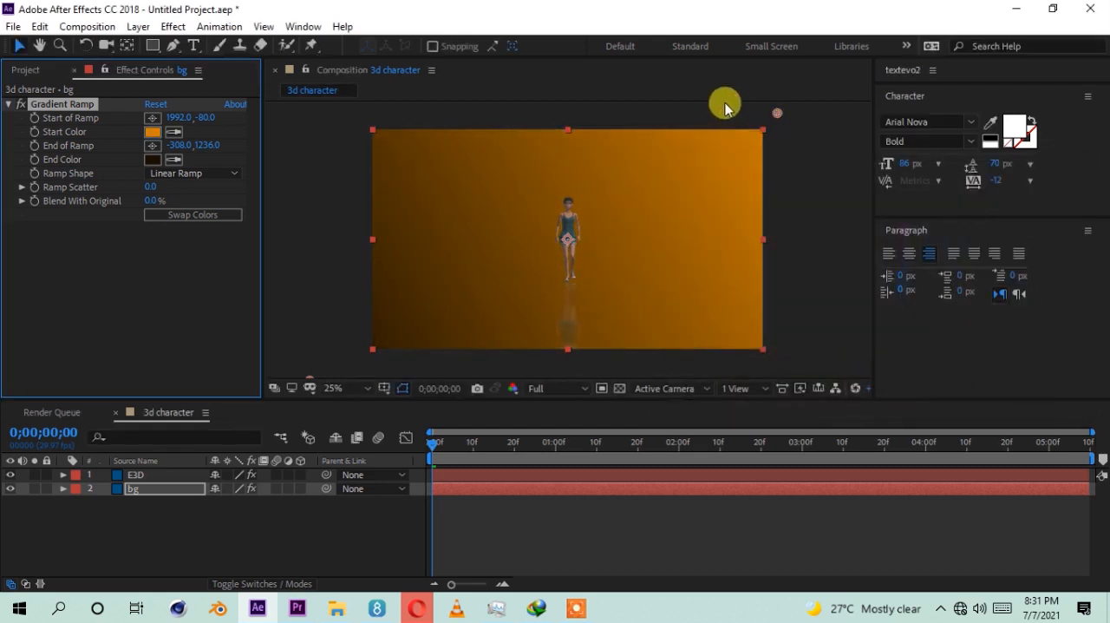
Step: Move the ramp's start to 2776, -532 and its end to 668, 1348, and make the ramp shape Radial Ramp
drag(715, 50, 765, 138)
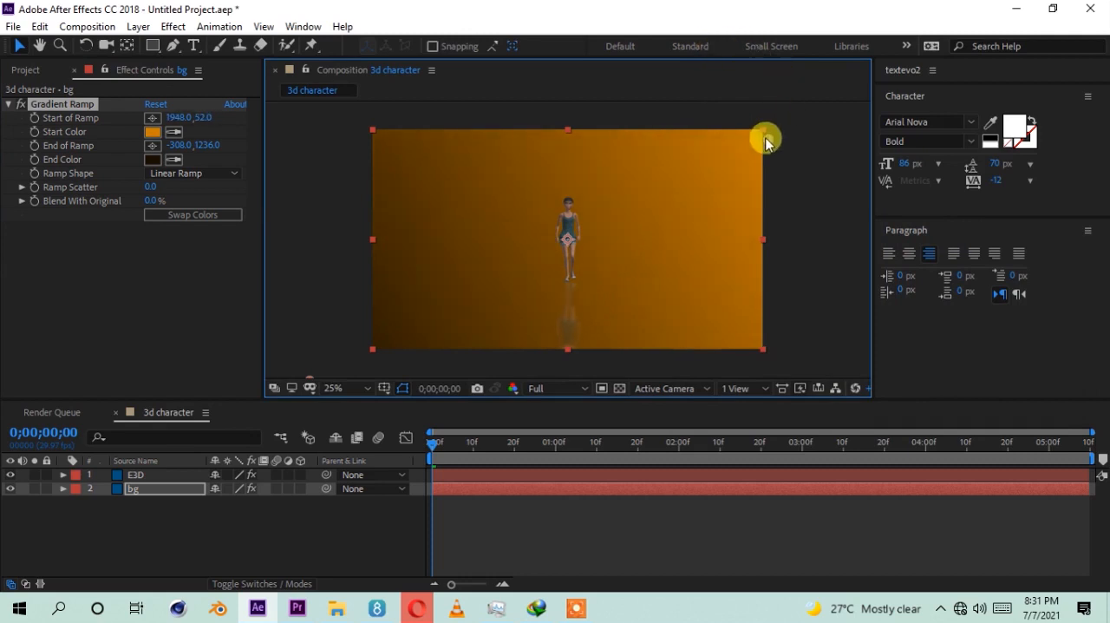
key(comma)
drag(676, 197, 712, 128)
drag(444, 317, 538, 320)
drag(712, 128, 752, 131)
key(period)
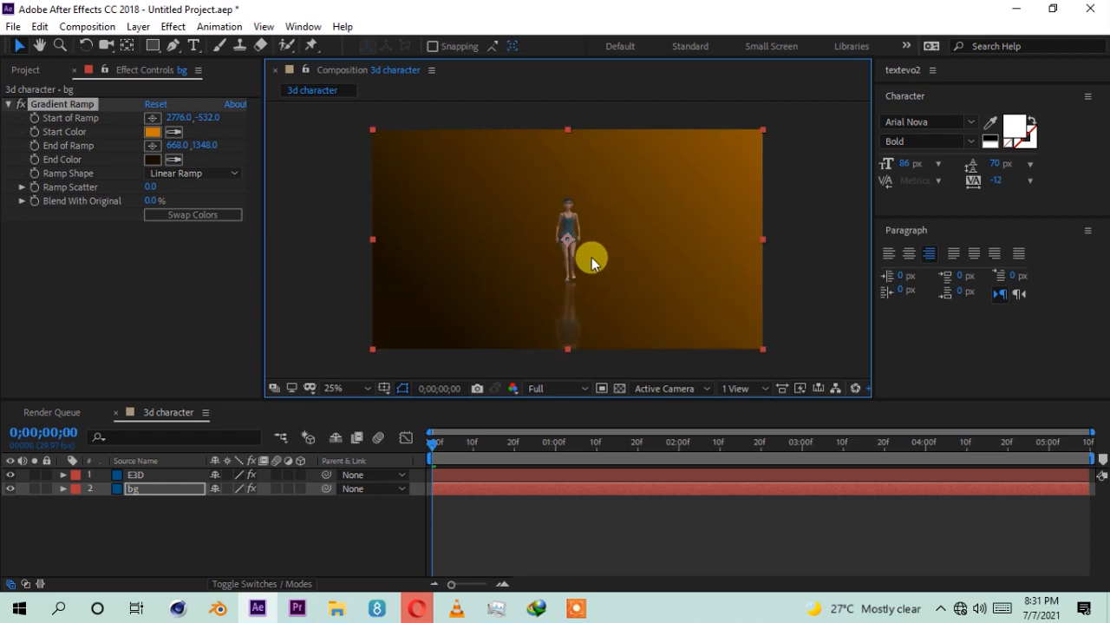
click(214, 174)
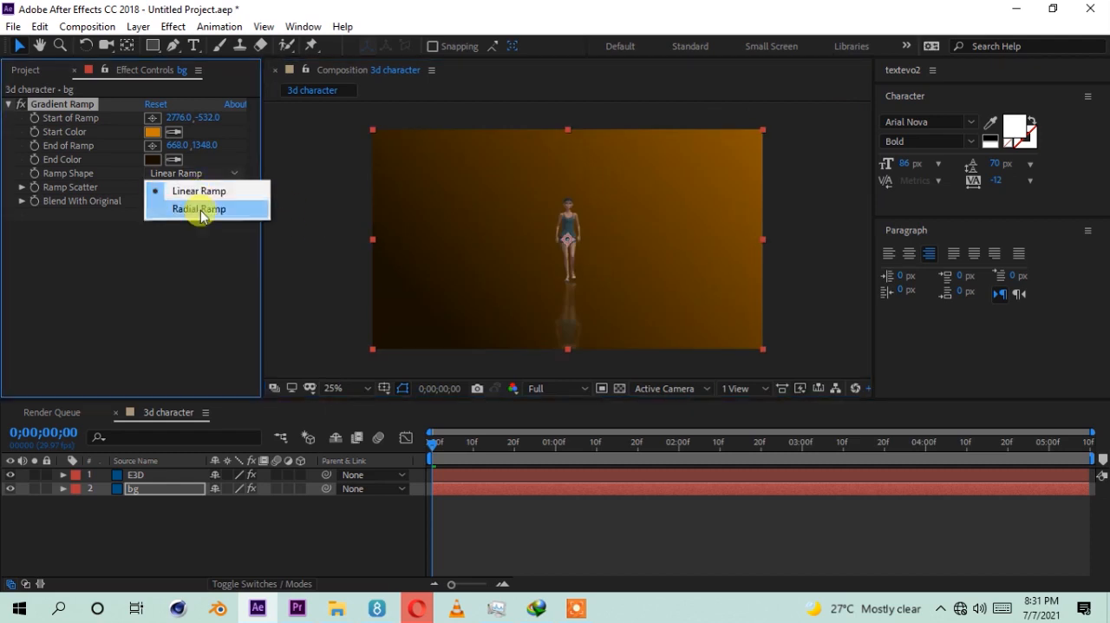
click(200, 209)
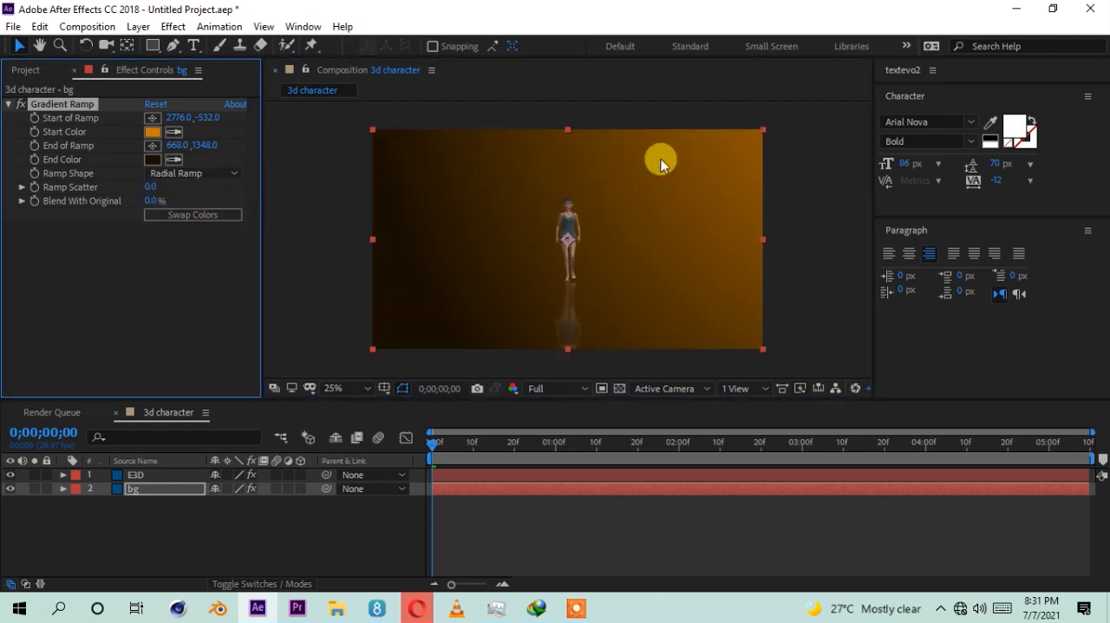
Step: Move the Gradient Ramp's start point to 1128, -1700, above the composition, and deselect the bg layer
key(comma)
key(comma)
drag(657, 191, 575, 147)
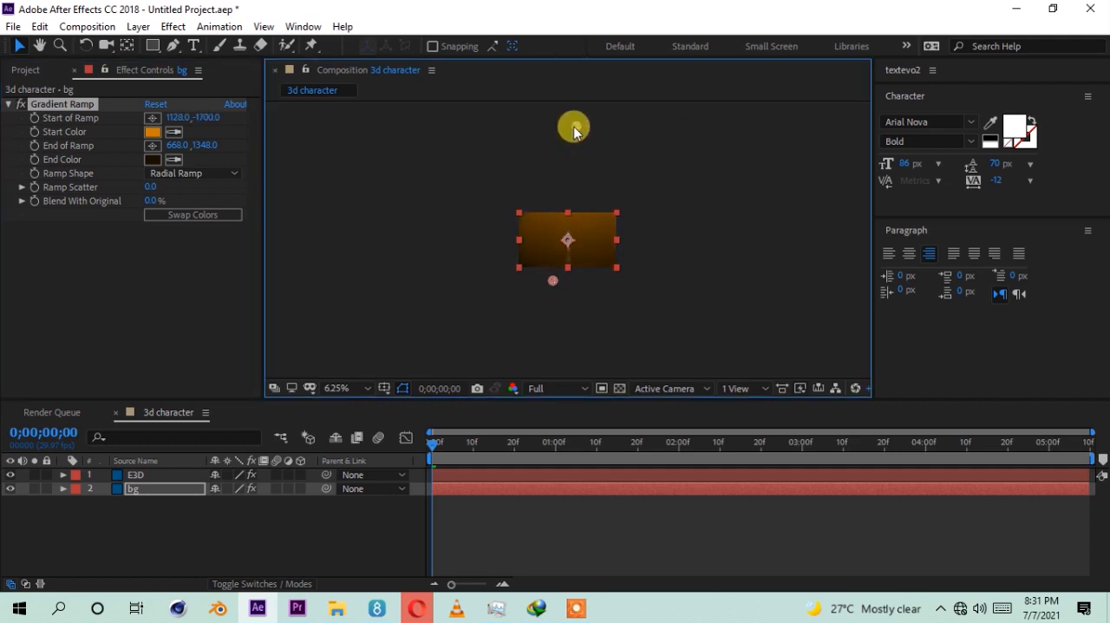
key(period)
key(period)
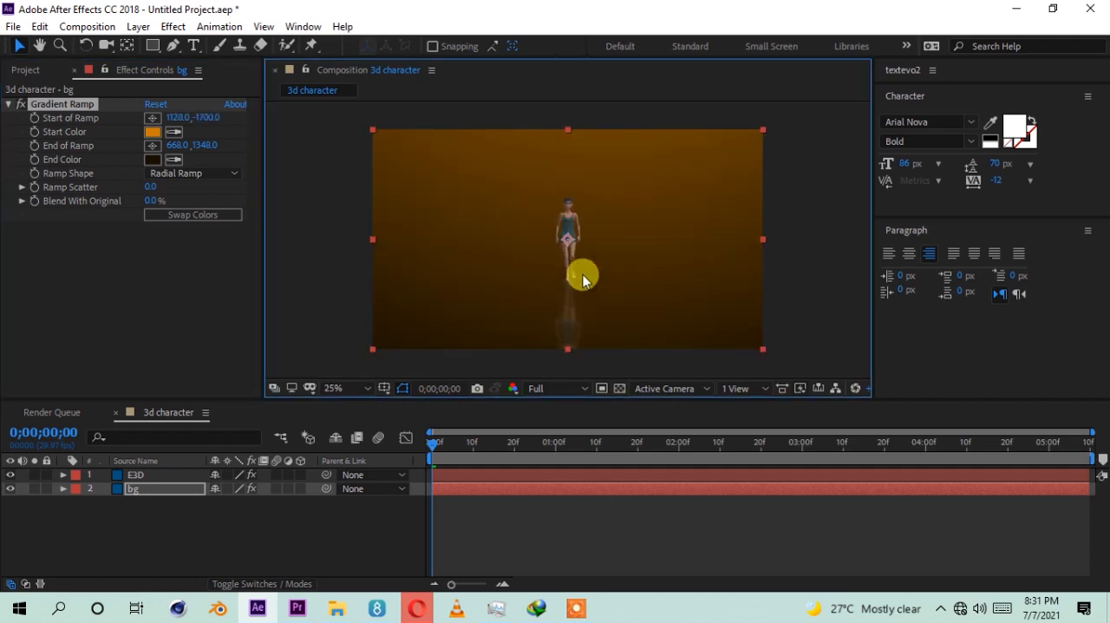
click(182, 560)
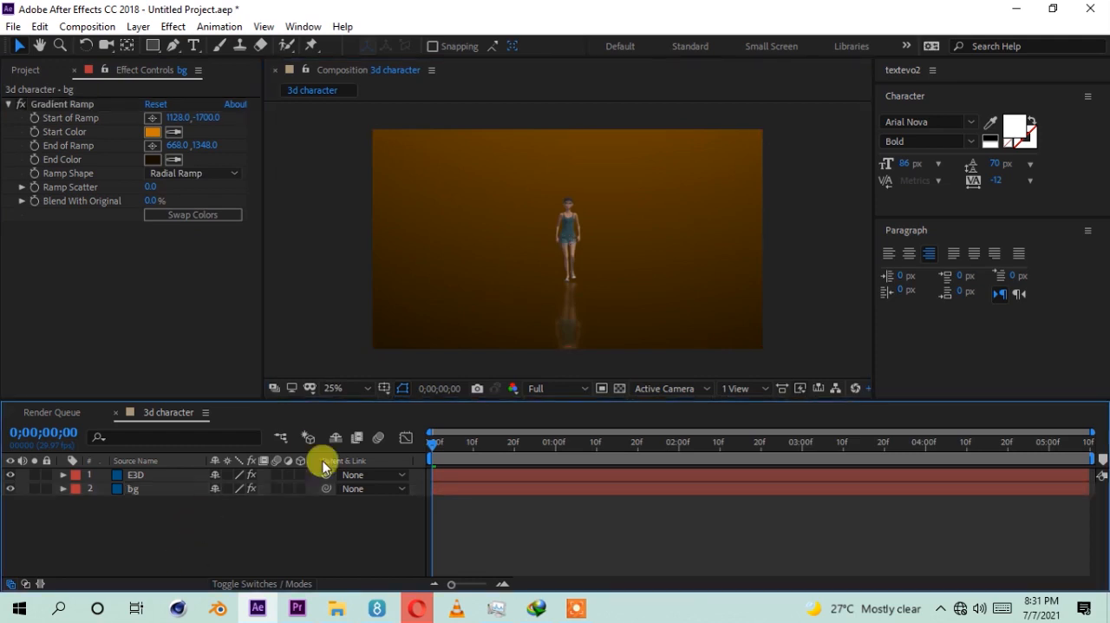
Step: Add a two-node camera with the 35mm preset to the composition
right_click(137, 526)
mouse_move(237, 352)
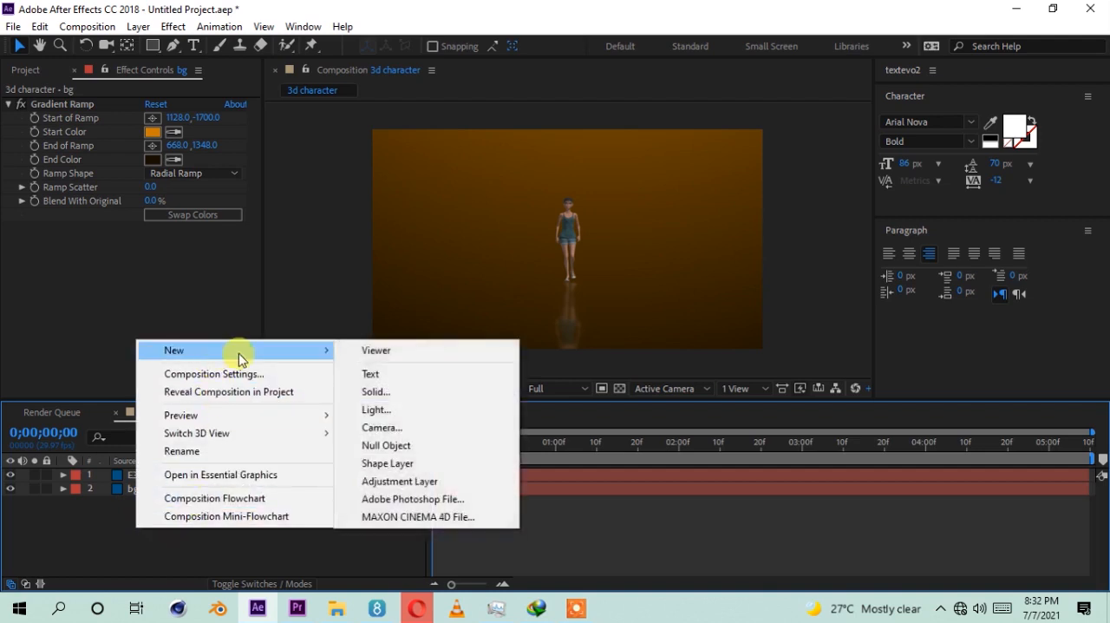
click(392, 425)
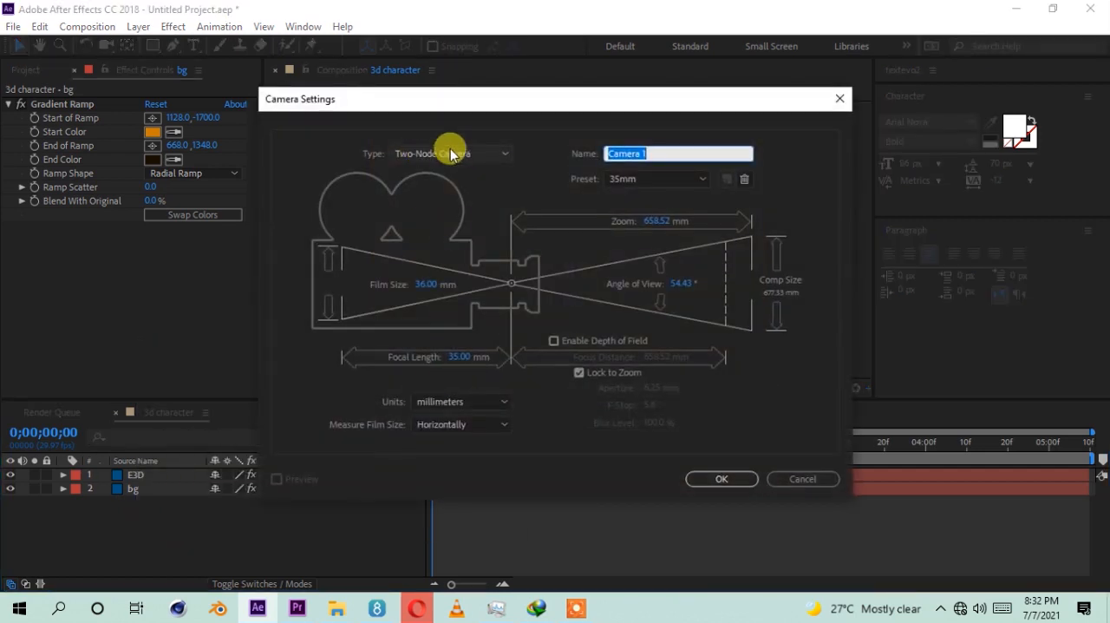
click(442, 154)
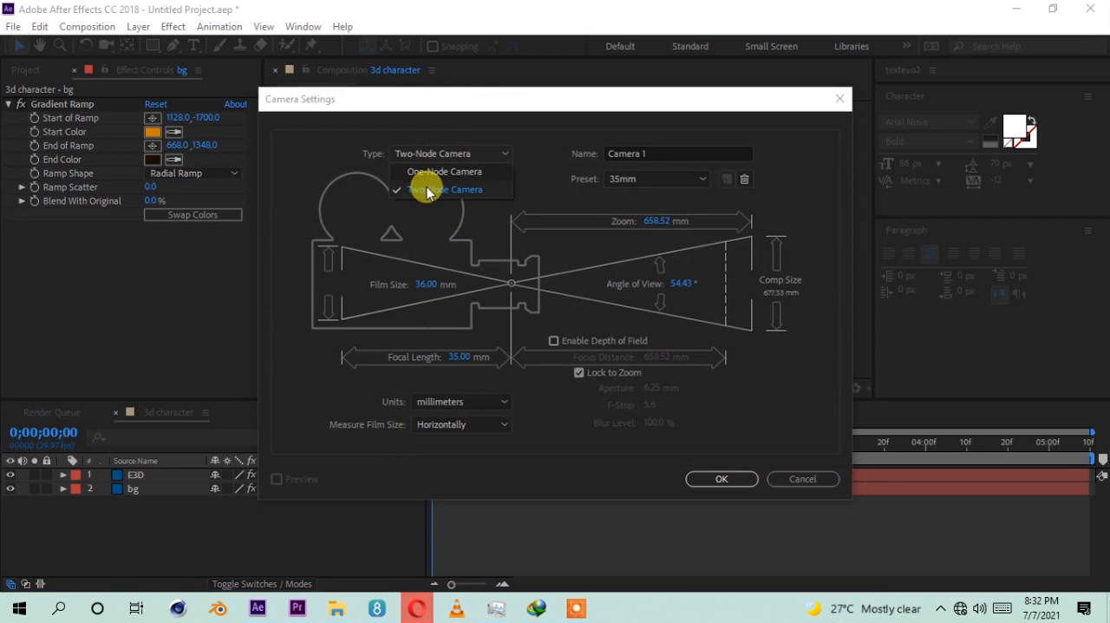
click(427, 191)
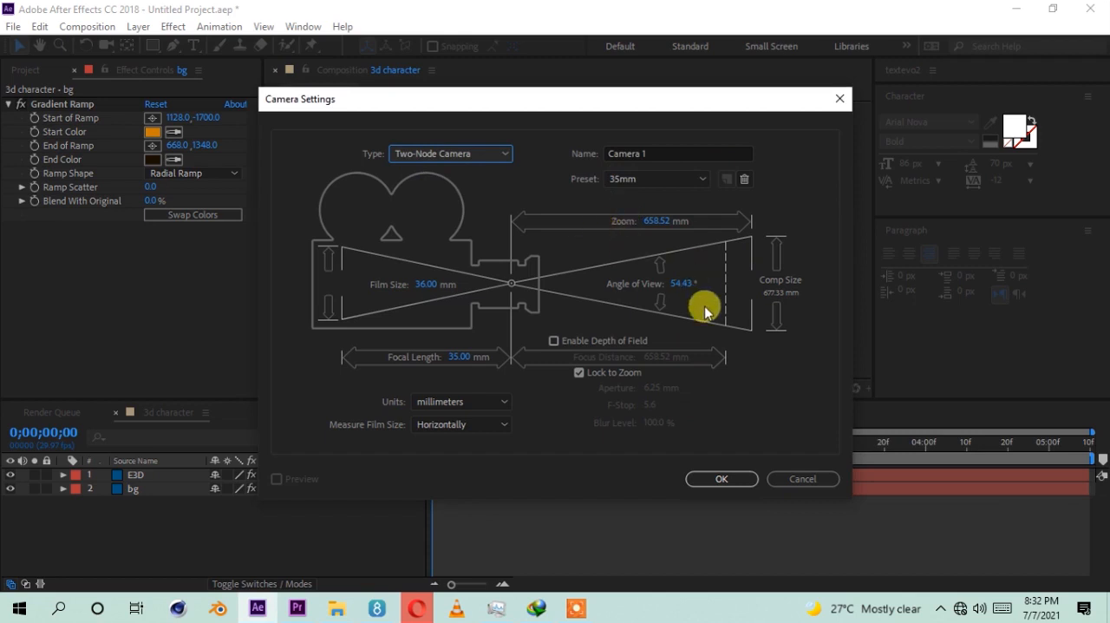
click(703, 480)
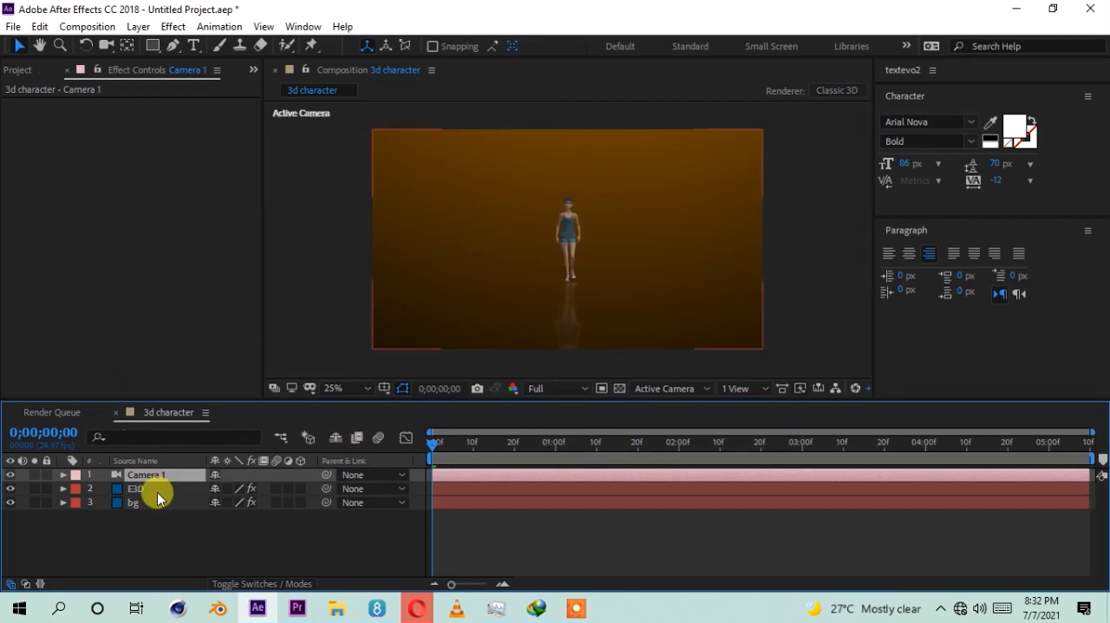
Step: Add a null object as a 3D layer and parent Camera 1 to it
click(153, 533)
right_click(154, 534)
mouse_move(205, 357)
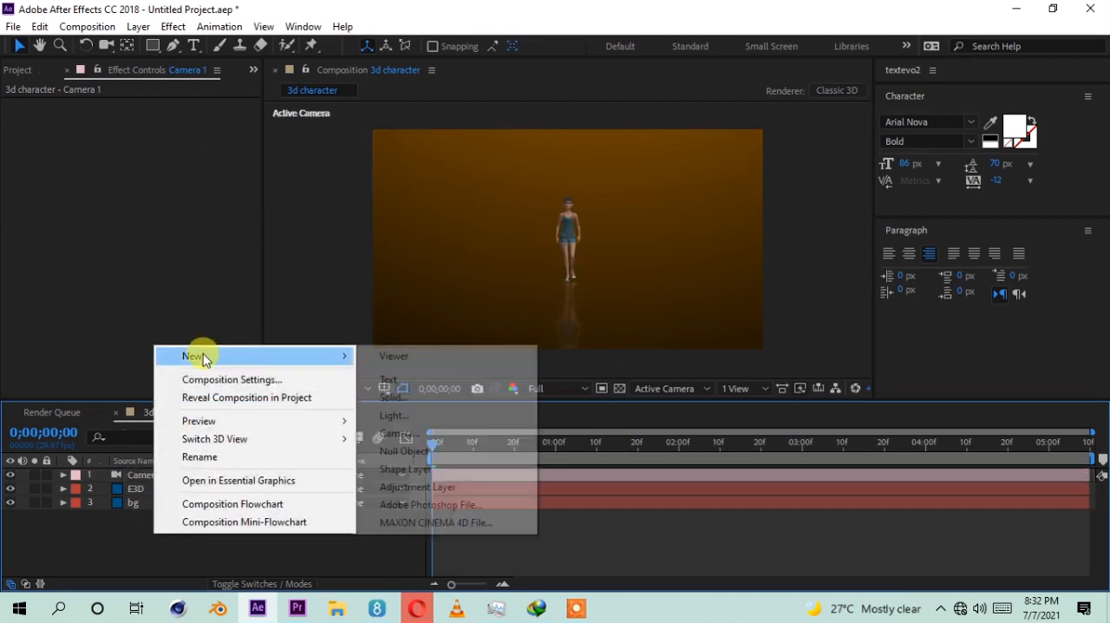
click(404, 451)
click(148, 491)
click(196, 471)
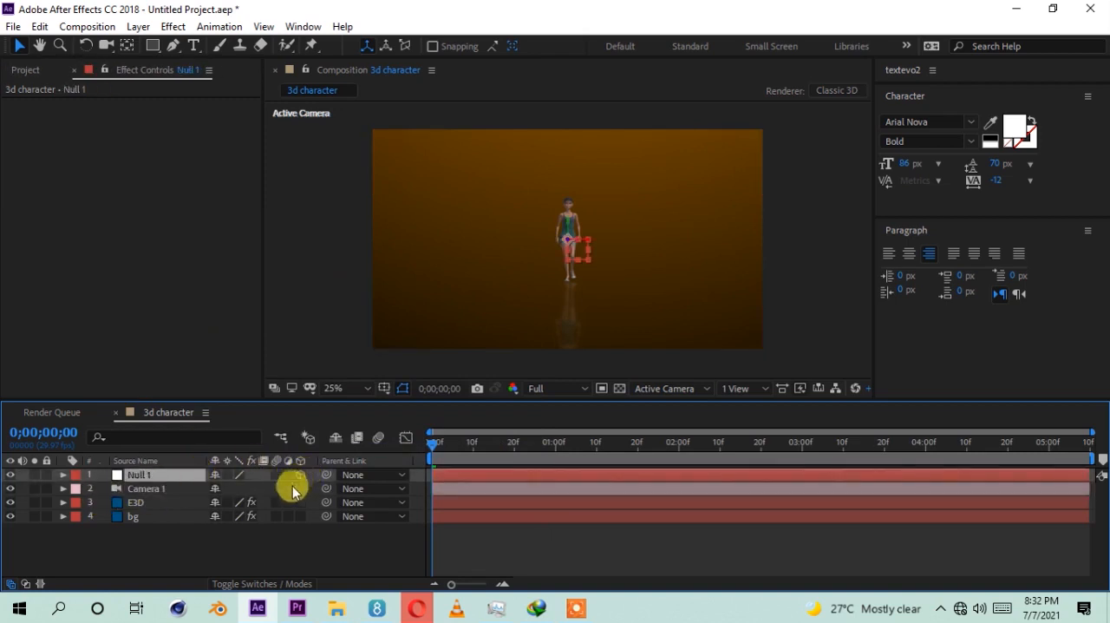
click(155, 488)
drag(324, 490, 138, 477)
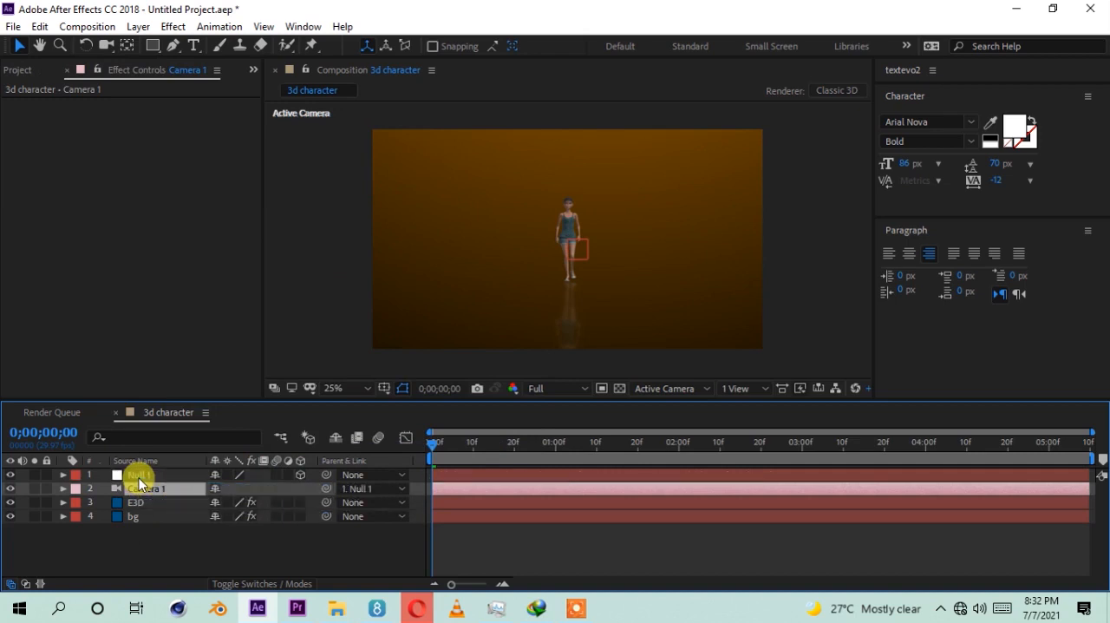
Step: Rotate the null around its vertical axis so the camera views the character from a three-quarter side angle
click(139, 475)
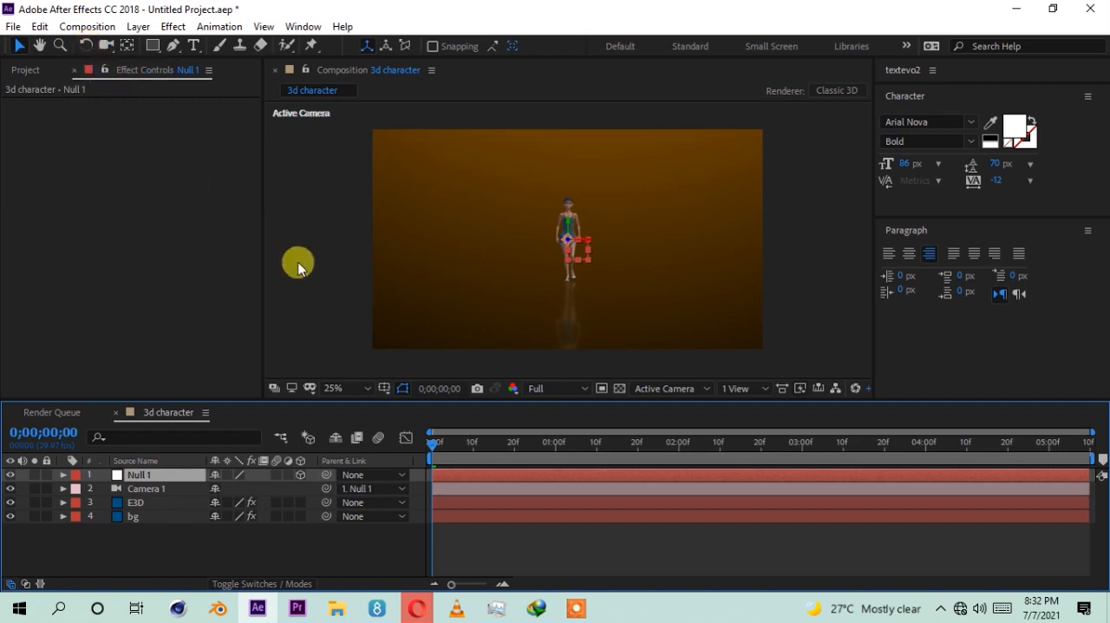
key(w)
click(562, 228)
mouse_move(557, 225)
mouse_down()
mouse_move(597, 223)
mouse_move(565, 222)
mouse_up()
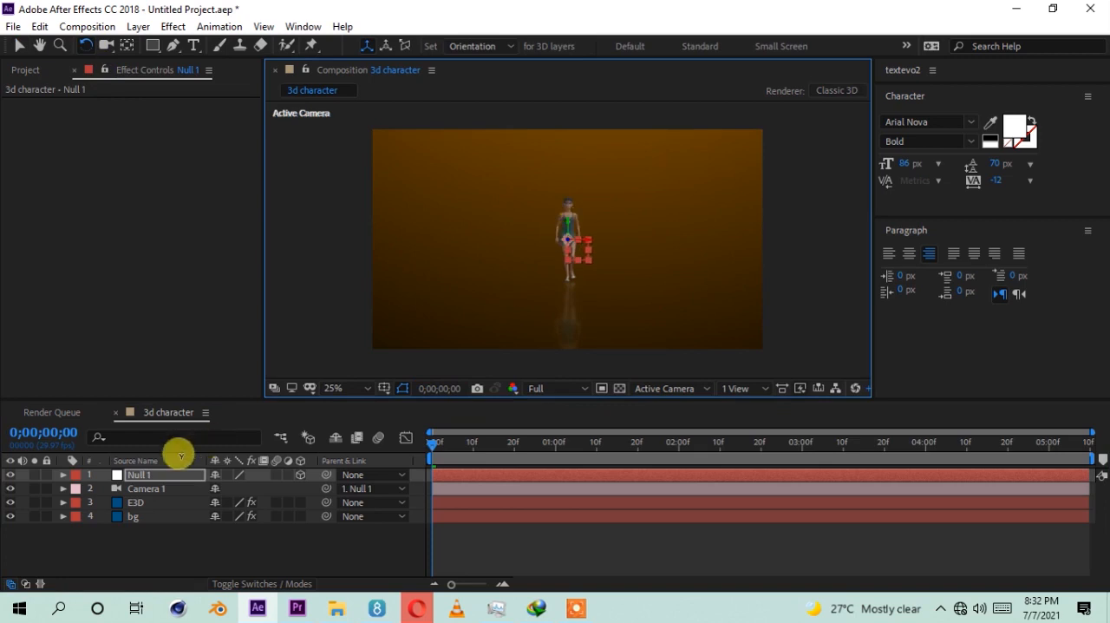
click(156, 489)
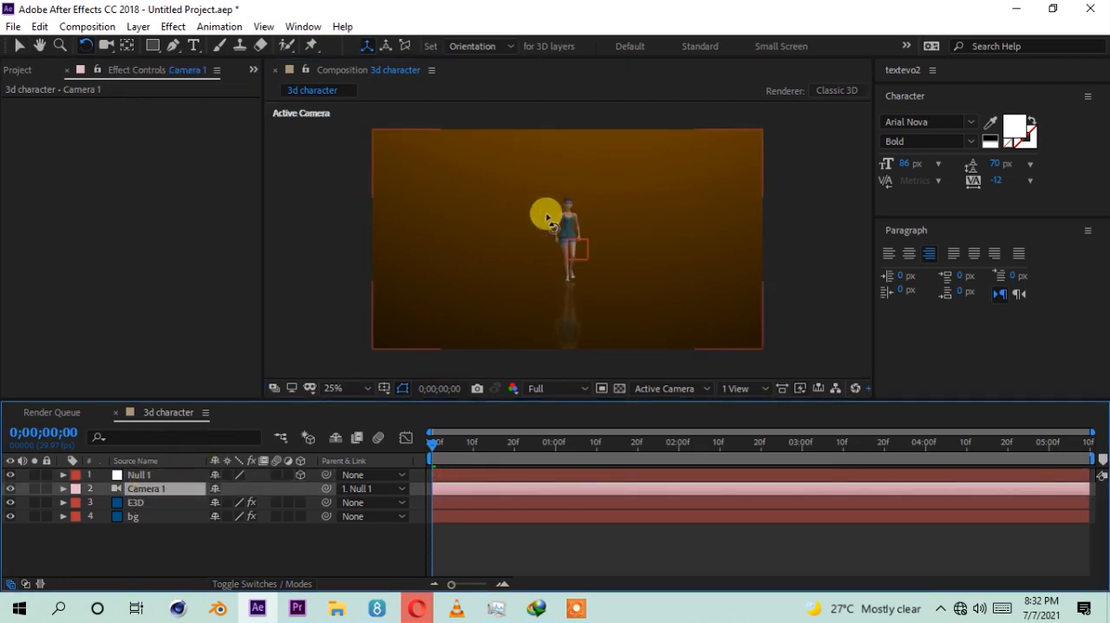
click(140, 474)
scroll(541, 213, up, 4)
scroll(580, 225, down, 2)
mouse_move(568, 210)
mouse_down()
mouse_move(544, 211)
mouse_move(588, 213)
mouse_up()
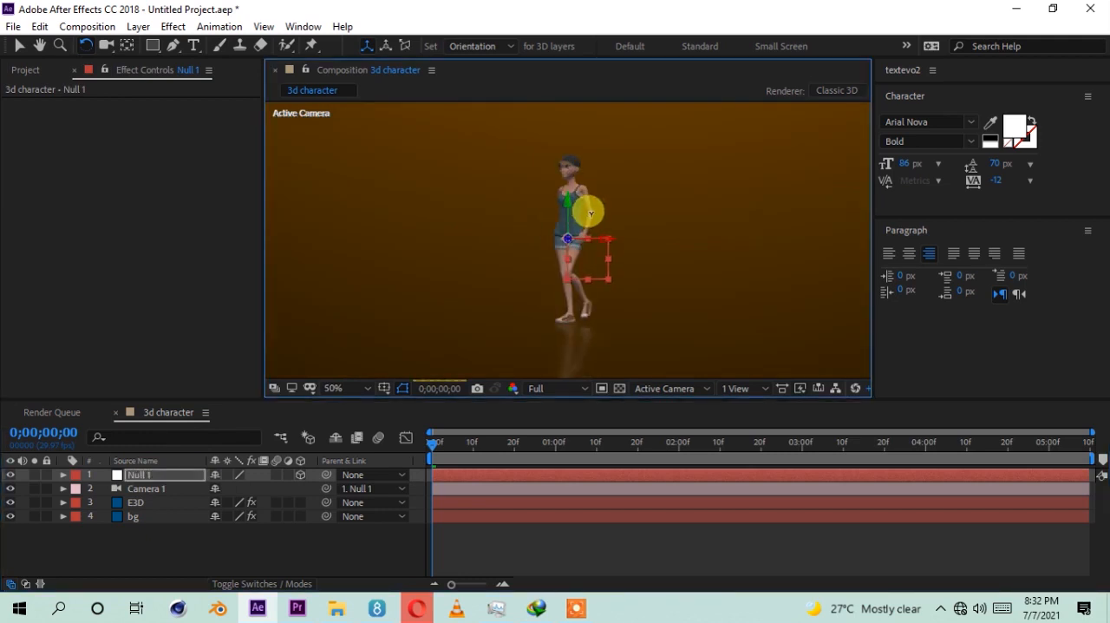
scroll(568, 230, down, 2)
scroll(575, 234, up, 2)
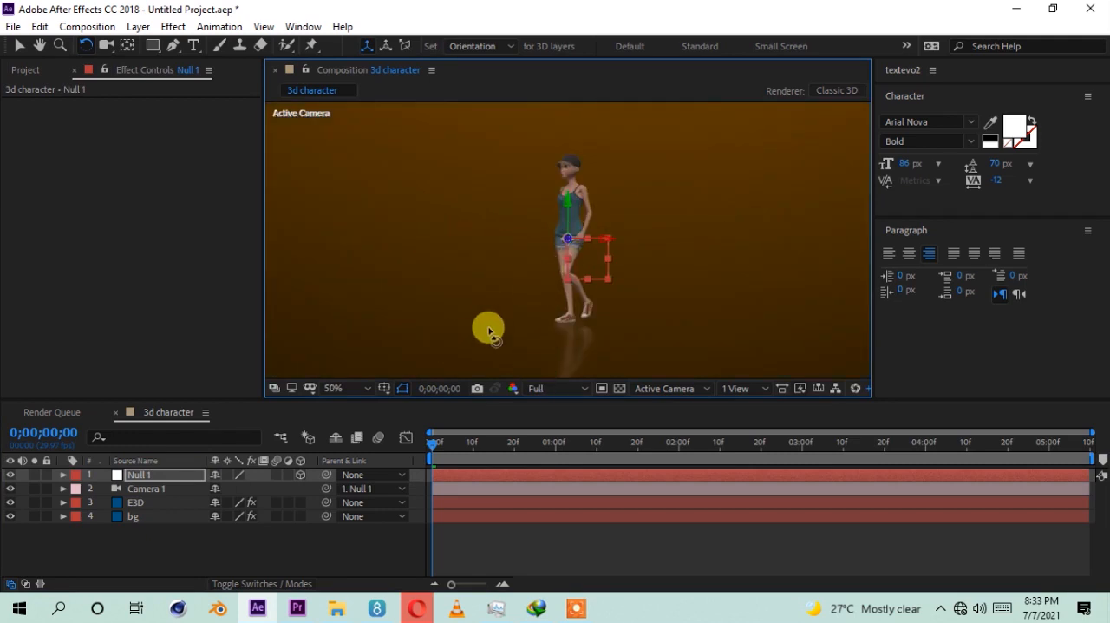
Step: Preview the walking animation with the whole frame in view and return the playhead to the first frame
key(space)
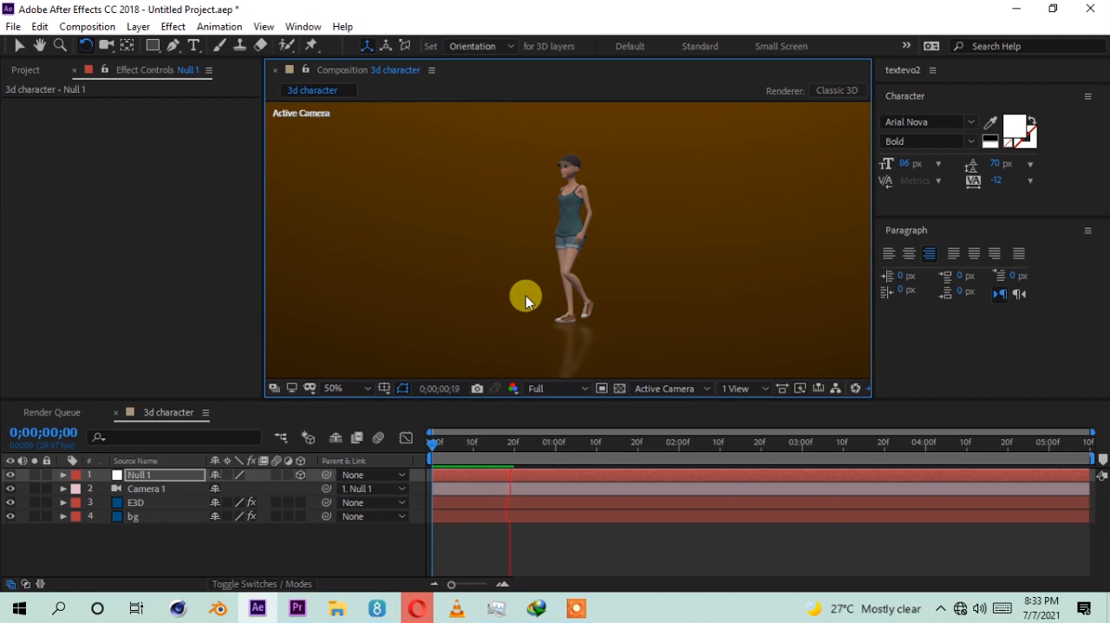
scroll(525, 295, down, 2)
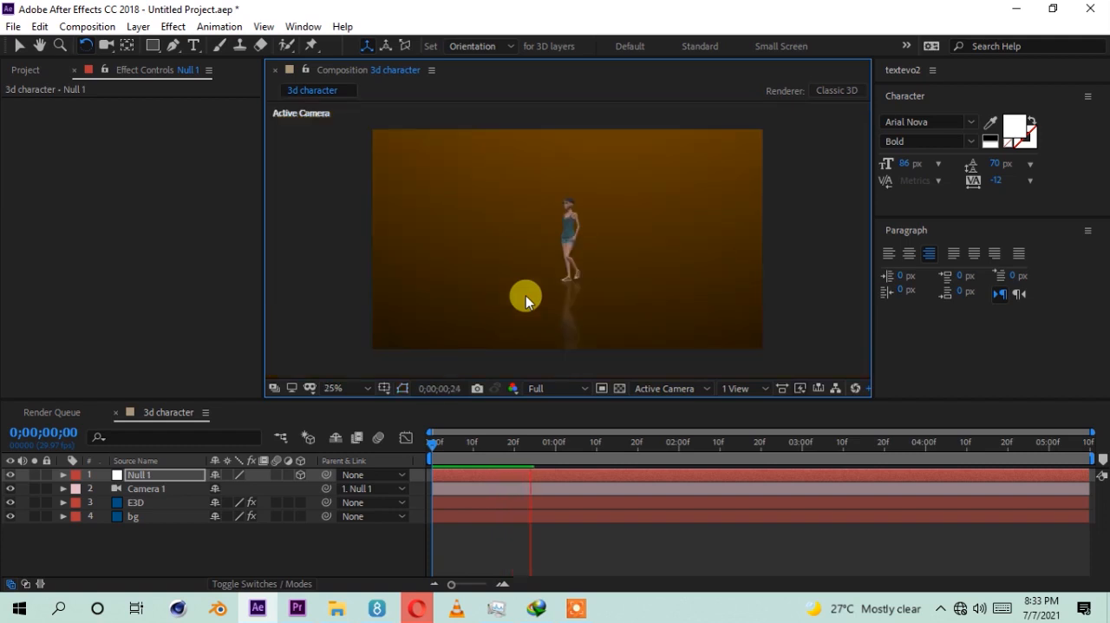
click(436, 445)
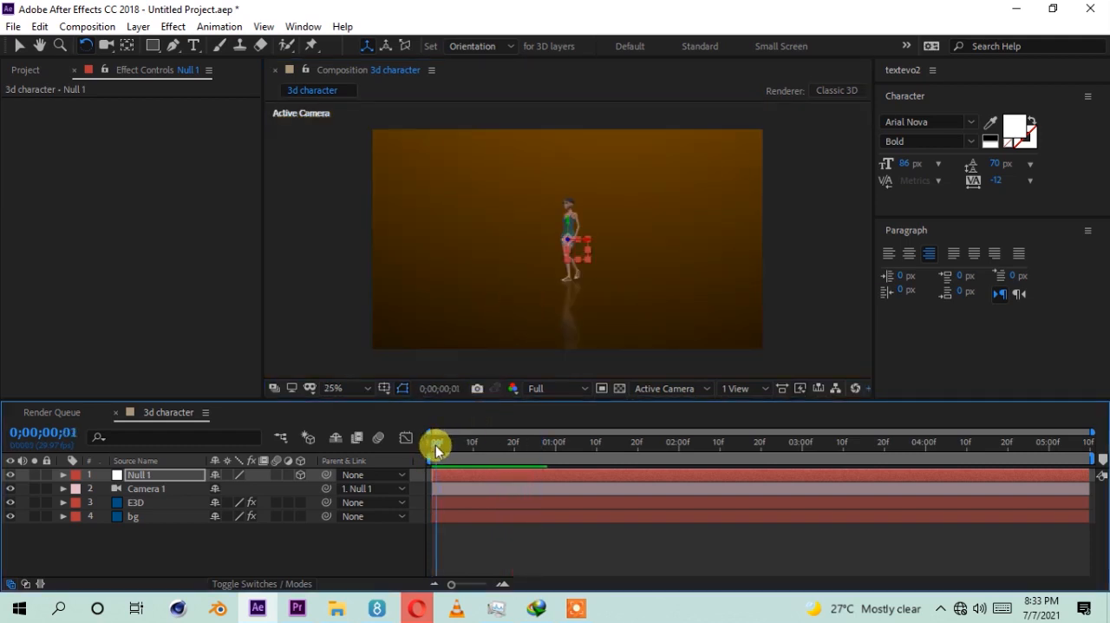
drag(436, 445, 390, 454)
Step: In the E3D layer's Element scene, reset the Walking 01_000001 model's baked animation start frame to 1 and apply the scene
click(138, 503)
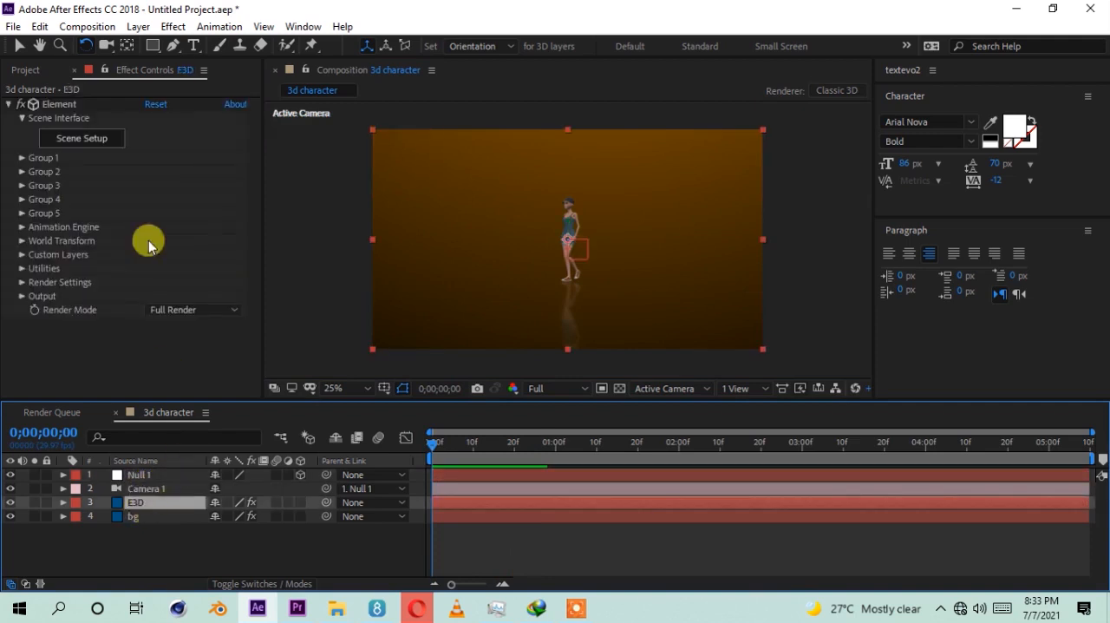
click(84, 140)
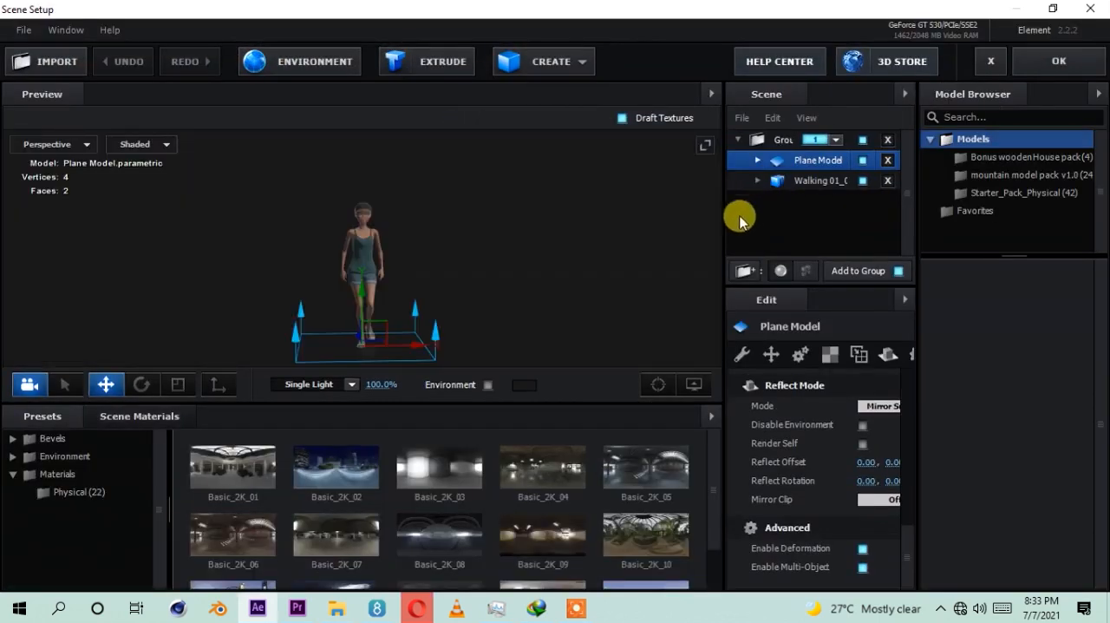
drag(723, 229, 556, 232)
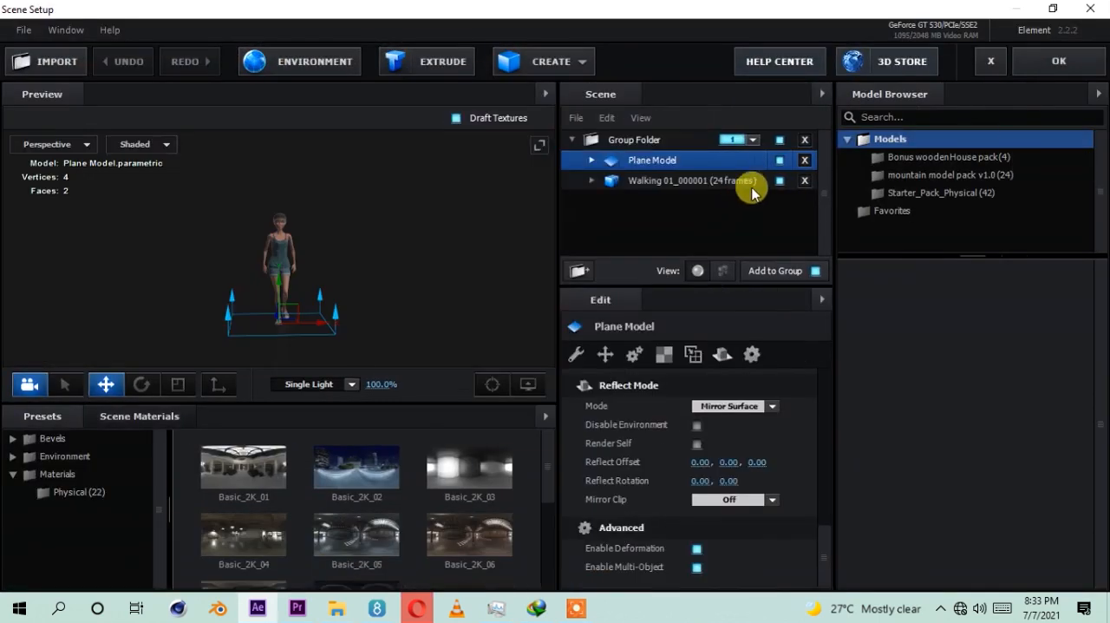
click(699, 184)
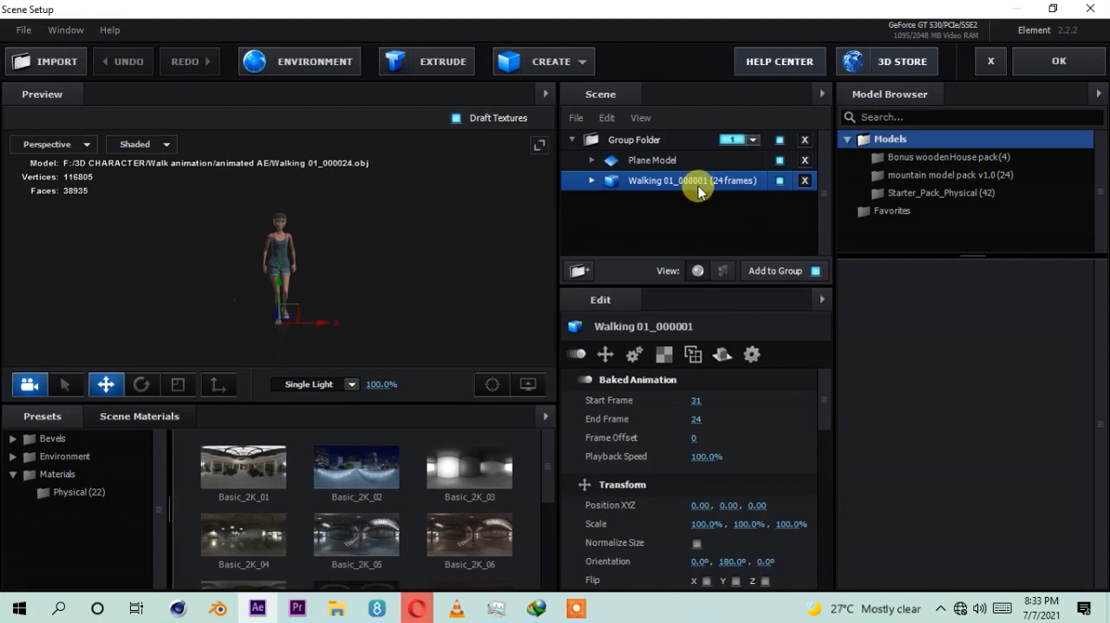
click(692, 401)
right_click(607, 398)
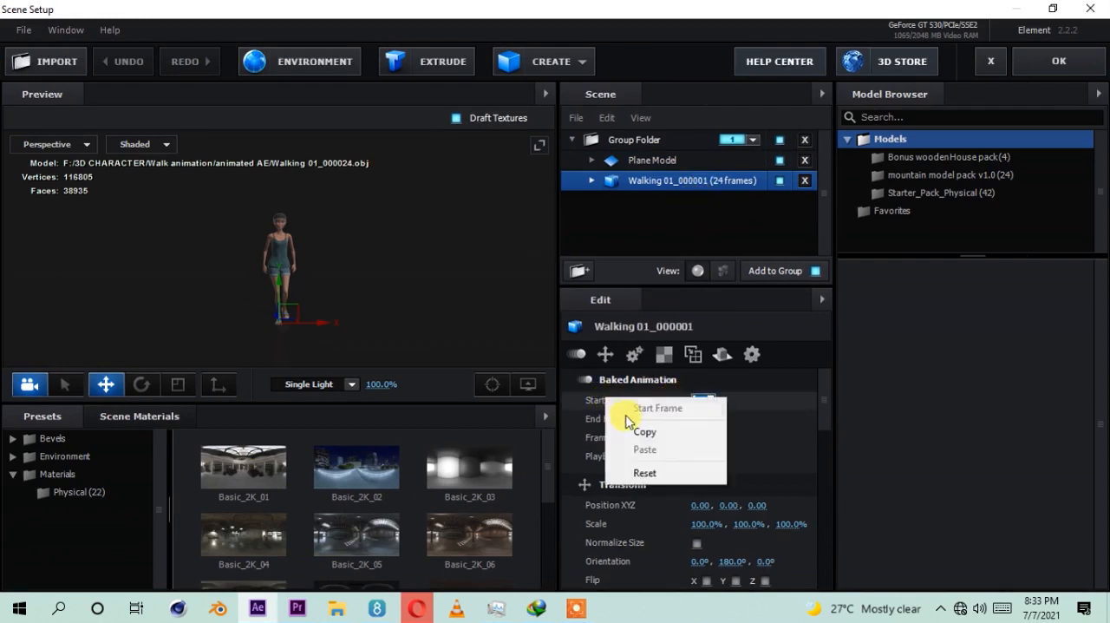
click(639, 472)
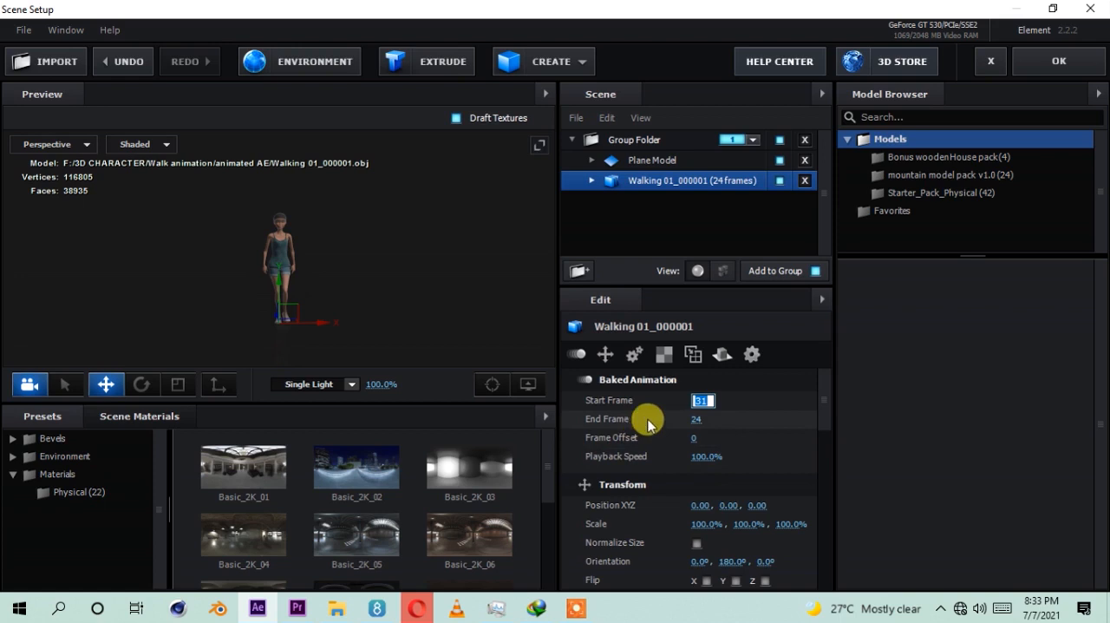
right_click(613, 403)
click(644, 473)
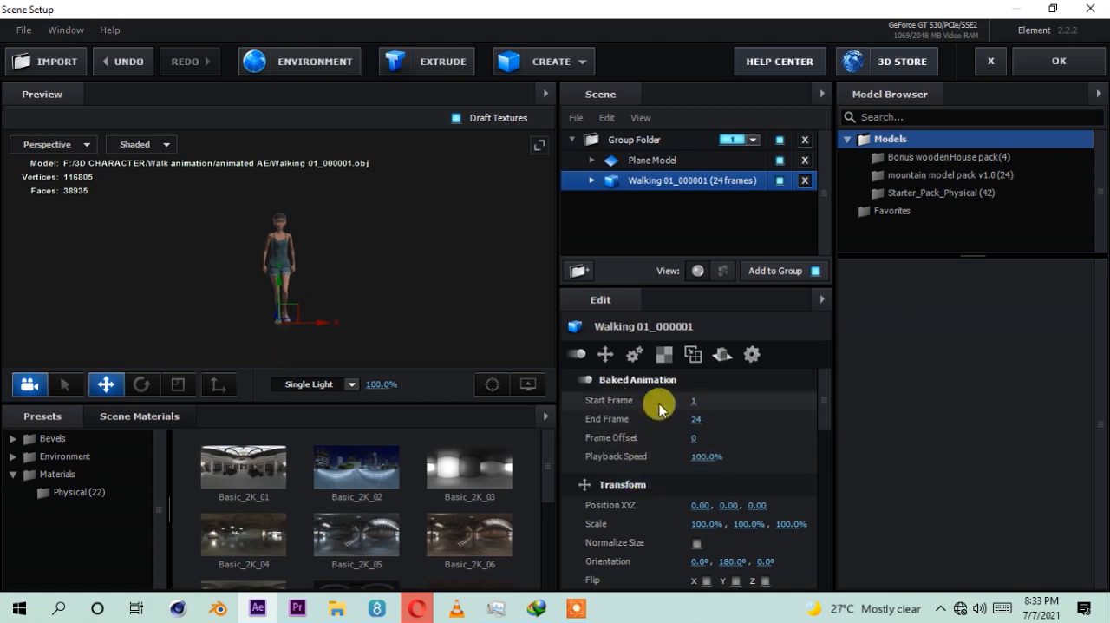
click(1055, 63)
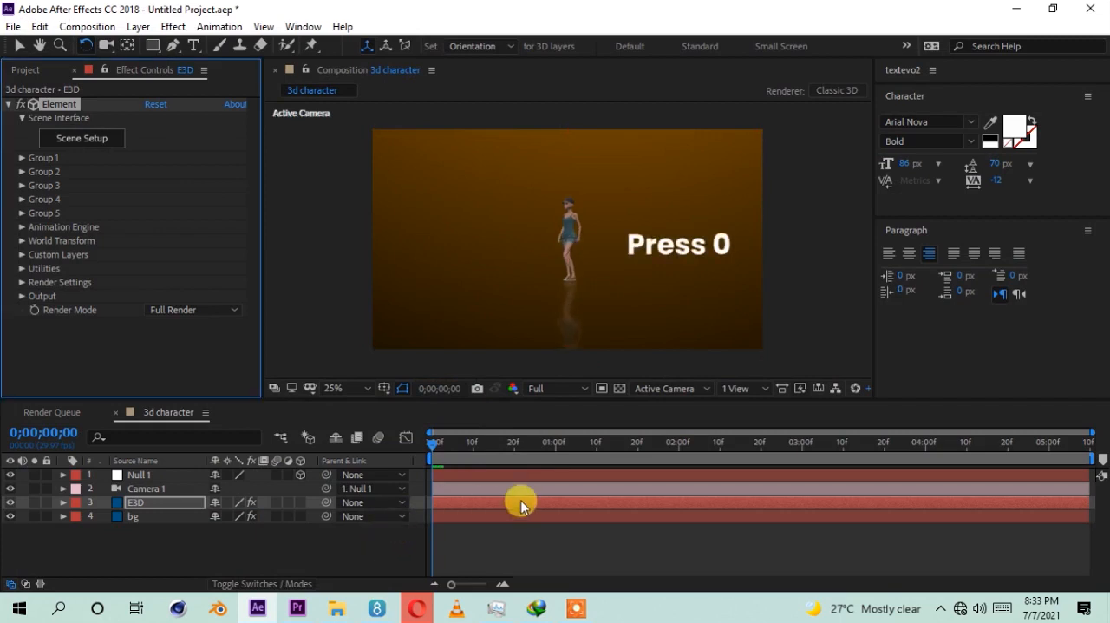
Step: Preview the corrected walk animation and end the work area at 0;00;03;00
key(KP_0)
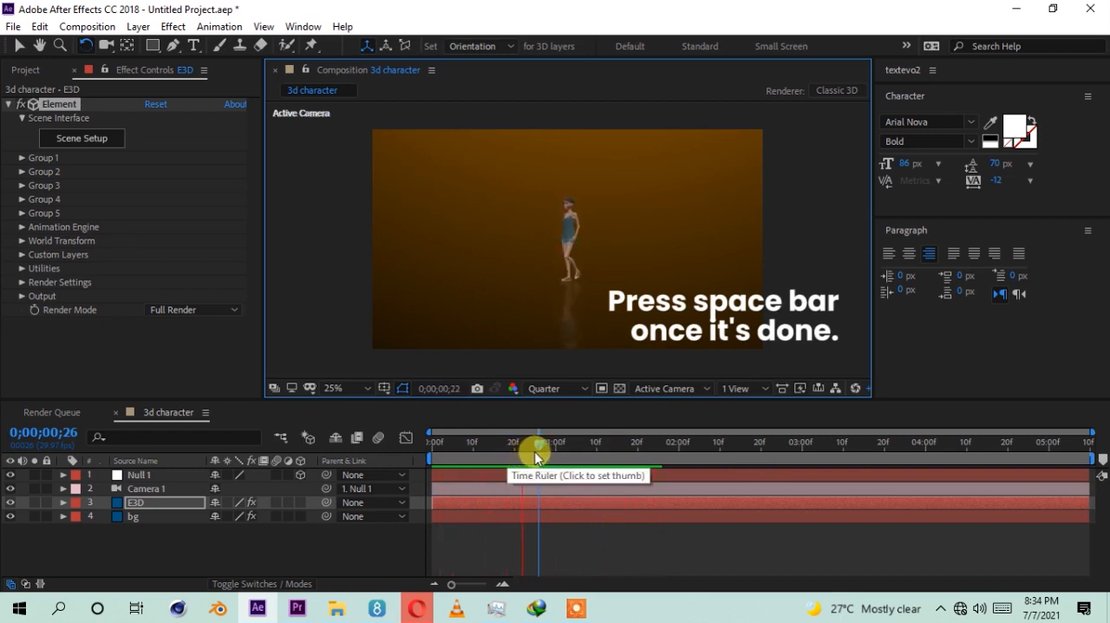
drag(763, 447, 805, 454)
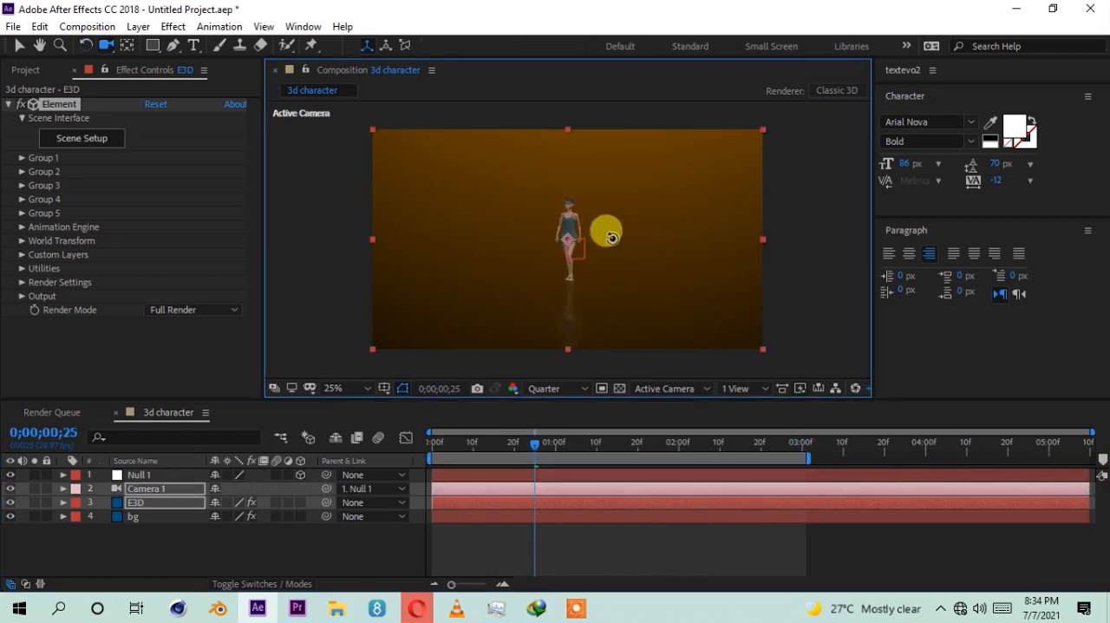
Step: Orbit the camera around the character to a nearly frontal view and move it closer so the character appears larger
drag(610, 236, 639, 231)
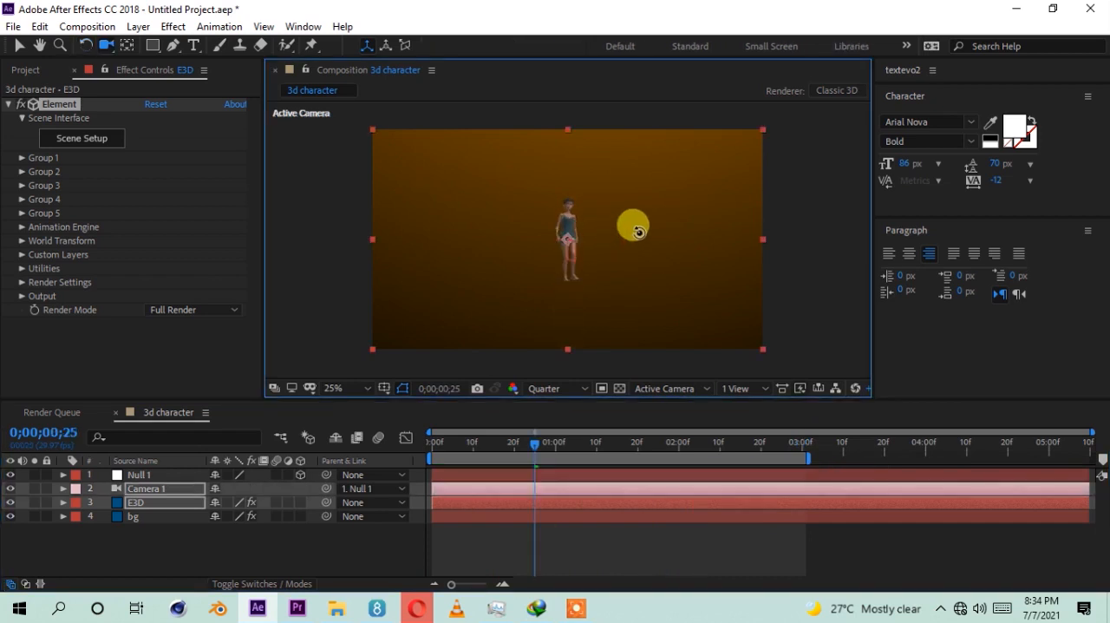
click(574, 238)
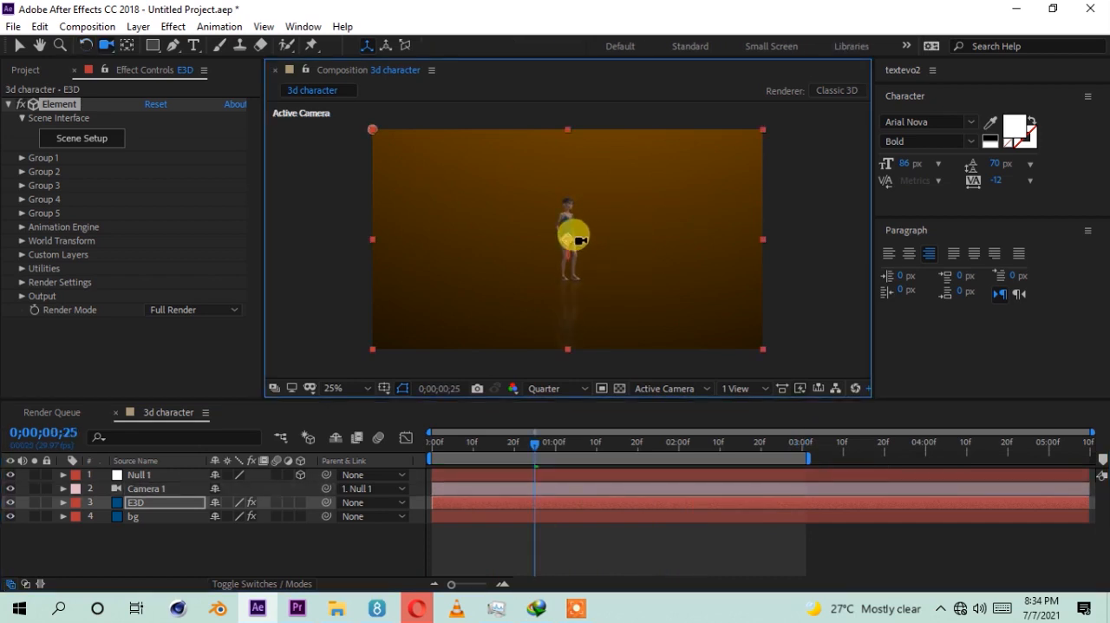
drag(581, 220, 584, 191)
click(588, 251)
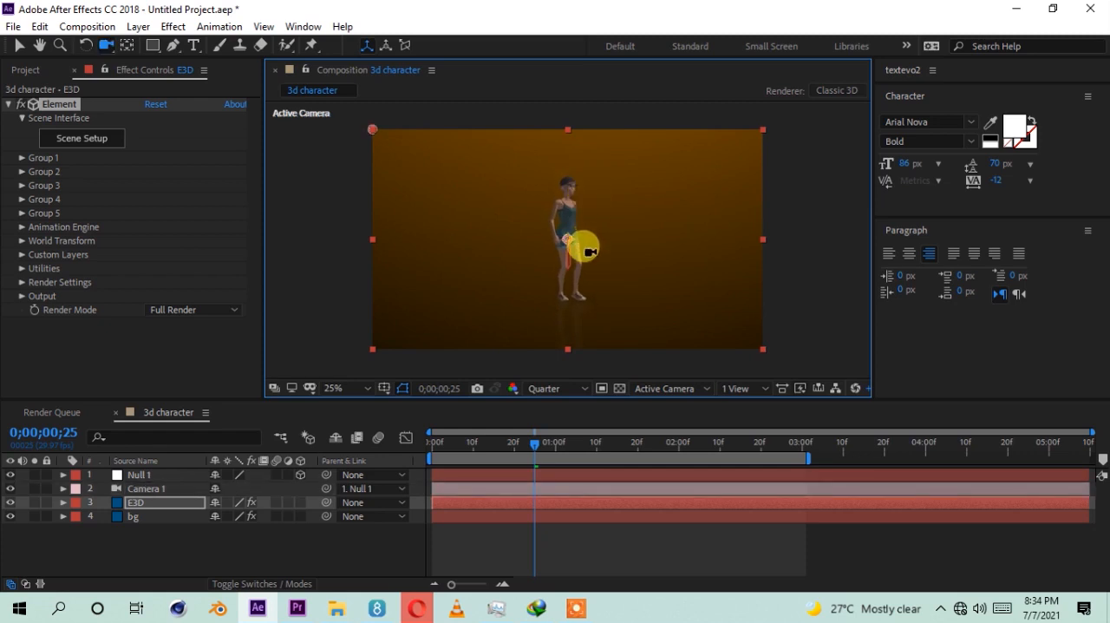
click(573, 253)
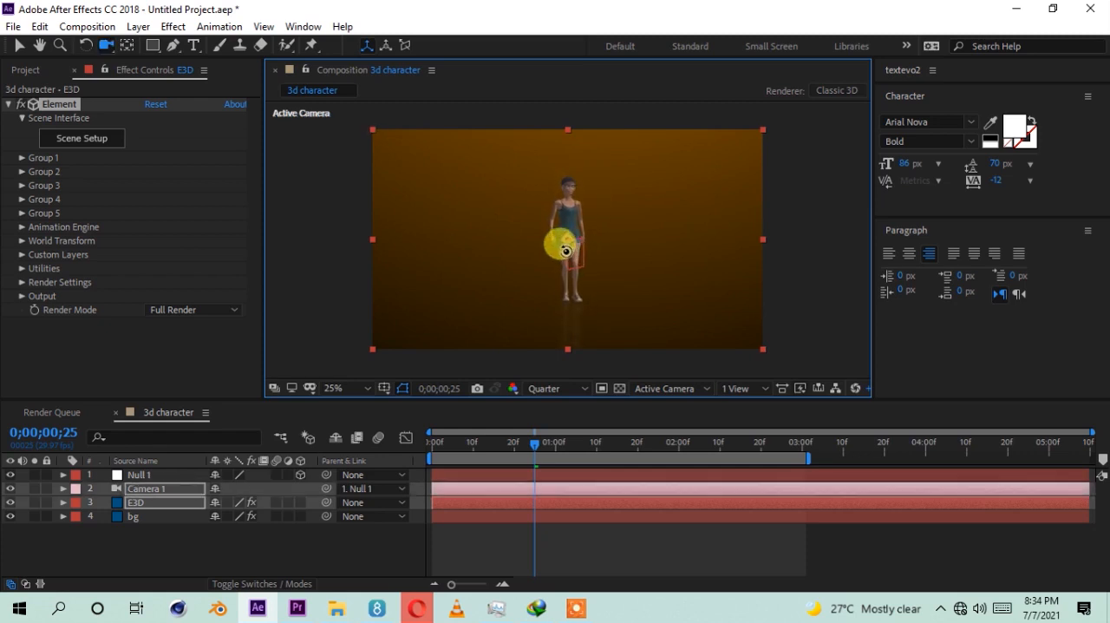
Step: In the E3D layer's Element render settings, enable ambient occlusion and set the SSAO intensity to 5
click(152, 502)
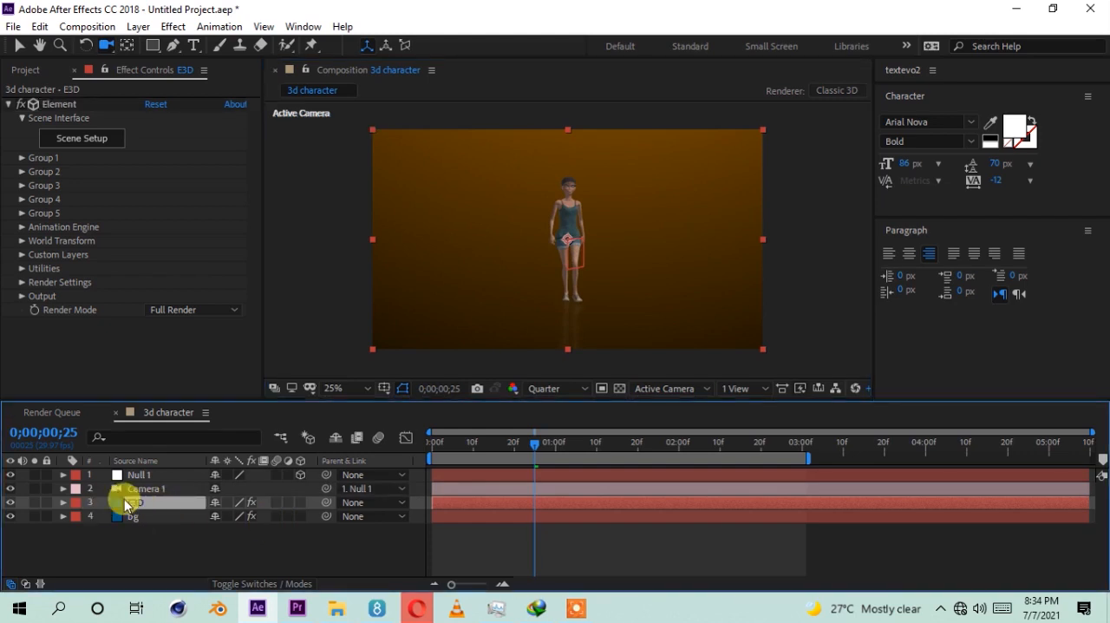
click(21, 282)
scroll(61, 273, down, 3)
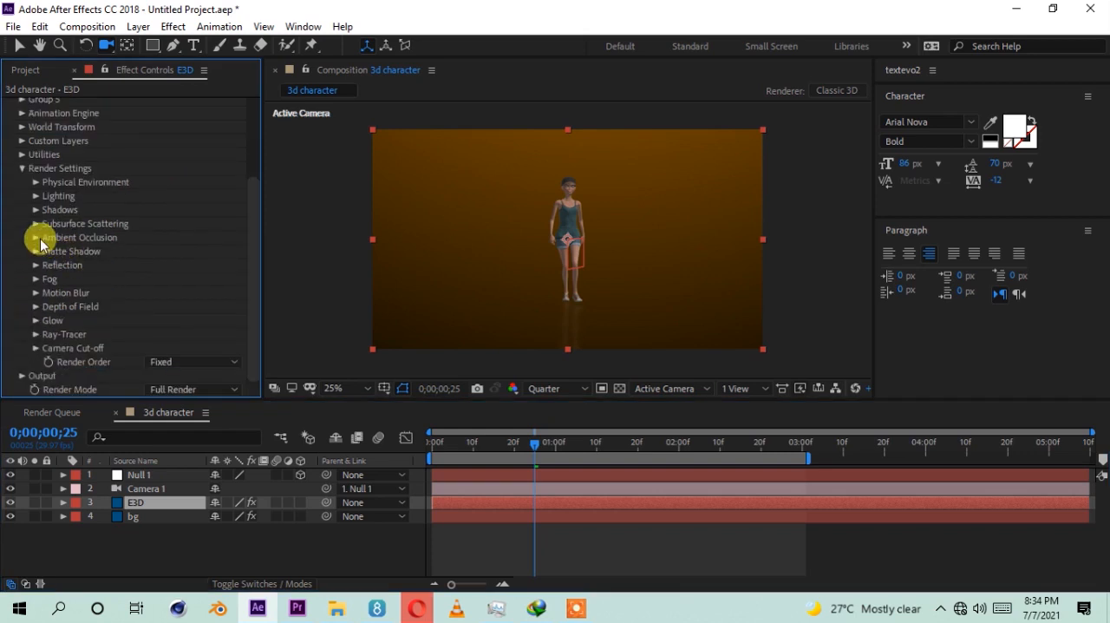
click(37, 238)
scroll(60, 253, down, 2)
click(148, 197)
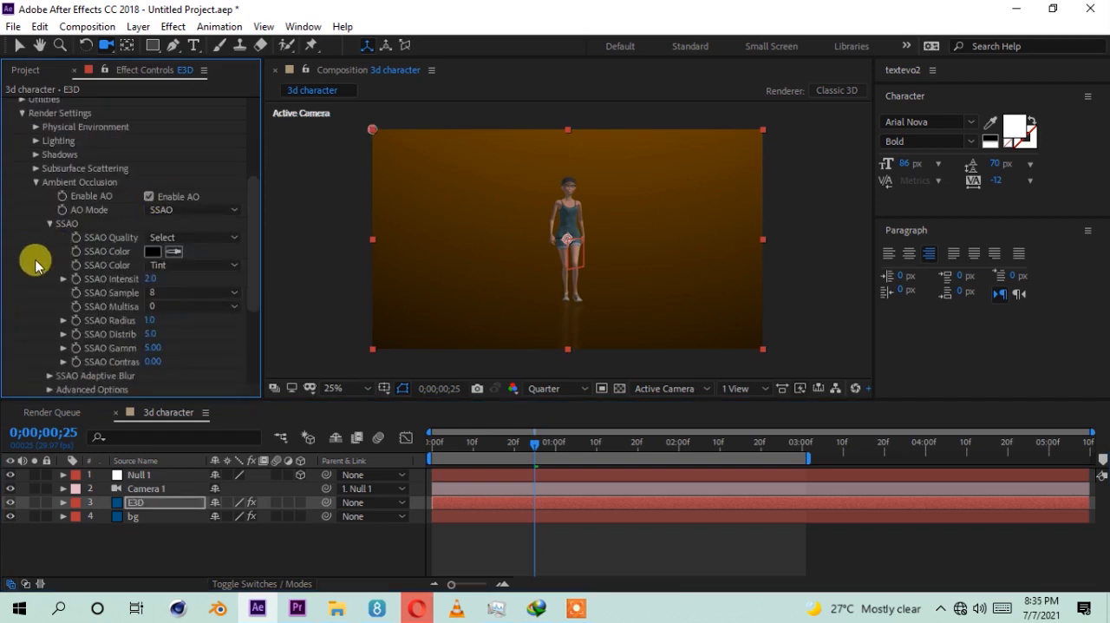
click(149, 278)
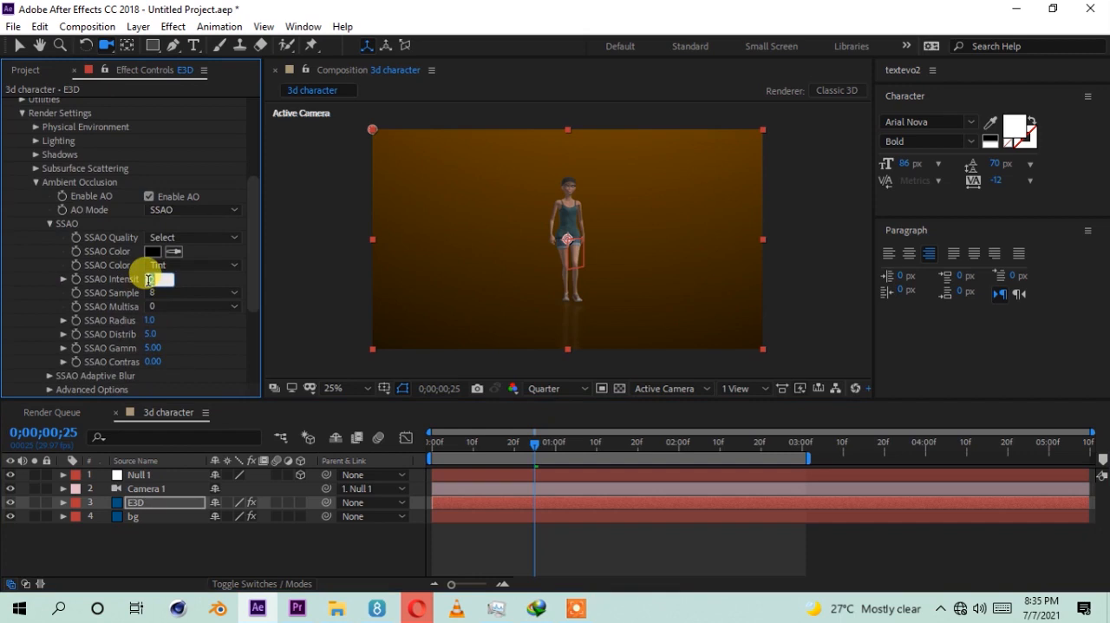
key(Return)
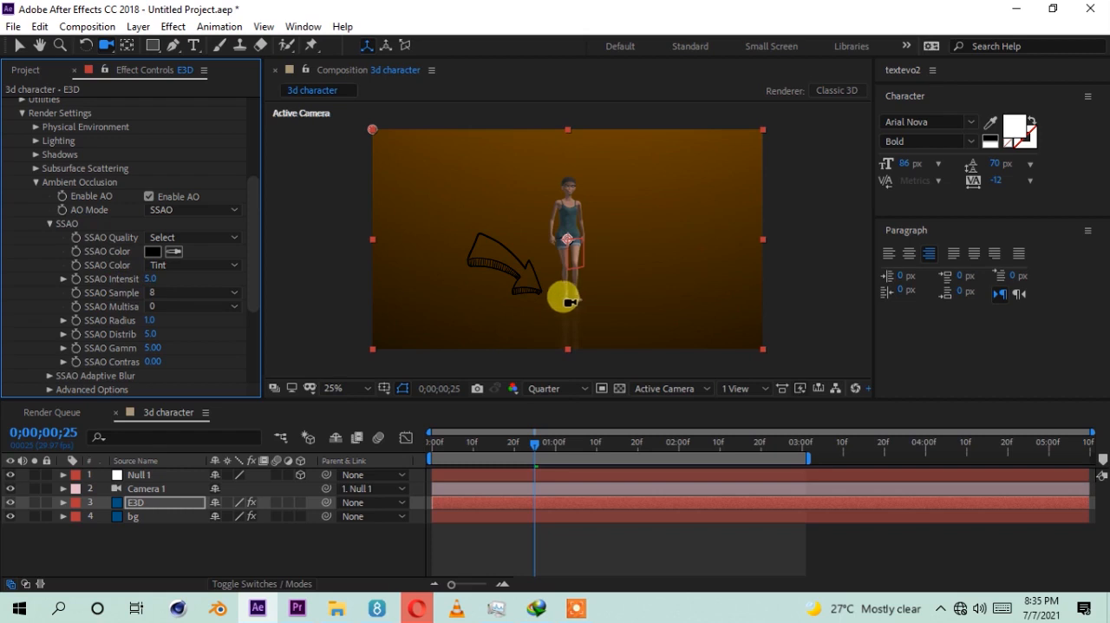
mouse_move(566, 301)
mouse_down()
mouse_move(537, 299)
mouse_move(570, 309)
mouse_up()
Step: Set the E3D layer's SSAO intensity to 12
click(147, 279)
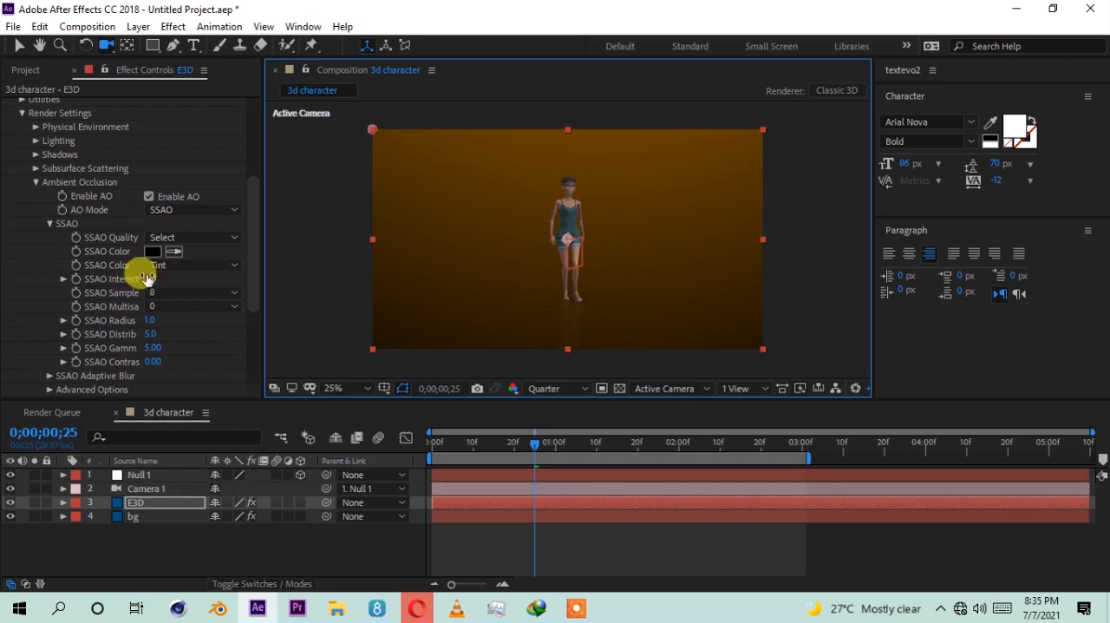
click(161, 278)
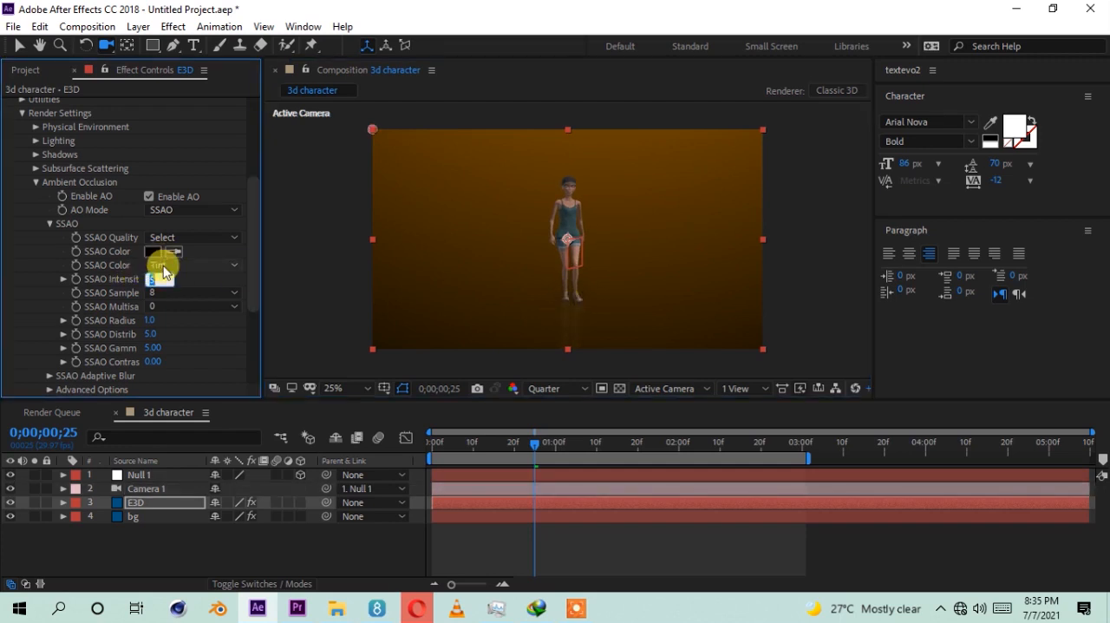
text(12)
click(163, 272)
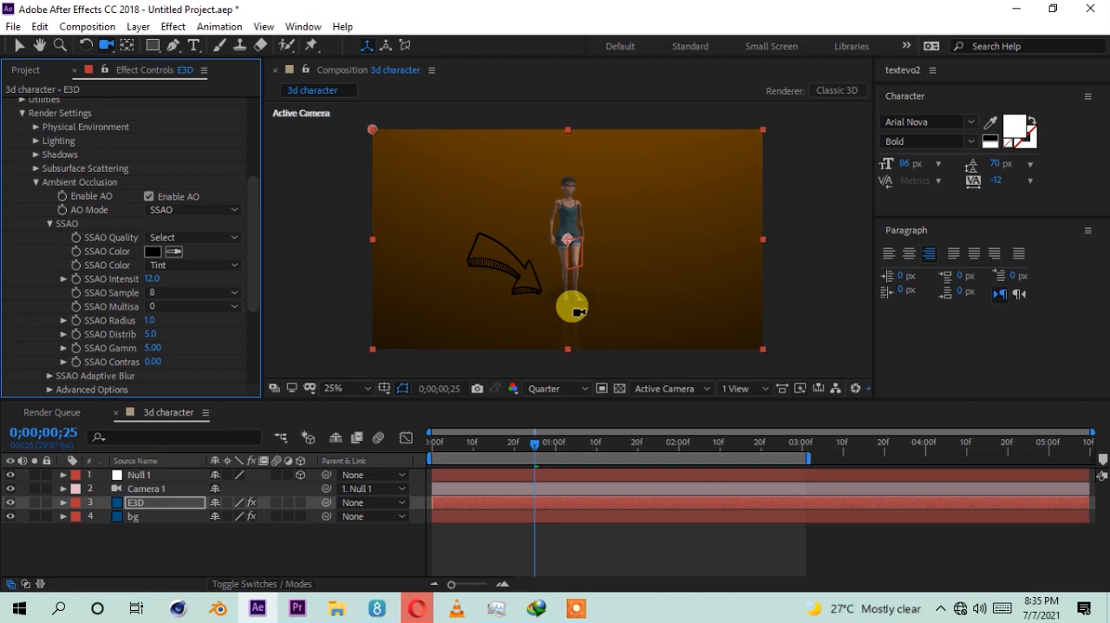
Step: Scrub through the walk animation to check the contact shadow under the feet, stopping at 0;00;01;17
click(493, 538)
click(568, 447)
drag(611, 446, 692, 448)
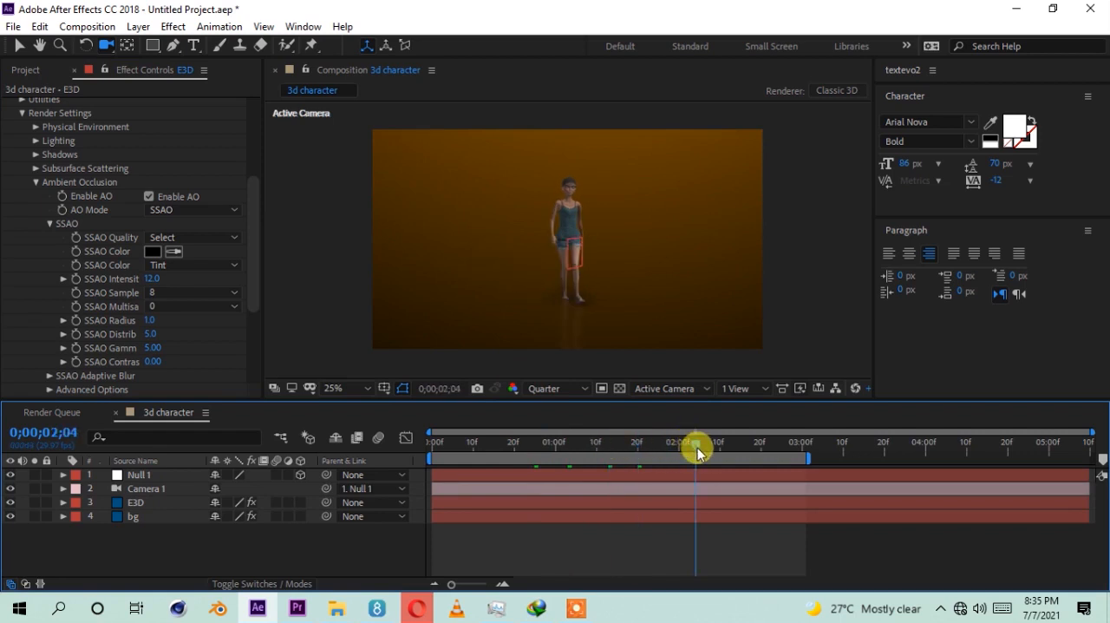
click(426, 445)
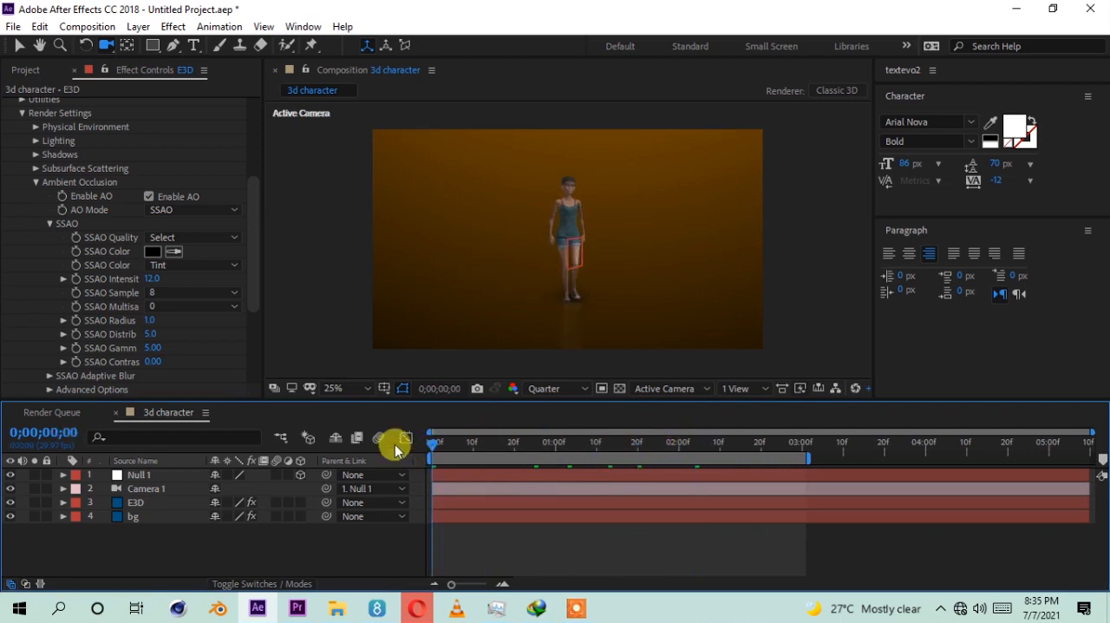
drag(458, 446, 626, 446)
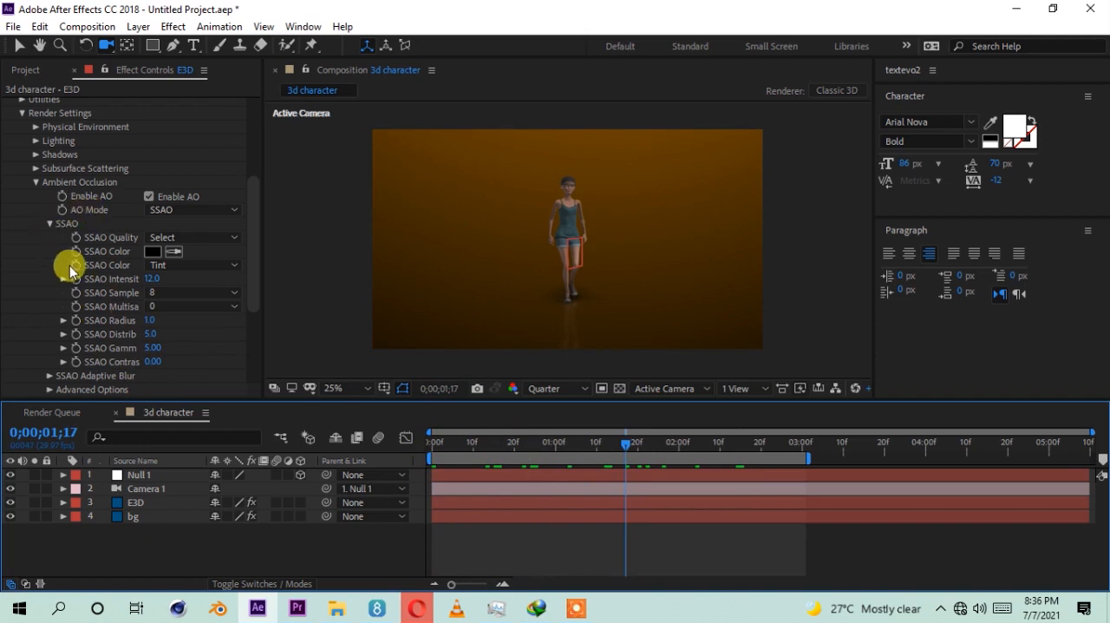
Step: Set Add Lighting to 360 in the E3D layer's Element lighting settings
scroll(70, 267, up, 1)
click(35, 219)
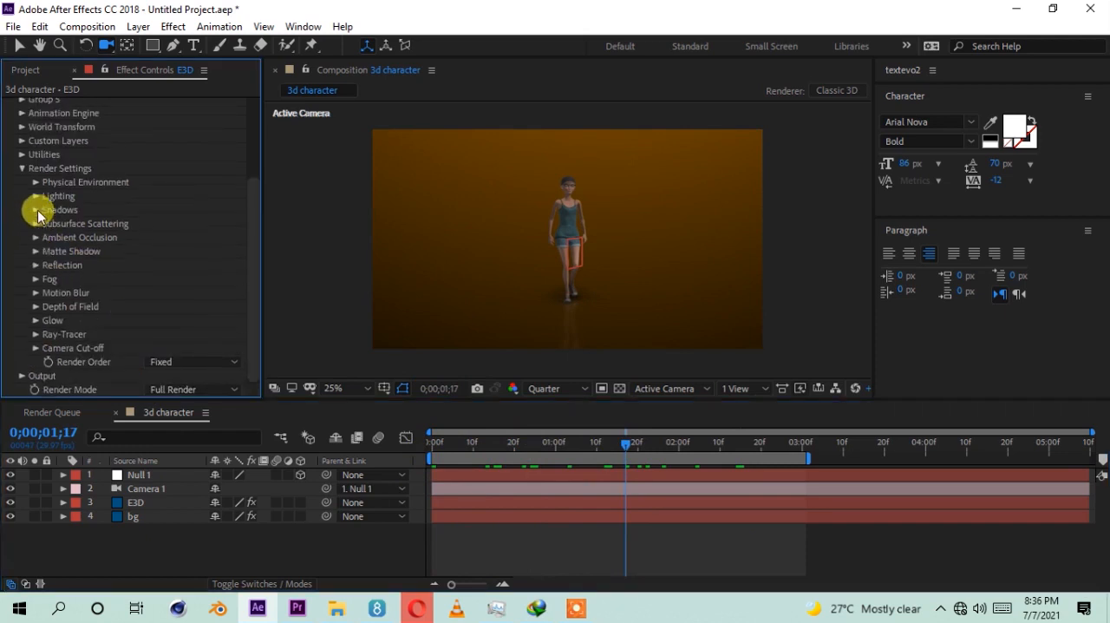
click(36, 196)
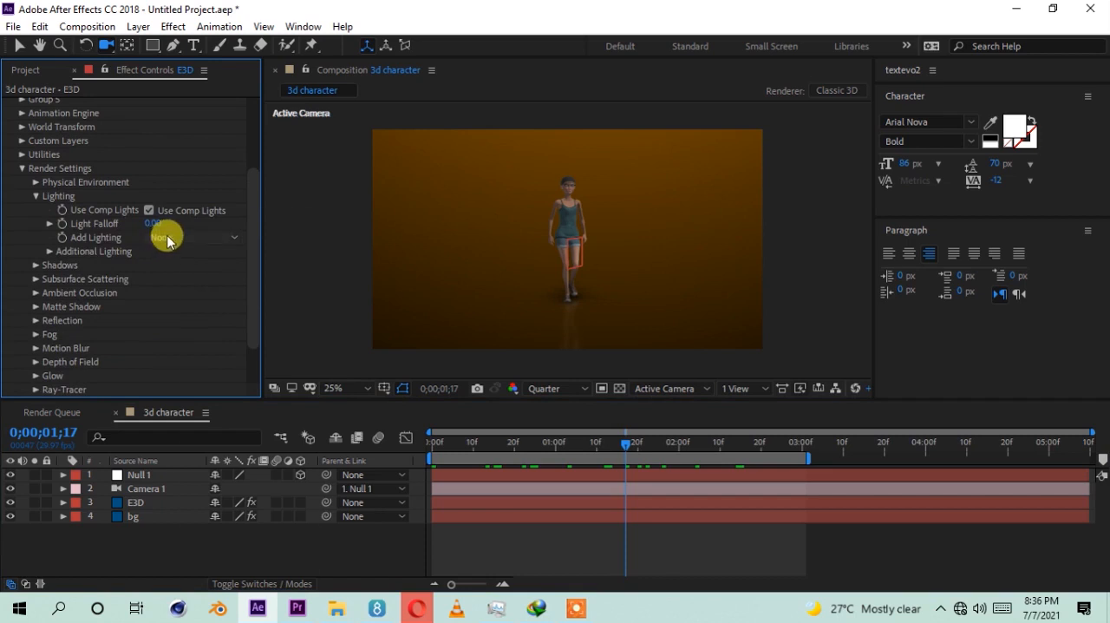
click(164, 237)
click(235, 441)
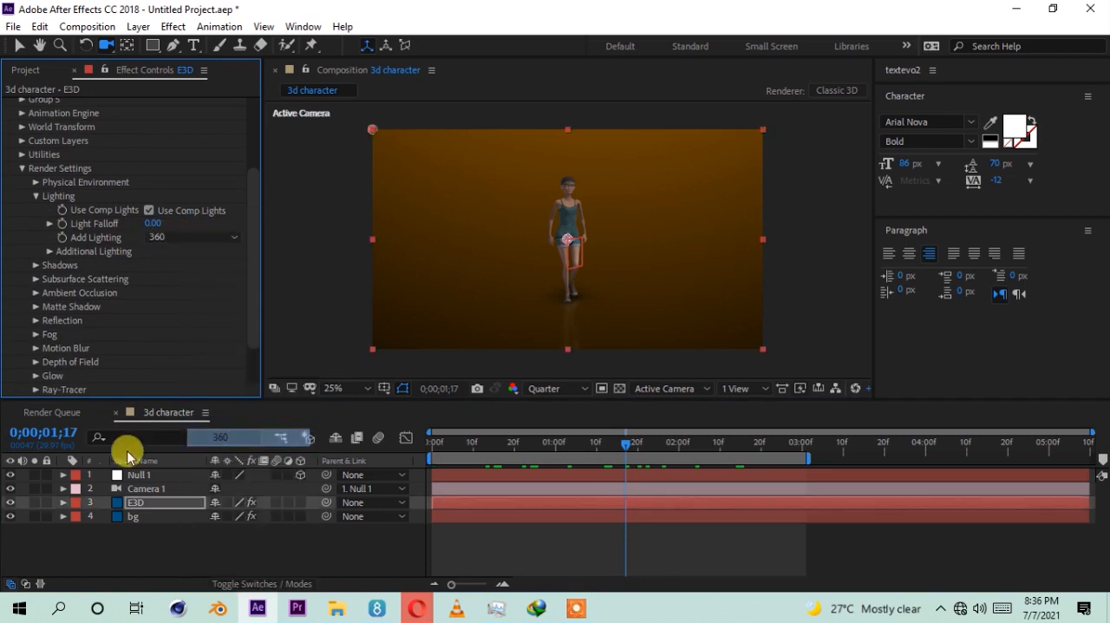
Step: View the character at 50% magnification and set the preview resolution to Half
scroll(545, 221, up, 2)
scroll(542, 226, down, 2)
scroll(540, 230, up, 2)
click(553, 390)
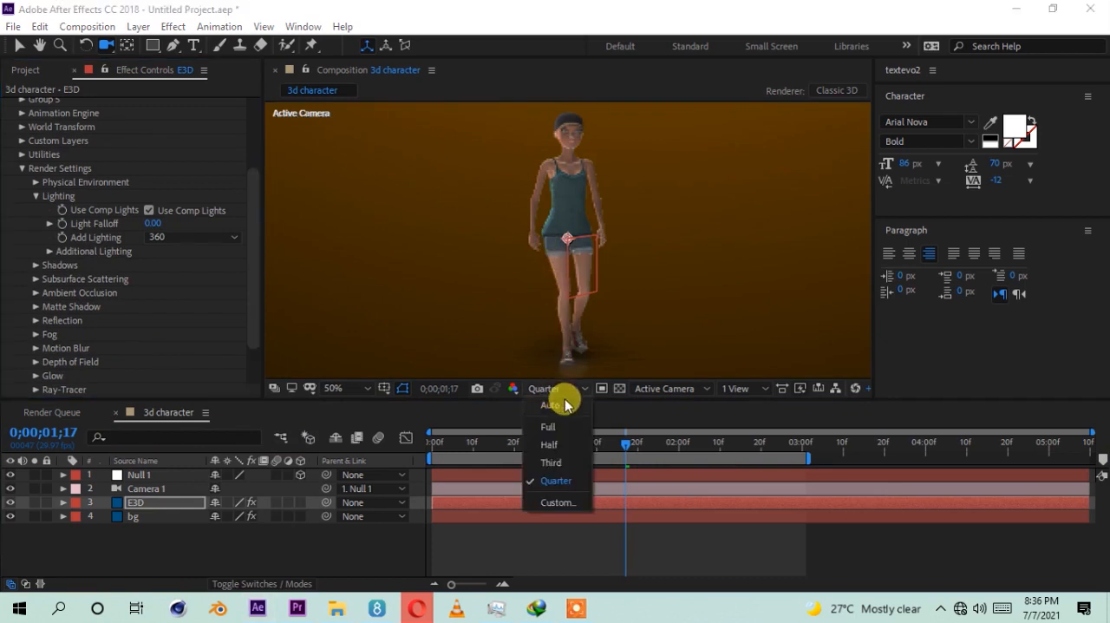
click(551, 445)
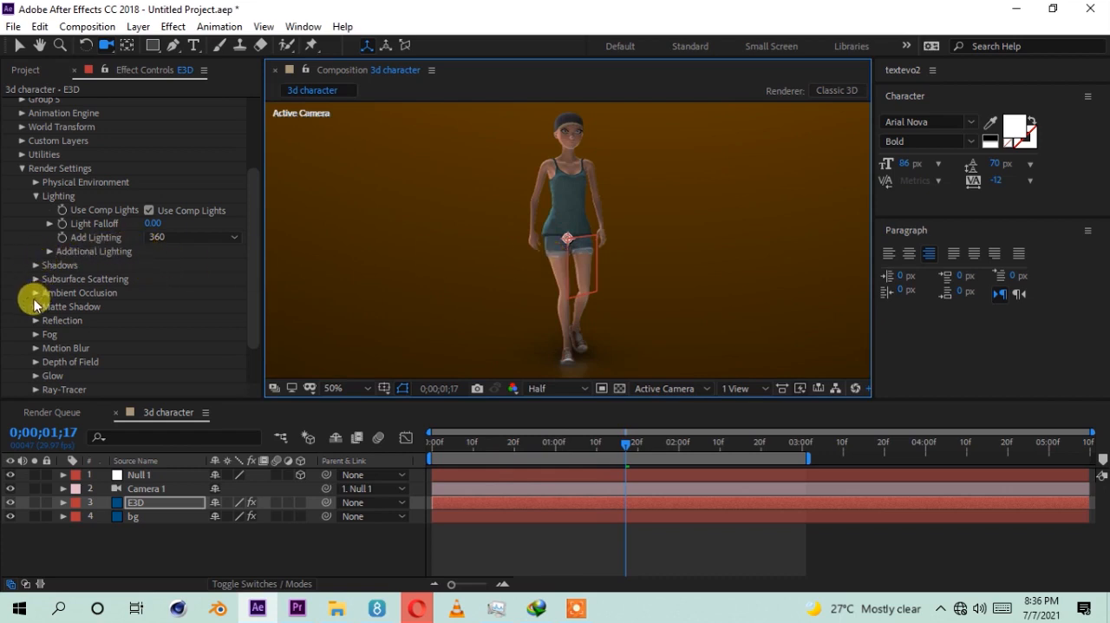
Step: Set the Y rotation of Element's physical environment to 349° to change the reflected light on the character
click(35, 181)
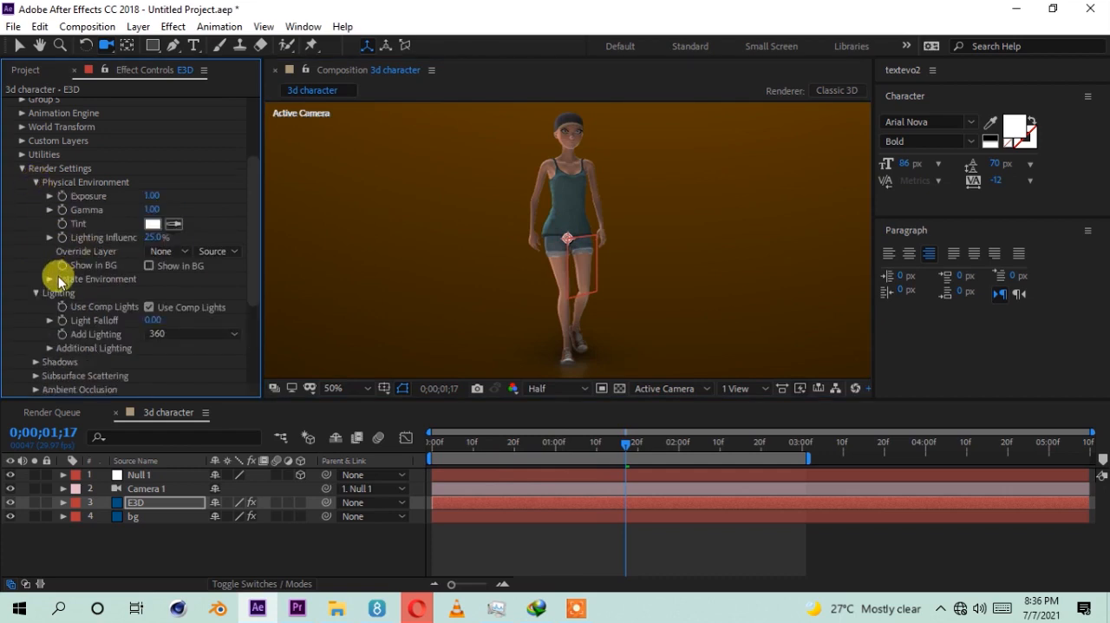
click(49, 279)
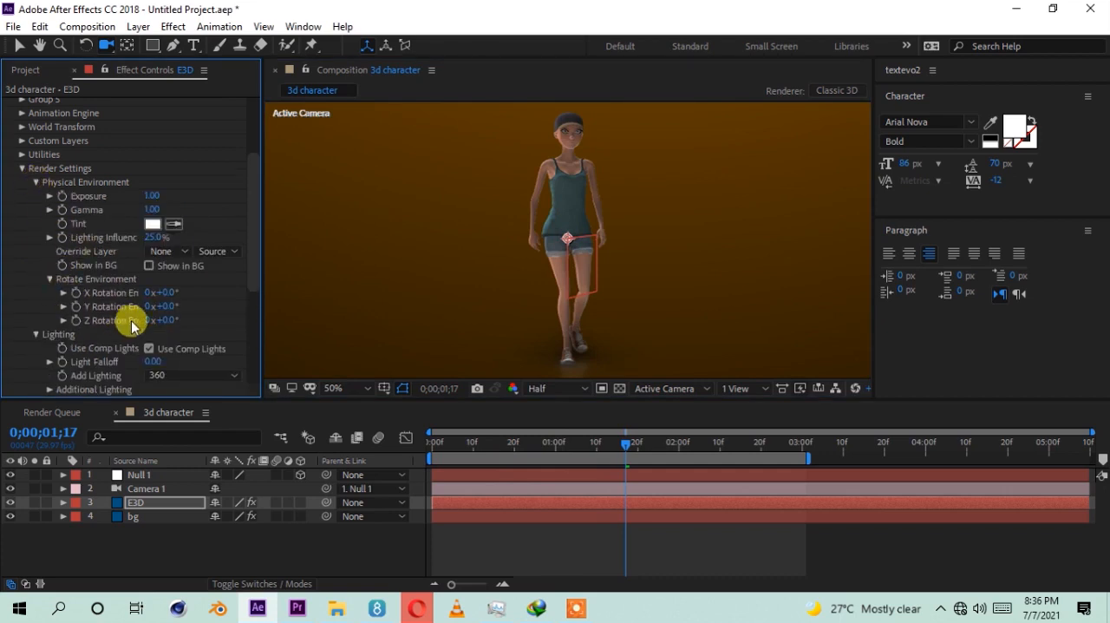
drag(169, 306, 435, 289)
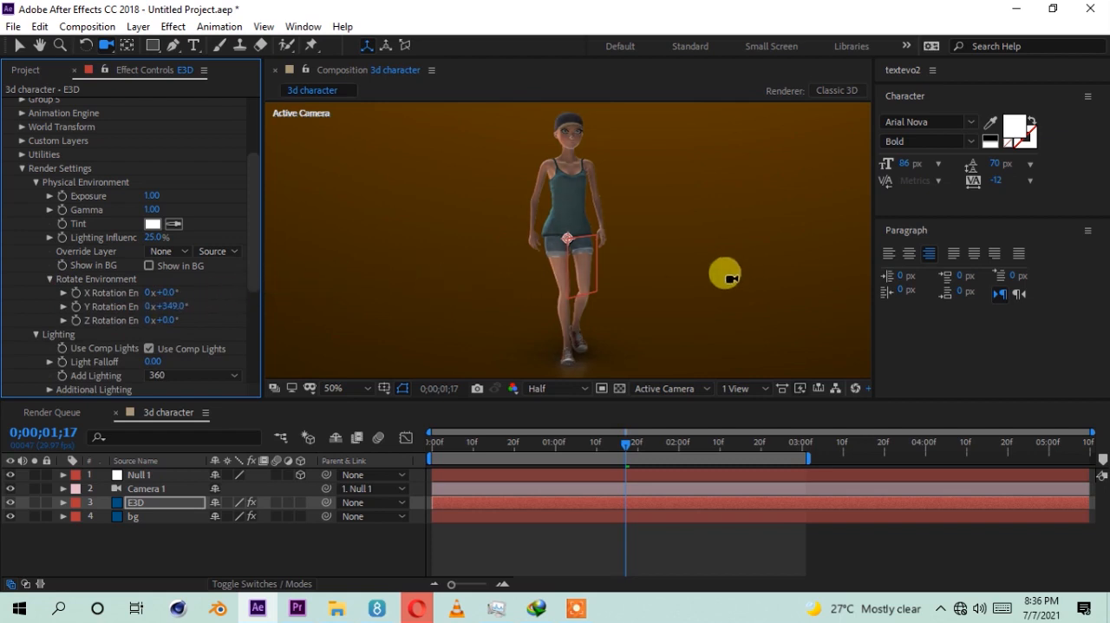
scroll(601, 278, down, 2)
scroll(550, 279, up, 2)
scroll(550, 280, down, 2)
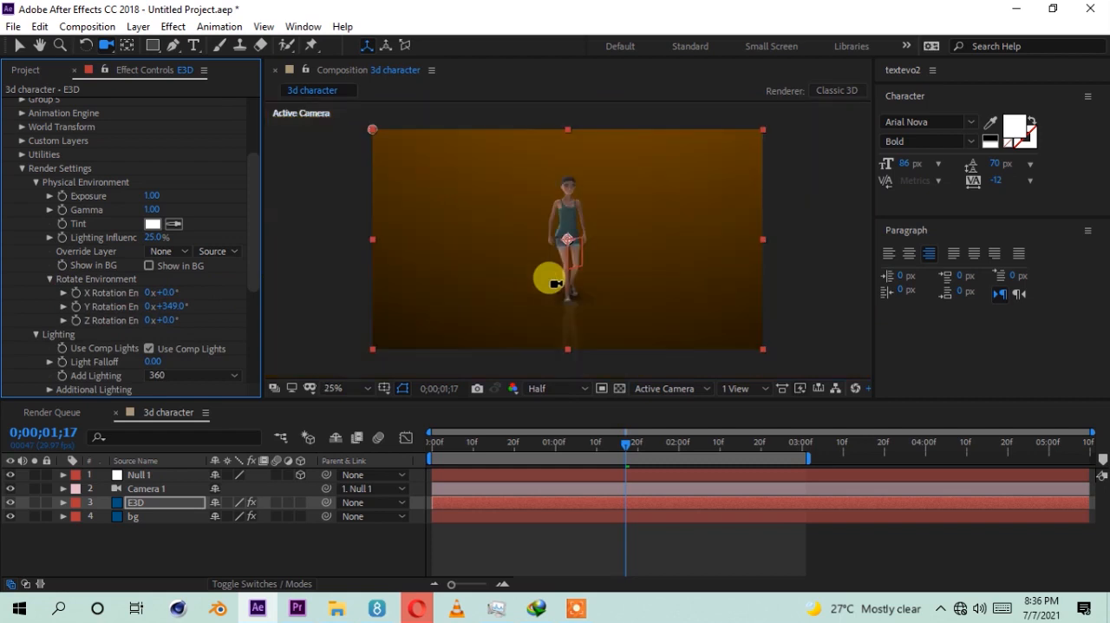
Step: Hide the bg layer so the character shows against black
key(v)
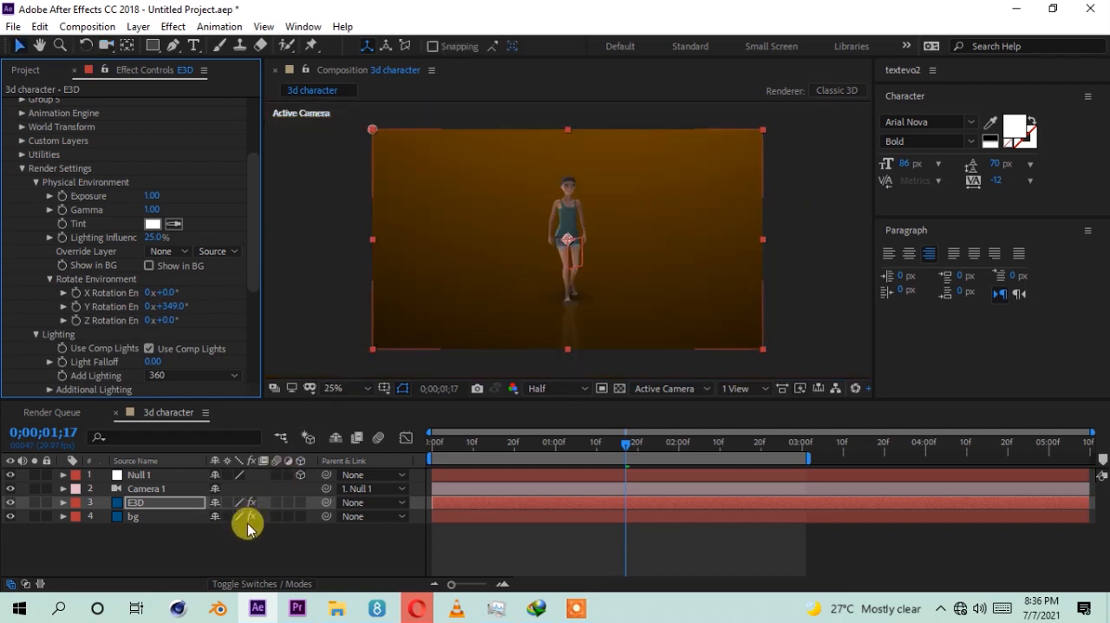
click(173, 555)
click(10, 516)
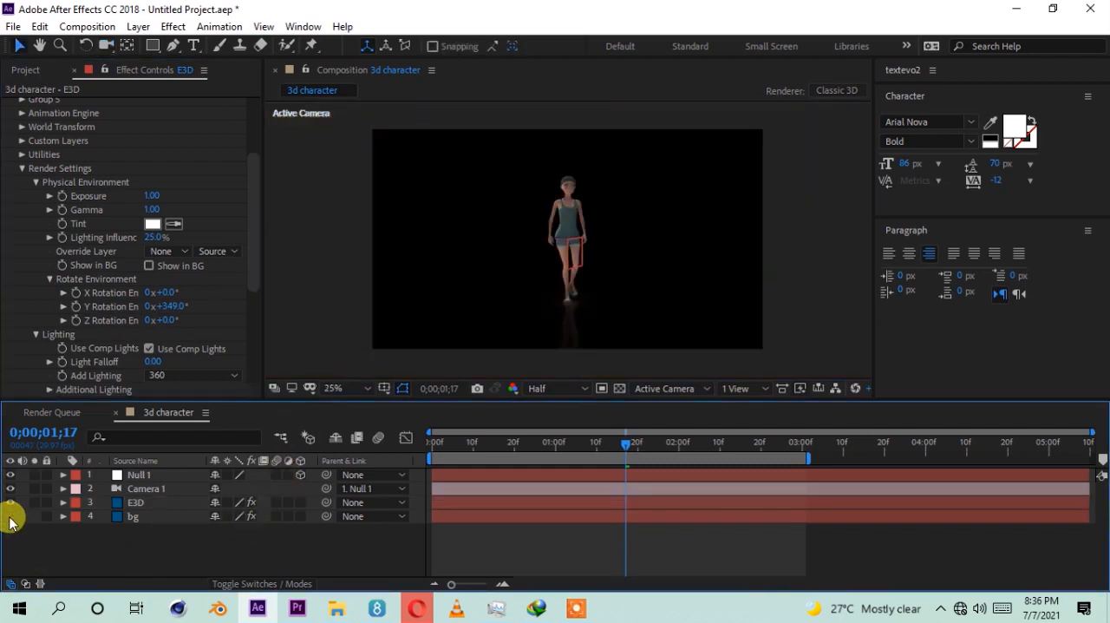
click(10, 517)
click(10, 517)
Step: Create a white point light named Point Light 1 at 100% intensity
right_click(149, 559)
mouse_move(210, 387)
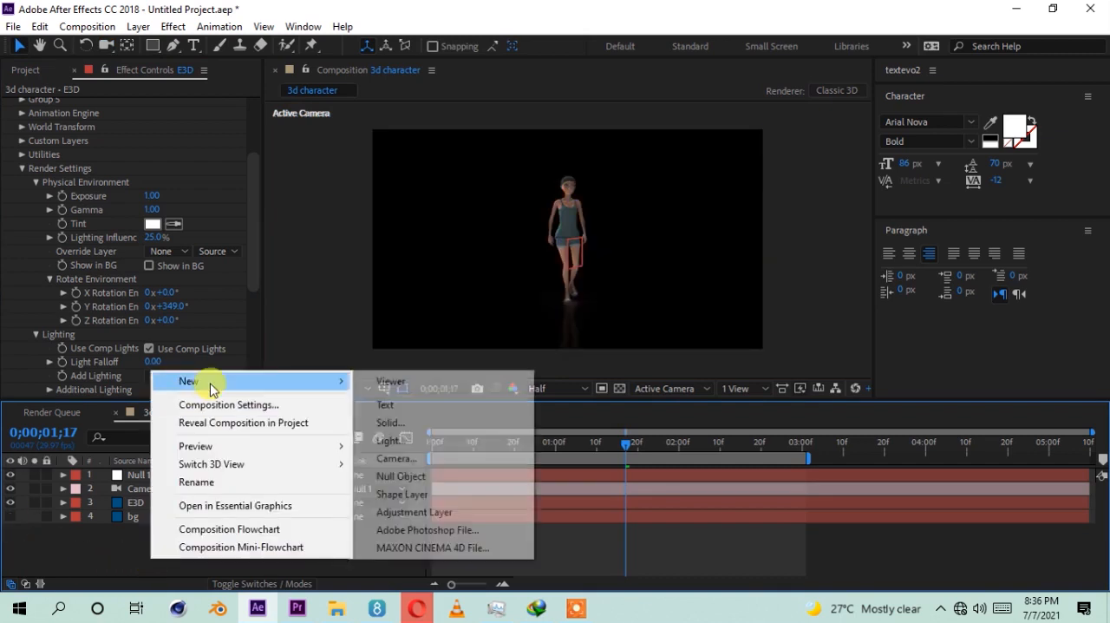
click(389, 439)
drag(565, 79, 885, 108)
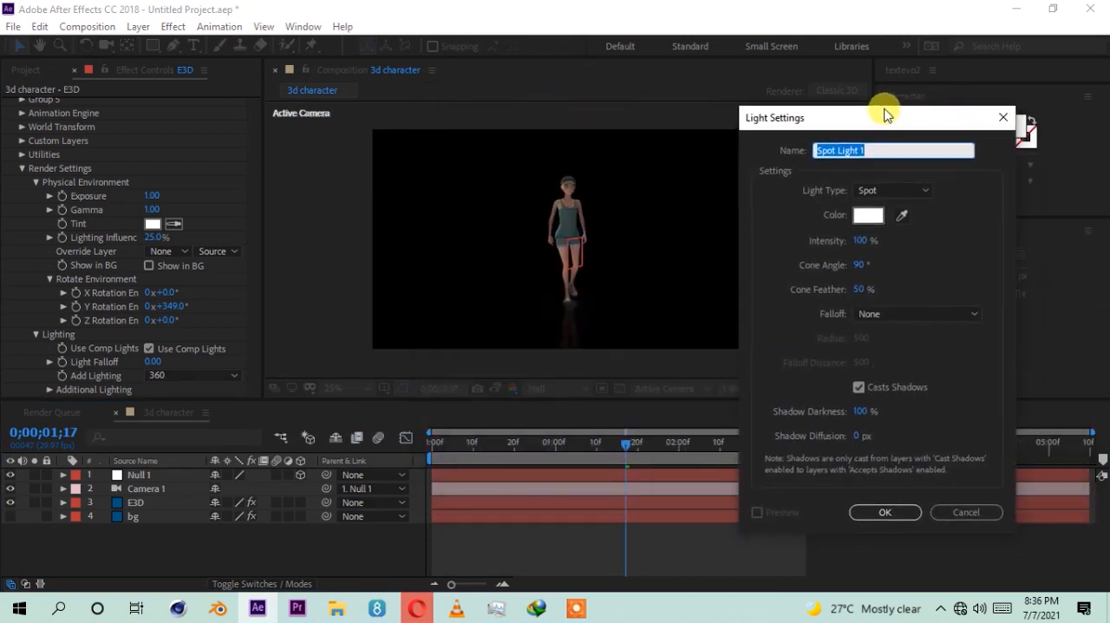
click(879, 191)
click(881, 244)
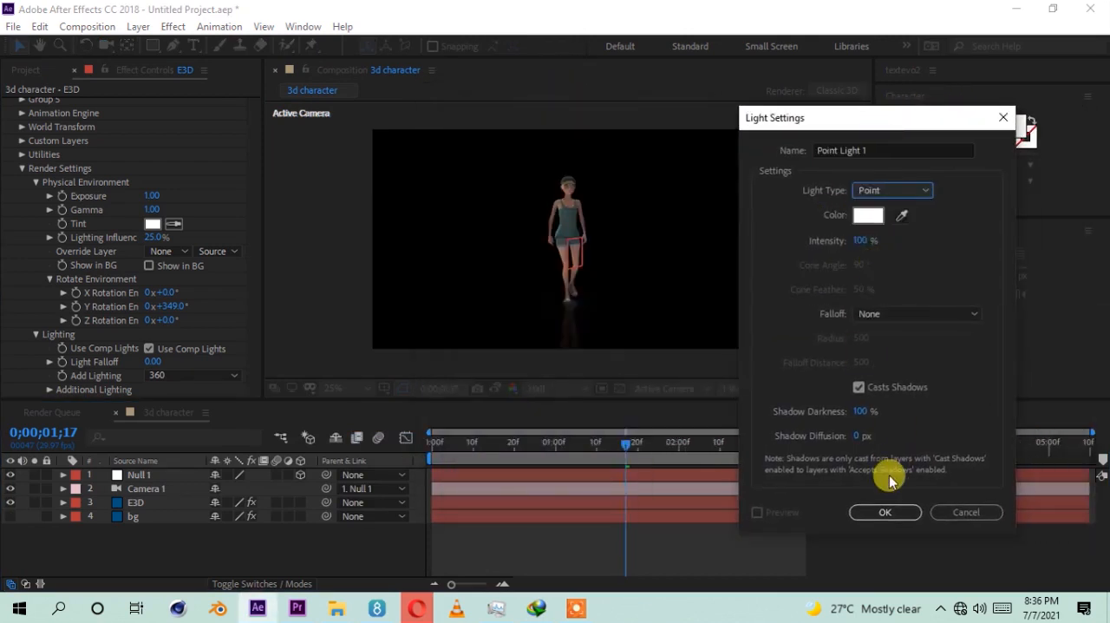
click(882, 510)
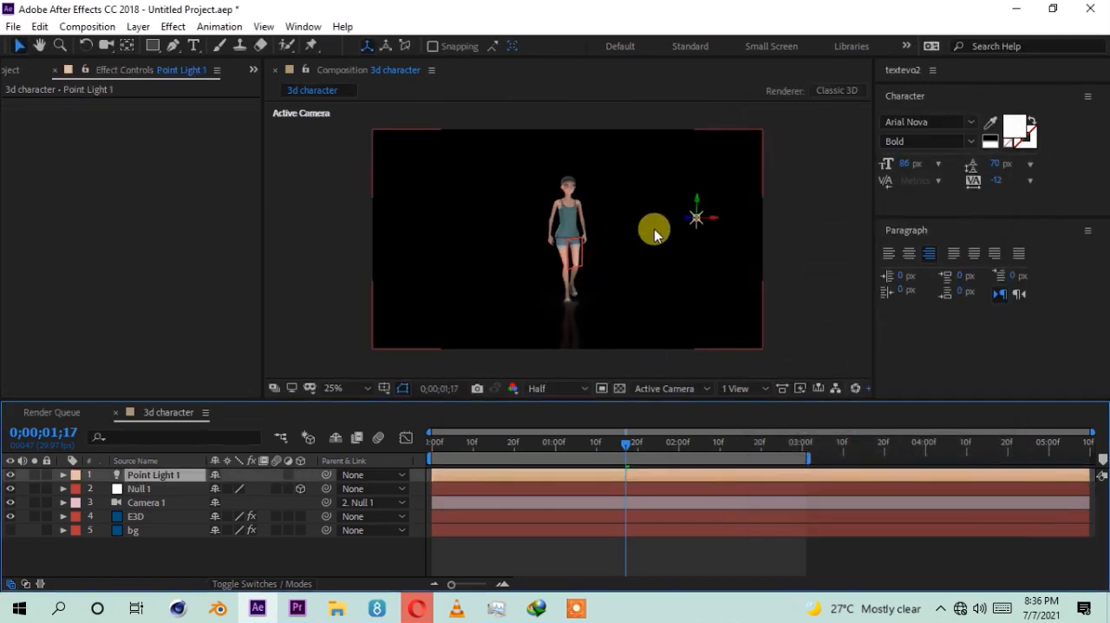
Step: View the character at 50% magnification and set the preview resolution to Full
scroll(583, 150, up, 1)
scroll(588, 145, up, 1)
scroll(594, 148, down, 1)
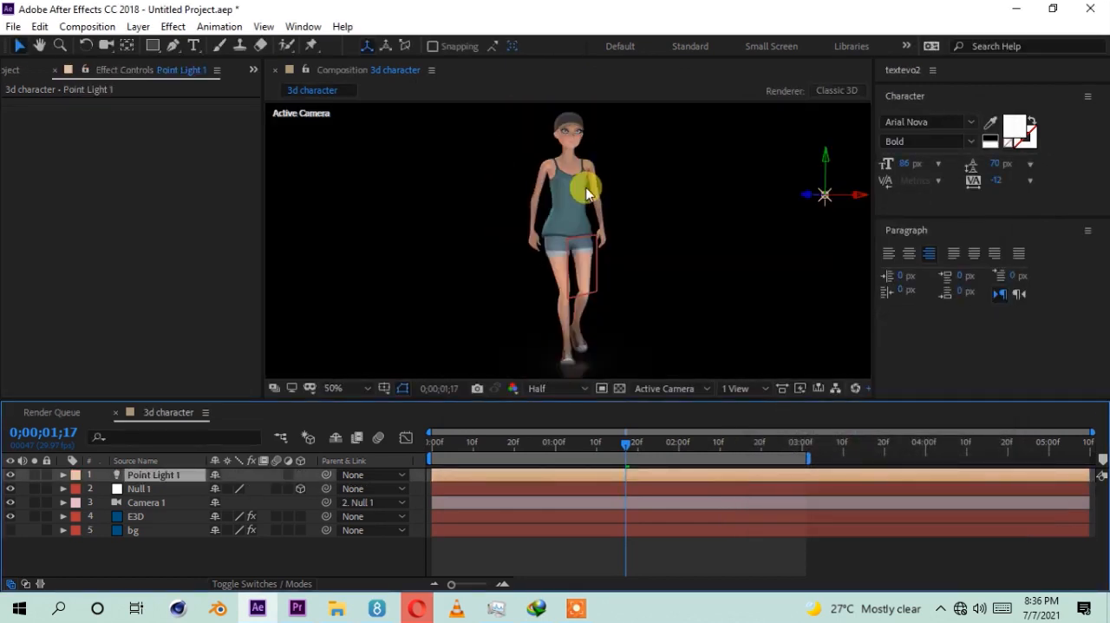
click(556, 388)
click(555, 427)
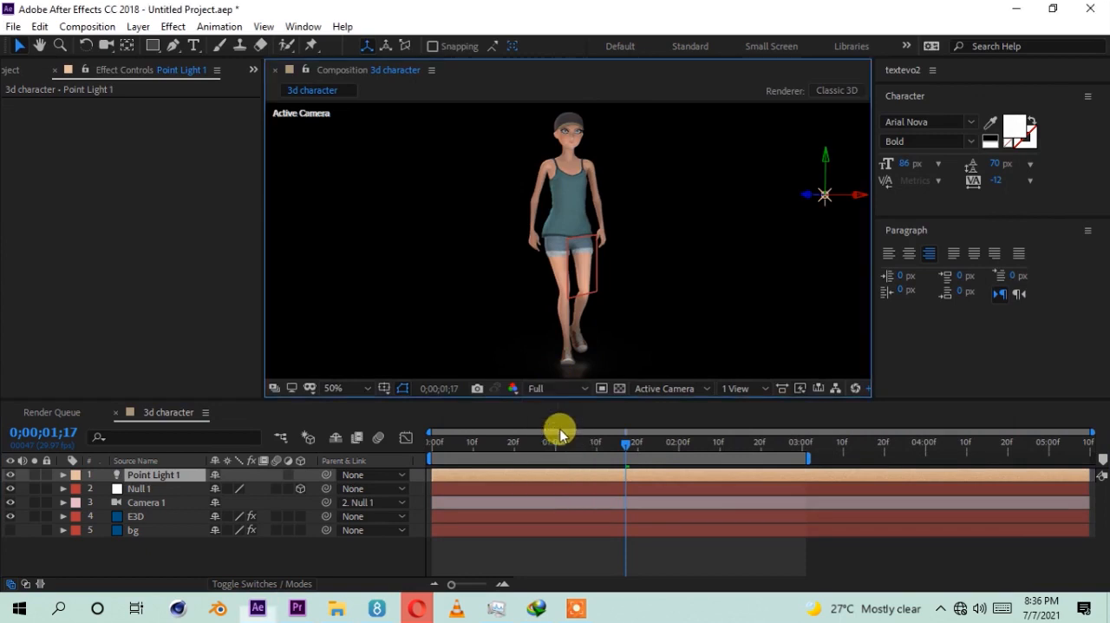
Step: Move Point Light 1 in depth along its Z axis and shift it along X away from the character
drag(623, 221, 613, 241)
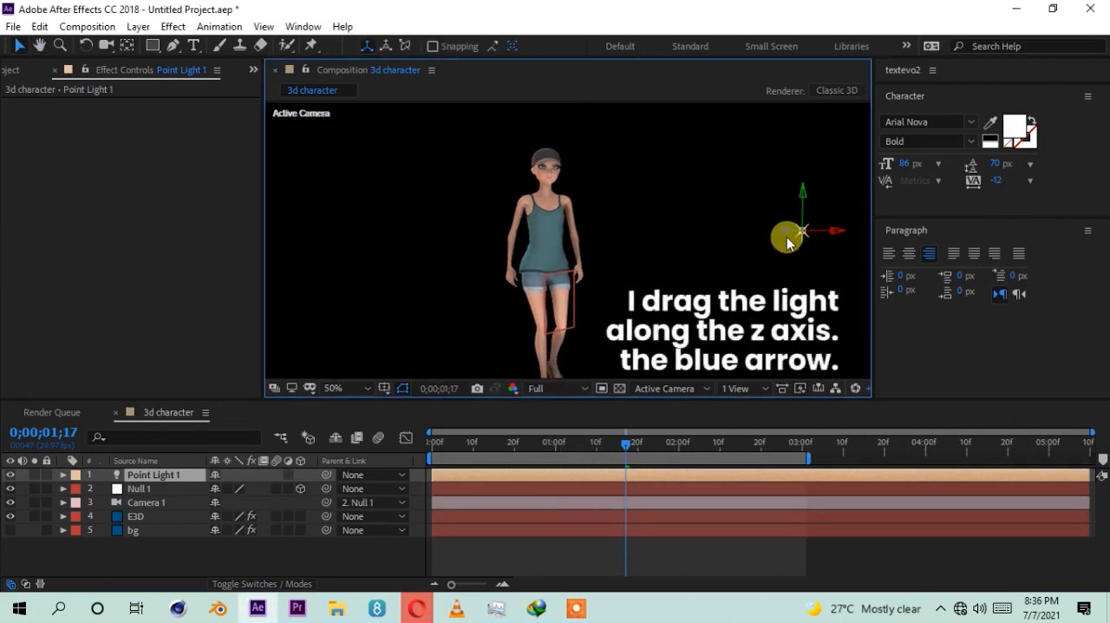
drag(794, 233, 508, 221)
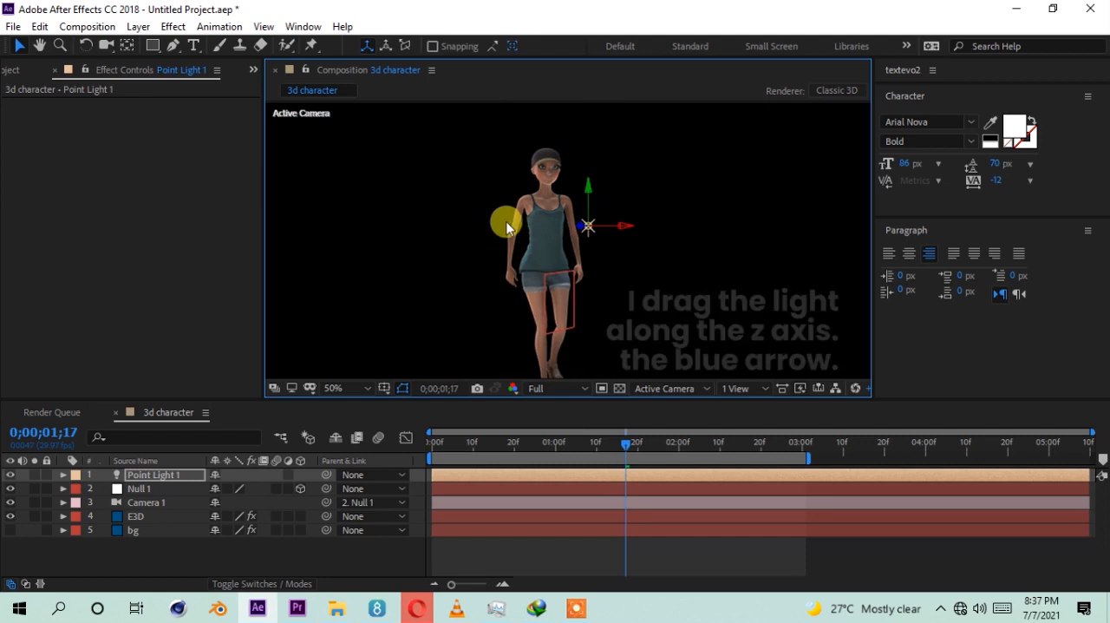
drag(627, 222, 730, 233)
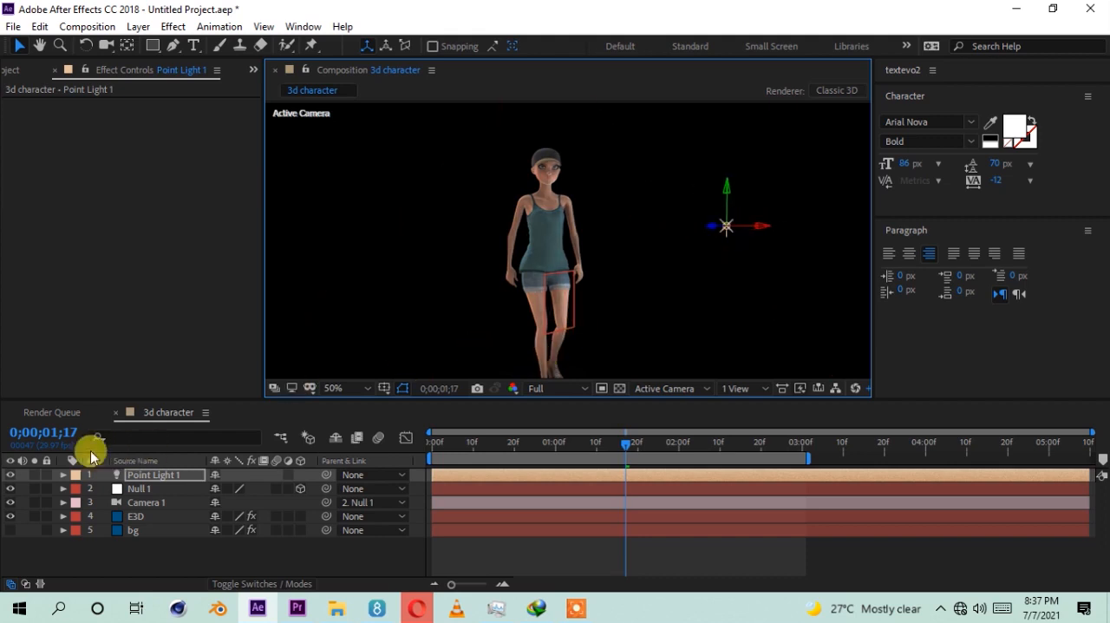
Step: Toggle Point Light 1's visibility to compare the character's lighting with and without it, including close up, leaving the light on
click(11, 477)
click(10, 475)
click(10, 475)
click(10, 475)
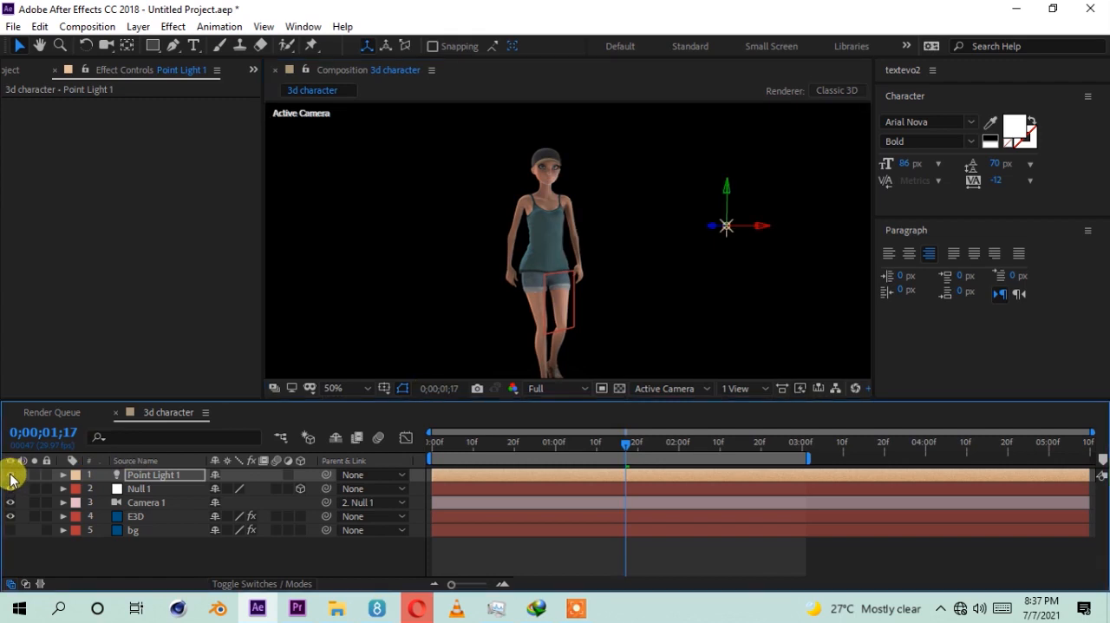
scroll(527, 207, up, 1)
drag(551, 196, 459, 277)
key(v)
click(11, 476)
click(11, 476)
scroll(527, 234, down, 1)
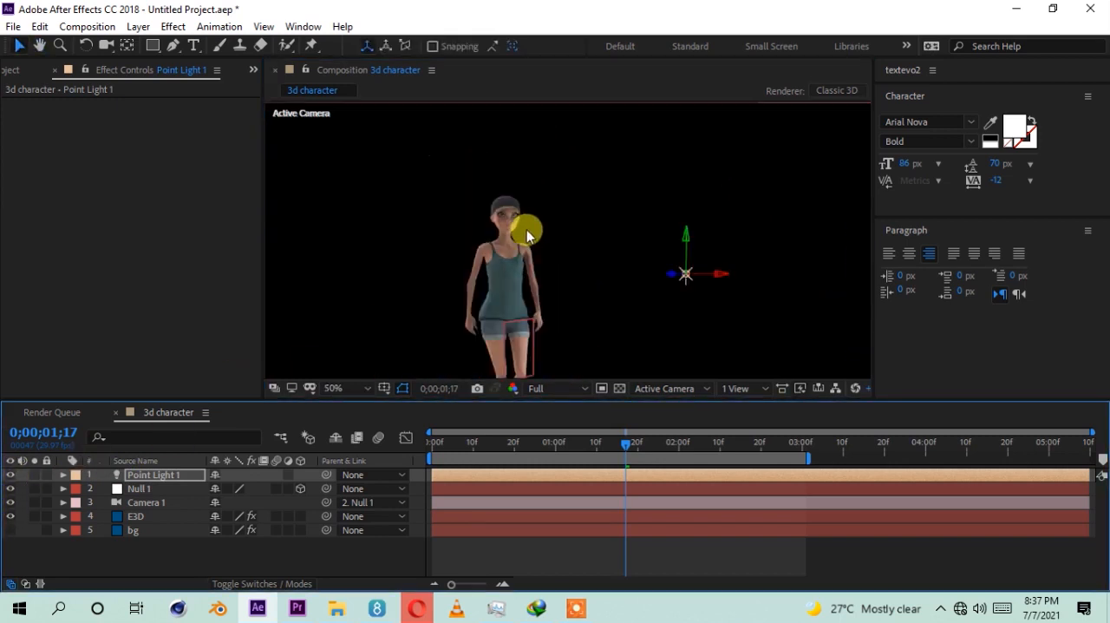
Step: Duplicate Point Light 1 and move the copy along X to the opposite side of the character
key(h)
drag(533, 280, 544, 222)
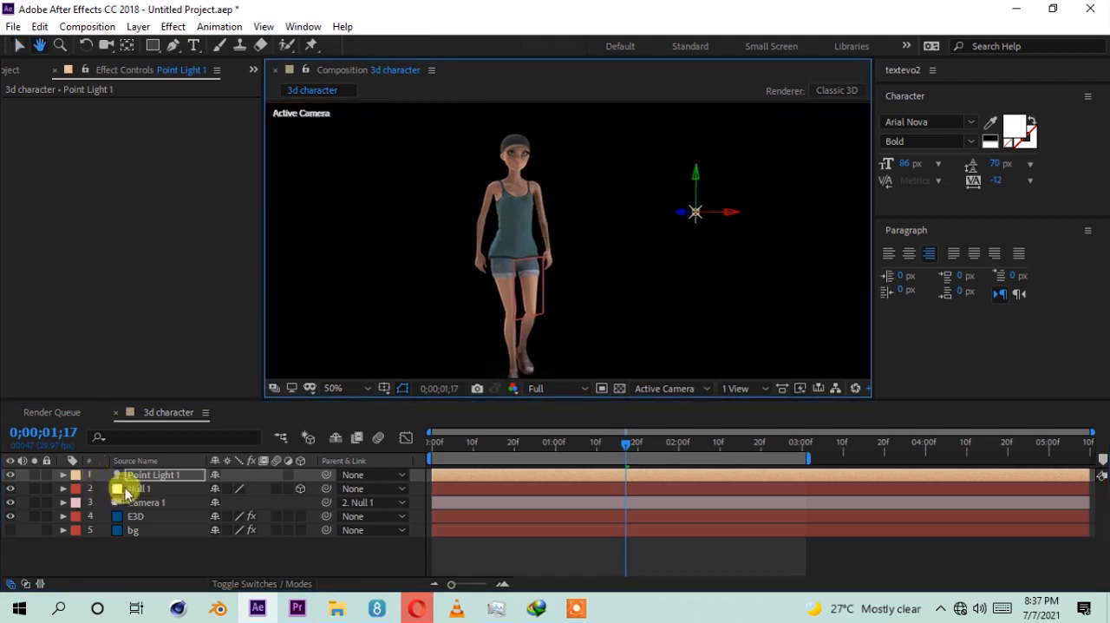
key(v)
click(149, 480)
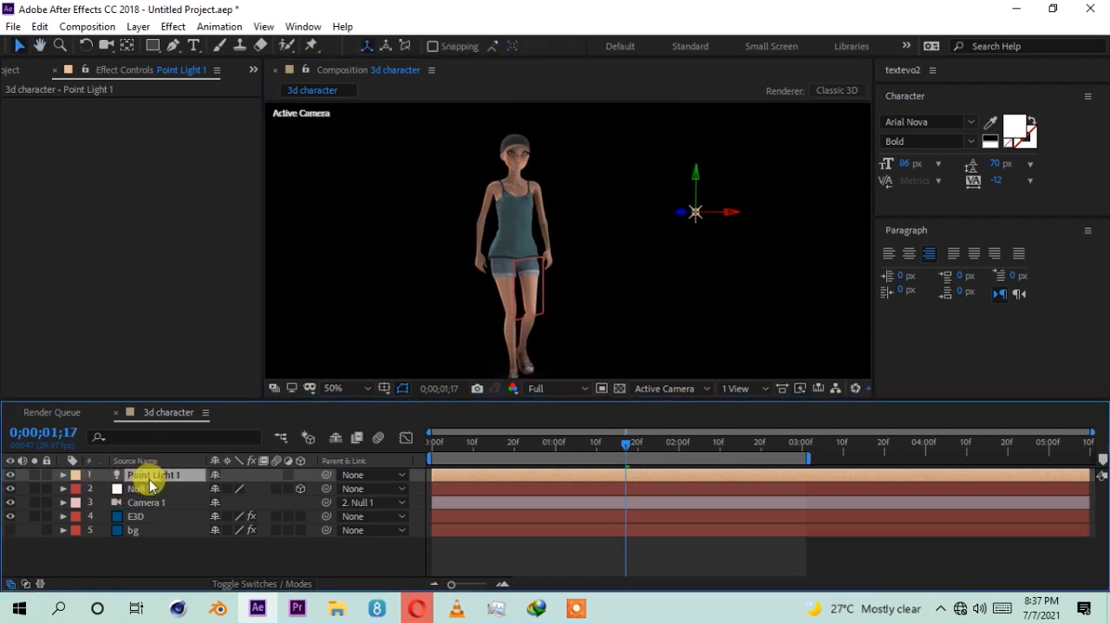
key(ctrl+d)
mouse_move(689, 215)
mouse_down()
mouse_move(717, 215)
mouse_move(700, 221)
mouse_up()
click(689, 213)
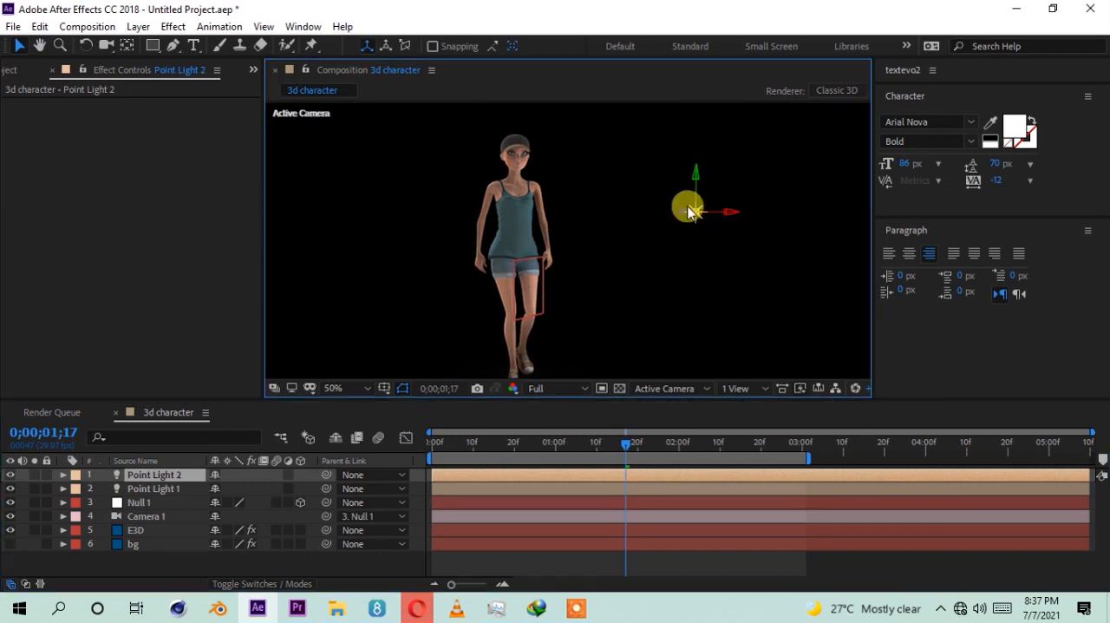
drag(412, 201, 382, 196)
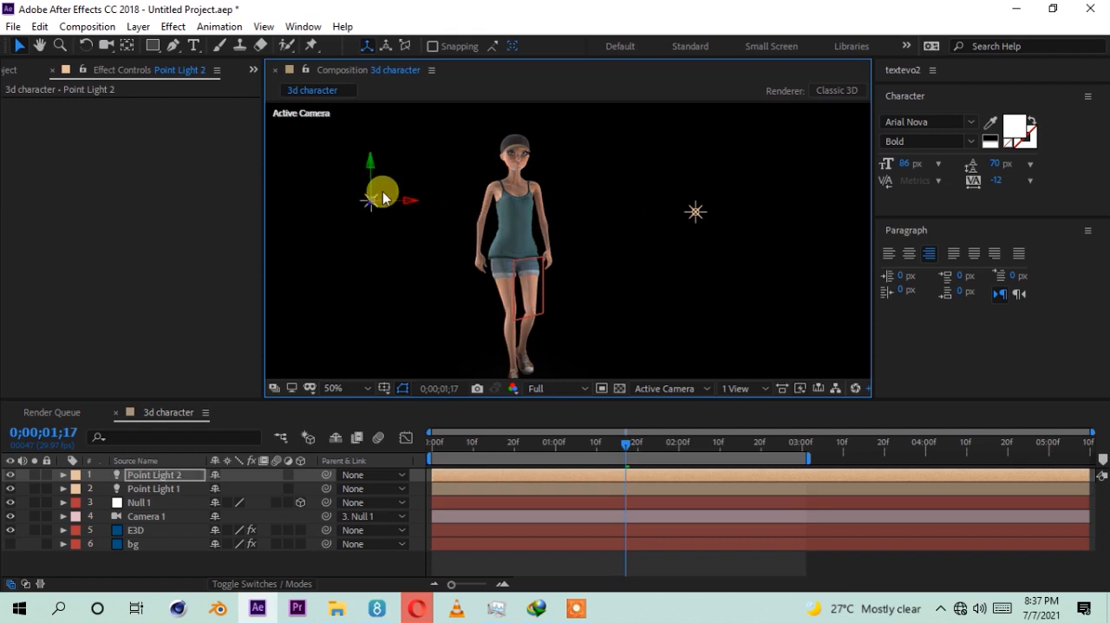
Step: Change Point Light 2's color from white to a light orange and view its effect on the character
click(141, 479)
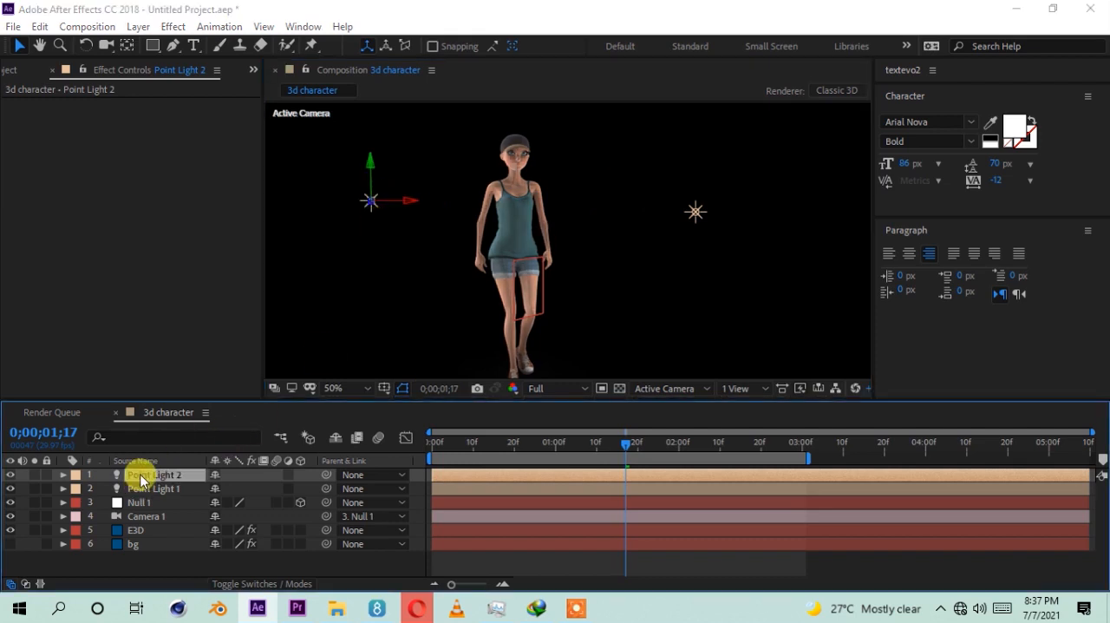
double_click(141, 479)
click(868, 224)
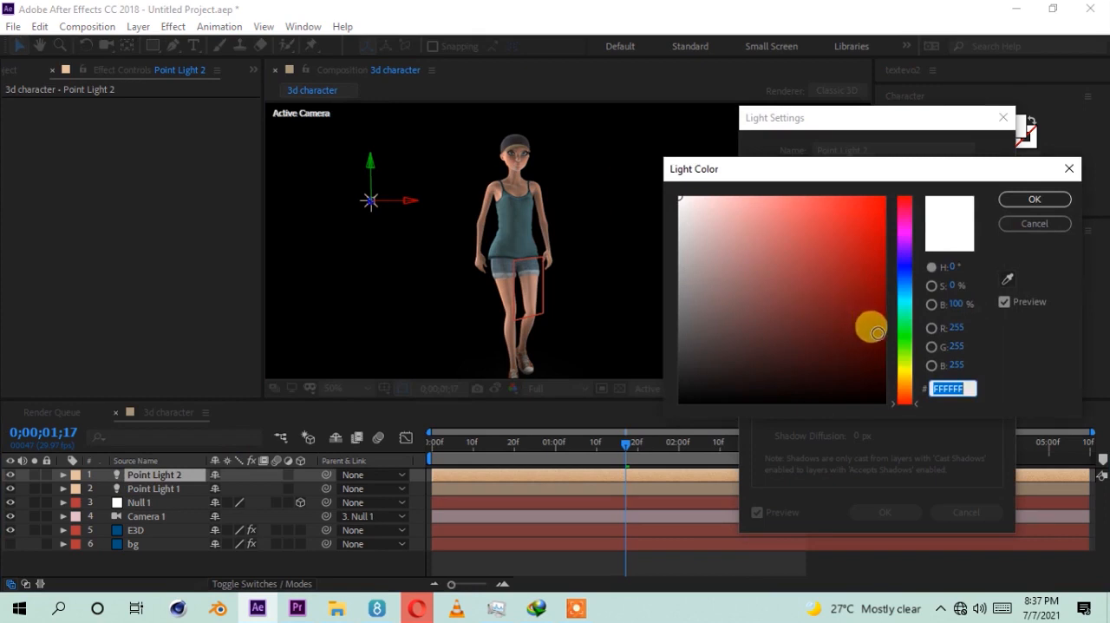
click(901, 383)
click(846, 193)
drag(846, 193, 770, 190)
click(1032, 199)
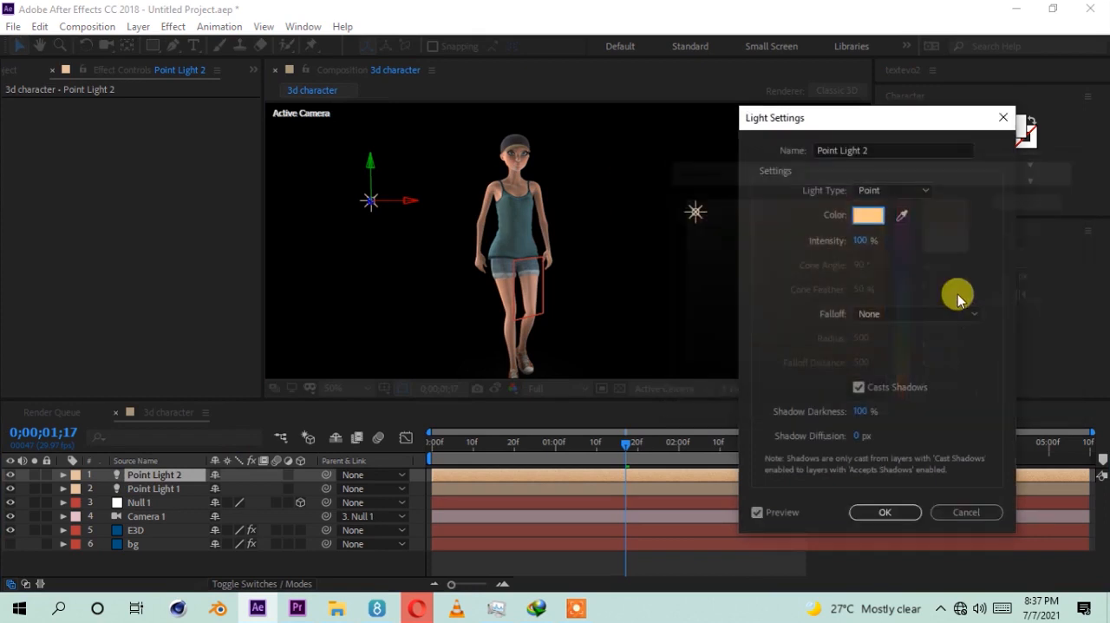
click(886, 513)
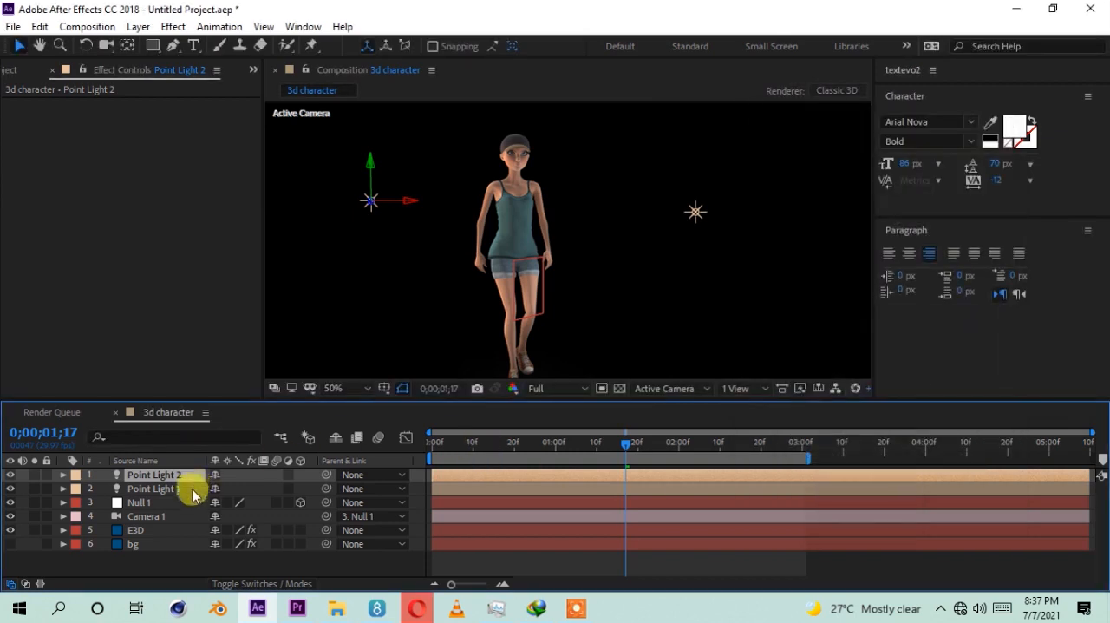
click(165, 559)
scroll(512, 271, down, 2)
scroll(512, 272, up, 2)
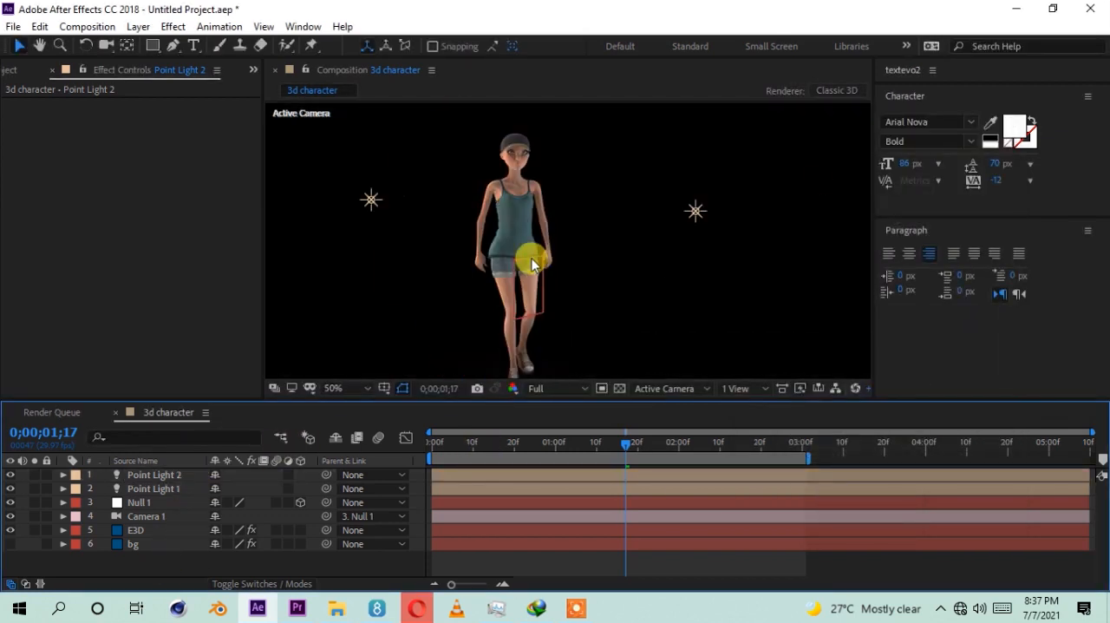
Step: Create a new null object and parent Point Light 1 and Point Light 2 to it
scroll(475, 274, down, 2)
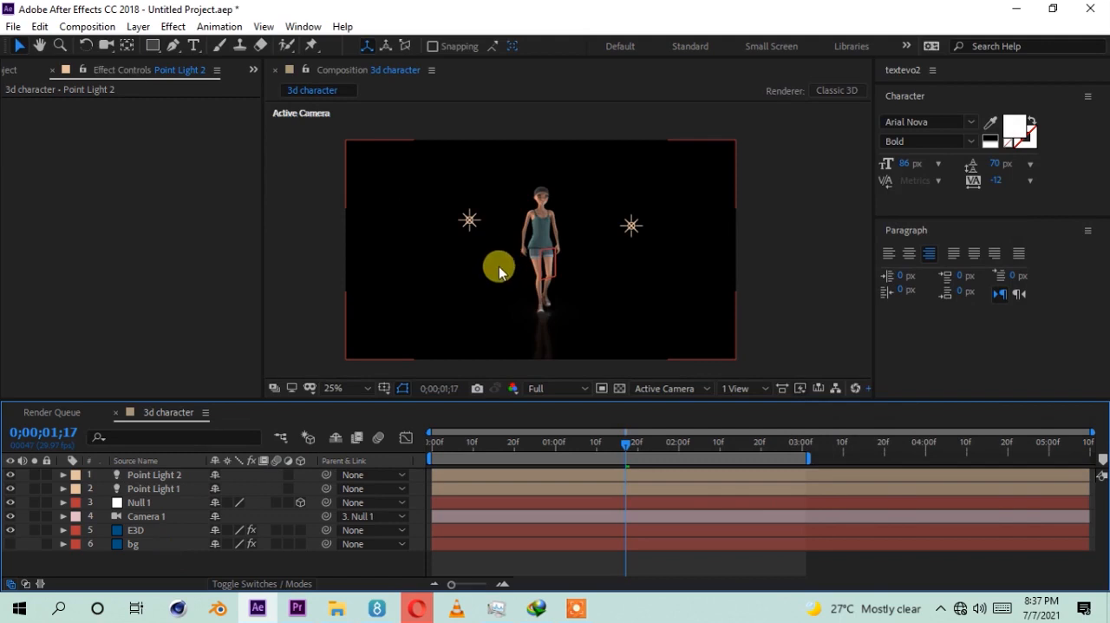
right_click(131, 568)
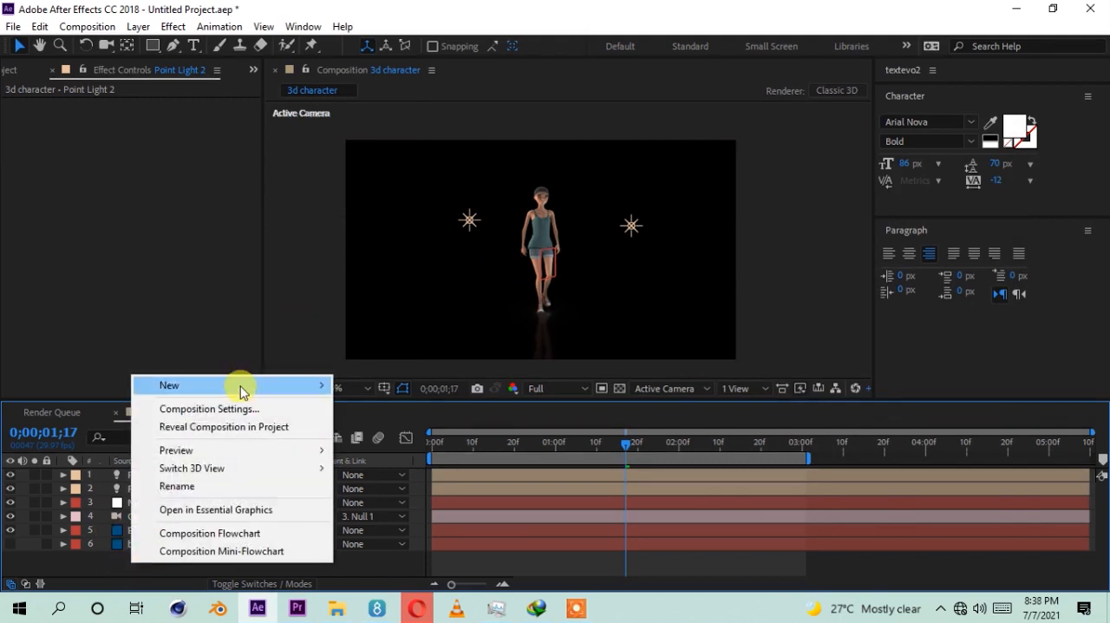
mouse_move(240, 384)
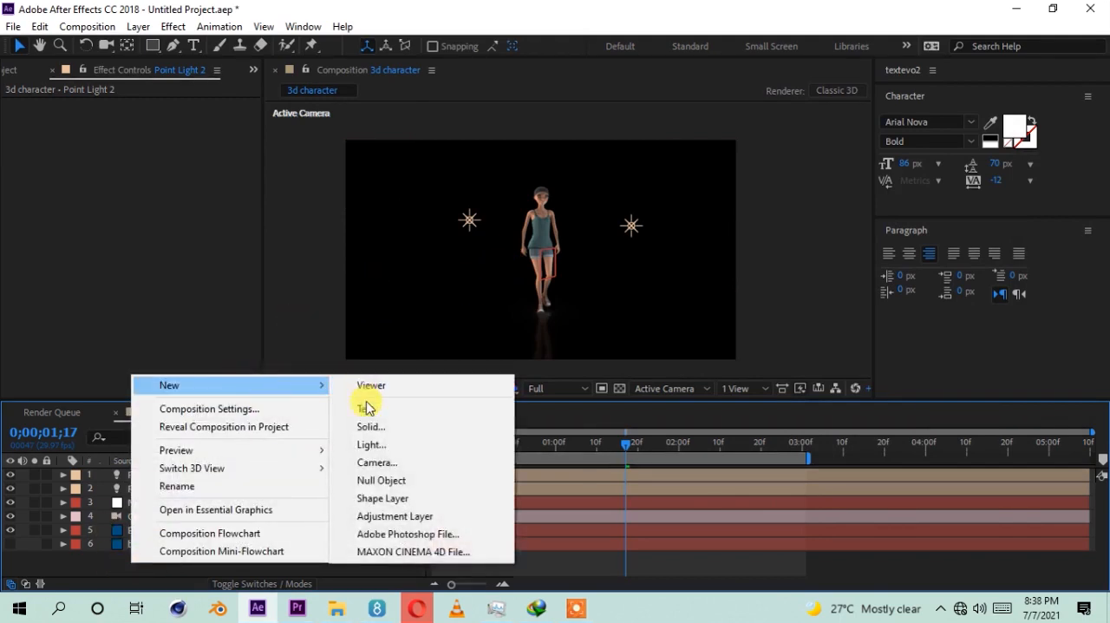
click(373, 480)
click(164, 488)
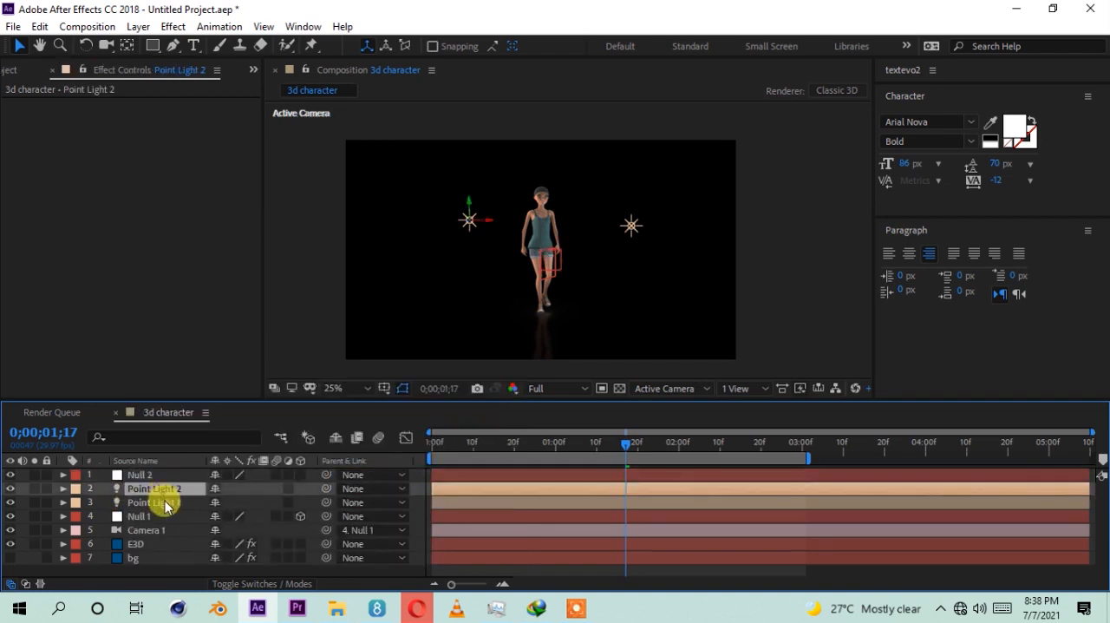
shift+click(162, 502)
drag(326, 491, 143, 476)
Step: Rename the lights' parent null as lite and the camera's parent null, Null 1, as cam
click(146, 474)
key(Return)
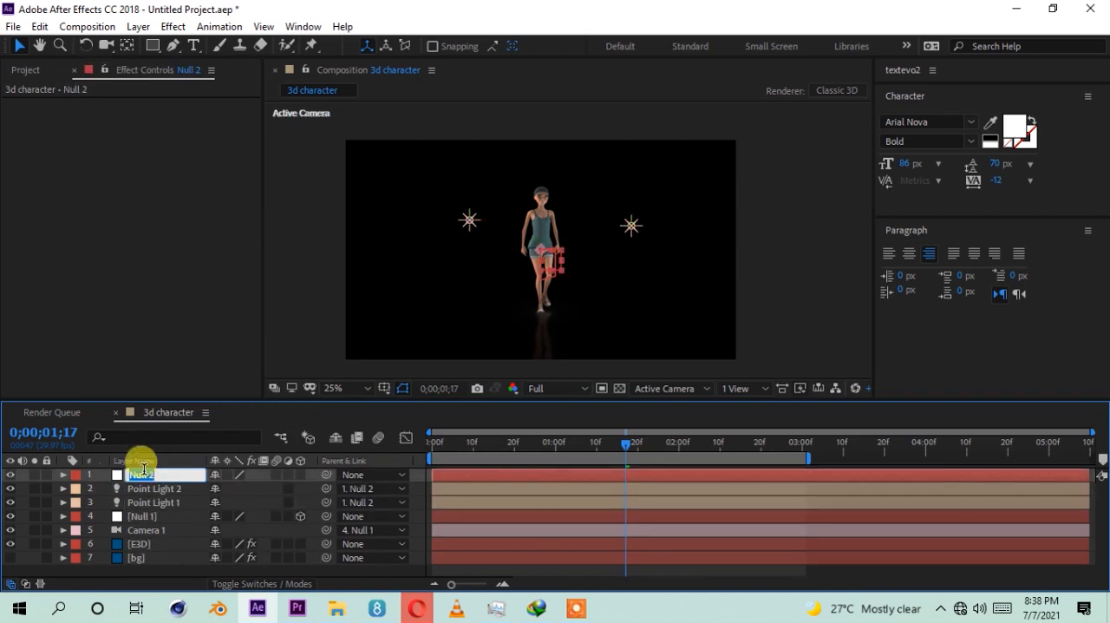
text(lite)
key(Return)
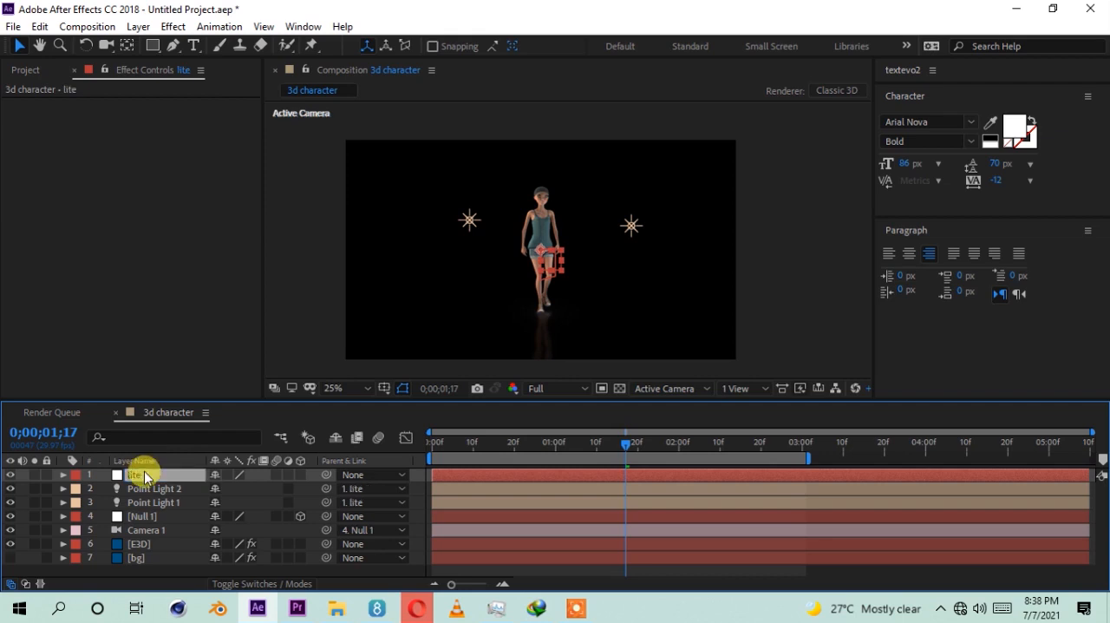
click(139, 520)
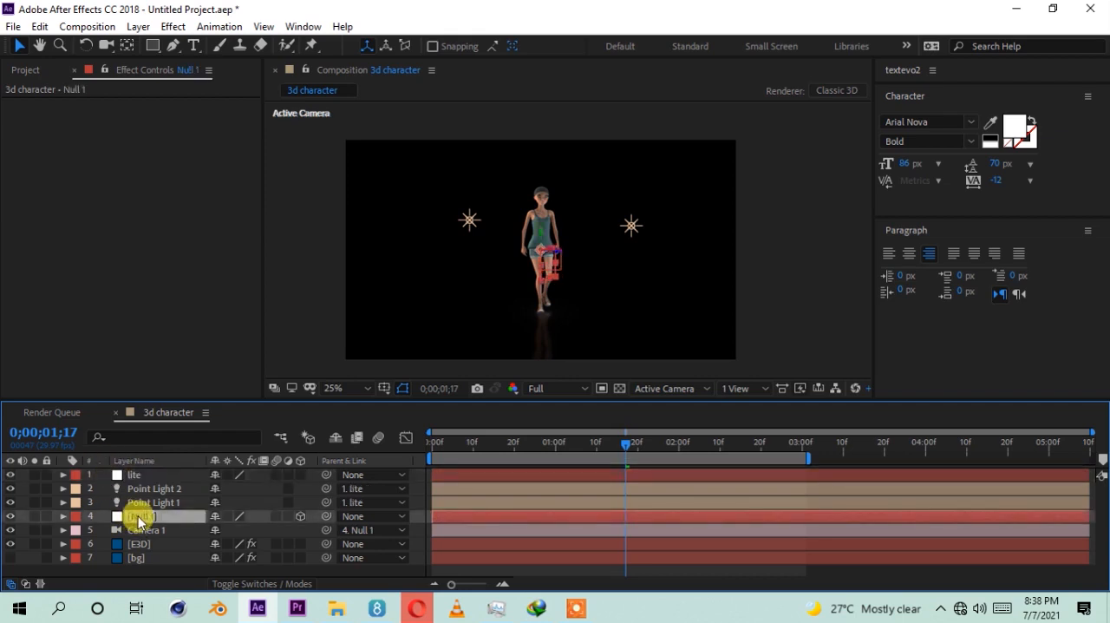
key(Return)
text(cam)
key(Return)
Step: Rotate the lite null to 1x+57.0° to swing both point lights around the character
click(136, 475)
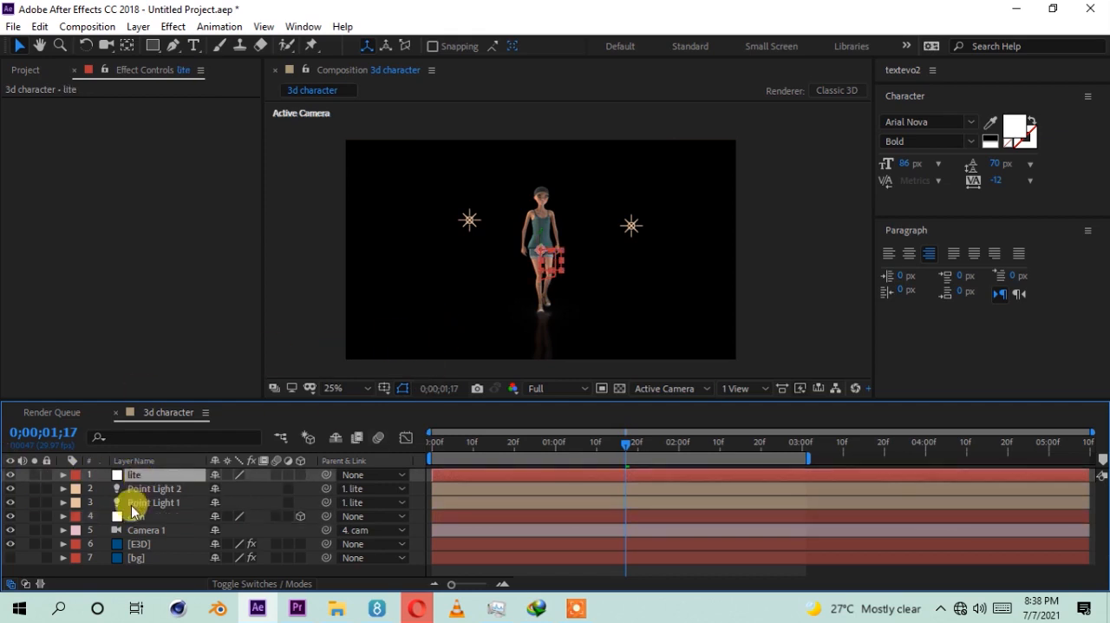
key(r)
drag(223, 486, 338, 469)
scroll(535, 278, up, 2)
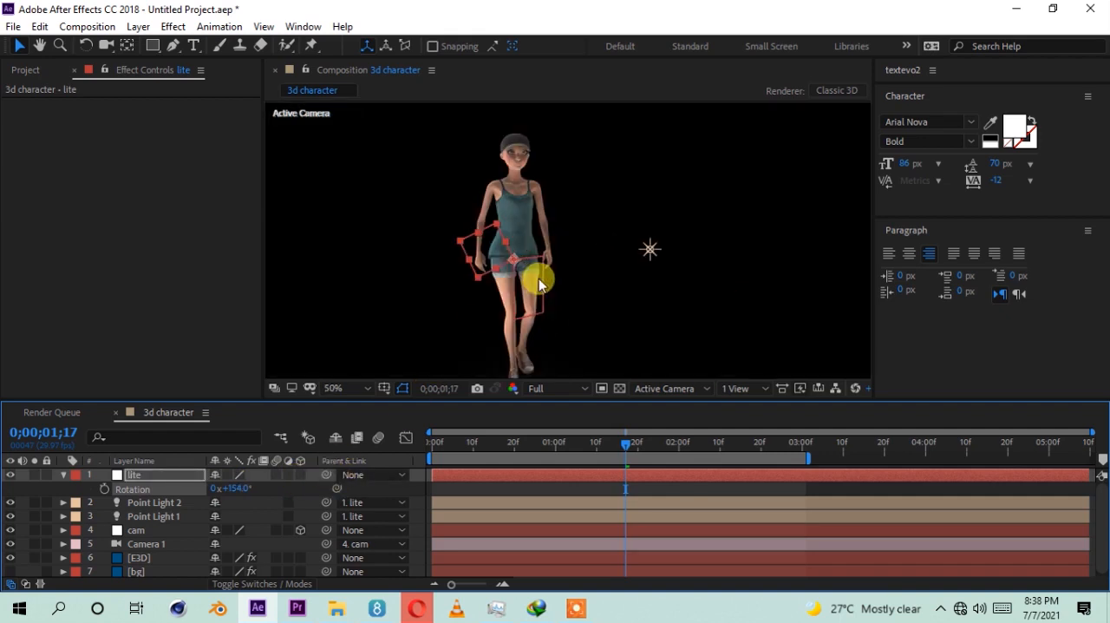
drag(236, 482, 436, 476)
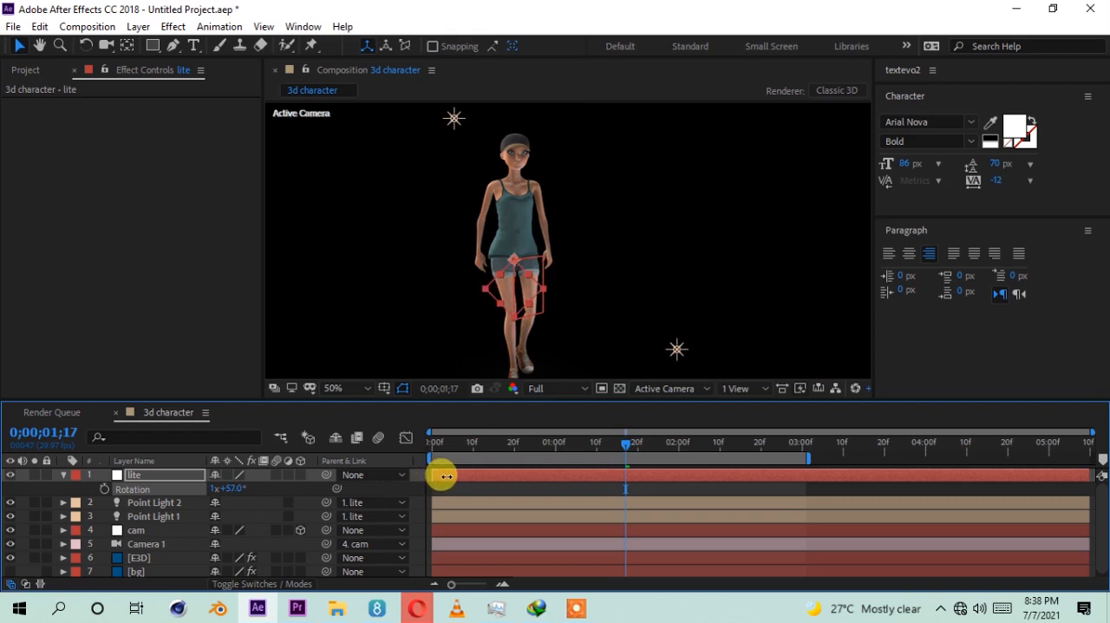
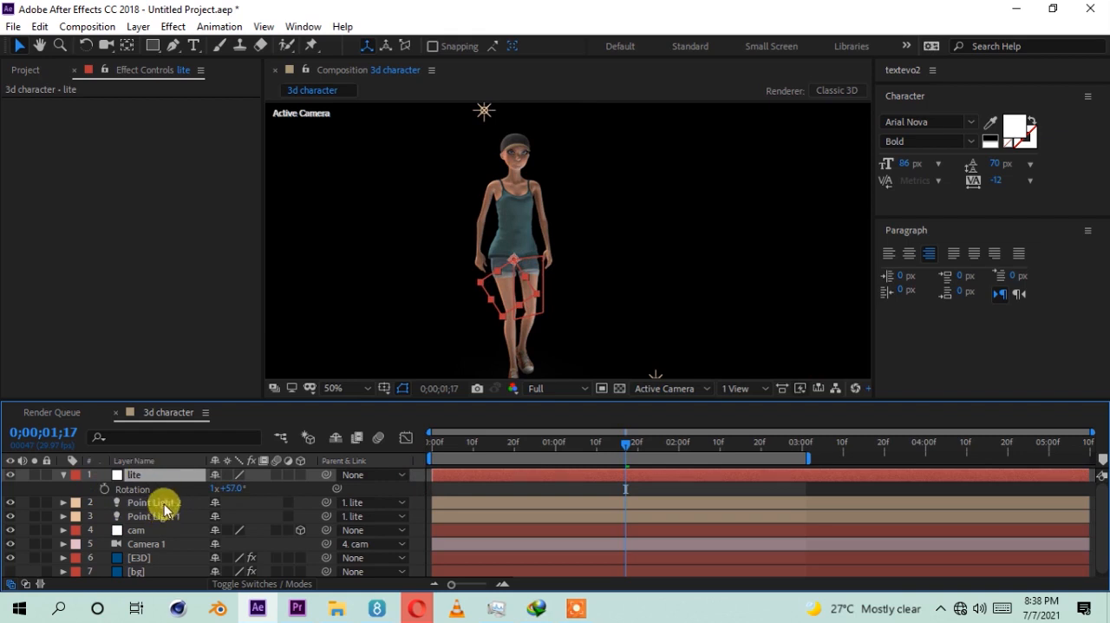
Step: Swing the lite null's rotation further around the character, and reset the rotation to 0x+0.0°
click(165, 504)
click(156, 479)
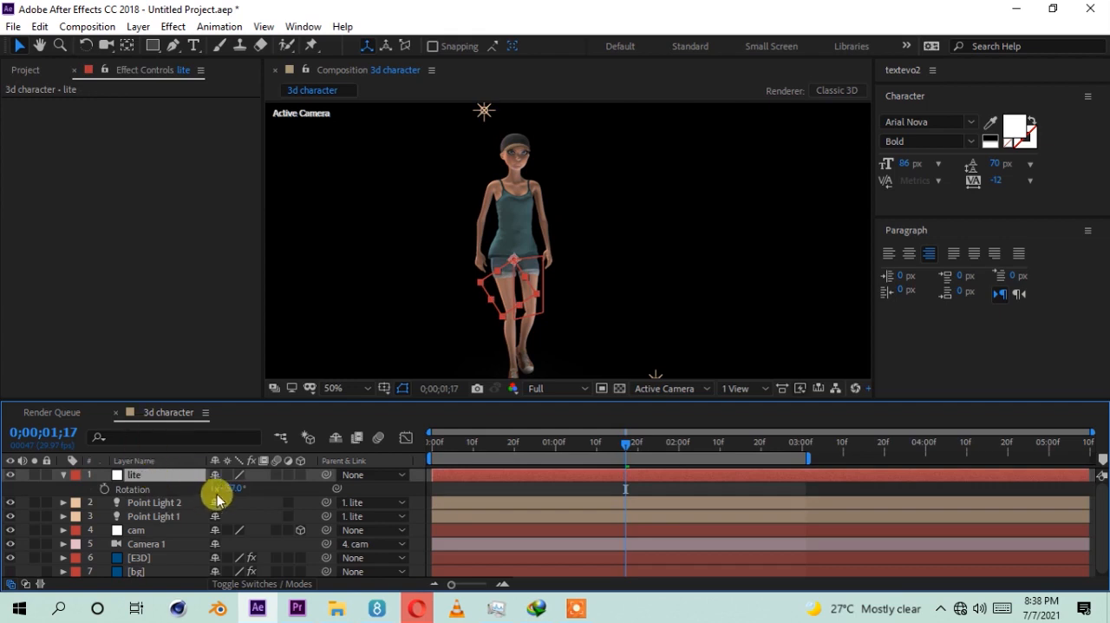
drag(227, 488, 119, 478)
right_click(127, 490)
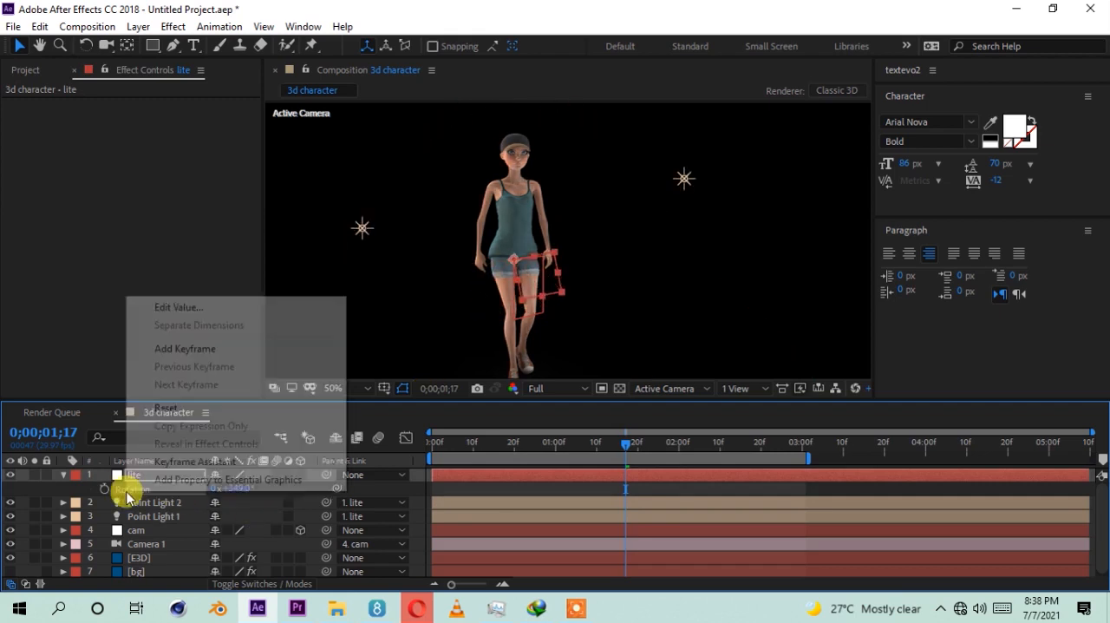
click(166, 407)
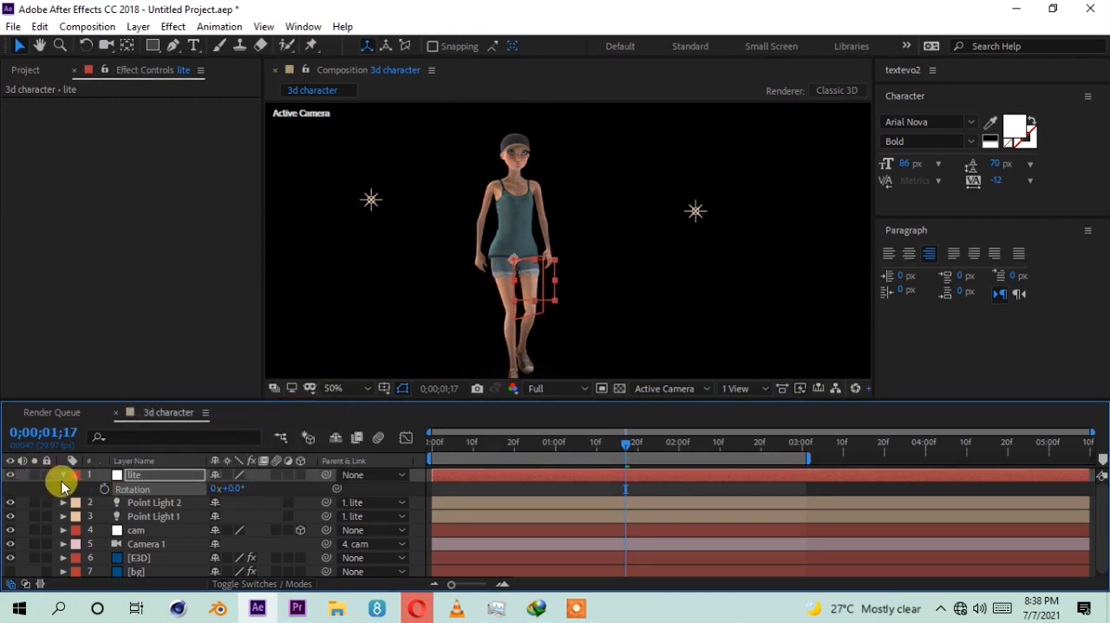
click(63, 476)
Step: Turn on visibility of the bg layer so the gradient shows behind the lit character
click(133, 569)
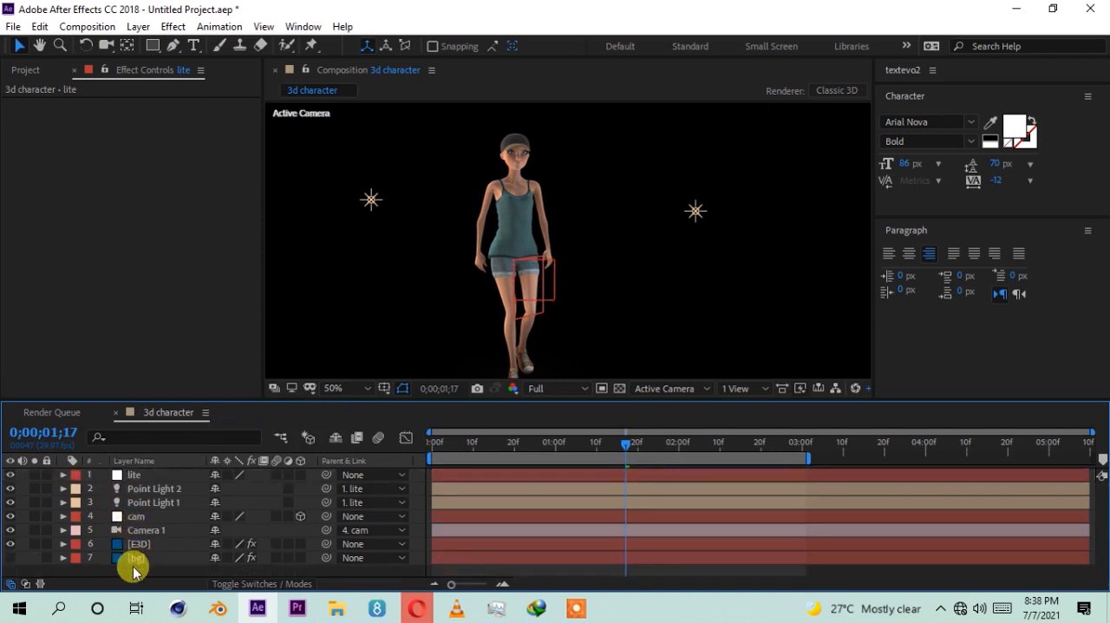
click(143, 478)
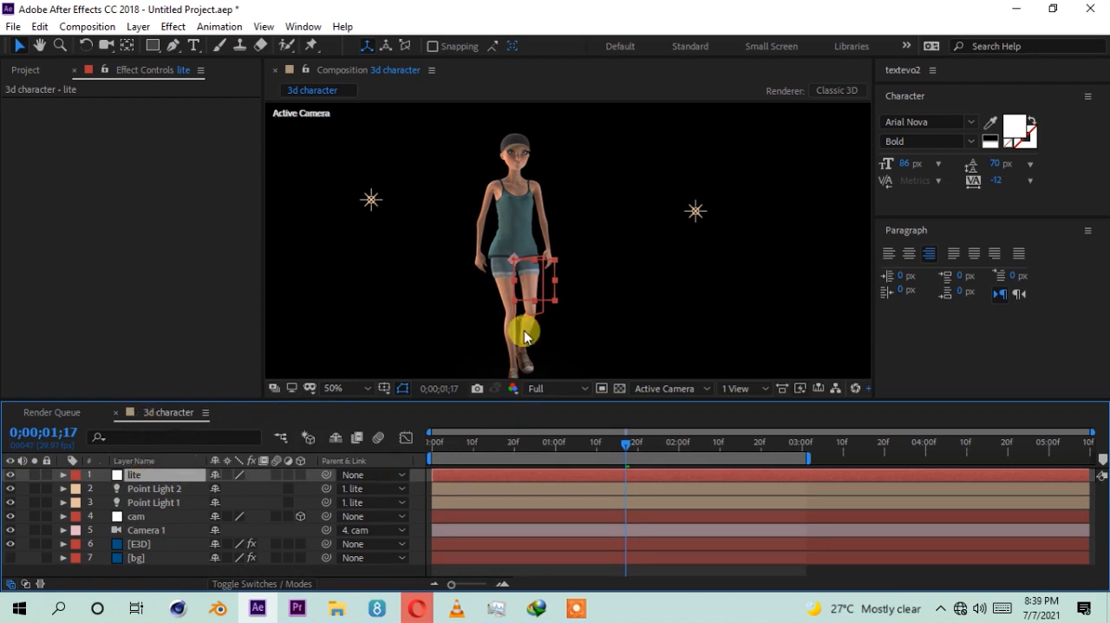
scroll(525, 316, down, 4)
scroll(531, 290, up, 2)
click(761, 280)
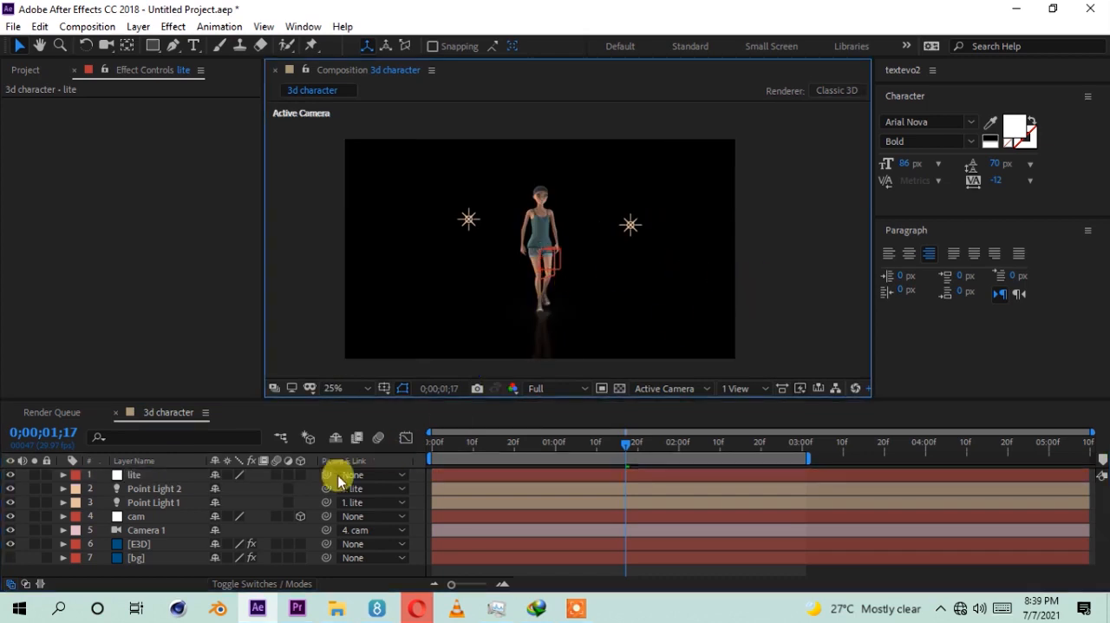
click(130, 543)
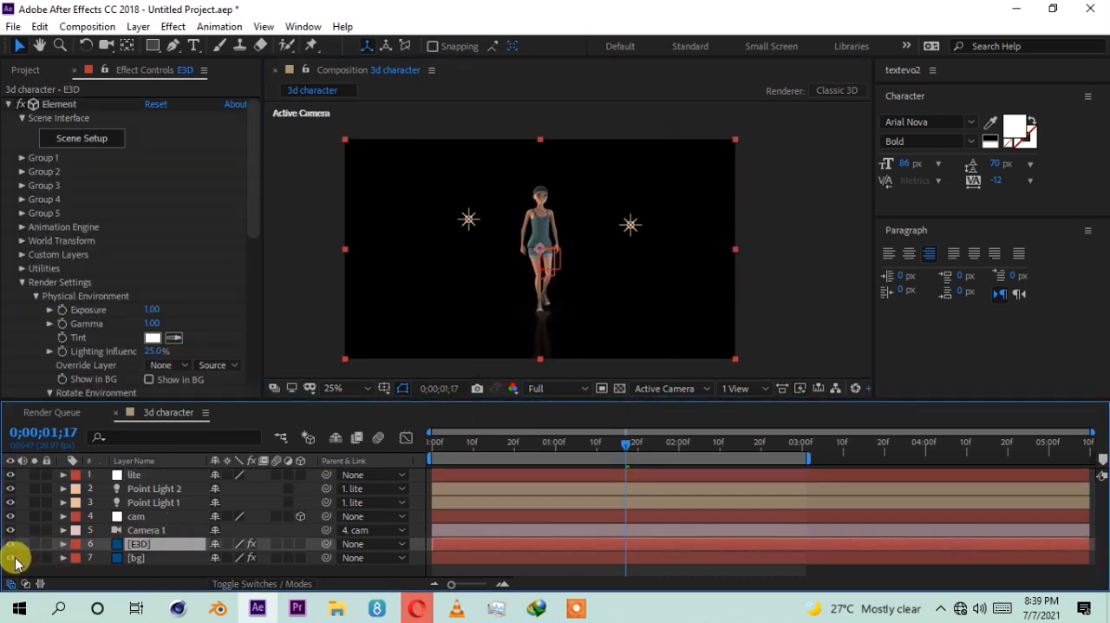
Step: Lower the bg layer's opacity to 50% to darken the gradient background
click(146, 558)
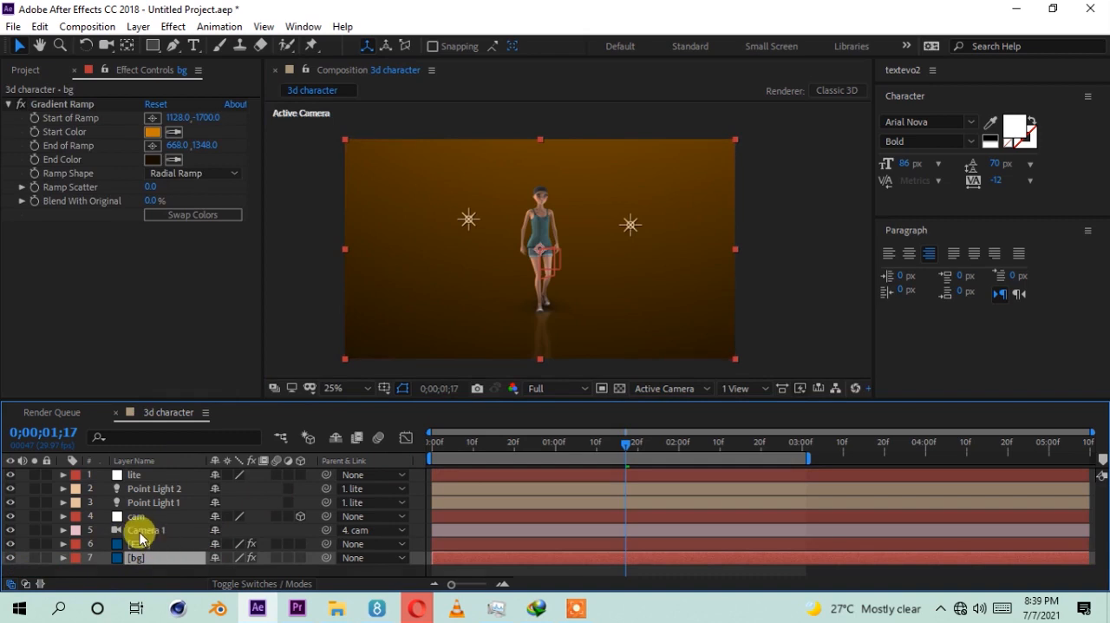
key(t)
click(216, 569)
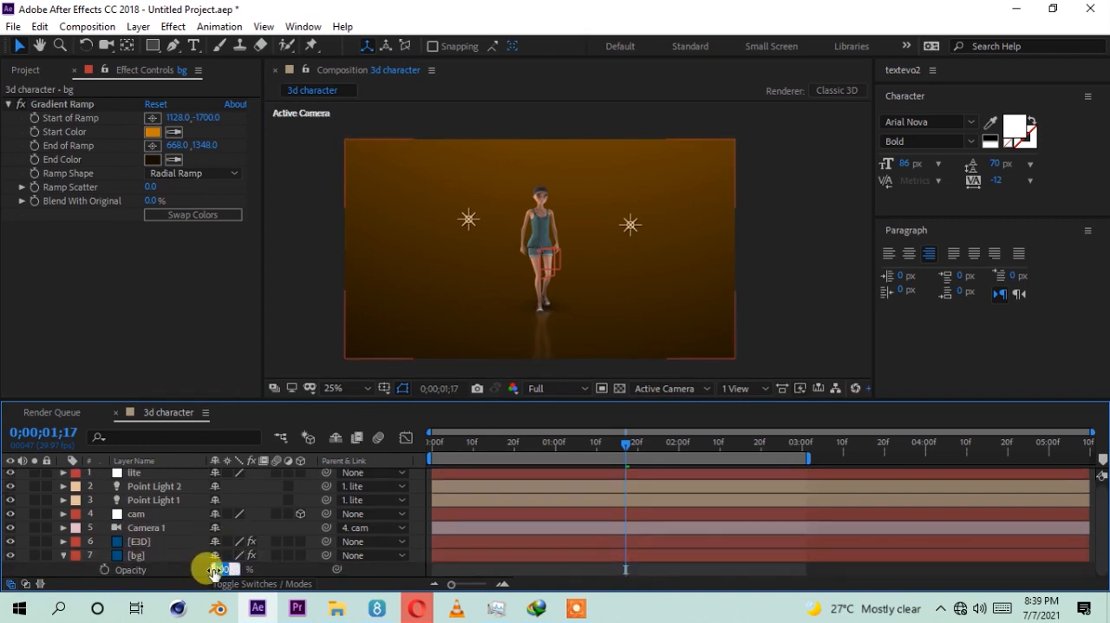
text(8.)
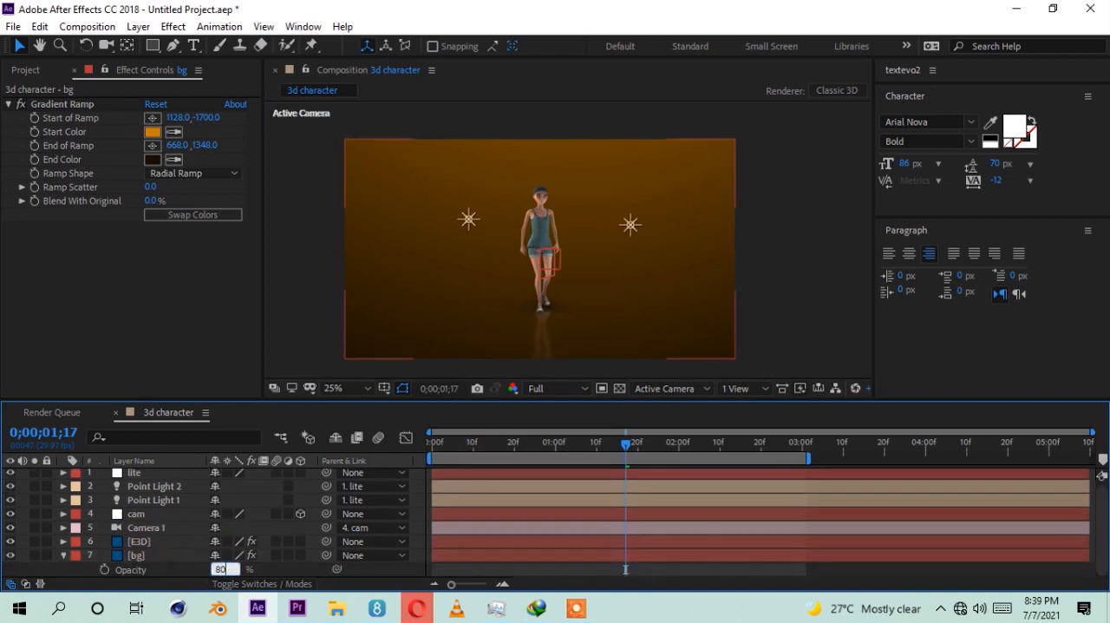
text(0)
click(211, 562)
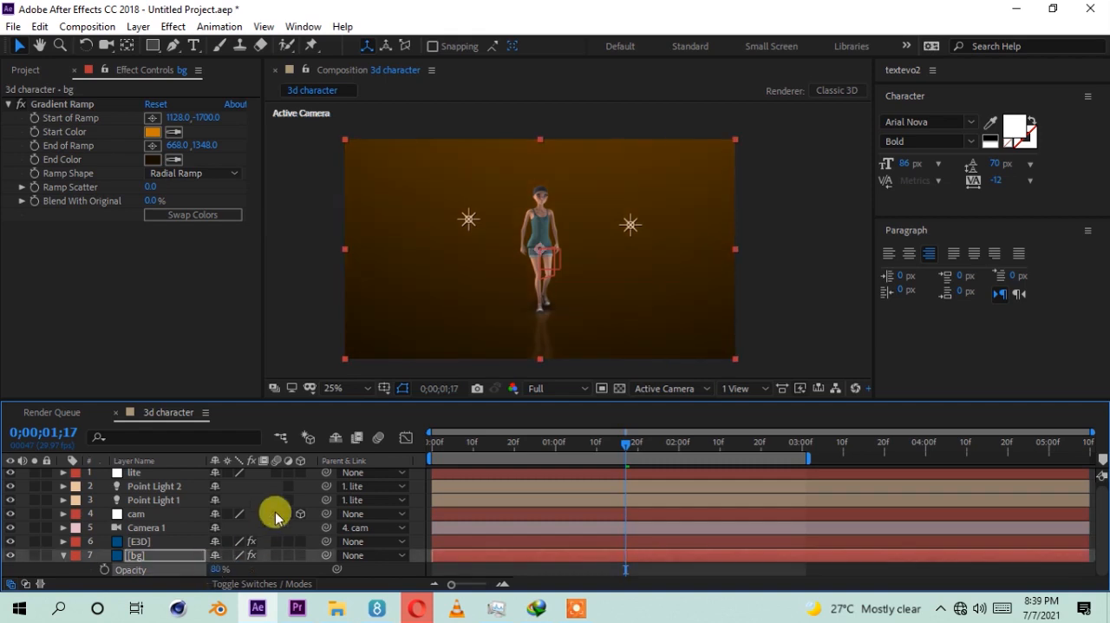
drag(210, 567, 204, 569)
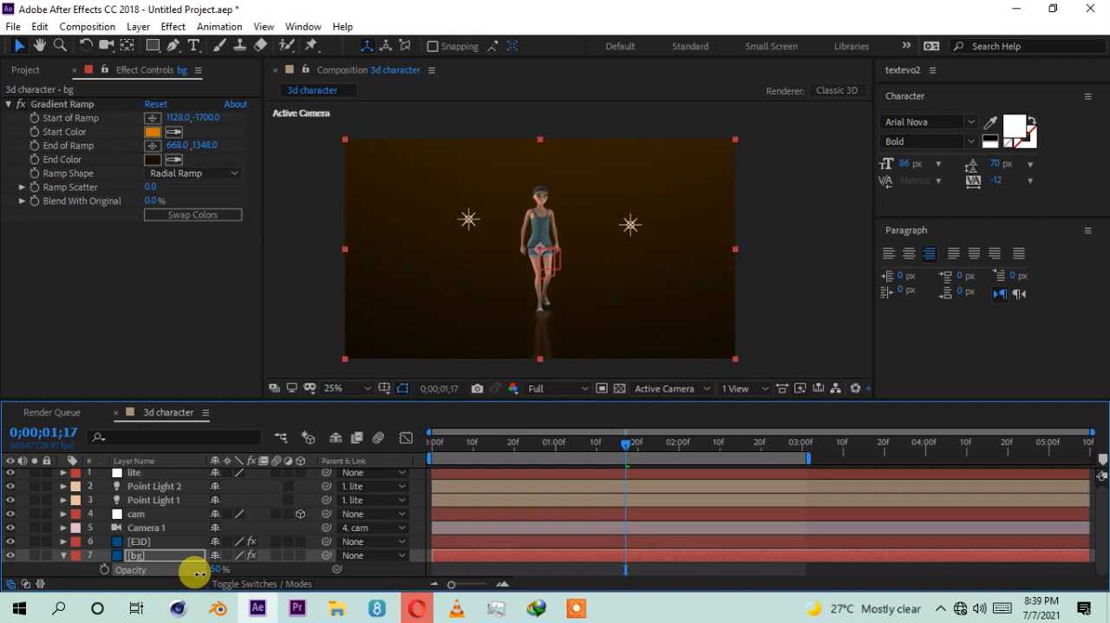
click(63, 556)
Step: Apply the Hue/Saturation effect to the bg layer and set Master Hue to 0x+132.0° for a dark green background
right_click(92, 274)
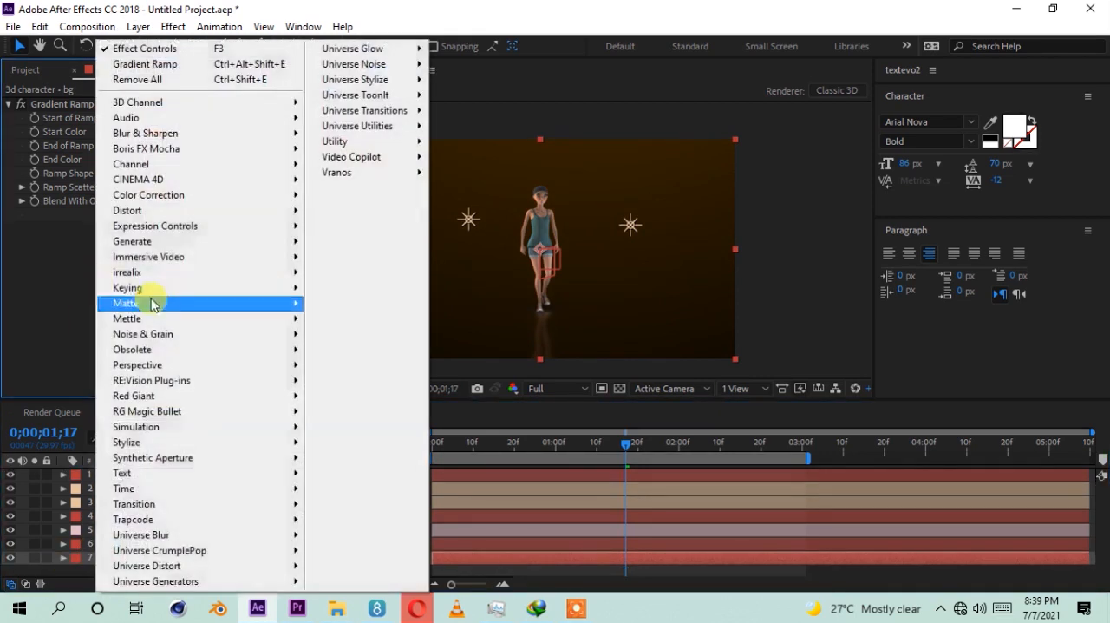
mouse_move(153, 194)
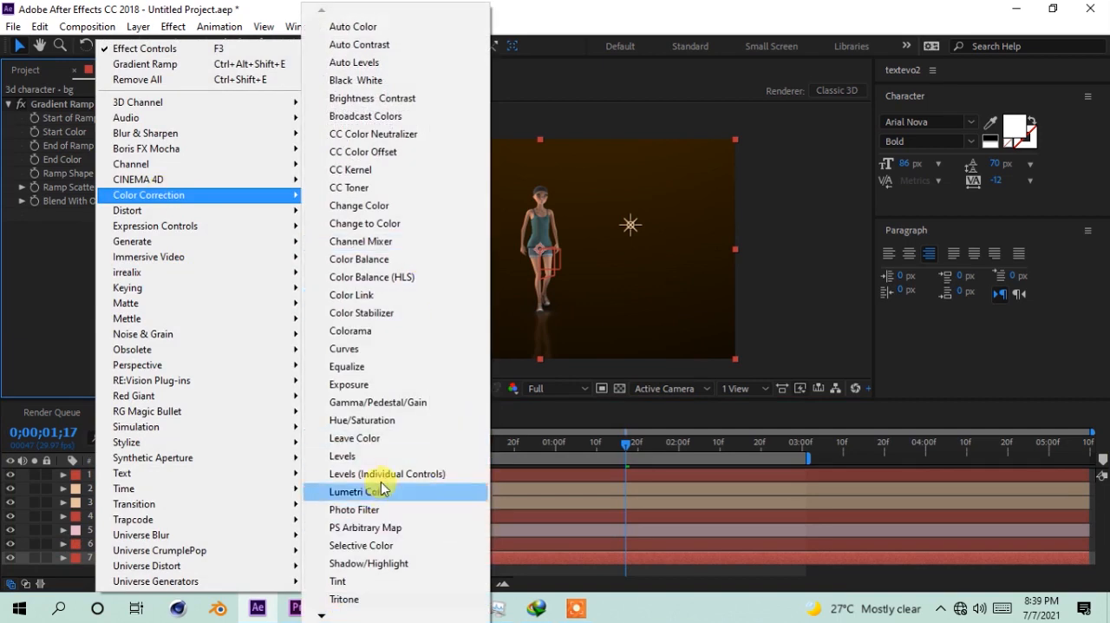
click(384, 420)
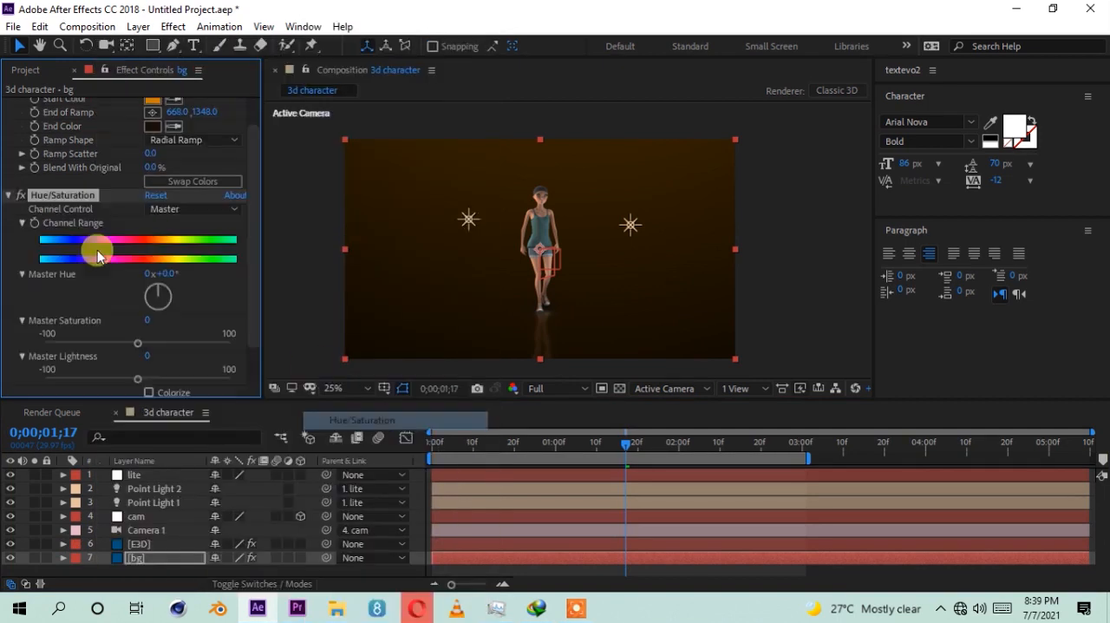
drag(160, 278, 293, 290)
click(540, 275)
scroll(534, 274, up, 2)
scroll(534, 275, down, 2)
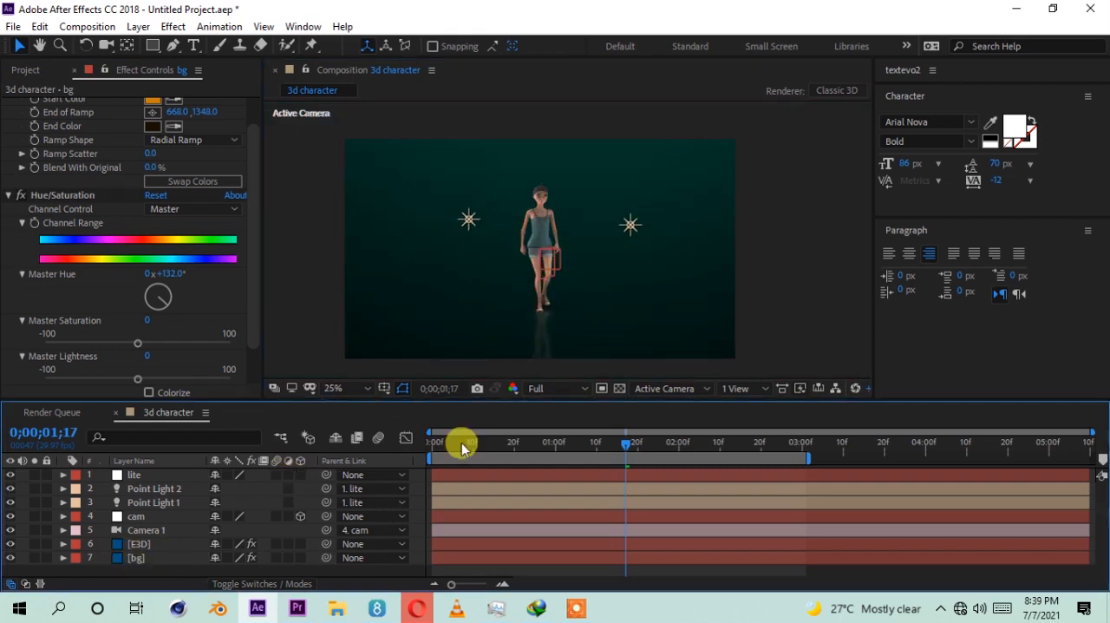
Step: Return to the first frame of the composition and open Element's Scene Setup from the E3D layer
drag(551, 446, 406, 446)
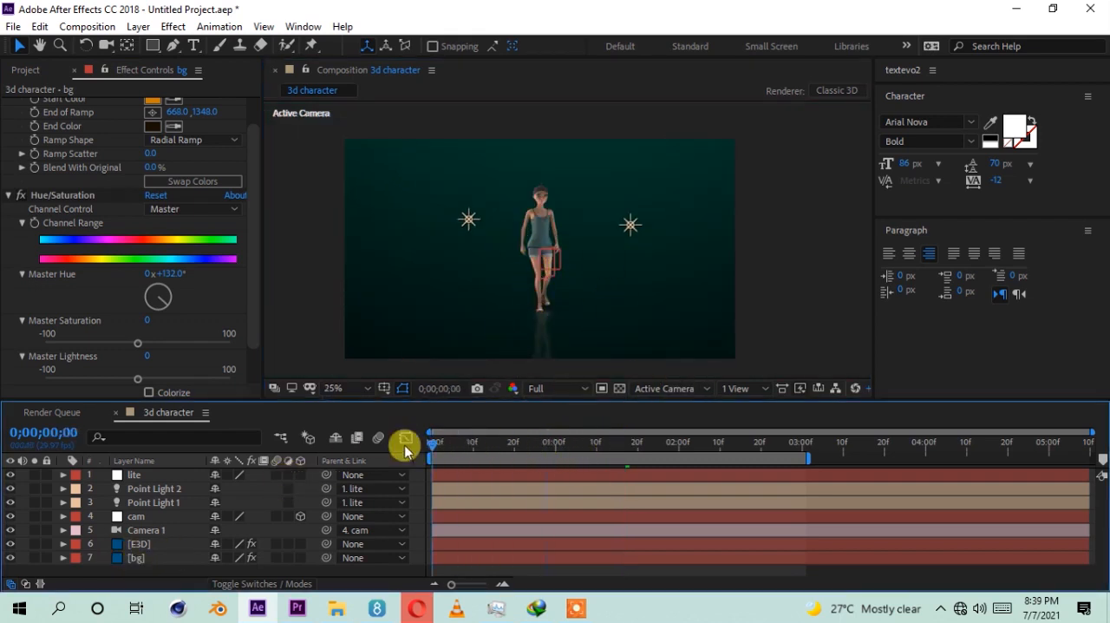
click(141, 545)
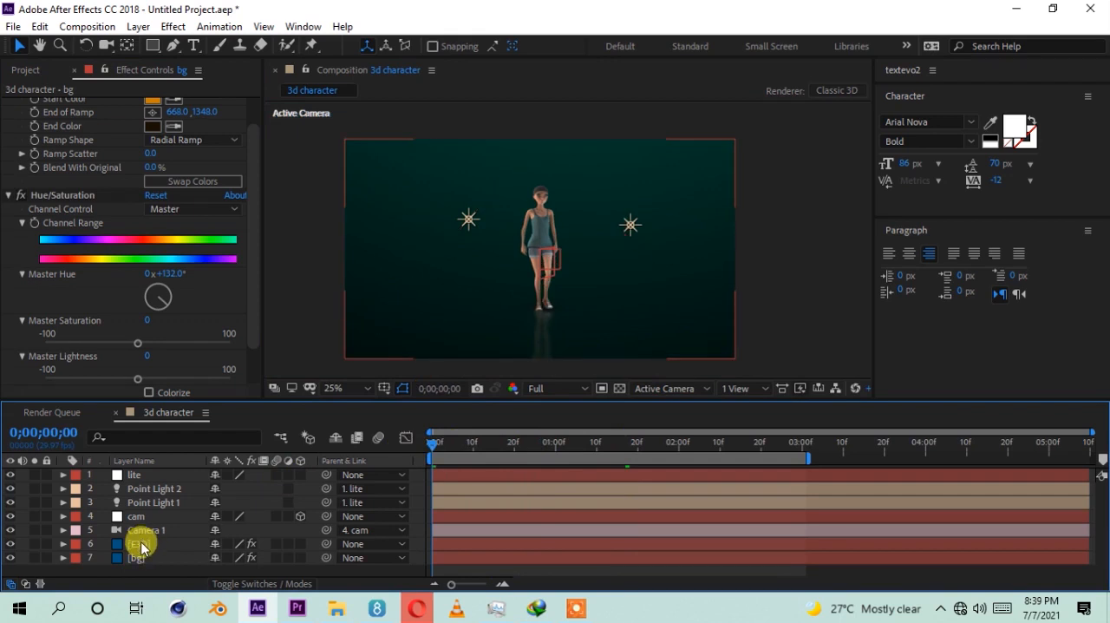
click(22, 282)
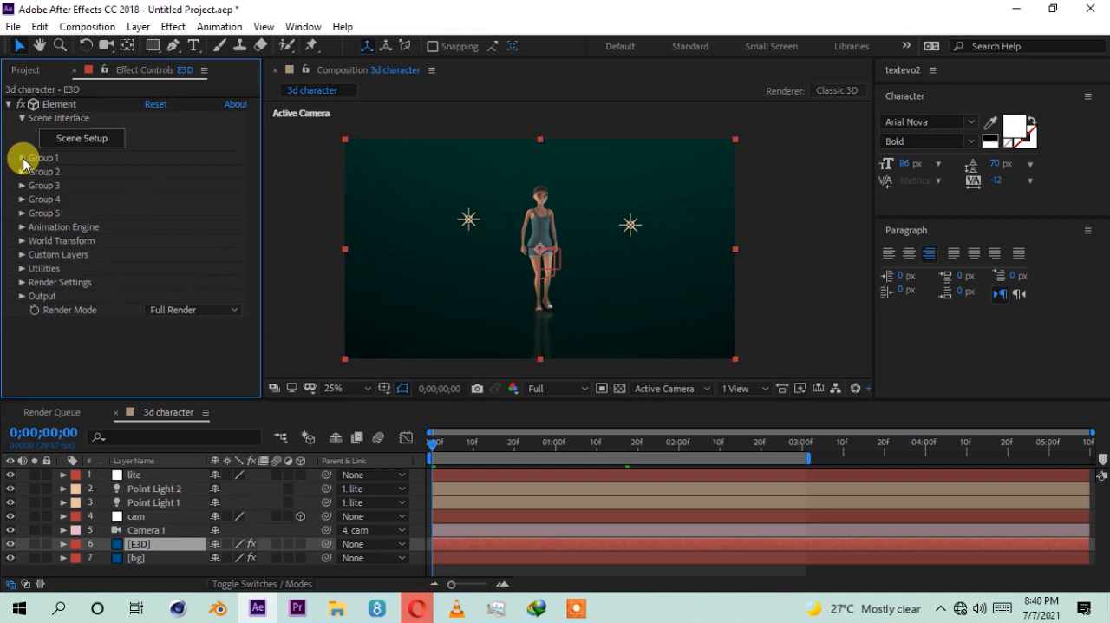
click(21, 158)
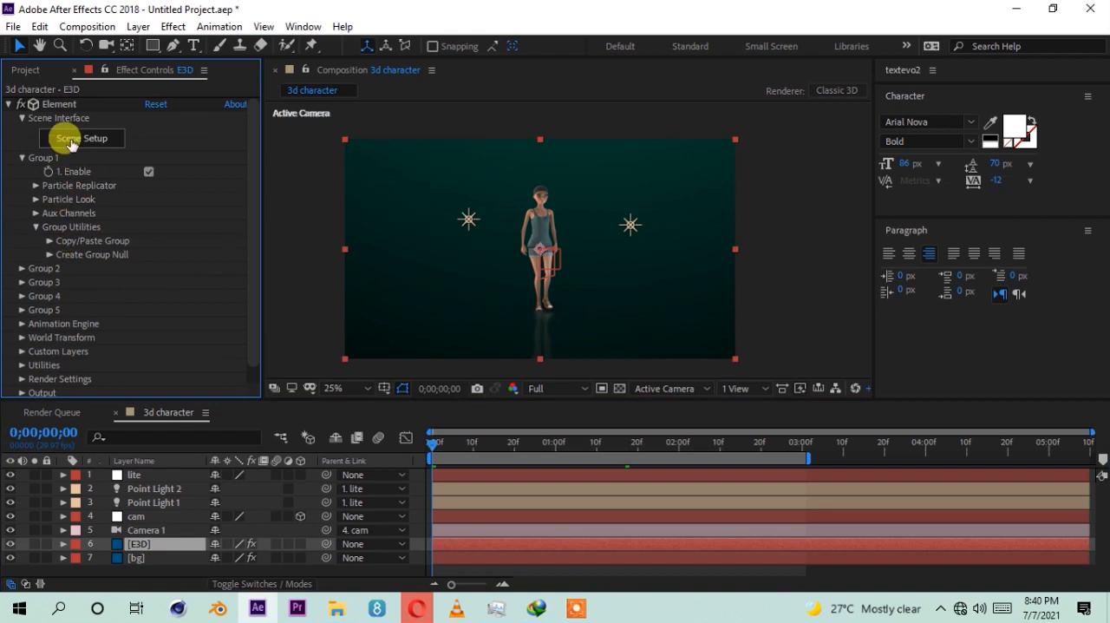
click(59, 104)
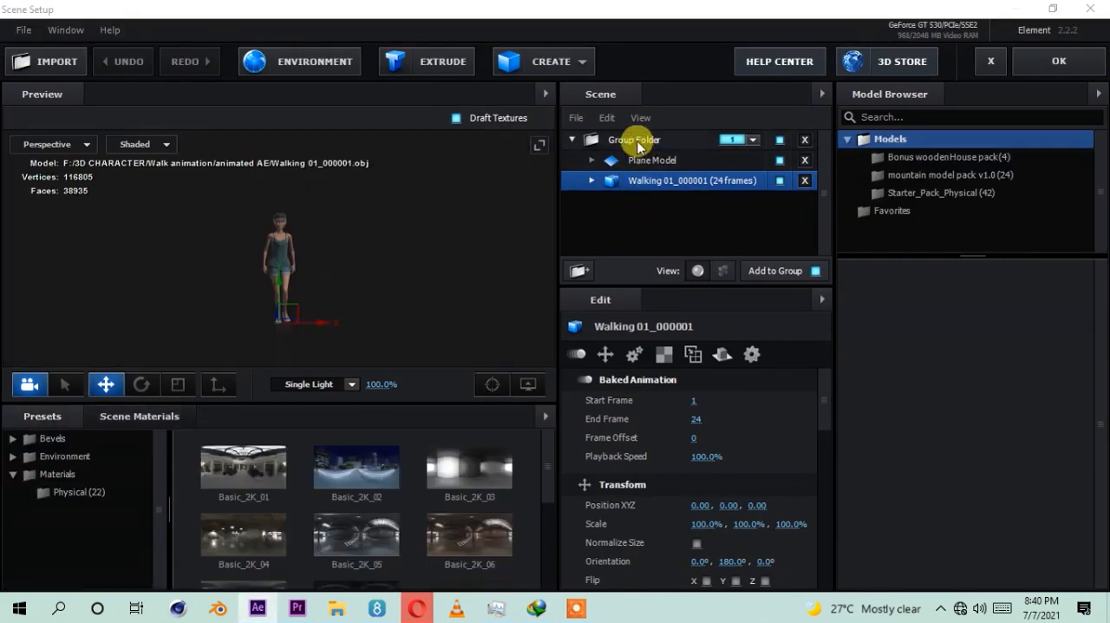
Step: Check the group folder containing the plane and walking model, keep it assigned to group 1, and accept the scene
click(607, 139)
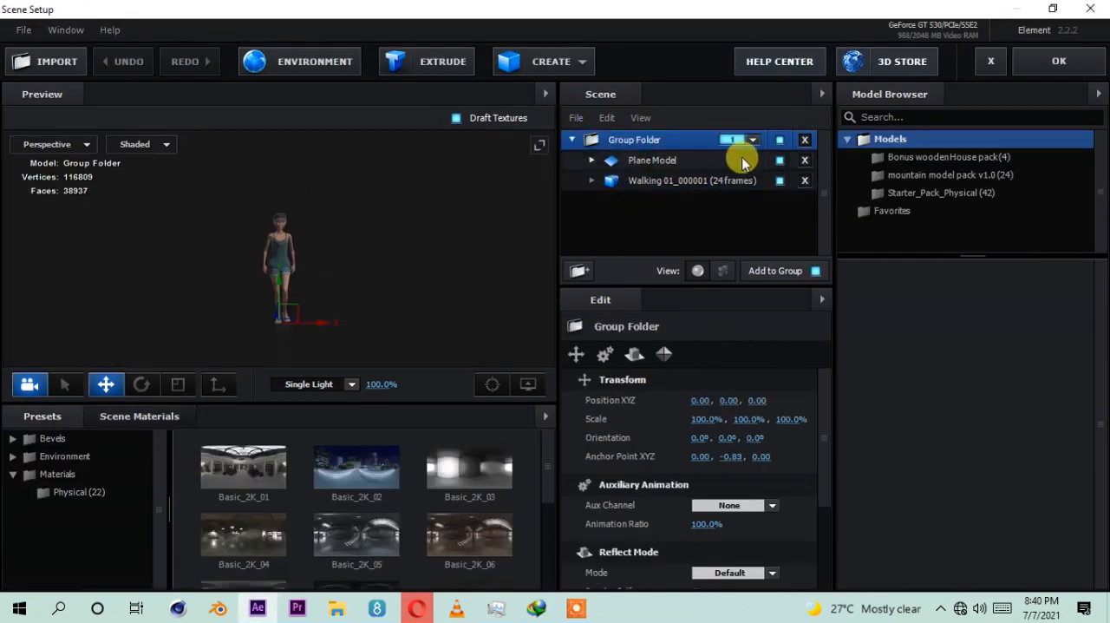
click(571, 141)
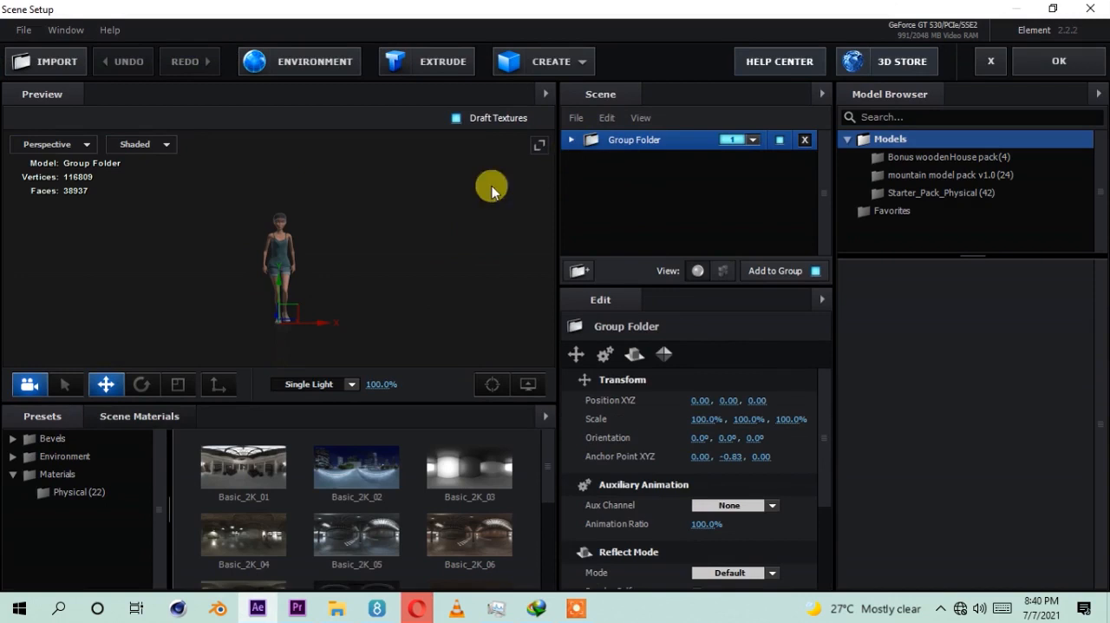
drag(451, 287, 341, 290)
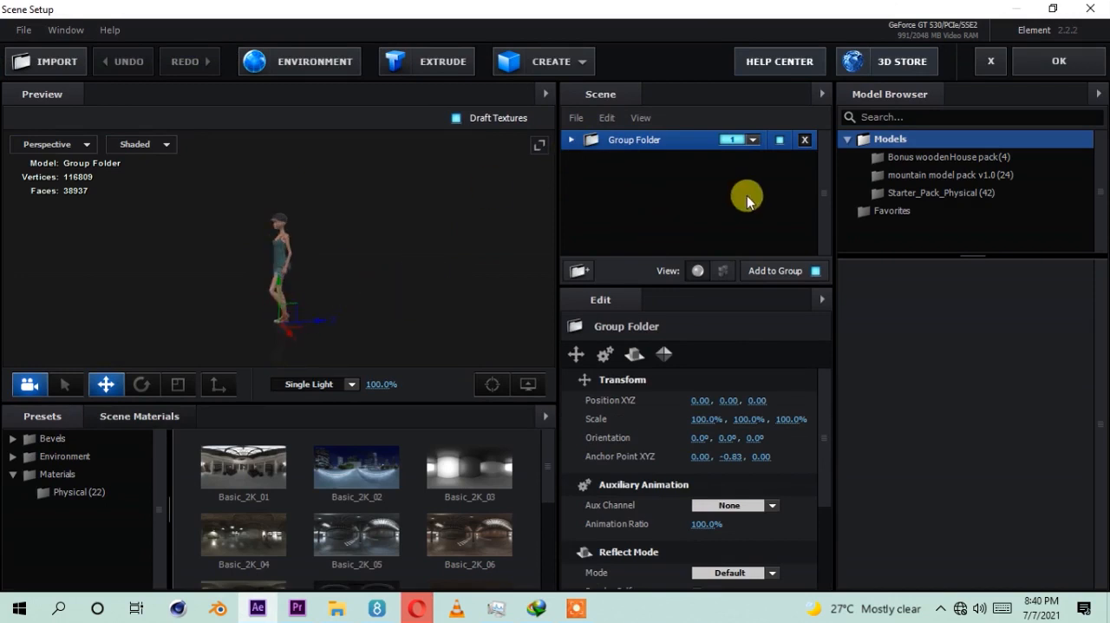
click(757, 143)
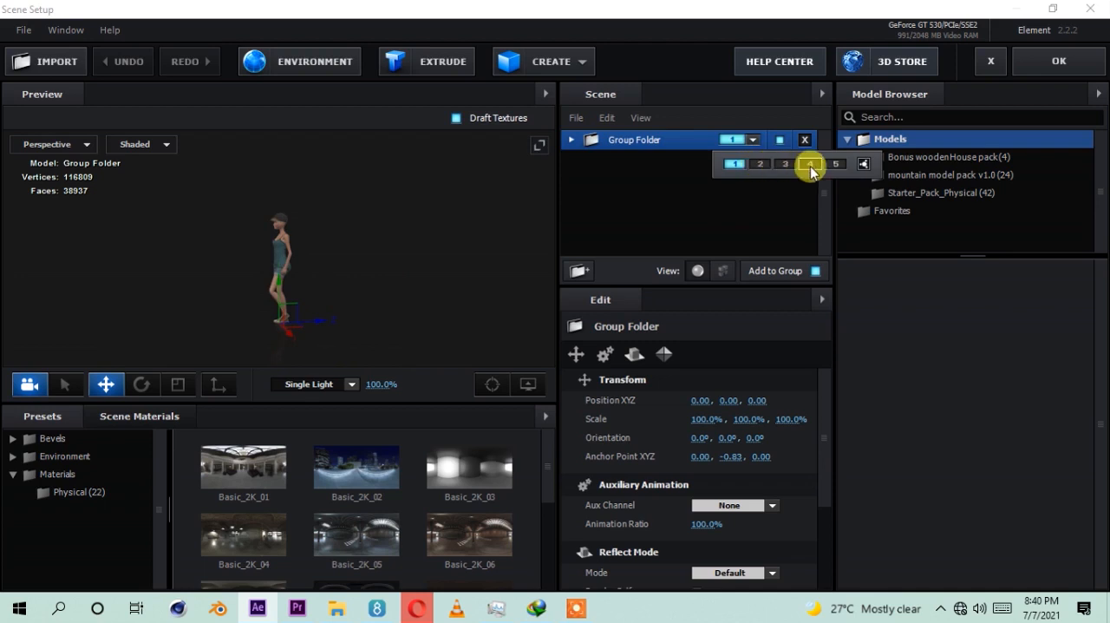
click(735, 164)
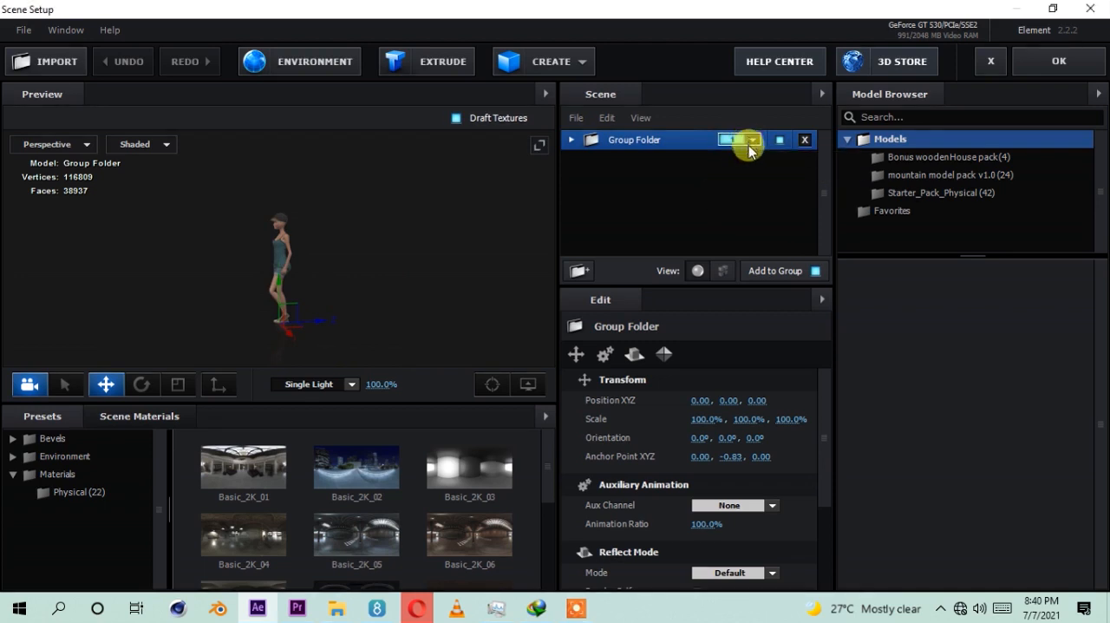
click(1043, 74)
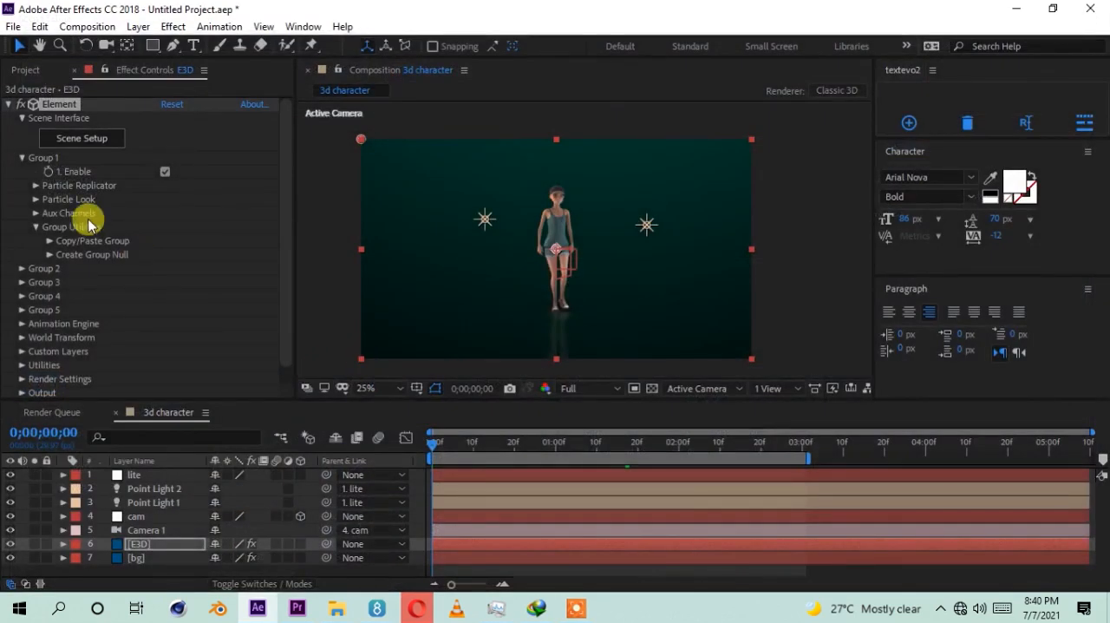
Step: Create a group null for Element's Group 1 and rename it character
click(49, 162)
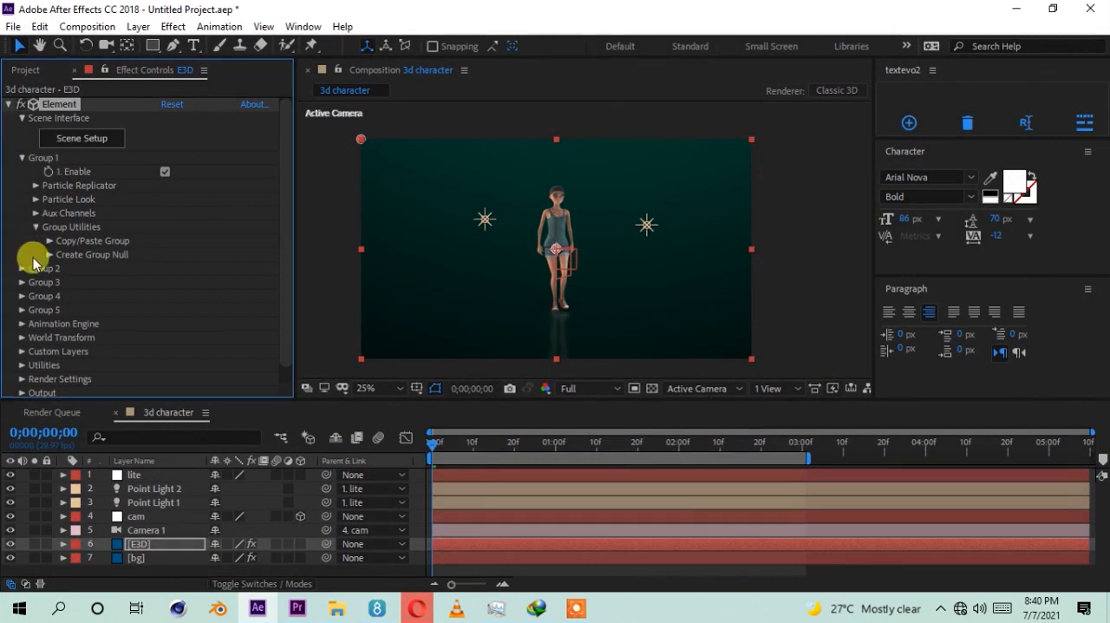
click(50, 256)
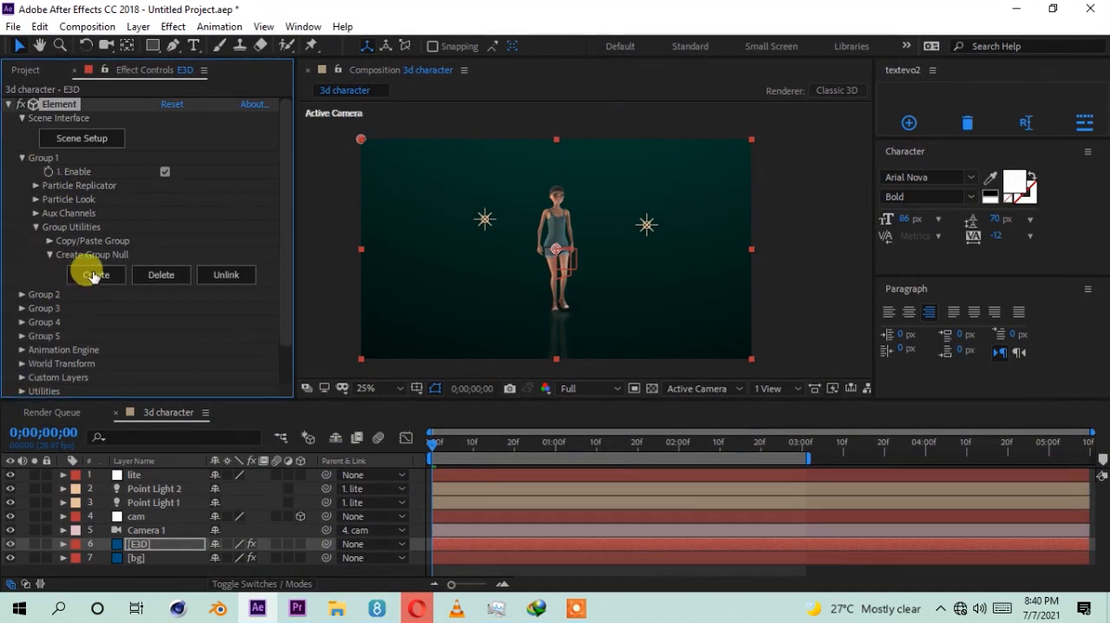
click(93, 276)
click(143, 482)
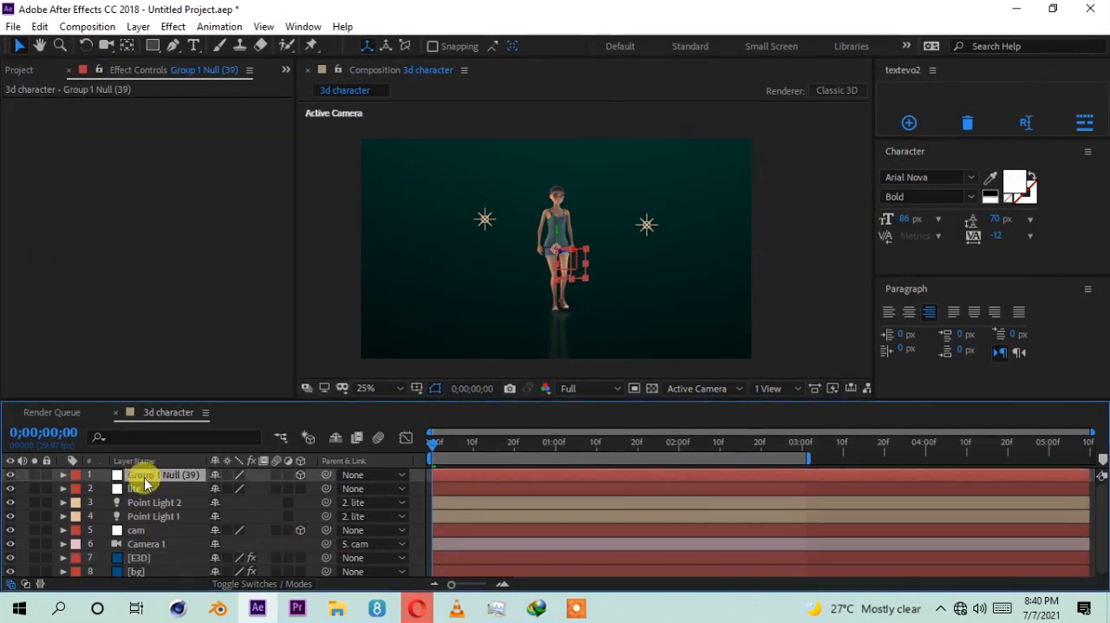
key(Return)
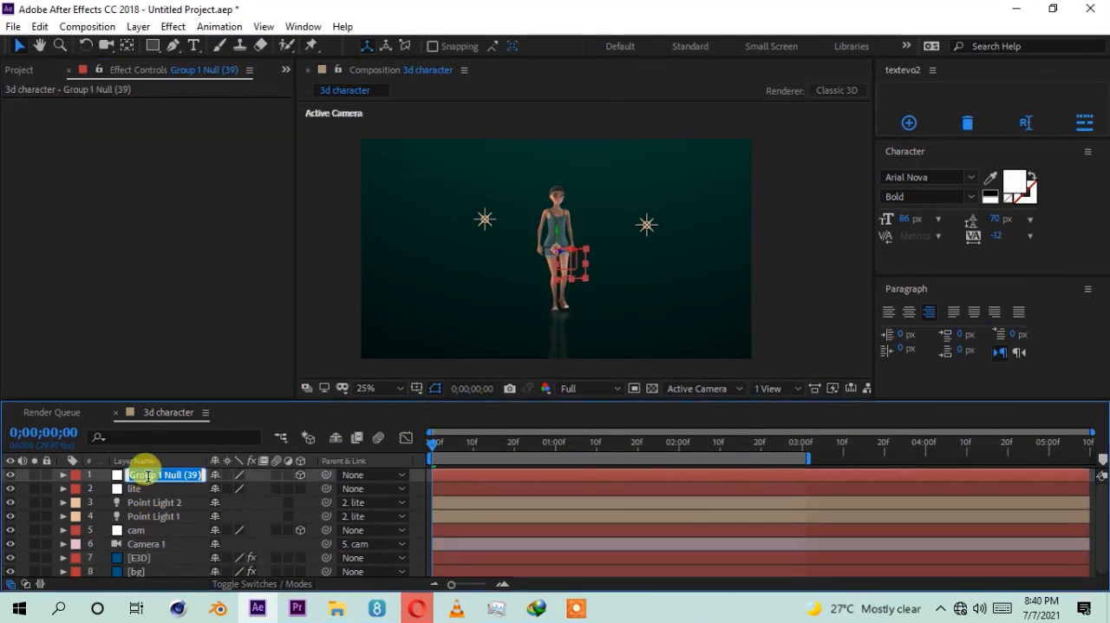
text(character)
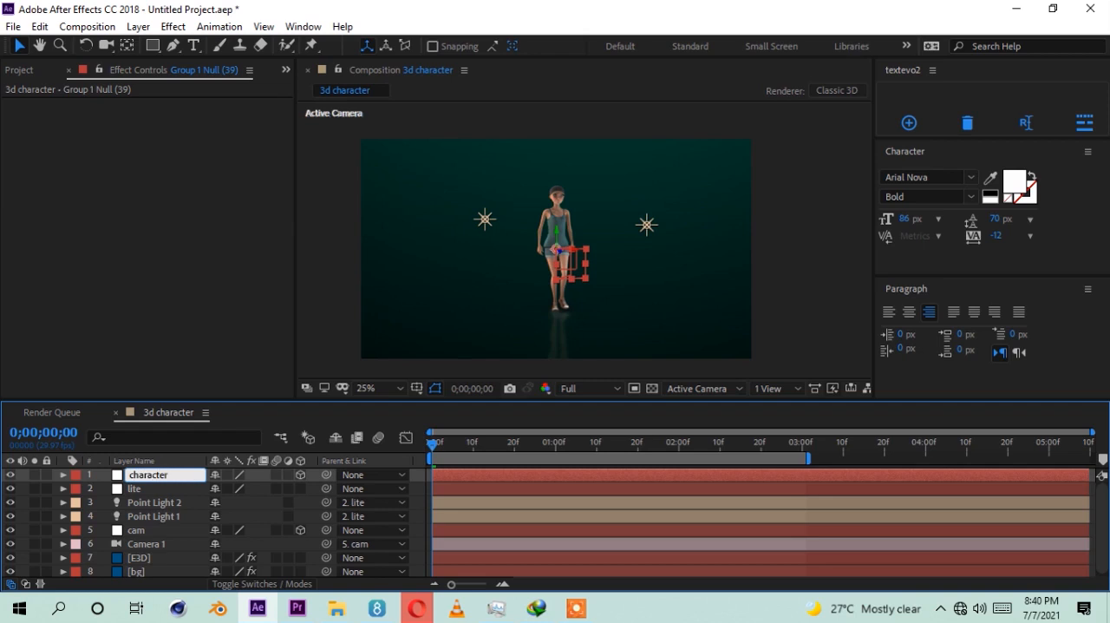
key(Return)
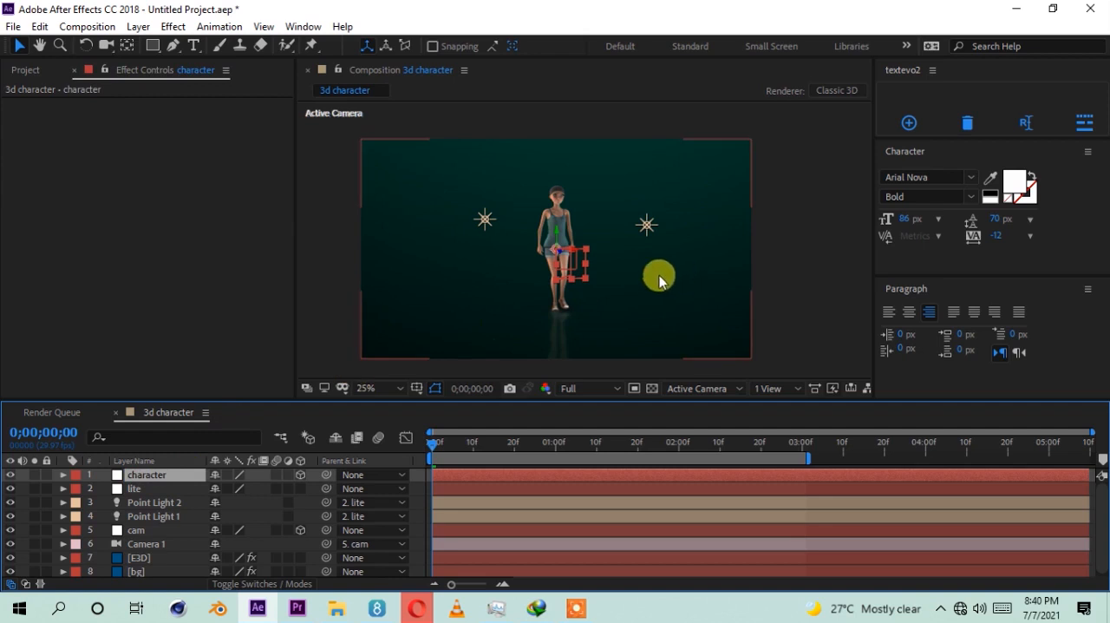
Step: Try moving the character null along its depth axis toward the camera
drag(560, 252, 742, 260)
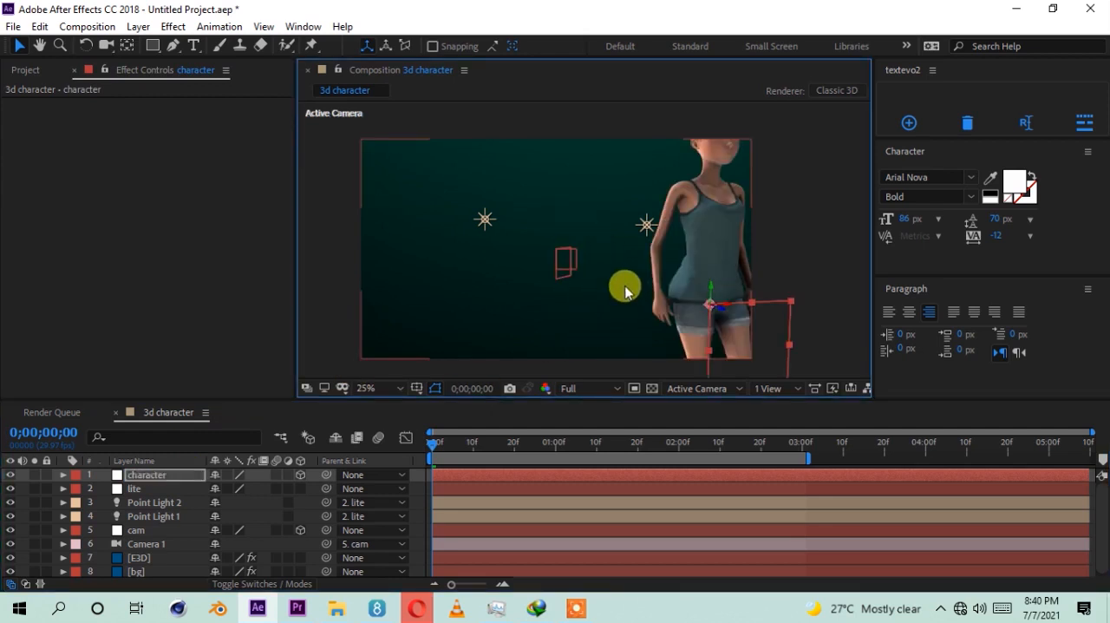
key(comma)
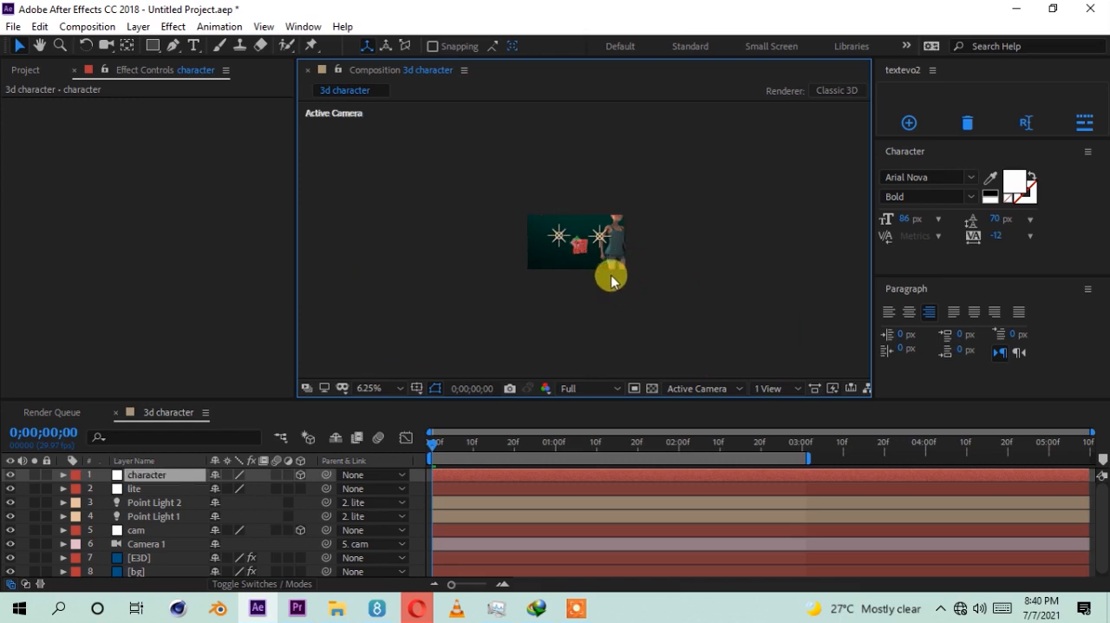
key(period)
key(period)
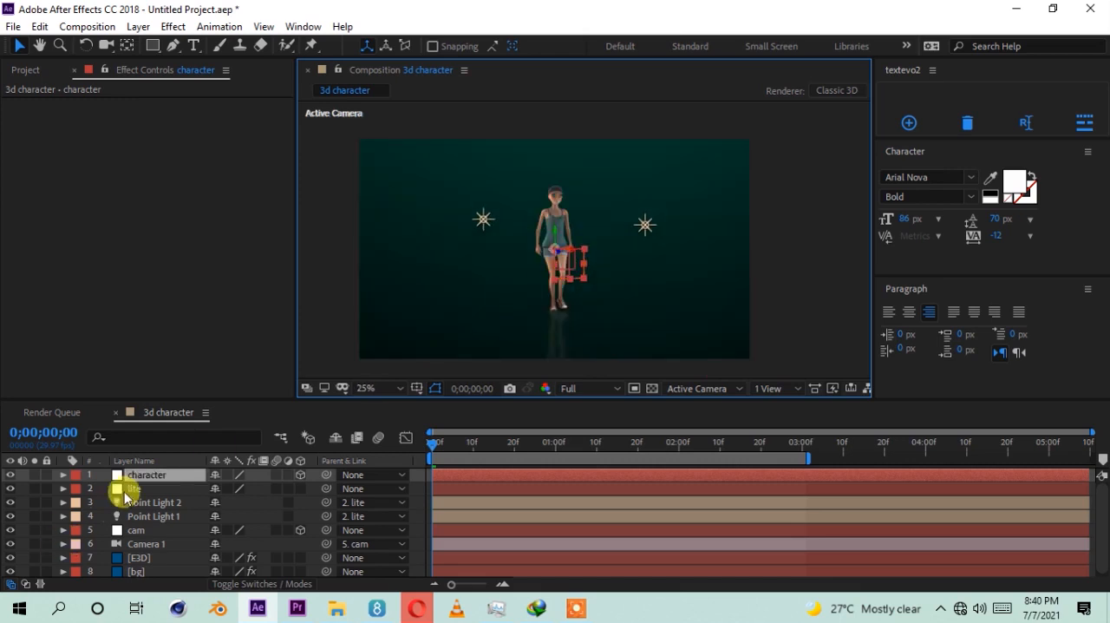
Step: Create a new null object and rename it control
click(142, 27)
mouse_move(159, 45)
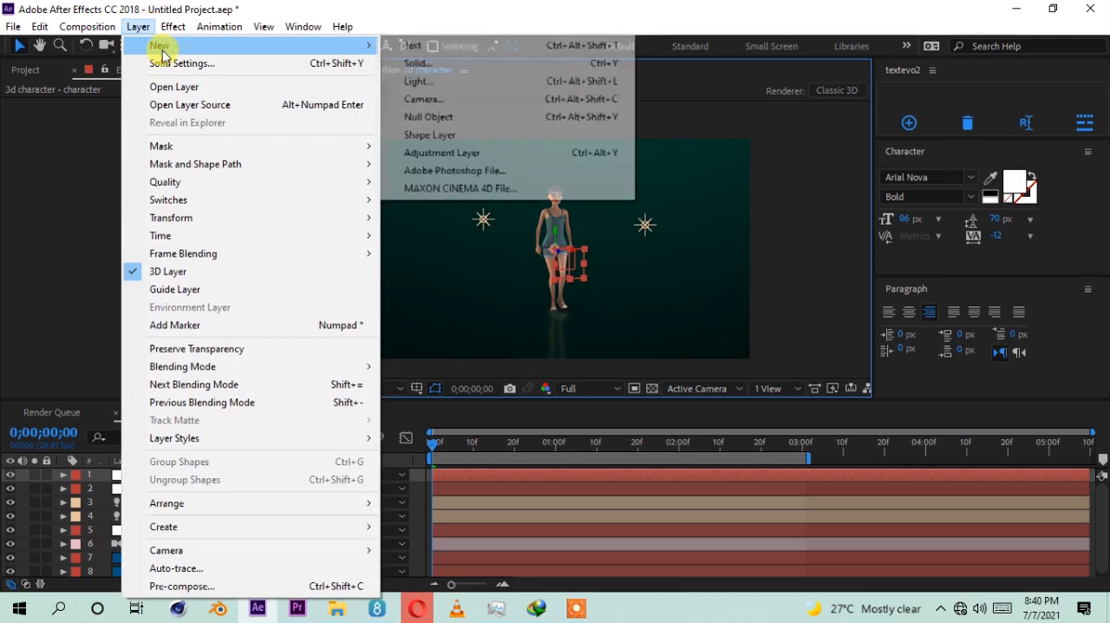
click(486, 113)
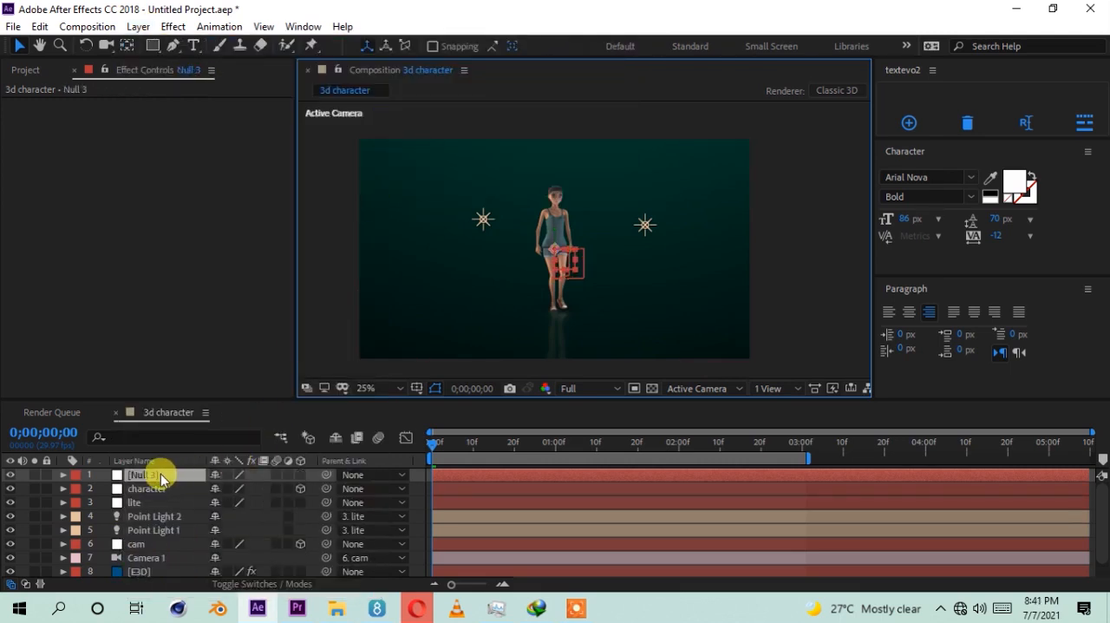
double_click(156, 476)
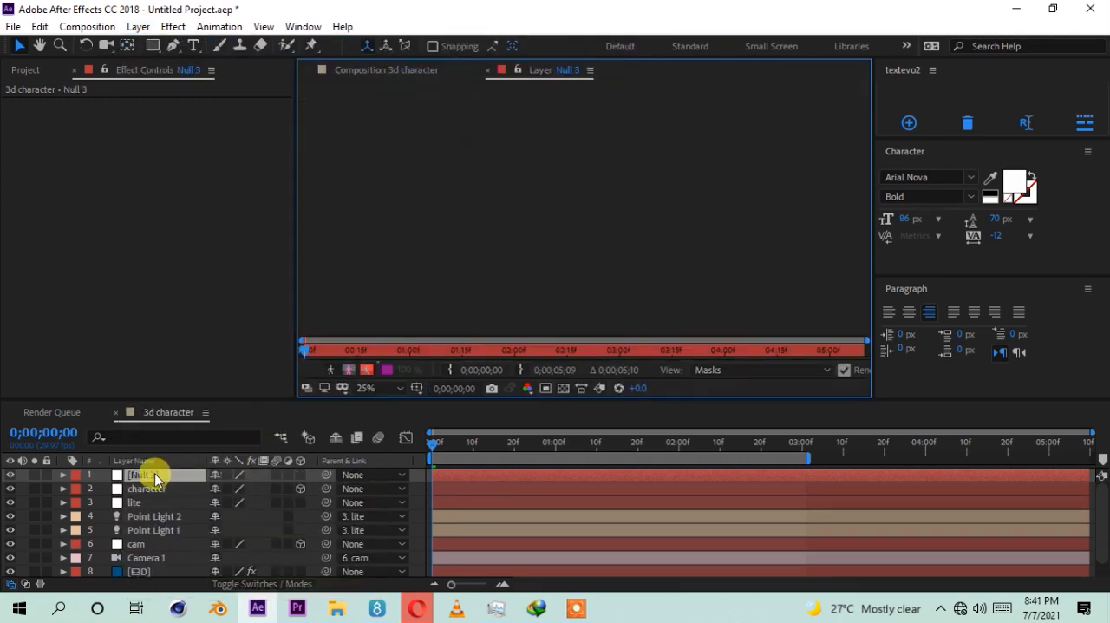
click(416, 69)
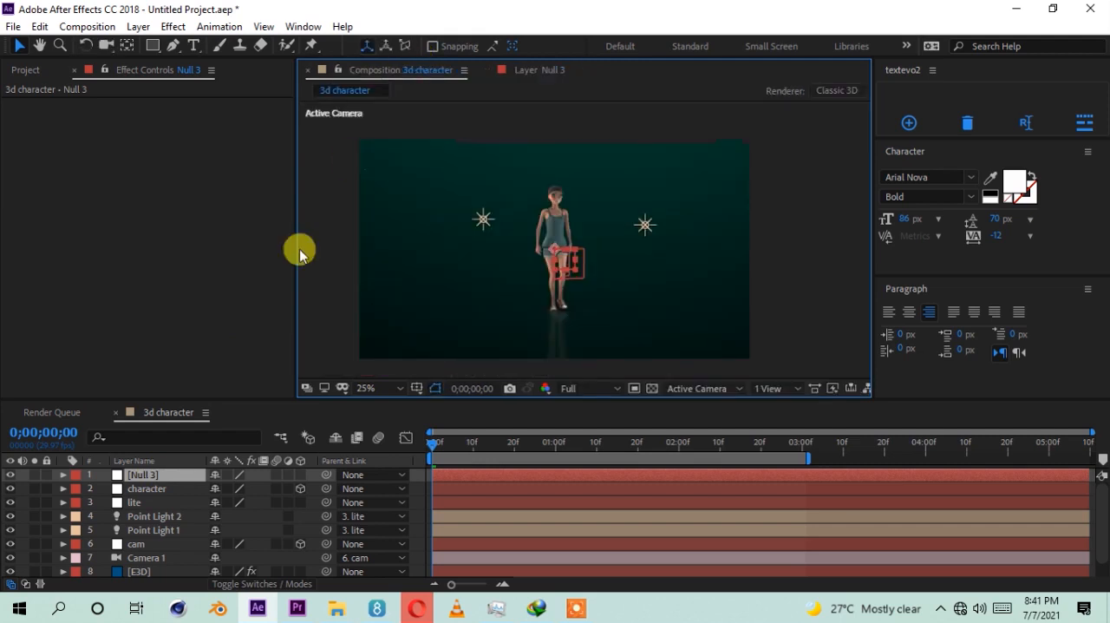
click(145, 473)
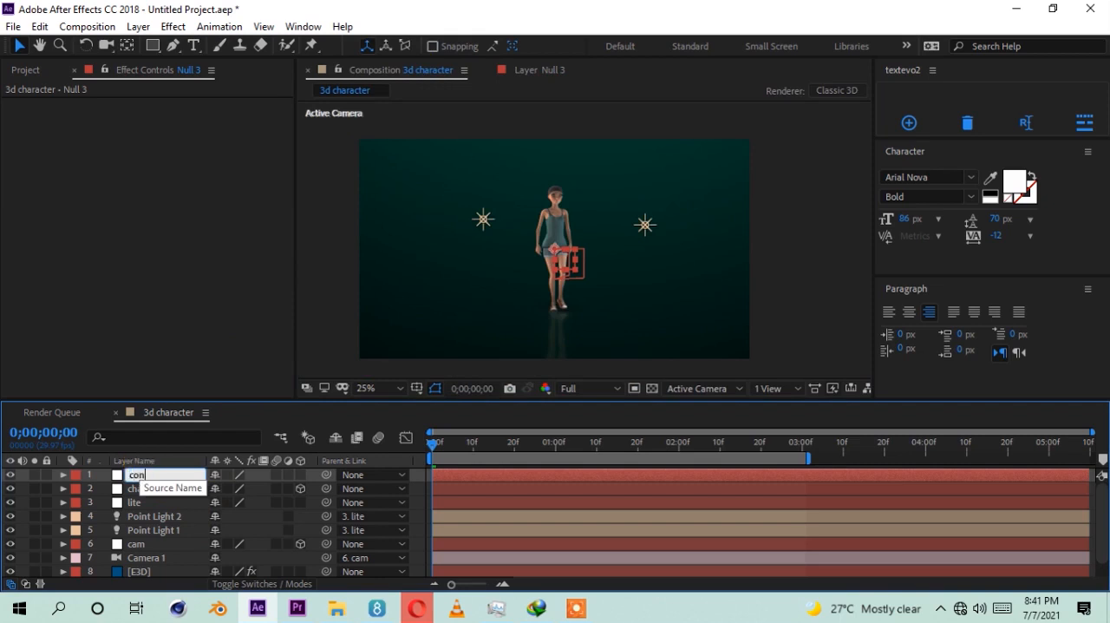
text(control)
key(Return)
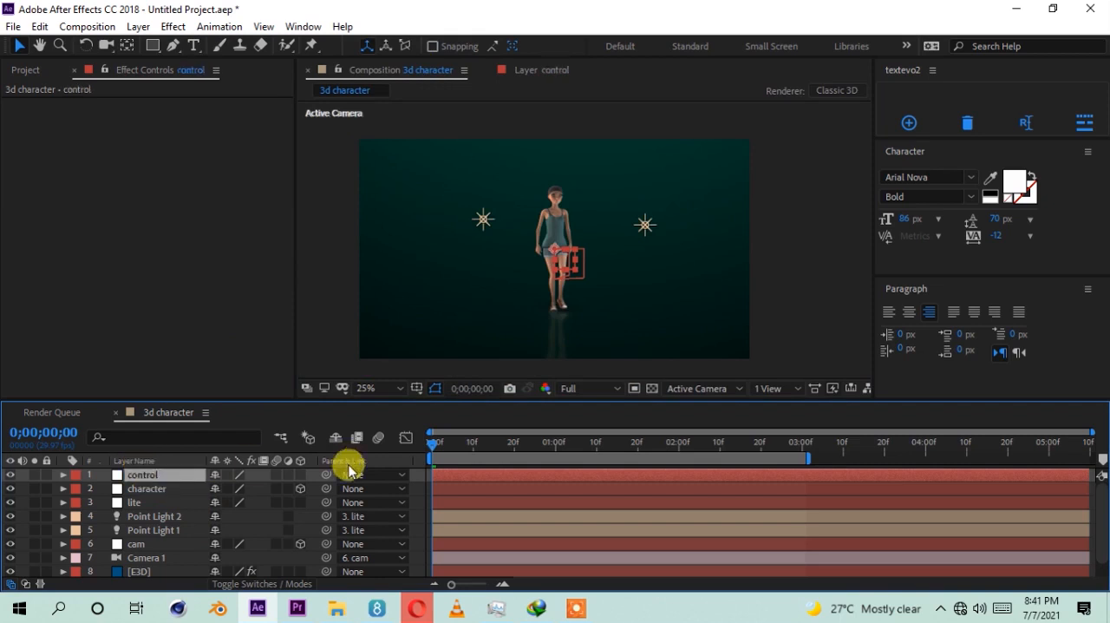
Step: Parent the character and lite nulls to the control null
click(148, 489)
ctrl+click(148, 502)
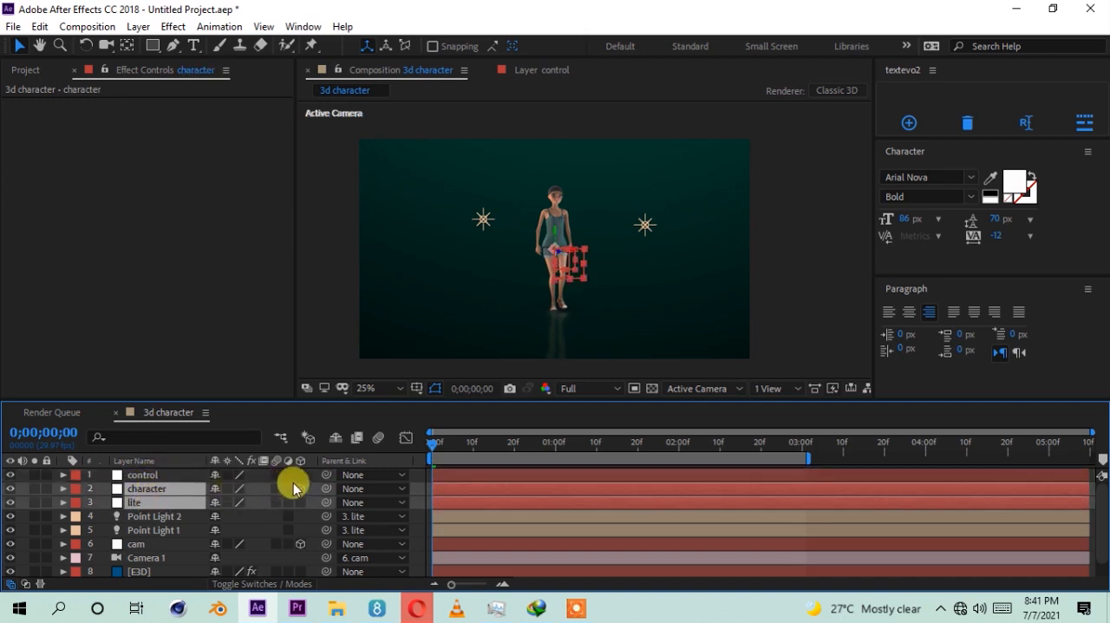
drag(326, 490, 173, 475)
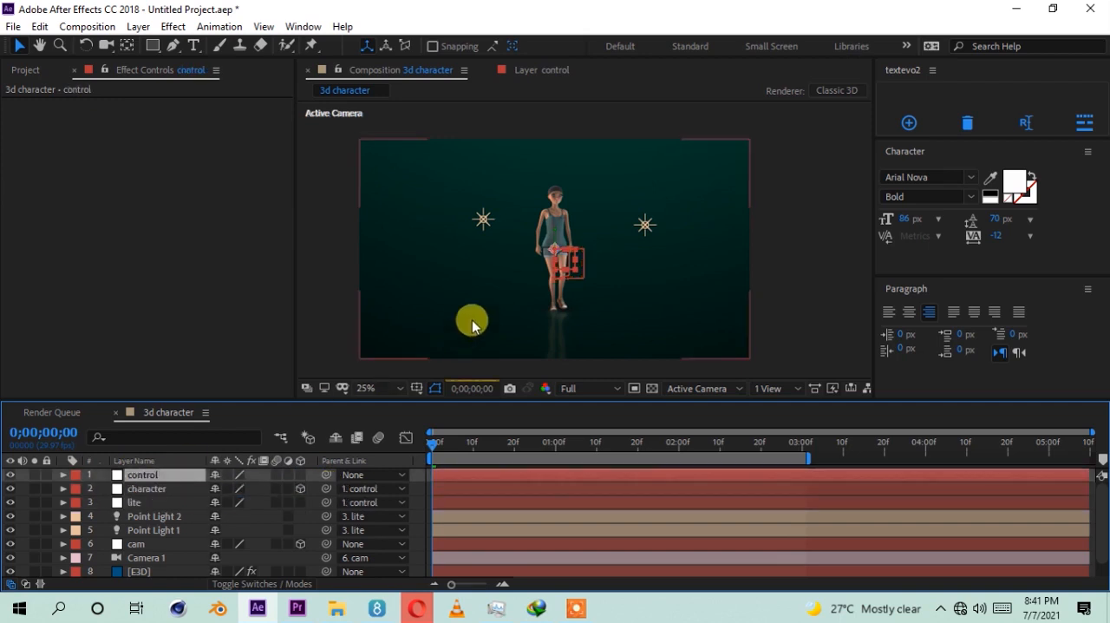
Step: Mark the character, lite, Camera 1 and both point light layers as shy and hide shy layers in the timeline
click(178, 489)
ctrl+click(149, 503)
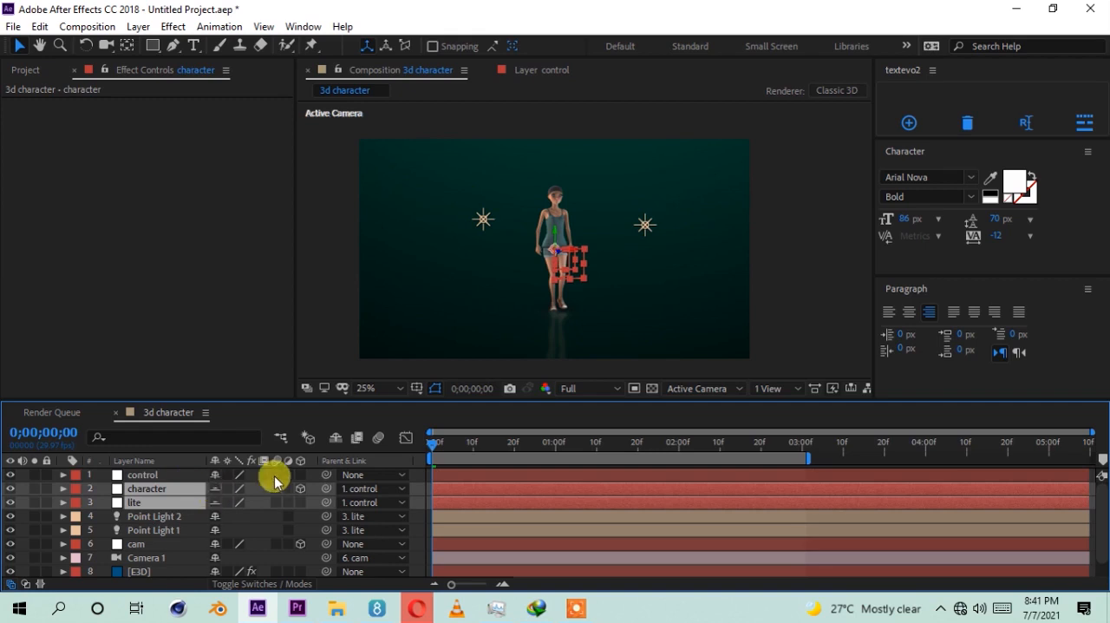
click(338, 444)
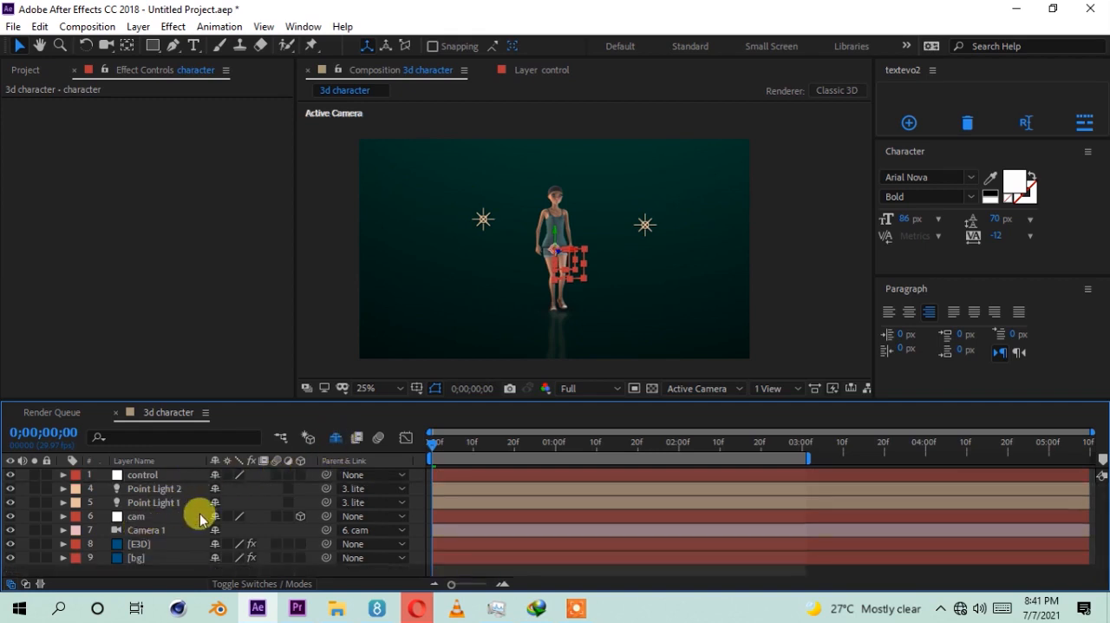
click(214, 530)
click(216, 488)
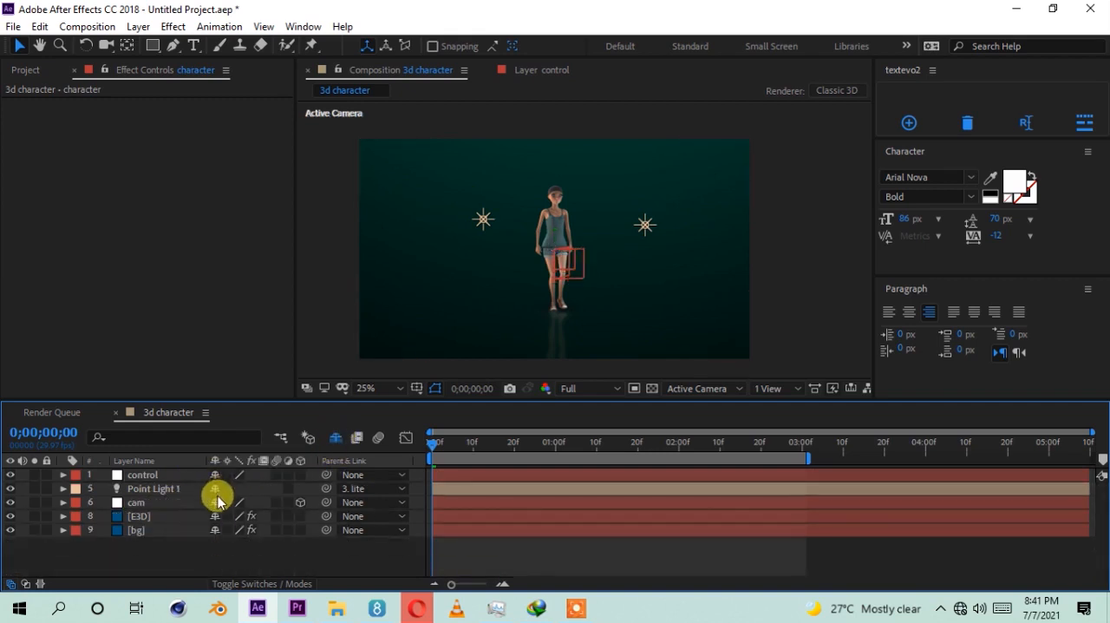
click(216, 489)
Step: Make the control null a 3D layer and set a Position keyframe for it at the first frame
click(161, 475)
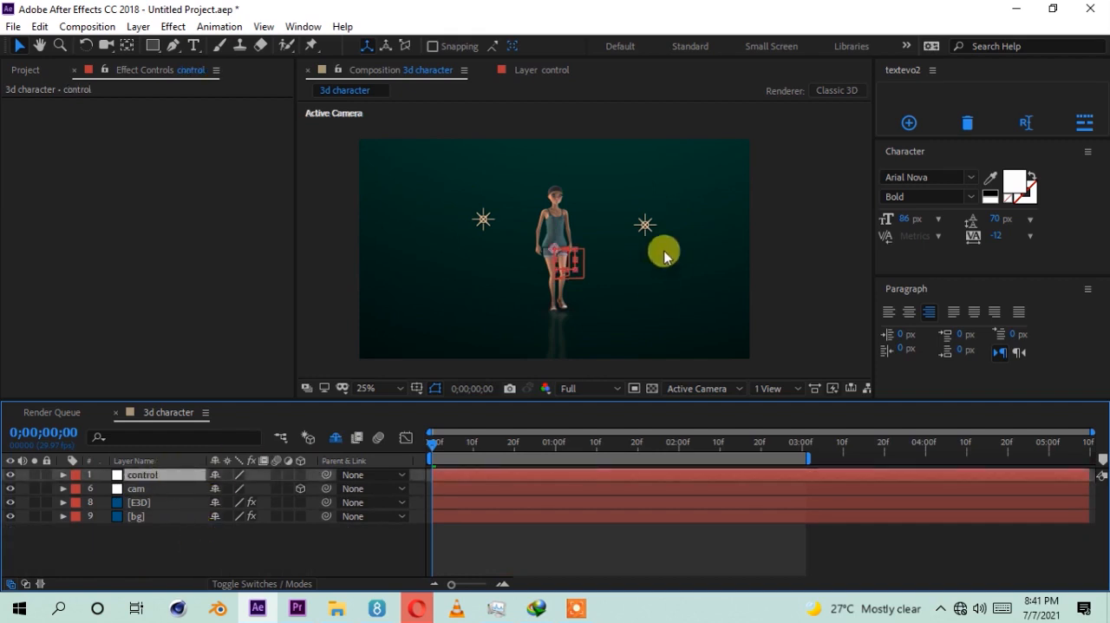
scroll(562, 239, up, 2)
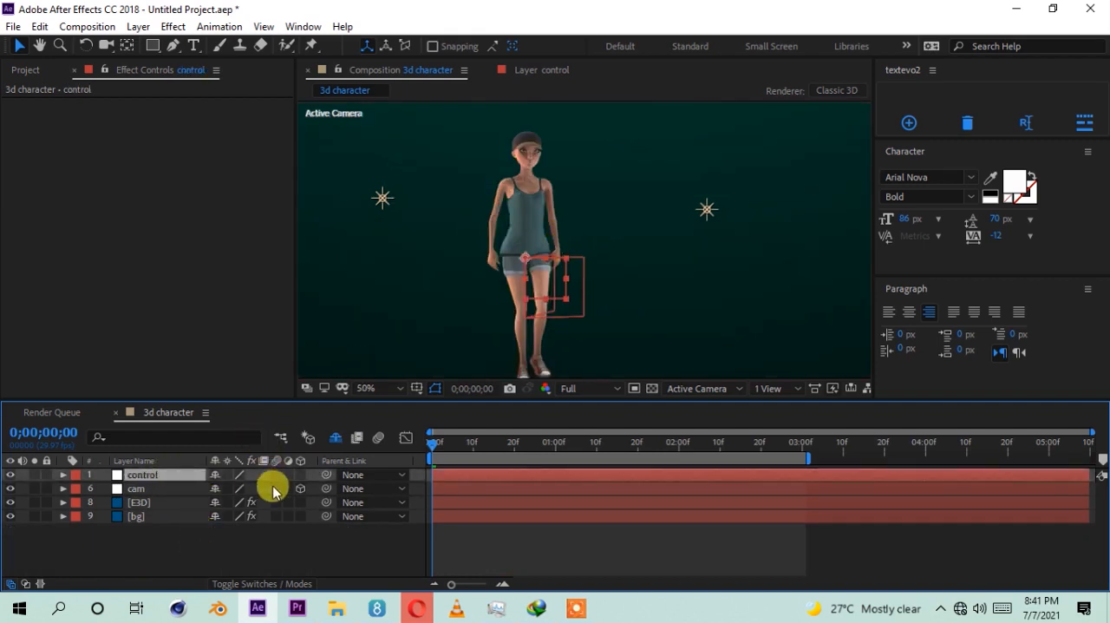
click(301, 475)
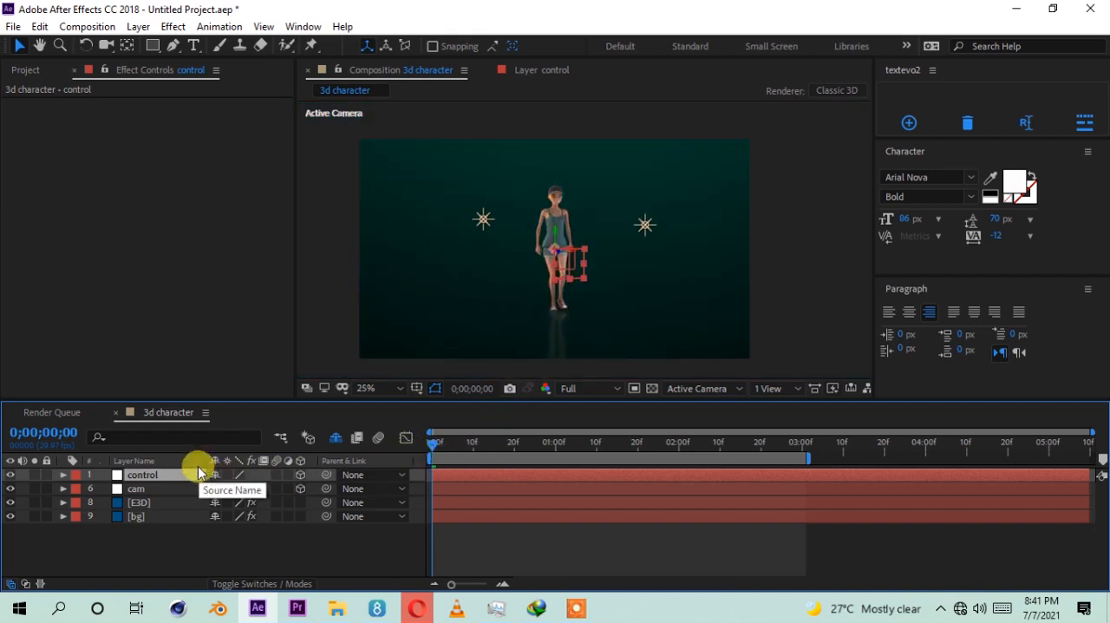
key(p)
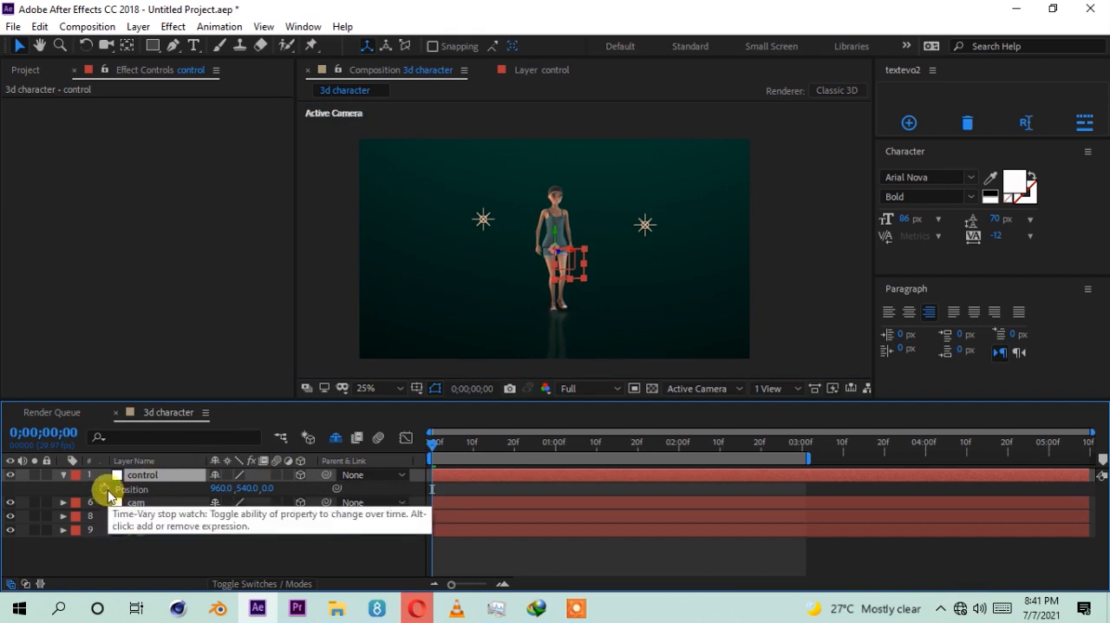
click(104, 489)
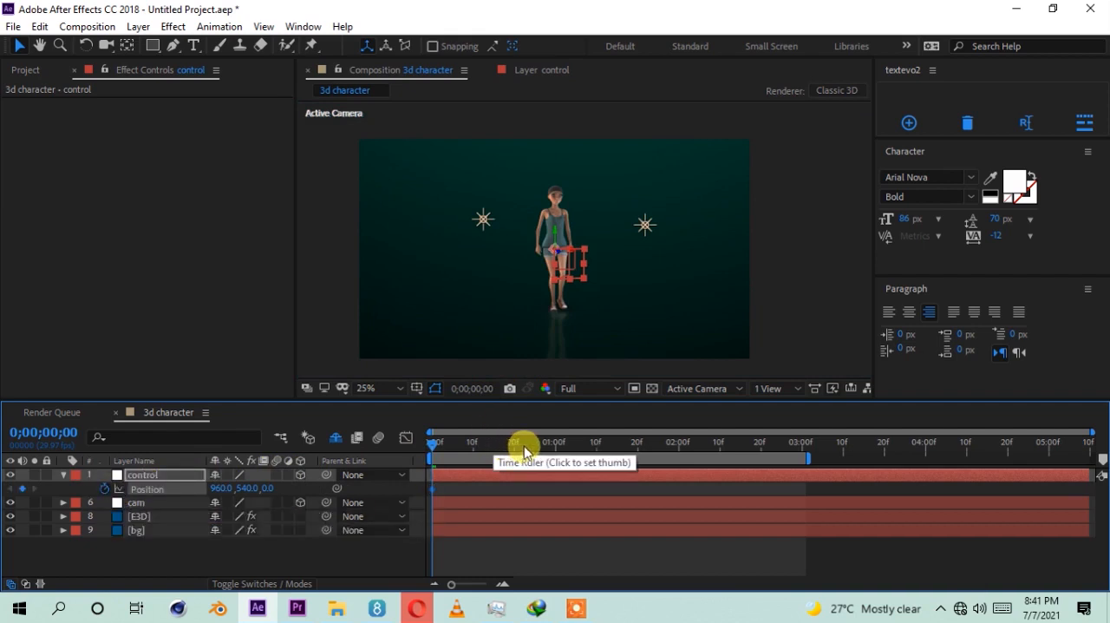
Step: At 0;00;03;01, move the control null toward the camera along its depth axis to a Z position of -1402.8
drag(667, 462, 694, 464)
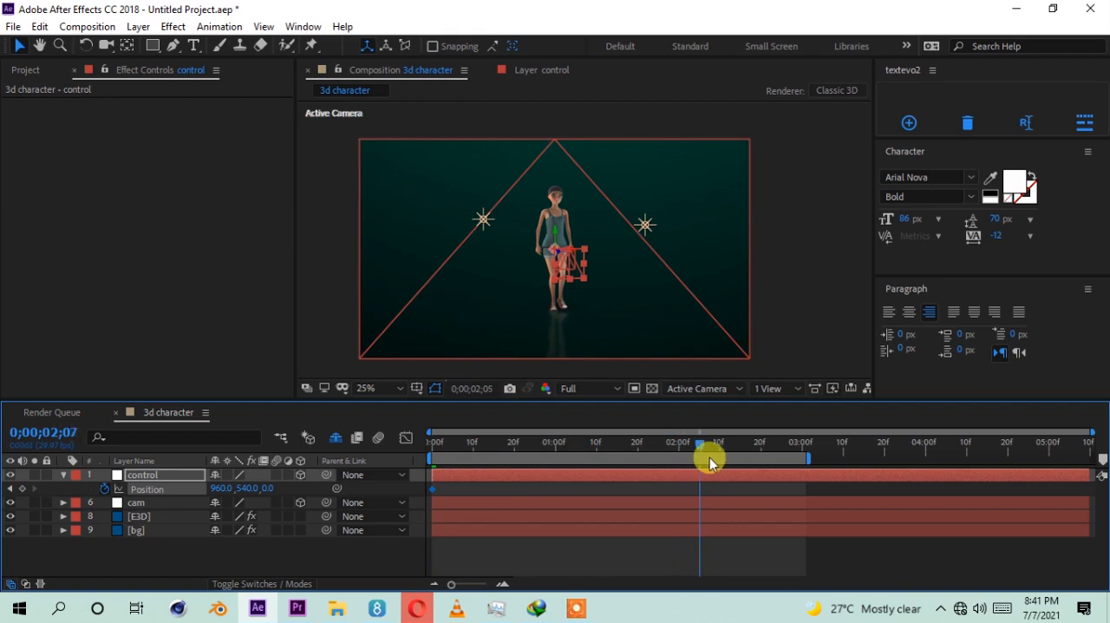
drag(760, 464, 803, 473)
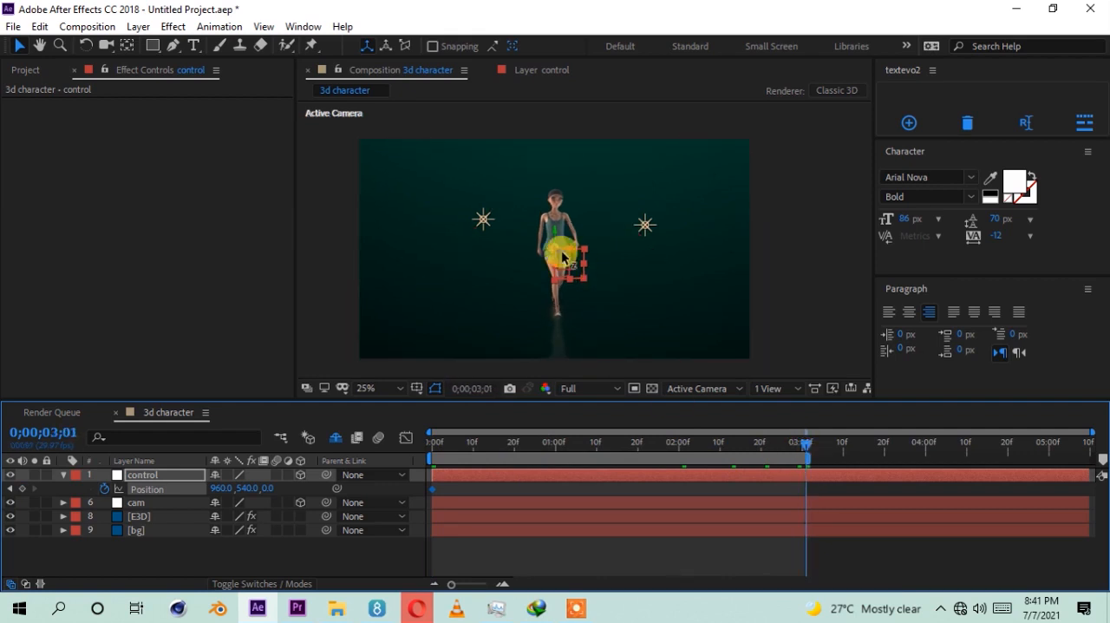
drag(562, 256, 830, 261)
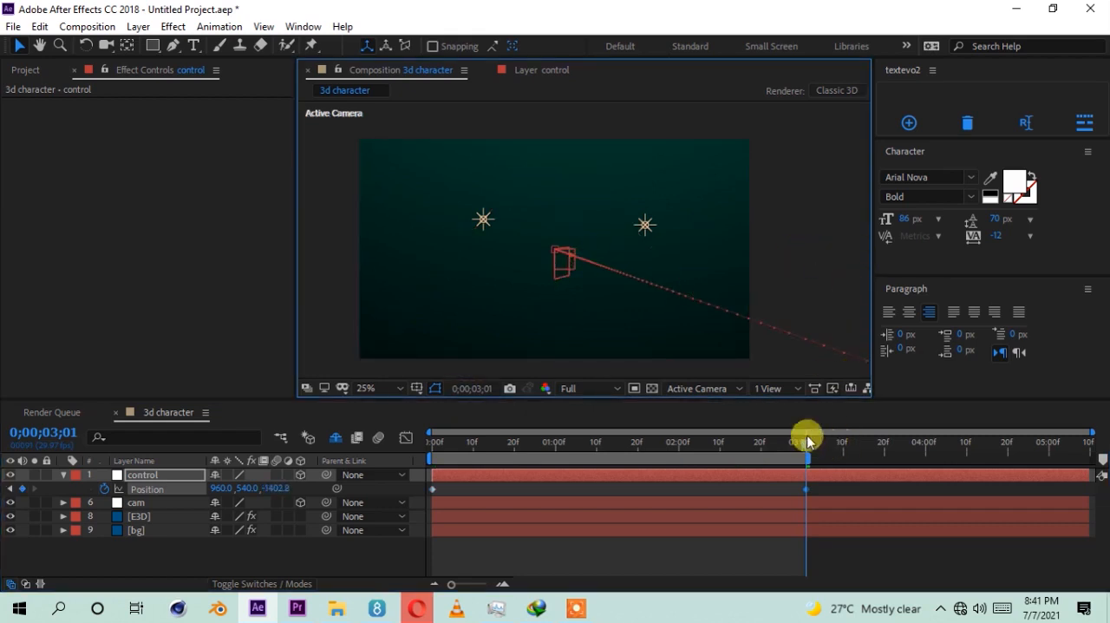
Step: Extend the end of the work area to about 0;00;04;10 and set the preview resolution to Quarter
drag(808, 460, 967, 457)
click(849, 492)
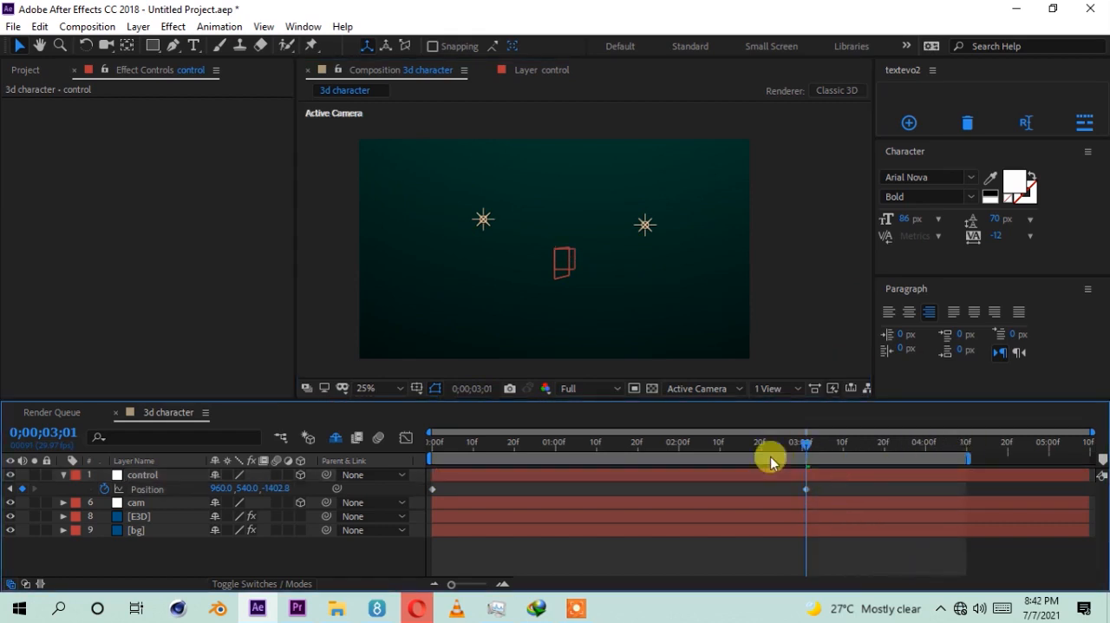
click(605, 388)
click(579, 477)
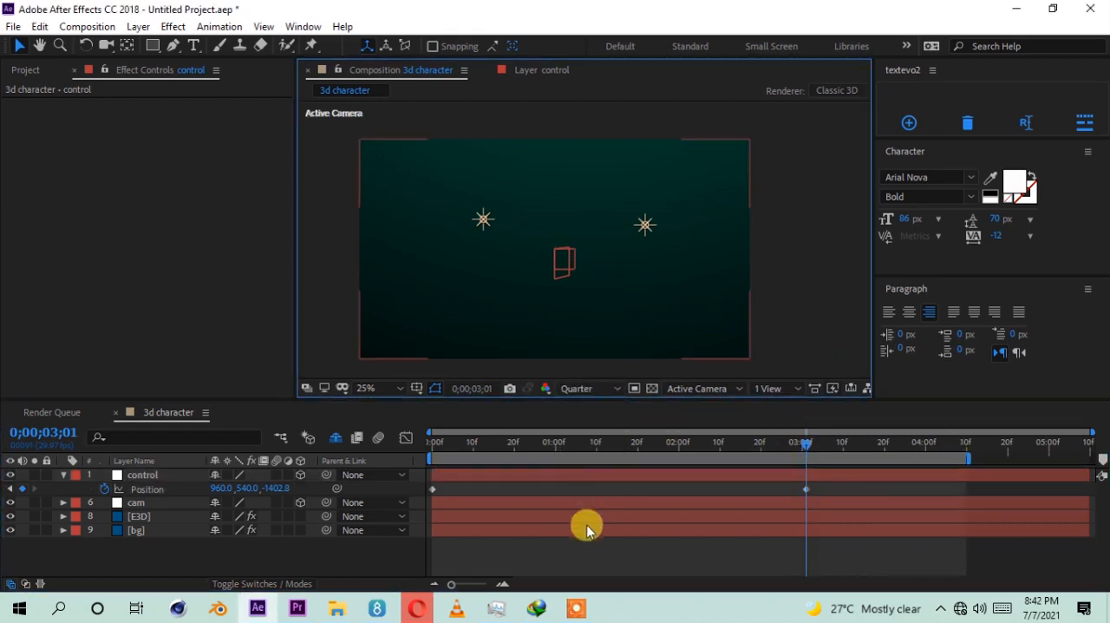
Step: Preview the character's walk toward the camera and stop playback at 0;00;00;19
click(584, 552)
key(space)
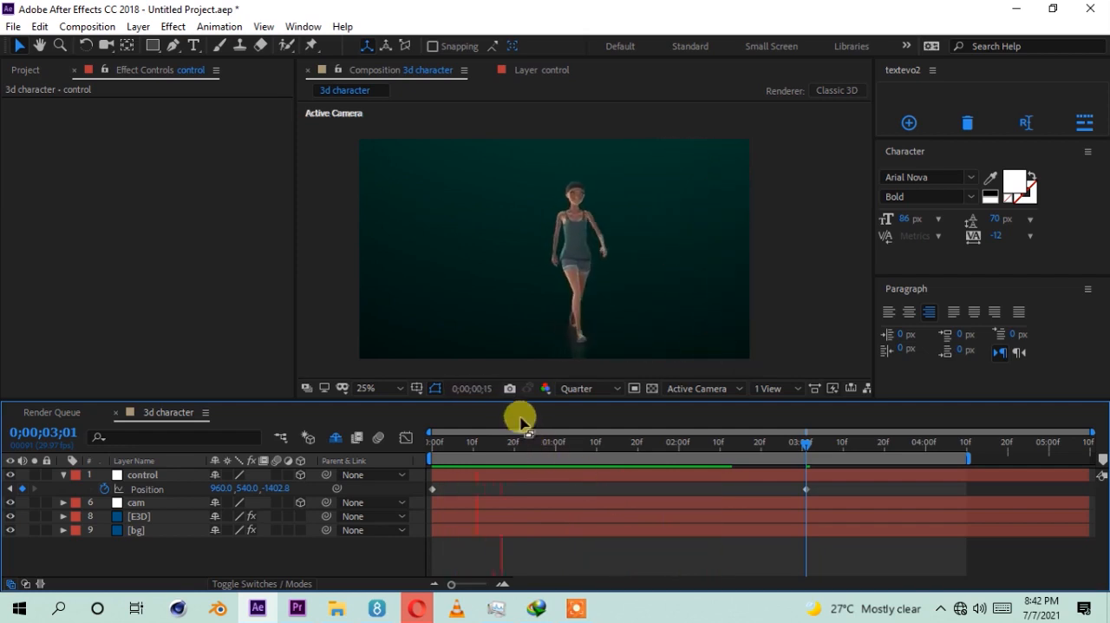
click(510, 444)
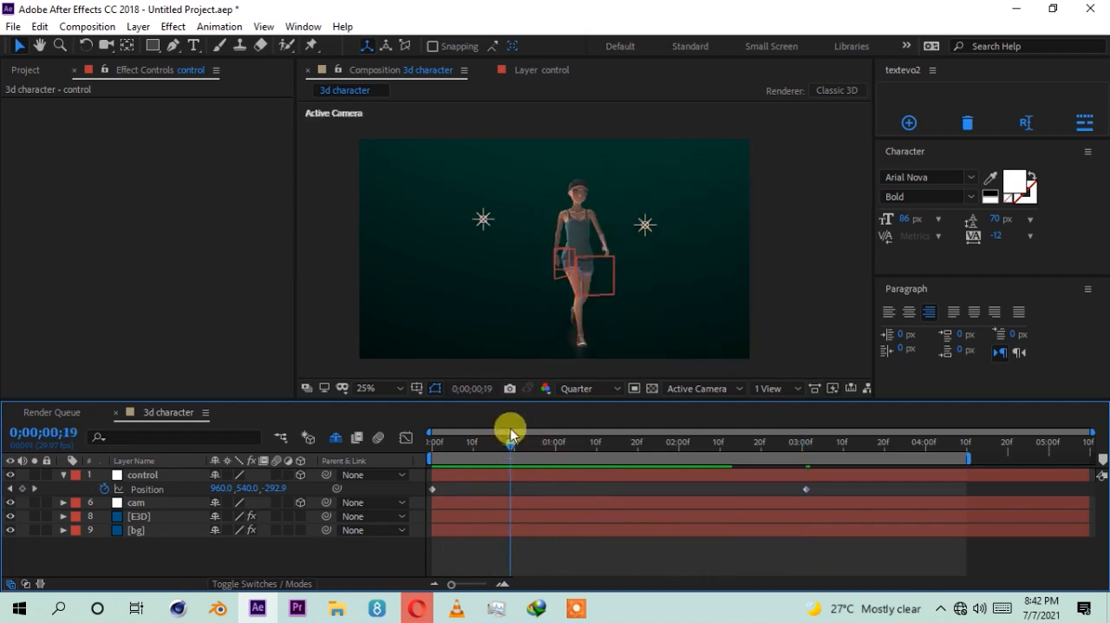
Step: Orbit the camera to a side view of the character and review the walk from the first frame to 0;00;01;02
drag(523, 267, 559, 262)
drag(519, 440, 434, 424)
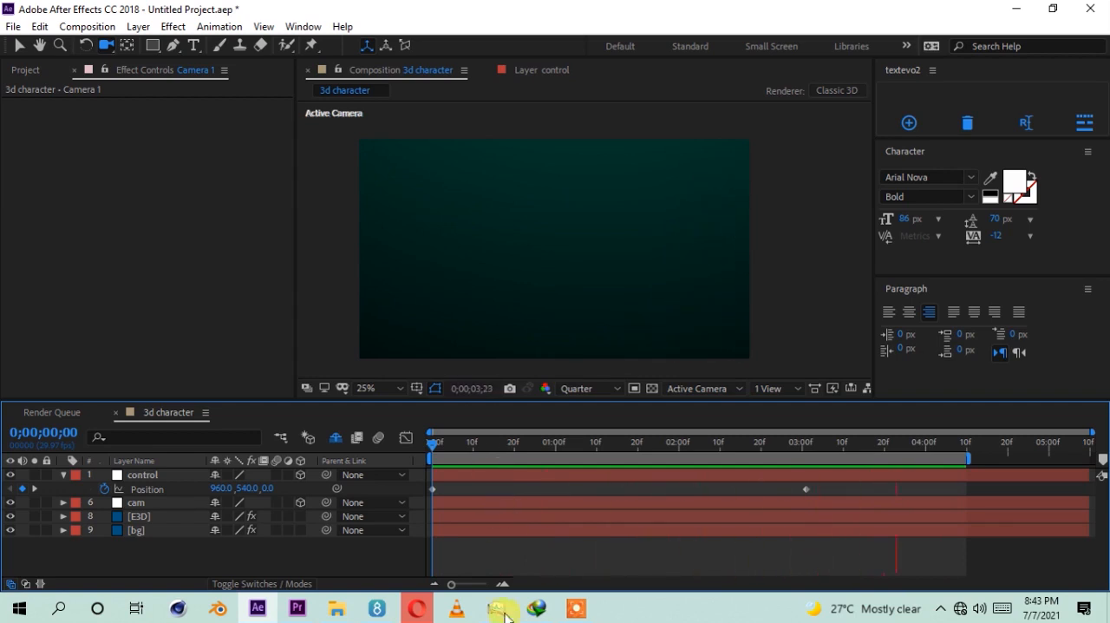
drag(470, 448, 566, 451)
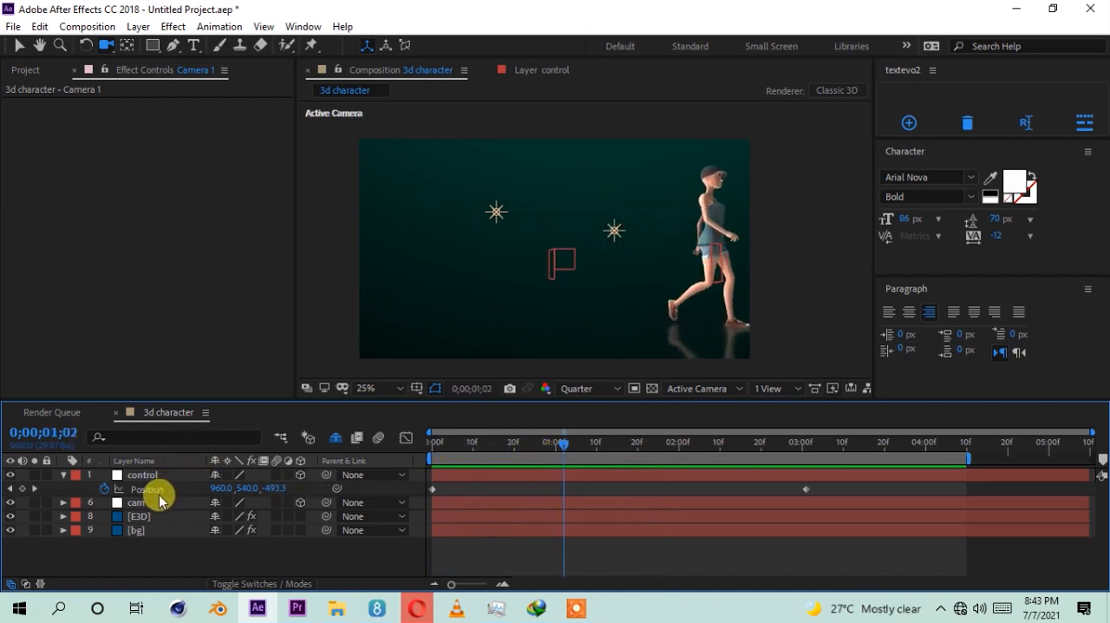
Step: Select Camera 1 among the shy layers, hide them again, and orbit the camera back to a front view of the character
click(335, 437)
click(135, 560)
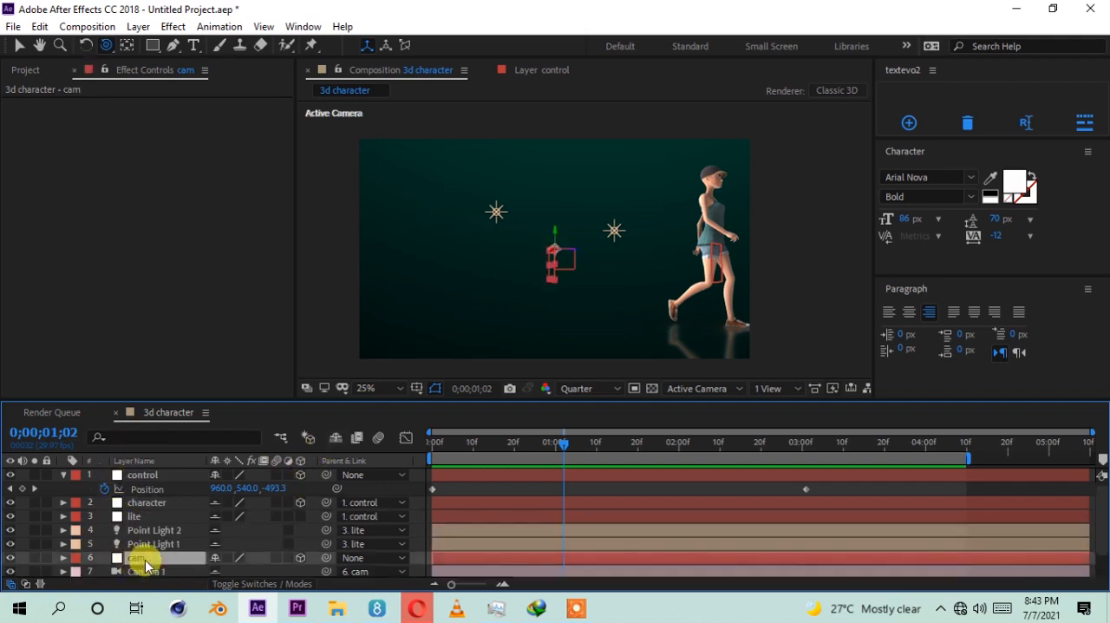
scroll(151, 572, down, 1)
click(176, 543)
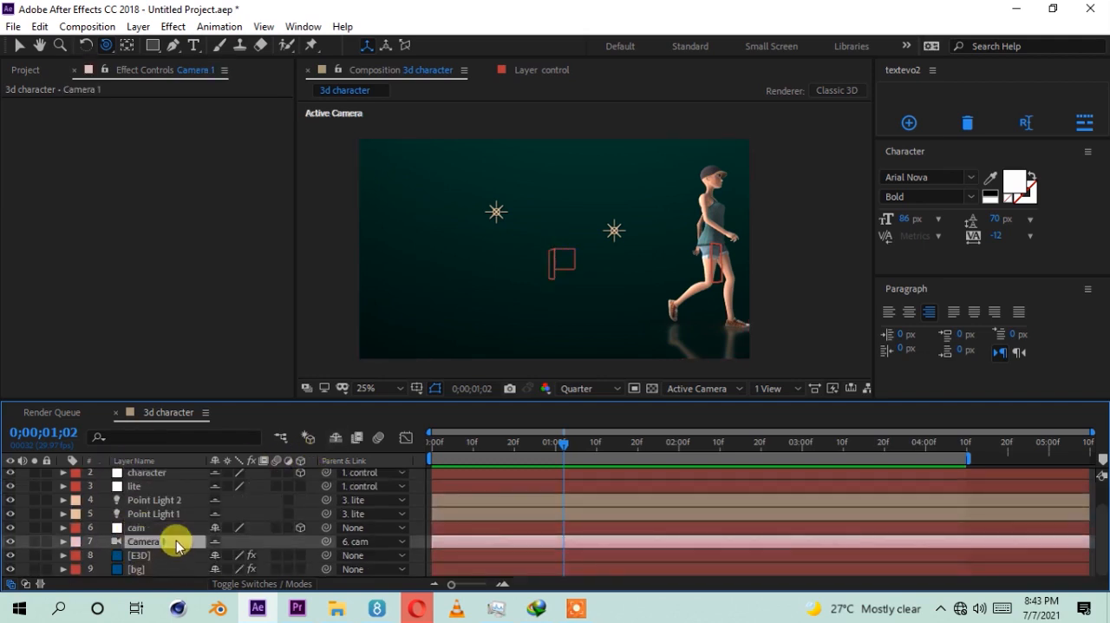
click(334, 437)
key(c)
click(613, 289)
drag(627, 280, 591, 281)
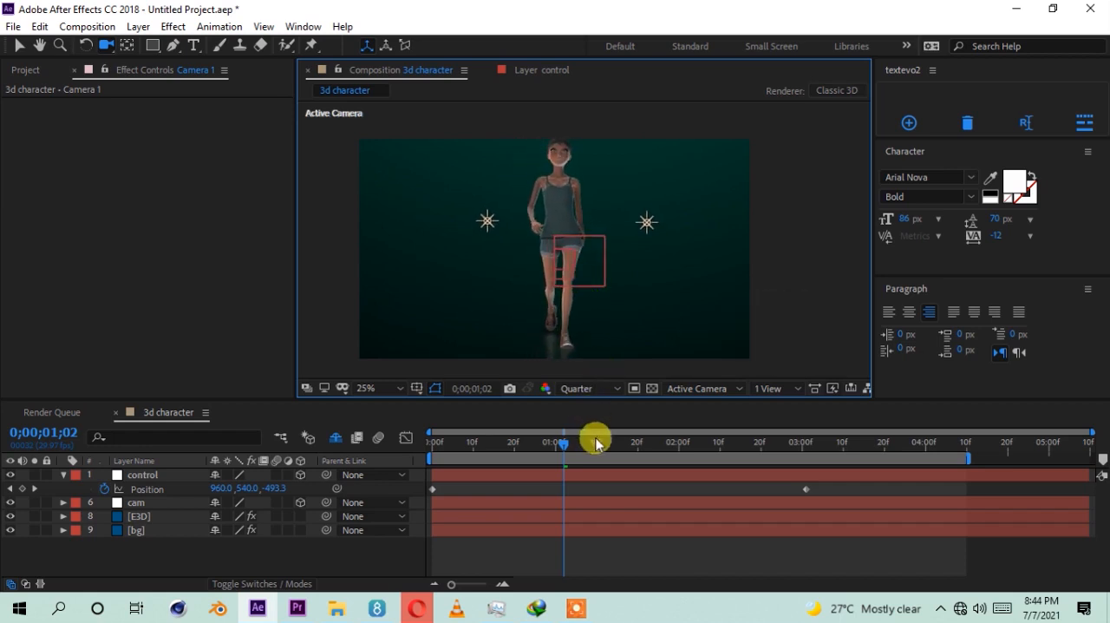
Step: At the first frame, show the shy layers, select Camera 1 and keyframe its Position
drag(572, 439, 401, 439)
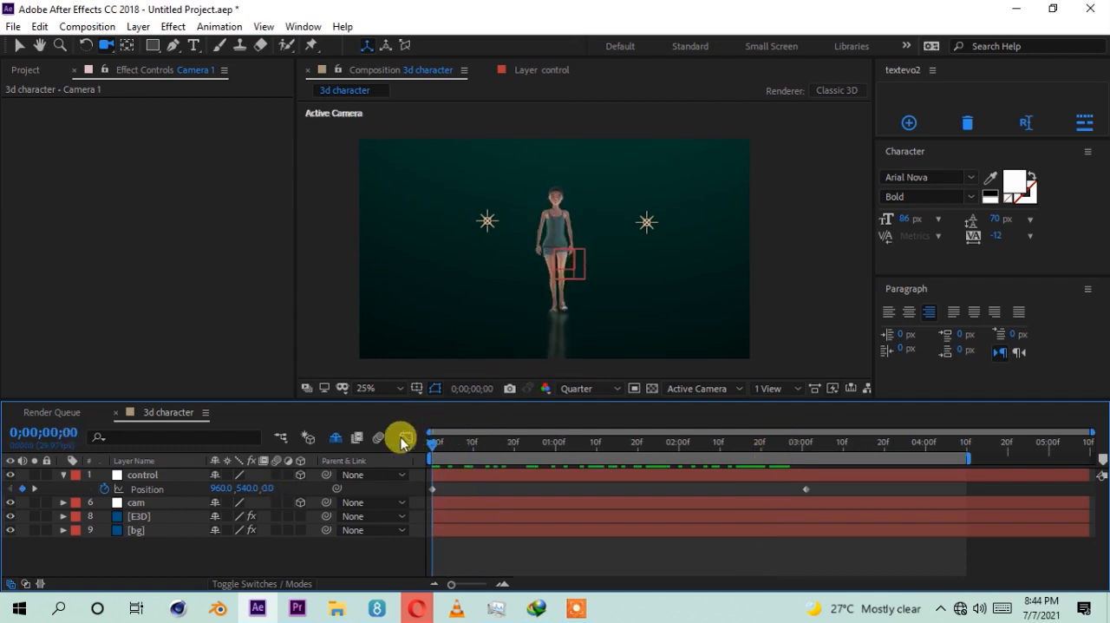
click(337, 440)
scroll(139, 538, down, 1)
click(150, 542)
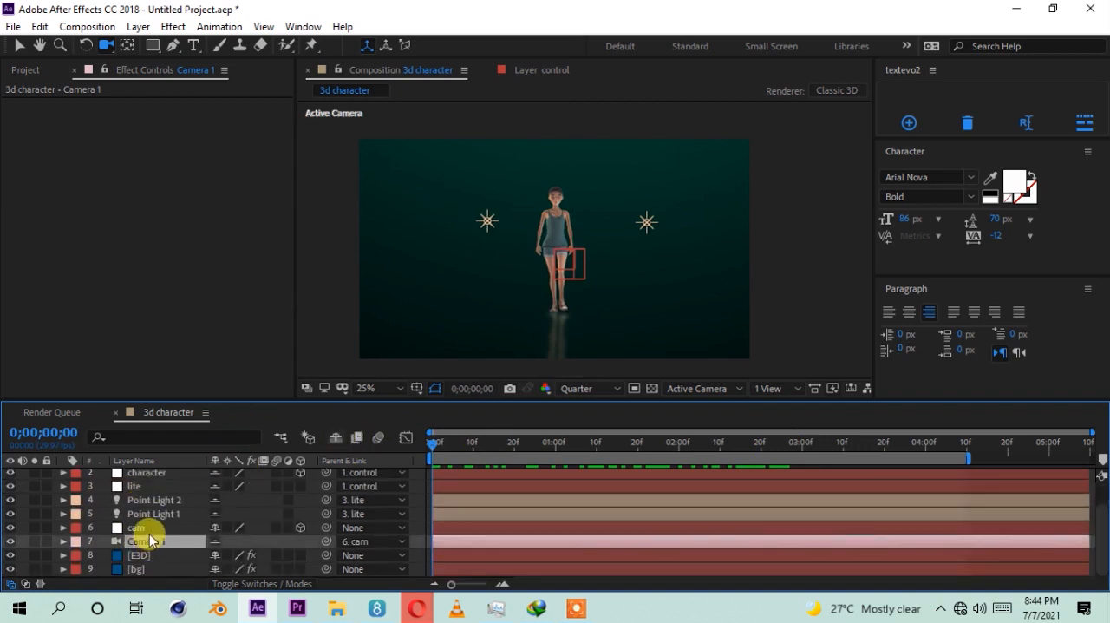
key(p)
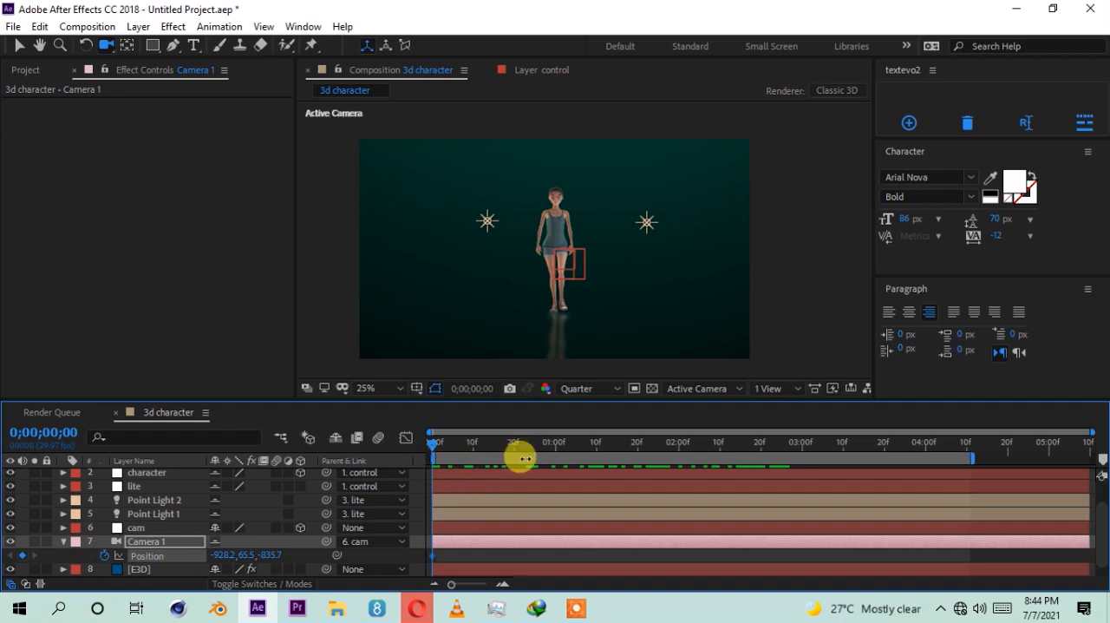
Step: Reframe Camera 1 on the character's upper body at 0;00;01;21 and shift it again at 0;00;02;19 to keyframe its Position
drag(557, 451, 641, 453)
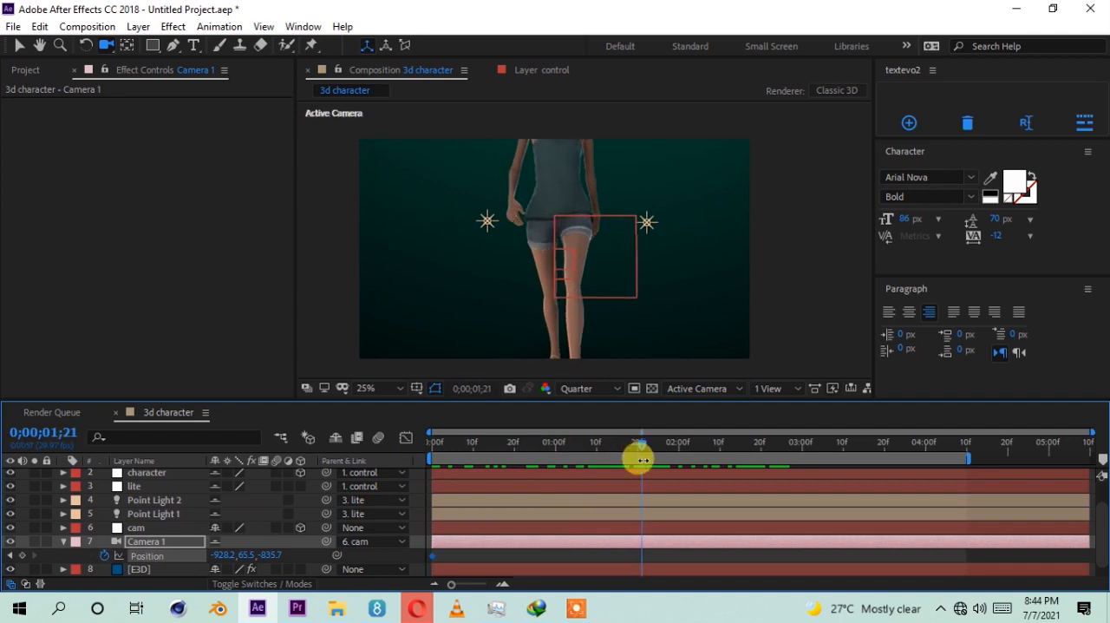
drag(562, 184, 564, 207)
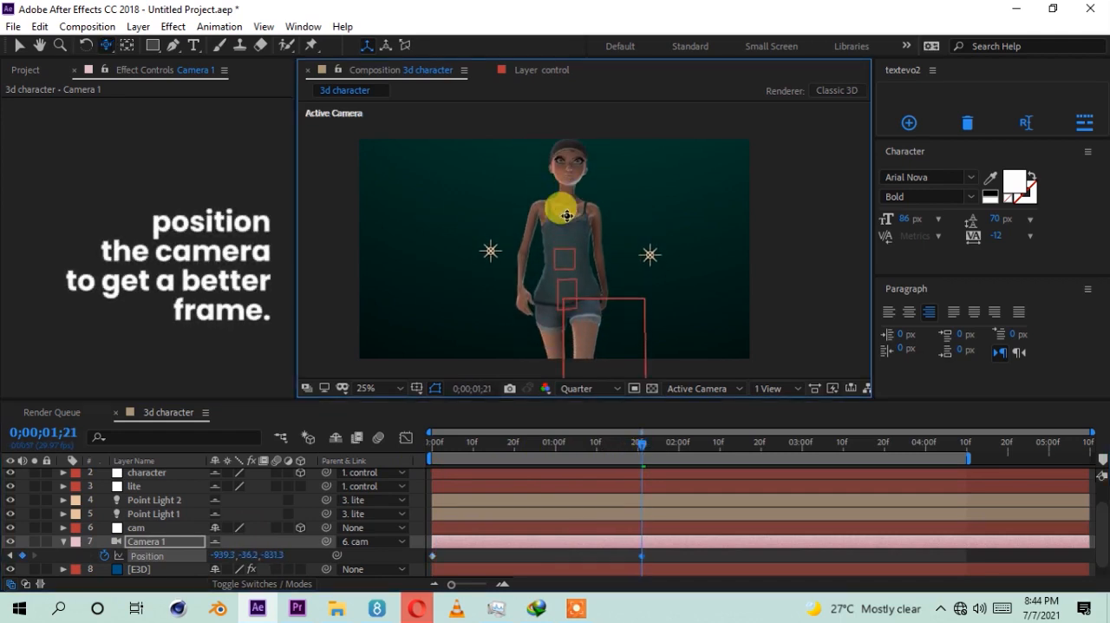
drag(657, 449, 757, 457)
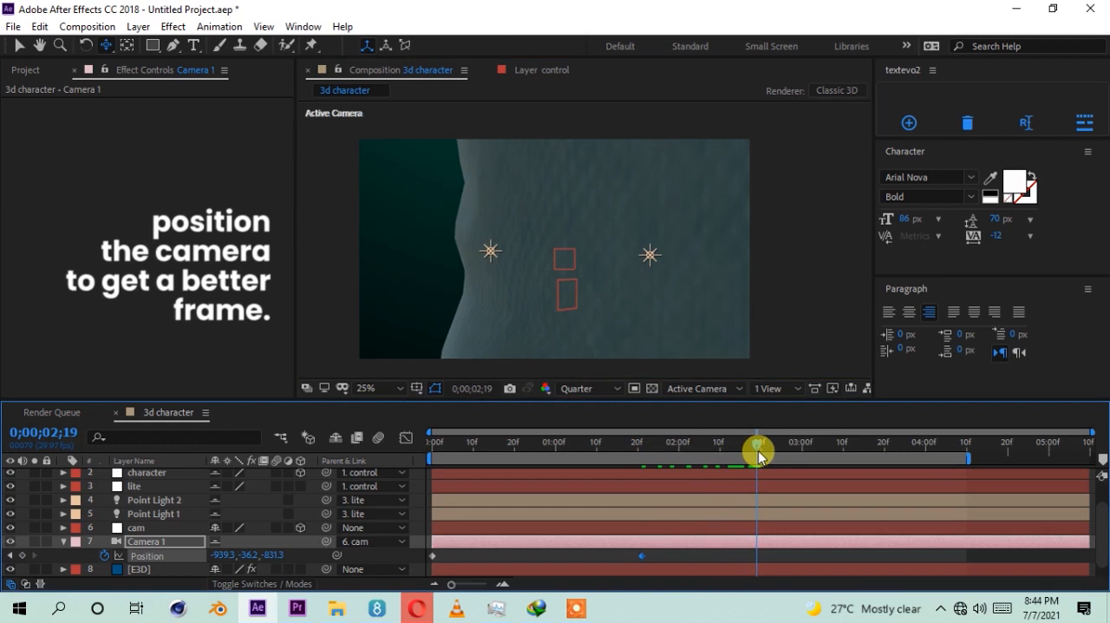
mouse_move(626, 316)
mouse_down()
mouse_move(607, 312)
mouse_move(636, 316)
mouse_up()
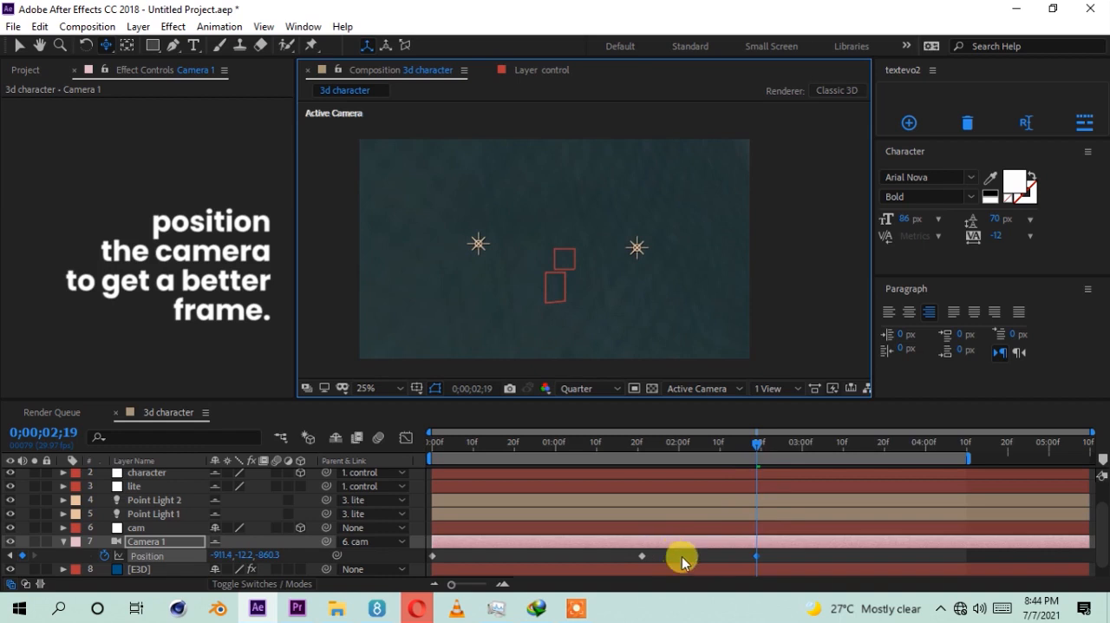
Step: Delete Camera 1's middle Position keyframe and move the last one to about 0;00;02;01
click(642, 555)
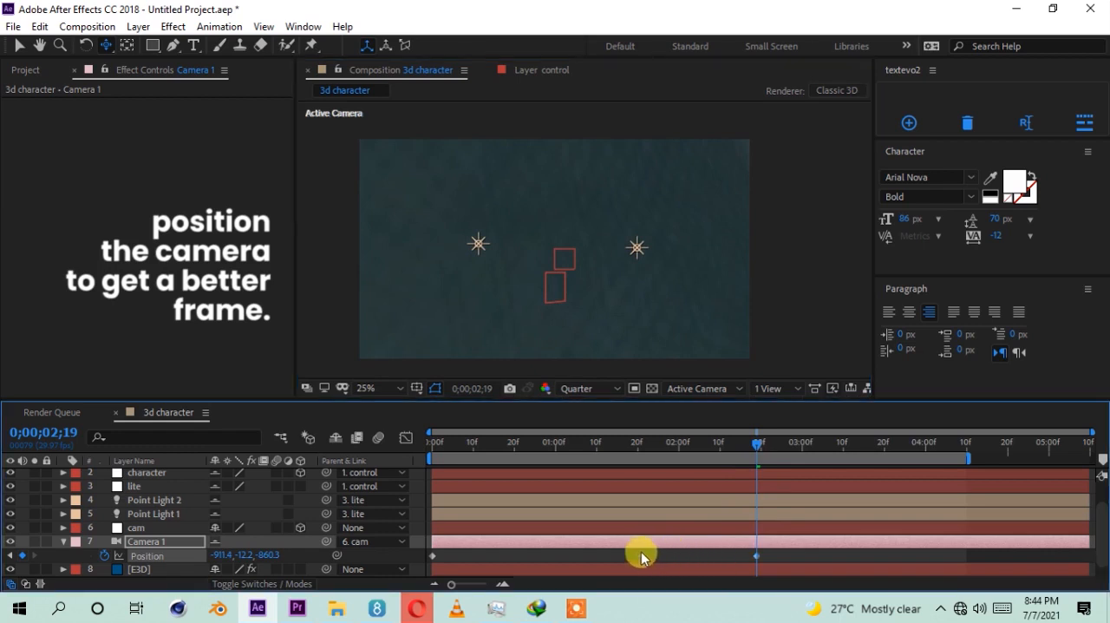
click(756, 559)
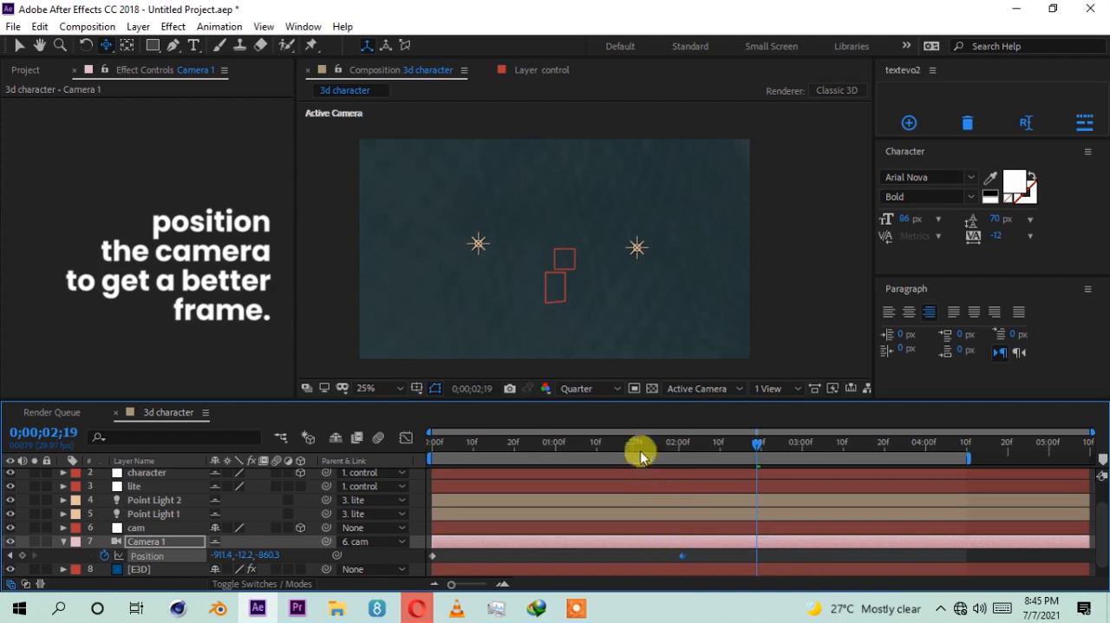
Step: Collapse Camera 1 and trim the E3D and bg layers to end at 0;00;02;16
drag(637, 445, 744, 483)
click(63, 541)
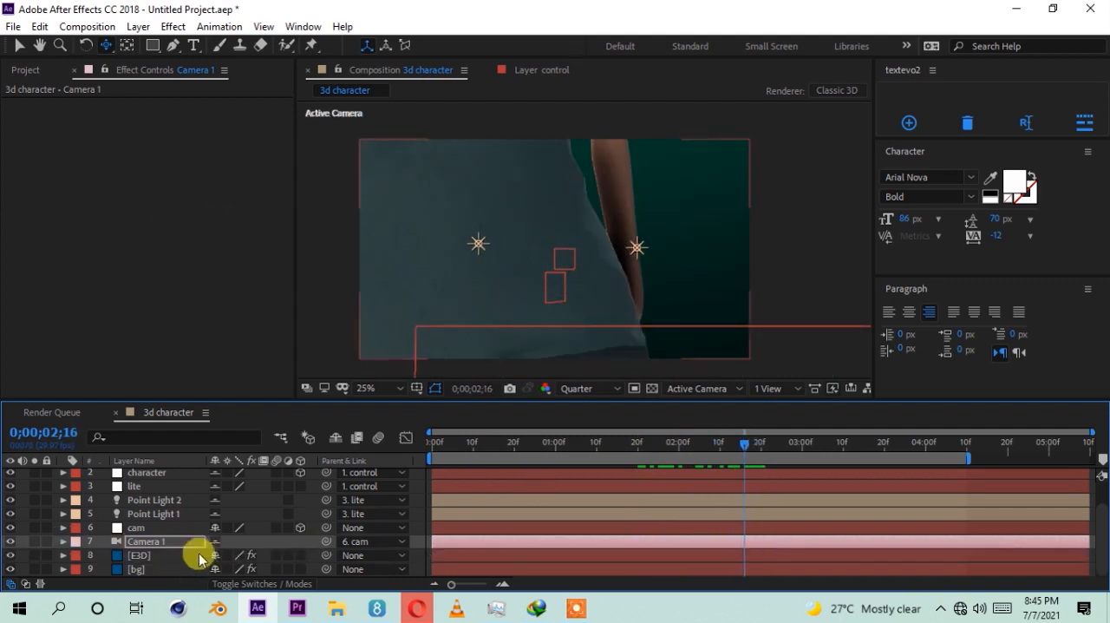
click(158, 556)
shift+click(168, 568)
key(alt+bracketright)
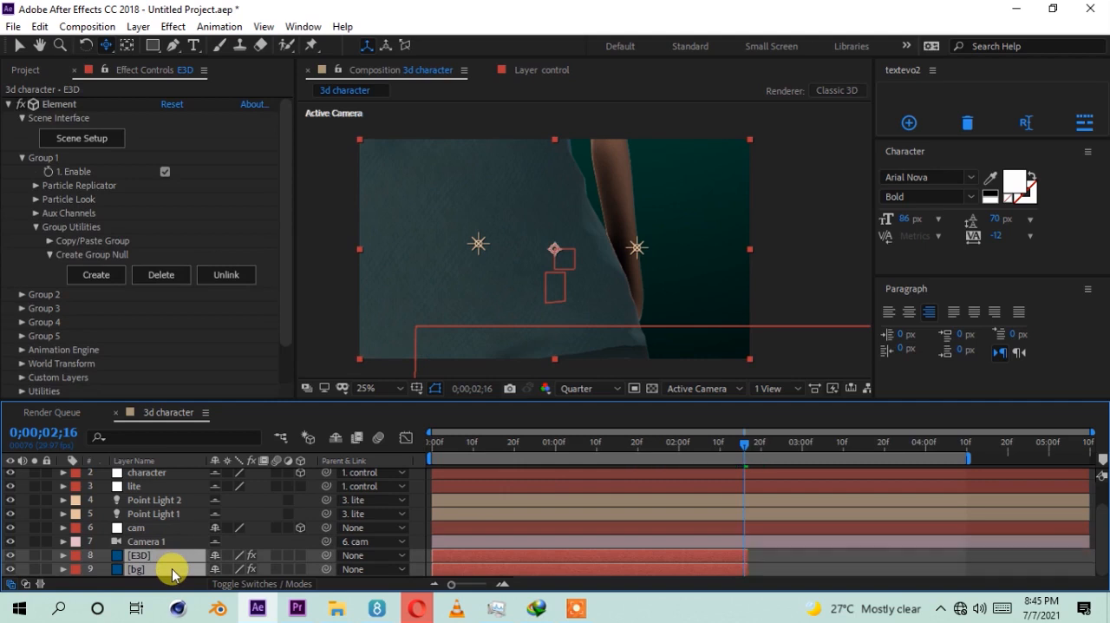
Step: Hide the shy layers, preview the walk, and extend the ends of the E3D and bg layers to about 0;00;04;10
click(343, 443)
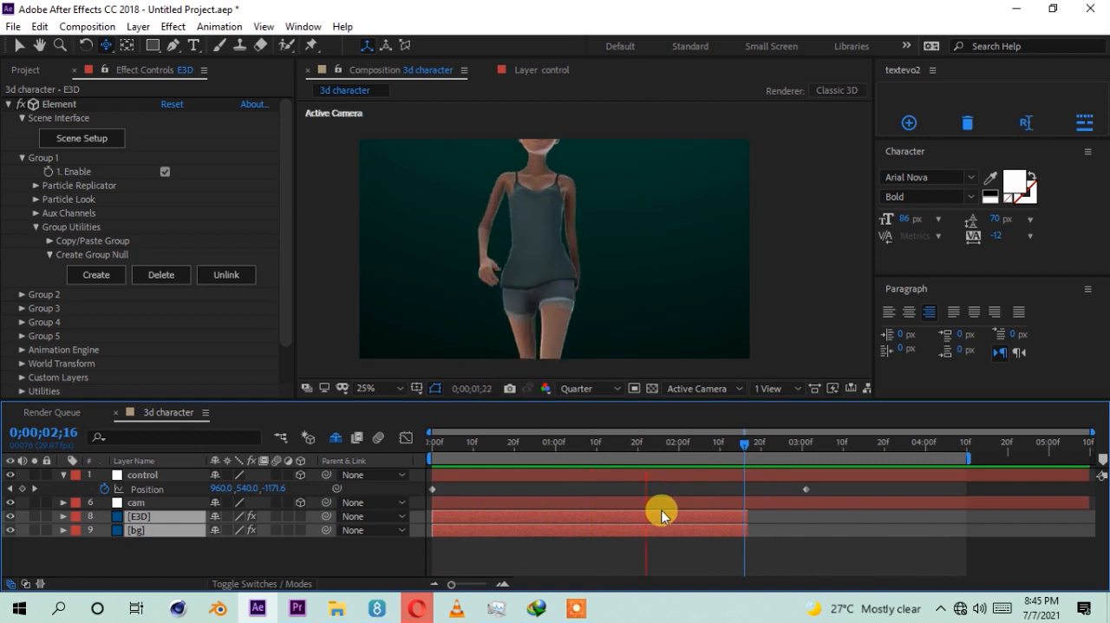
click(715, 446)
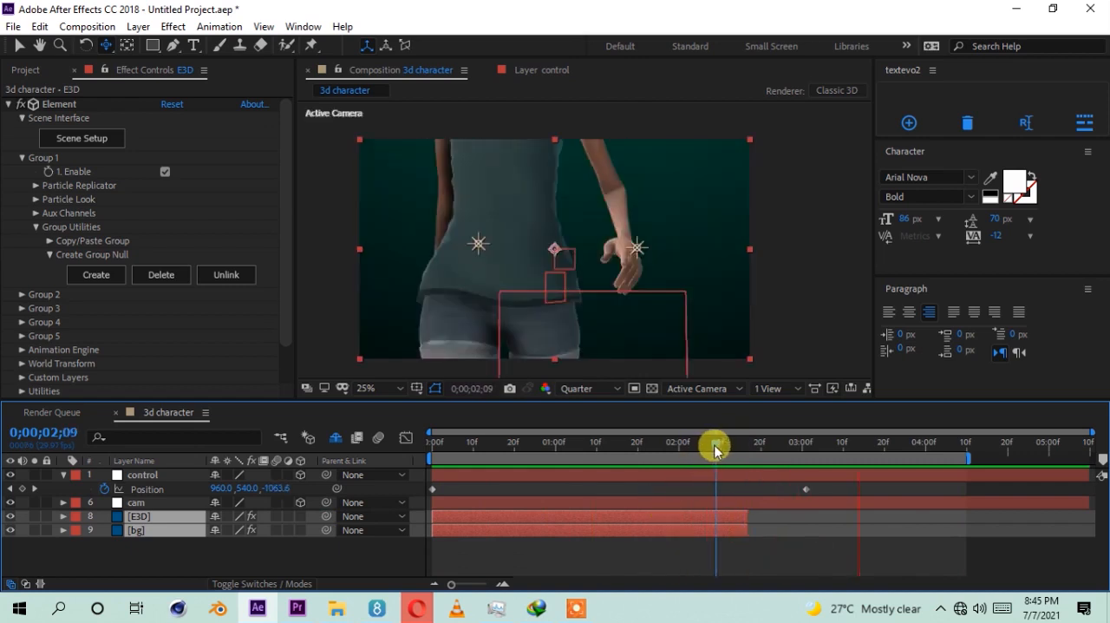
drag(715, 446, 735, 446)
drag(744, 517, 970, 513)
Step: Set the work area to end at 0;00;03;11, deselect the layers and go to 0;00;01;02
drag(751, 448, 846, 474)
key(n)
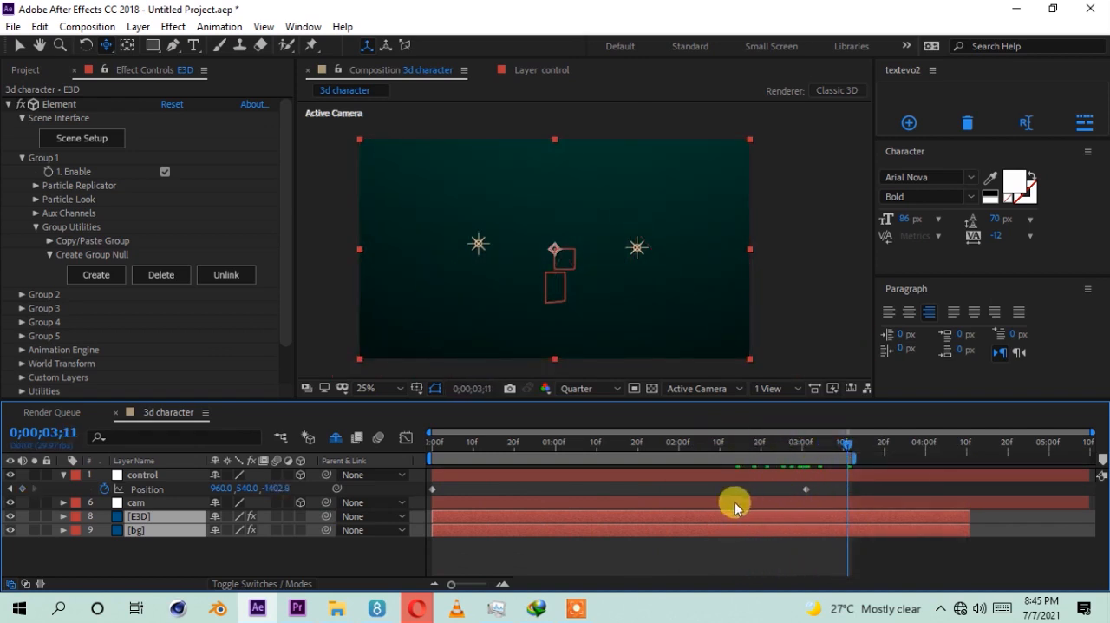
click(599, 552)
click(564, 445)
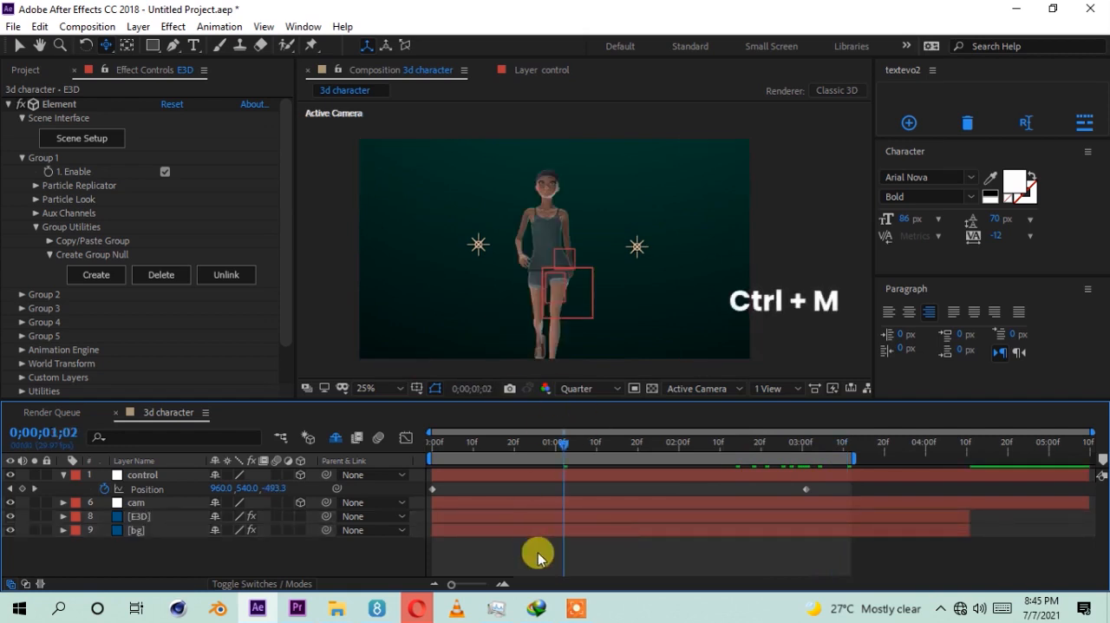
Step: Add the 3d character composition to the render queue and set its output module format to QuickTime
key(ctrl+m)
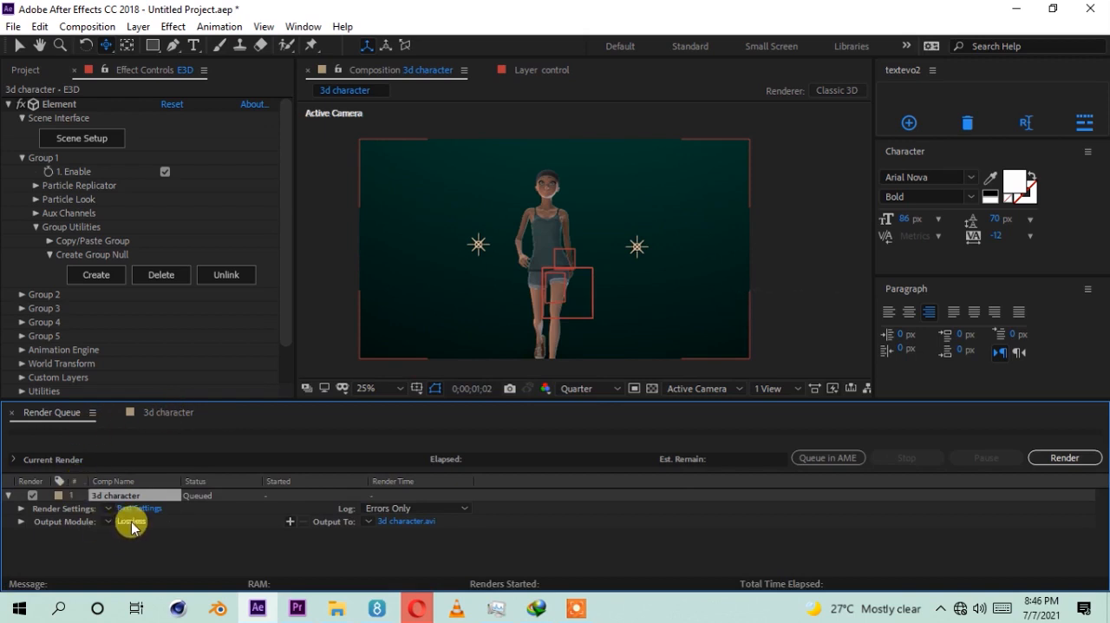
click(131, 521)
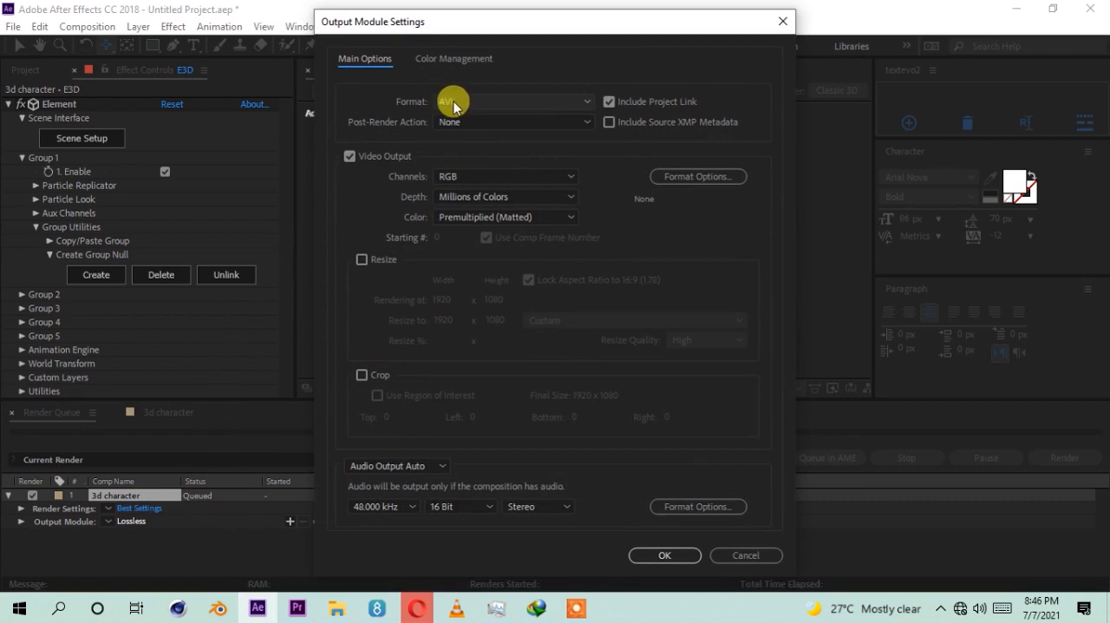
click(713, 550)
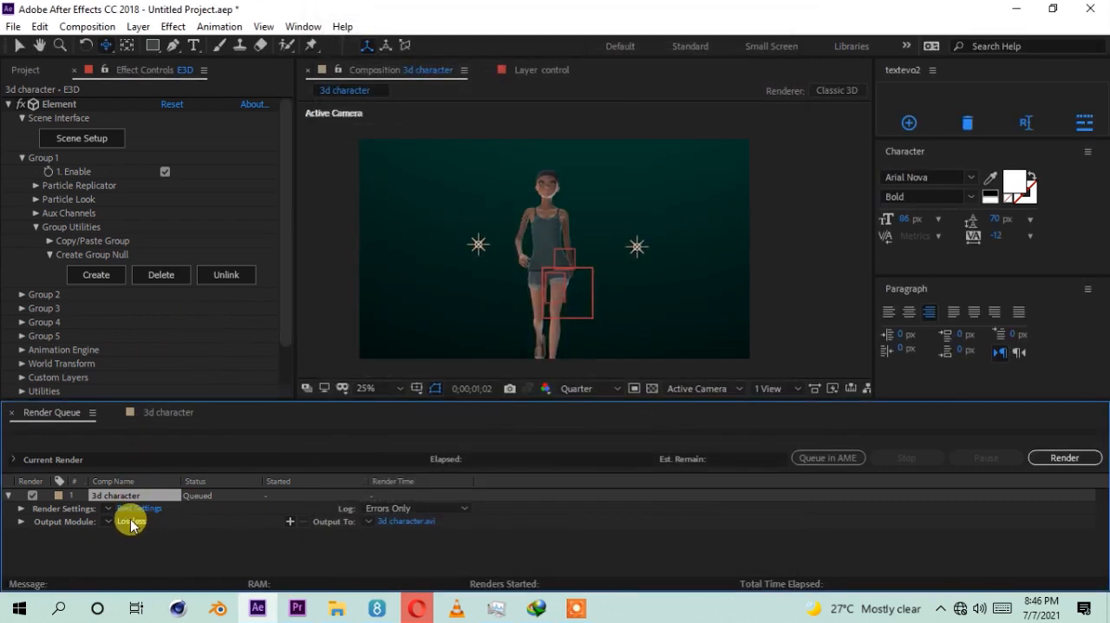
click(131, 521)
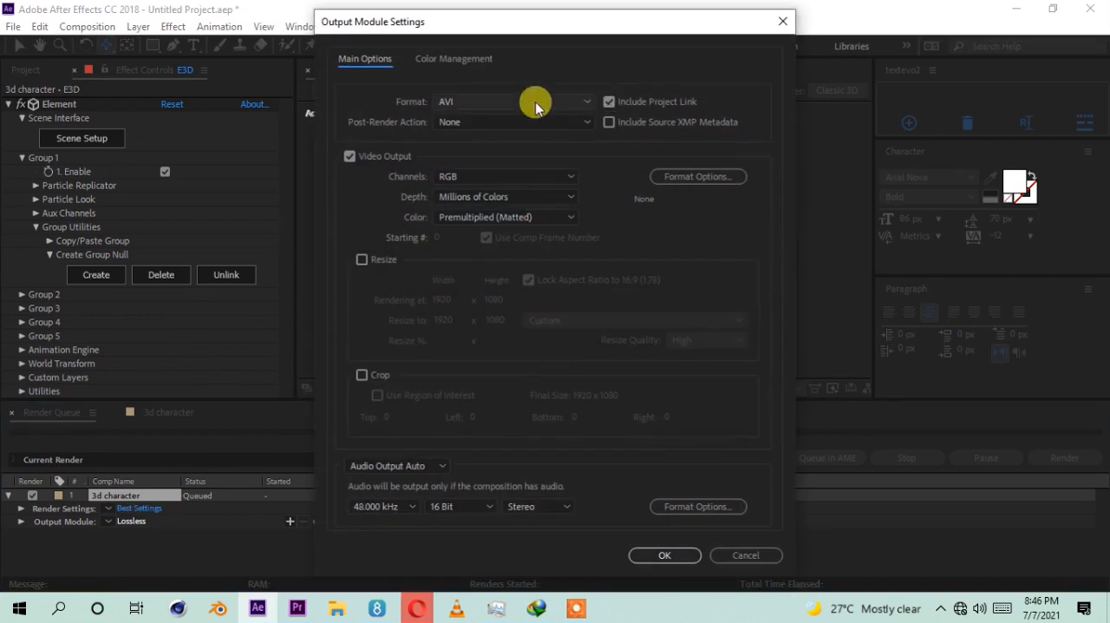
click(533, 104)
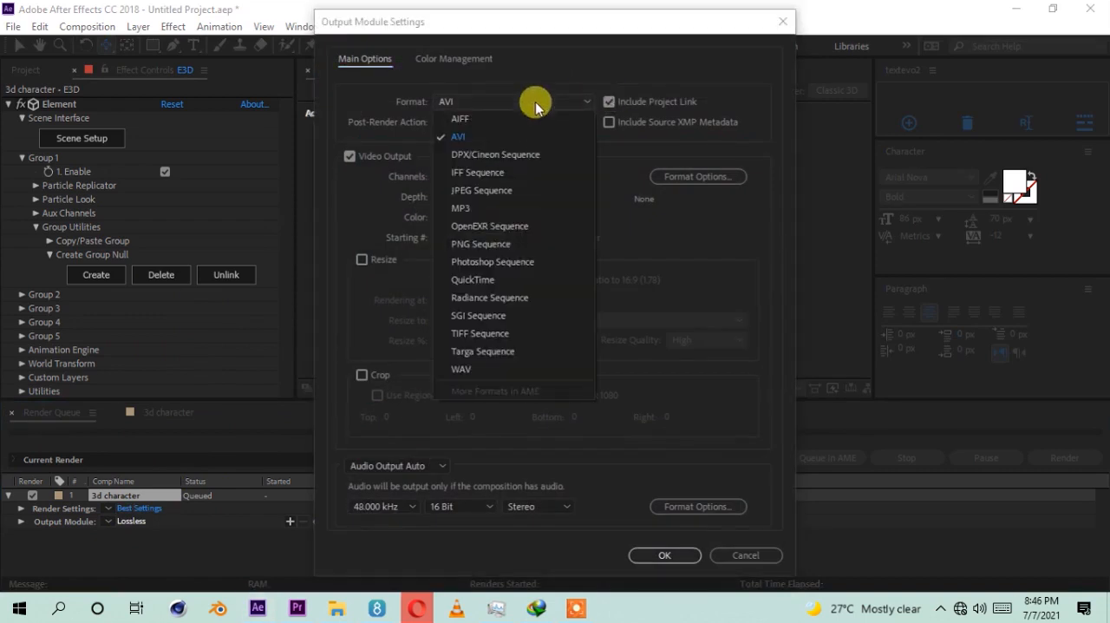
click(473, 281)
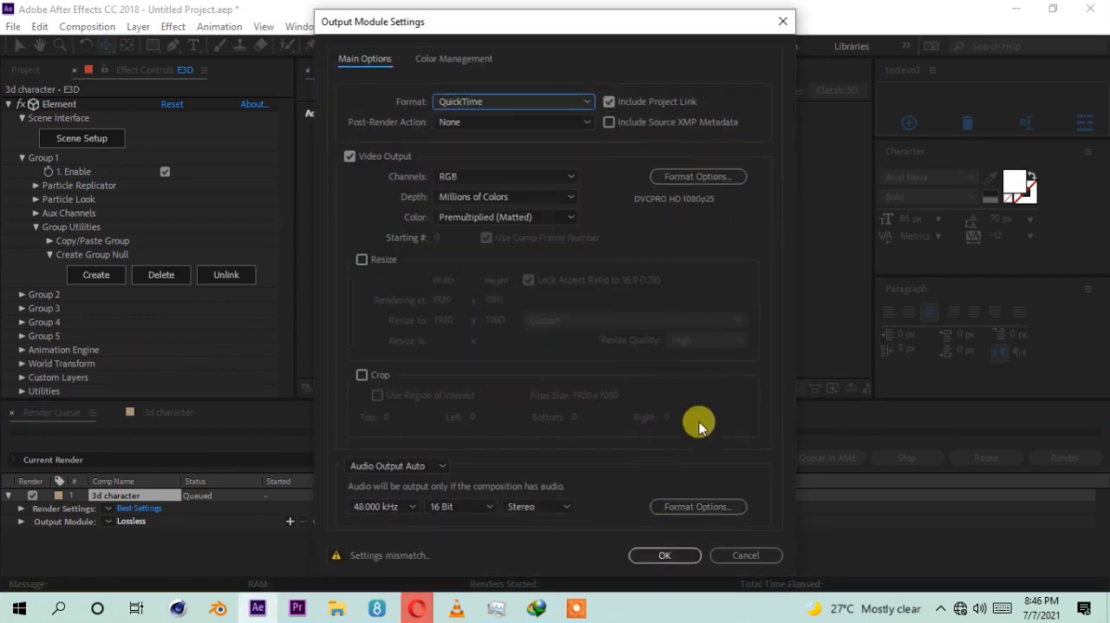
click(661, 549)
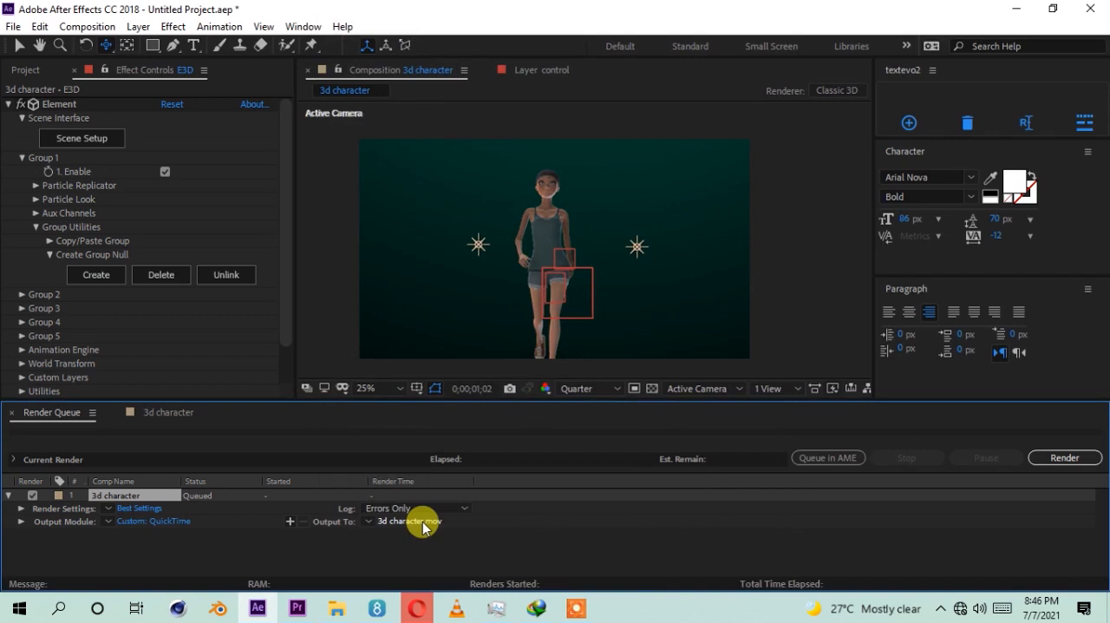
Step: Save the output as 3d character in a new folder named final within Walk animation's animated AE folder, and start the render
click(424, 512)
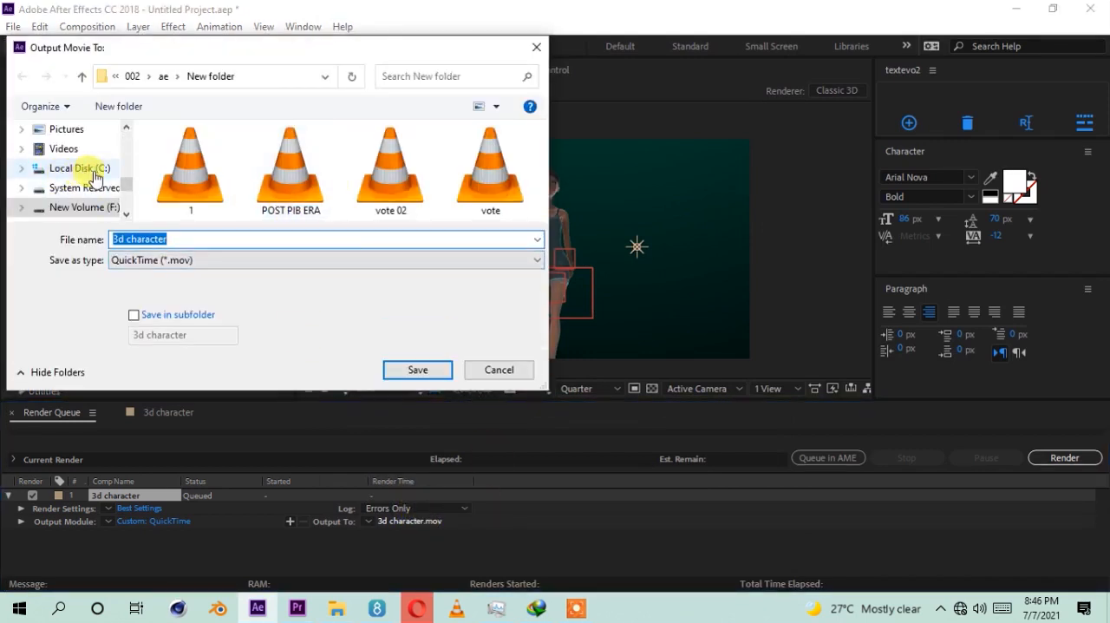
click(84, 207)
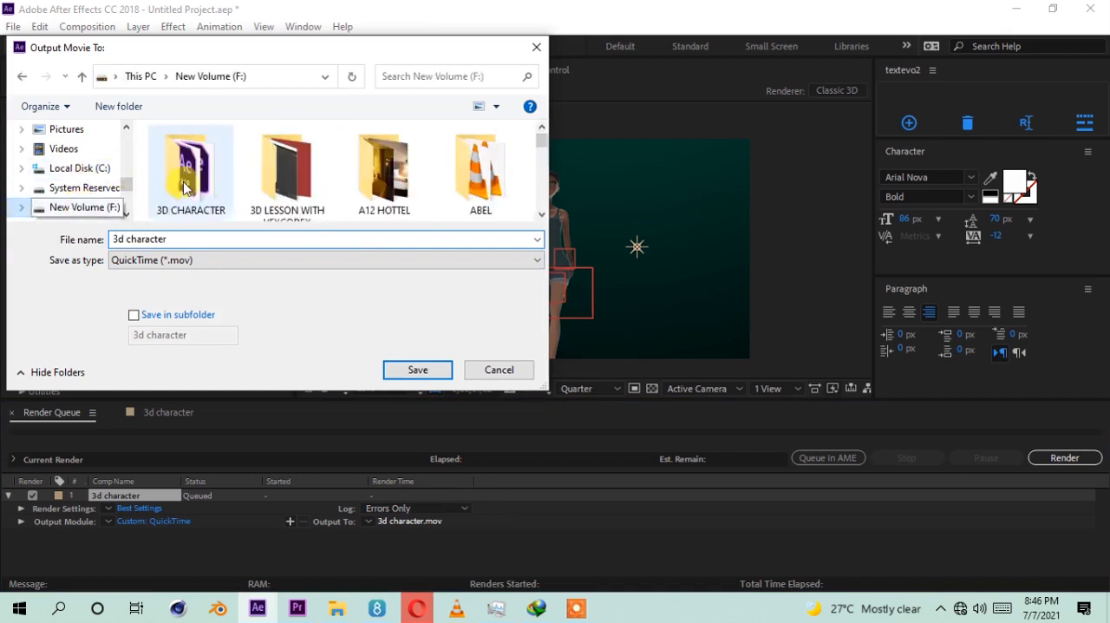
double_click(184, 179)
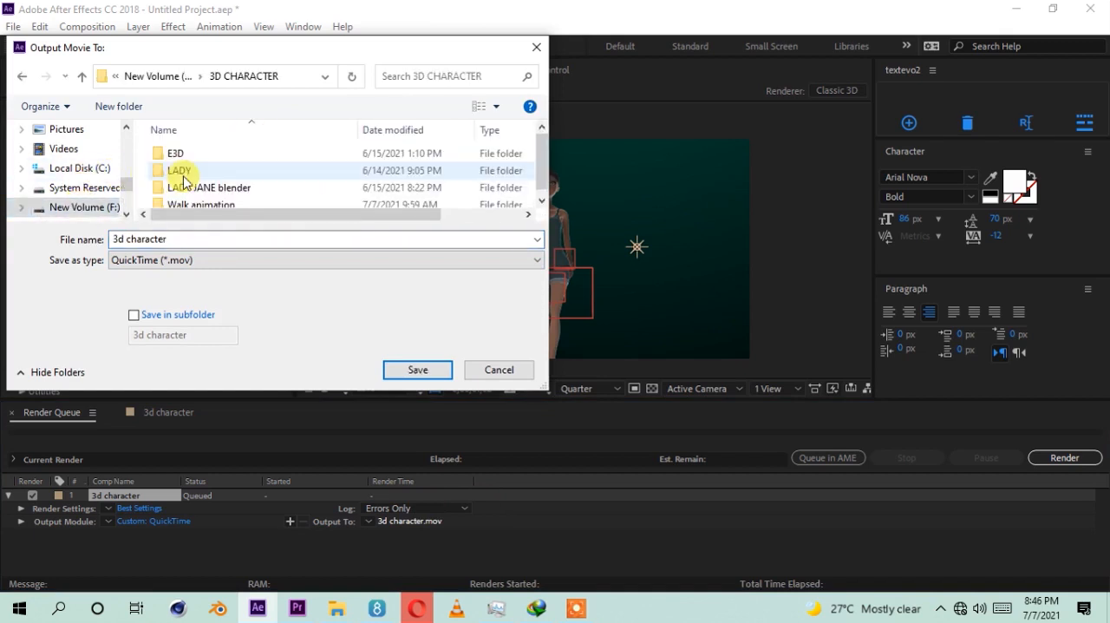
double_click(208, 205)
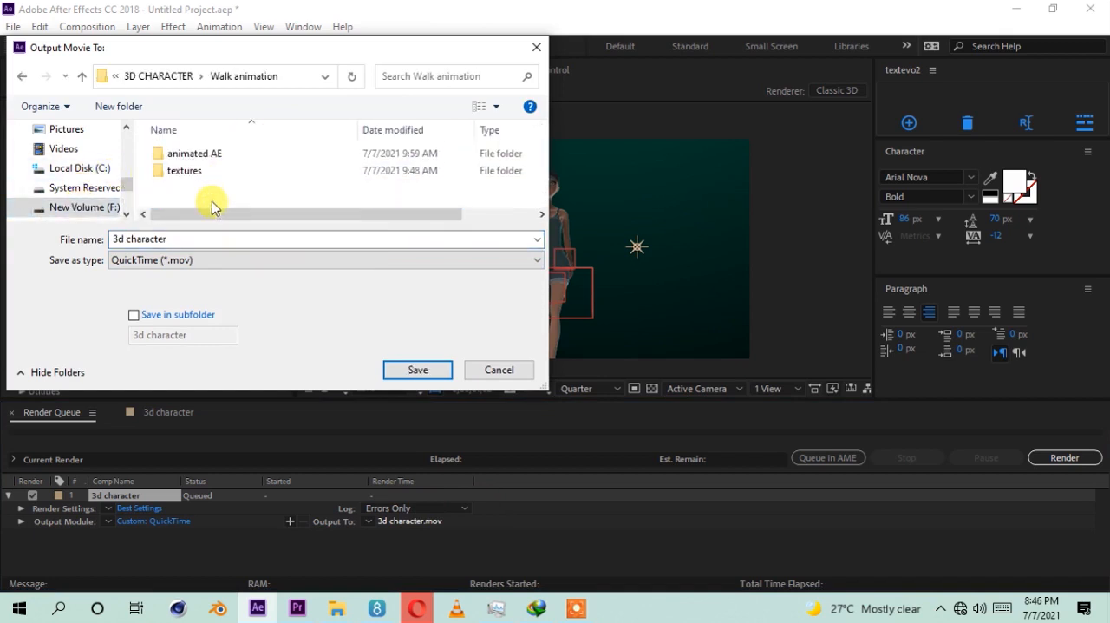
double_click(206, 157)
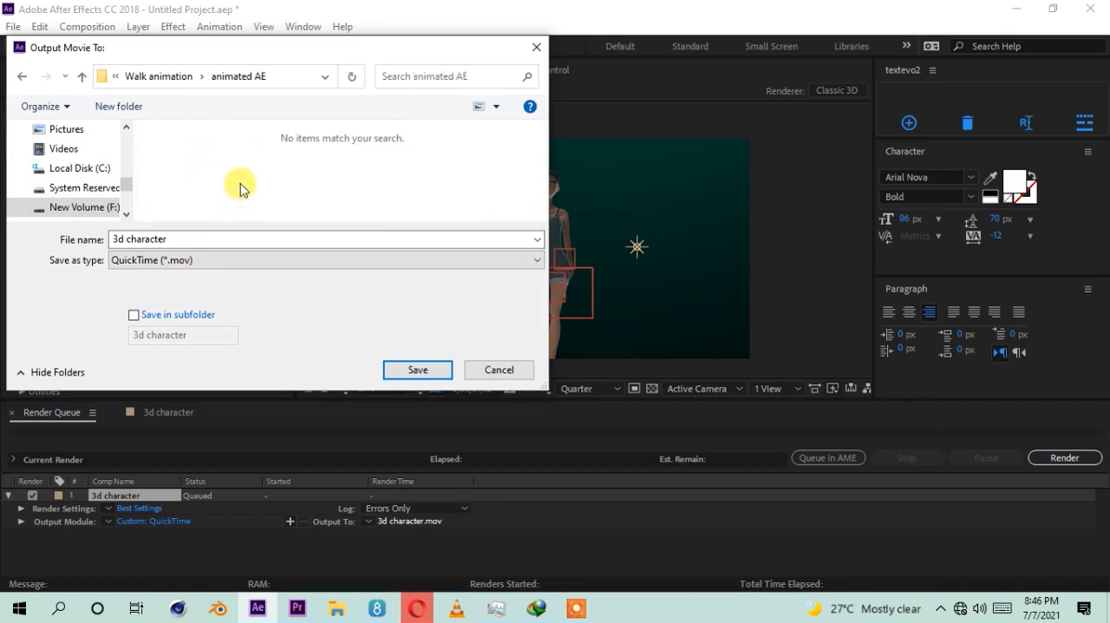
click(121, 117)
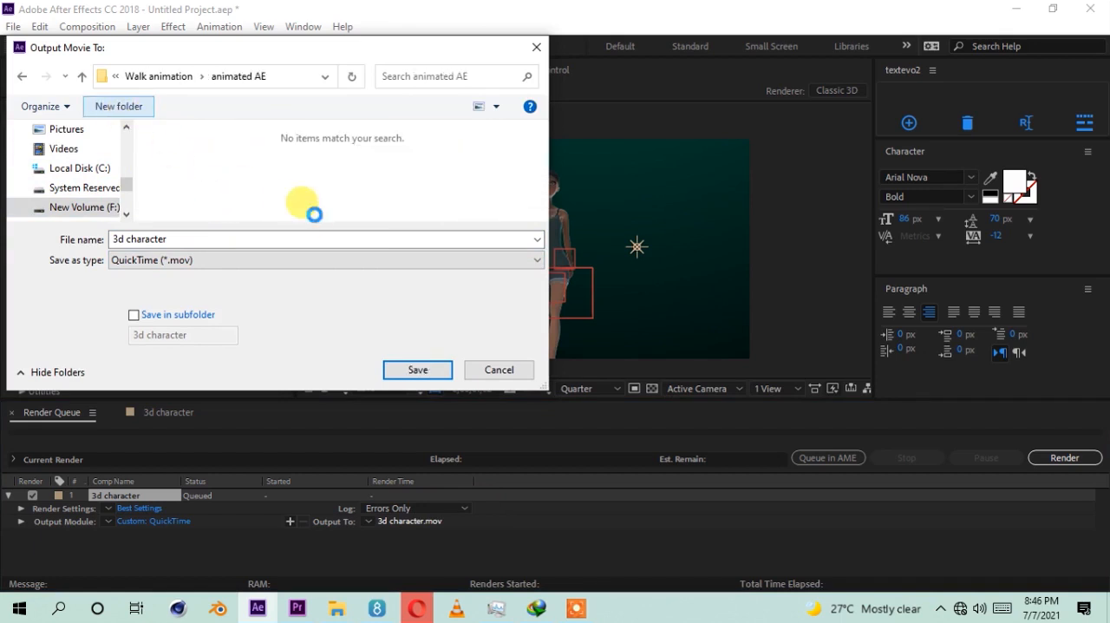
text(final)
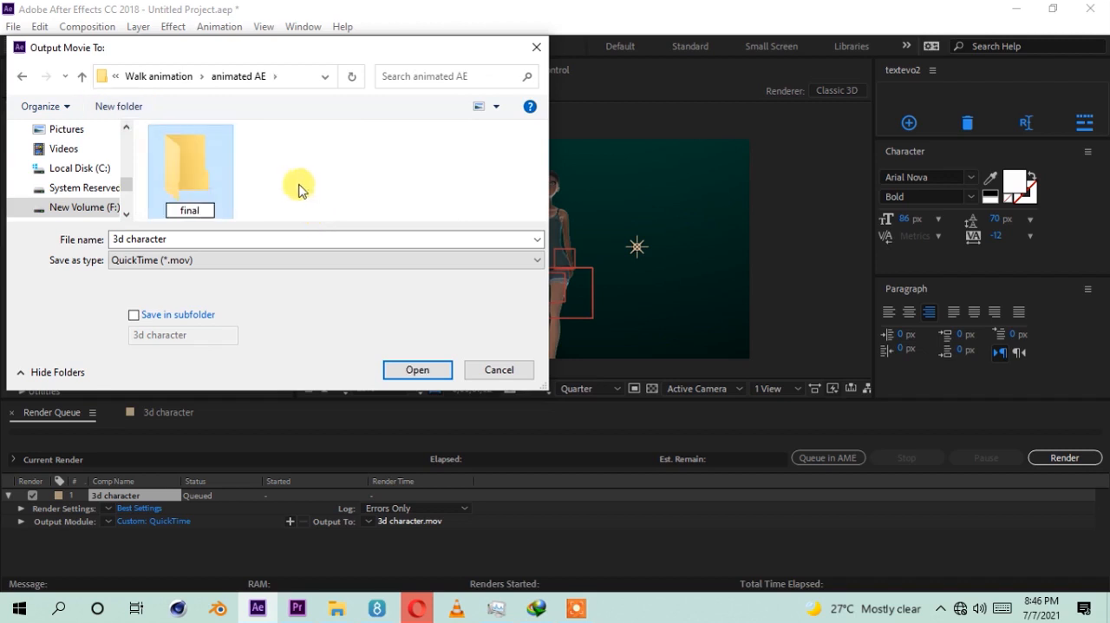
double_click(206, 179)
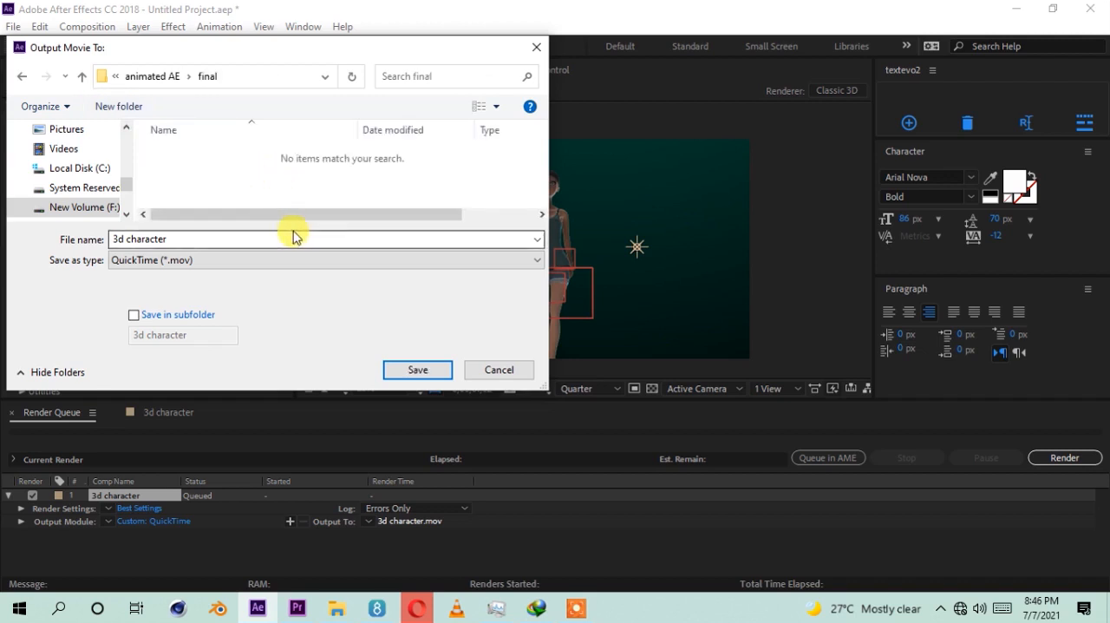
click(417, 369)
click(1066, 467)
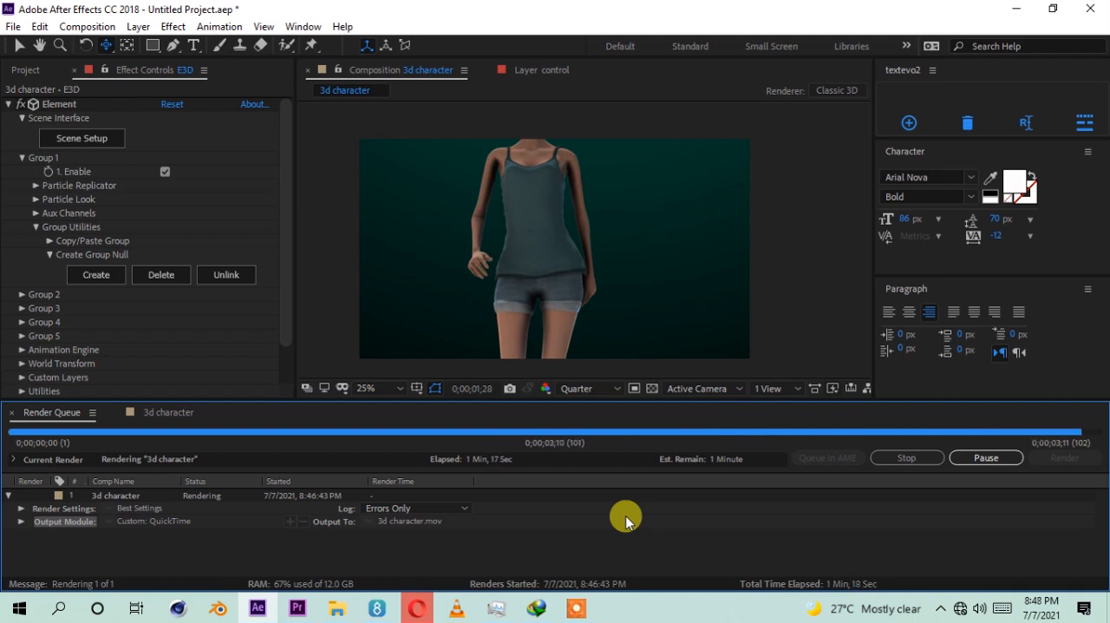
Step: Return to the 3d character composition's timeline and scrub the walk back to 0;00;00;28
scroll(524, 253, down, 2)
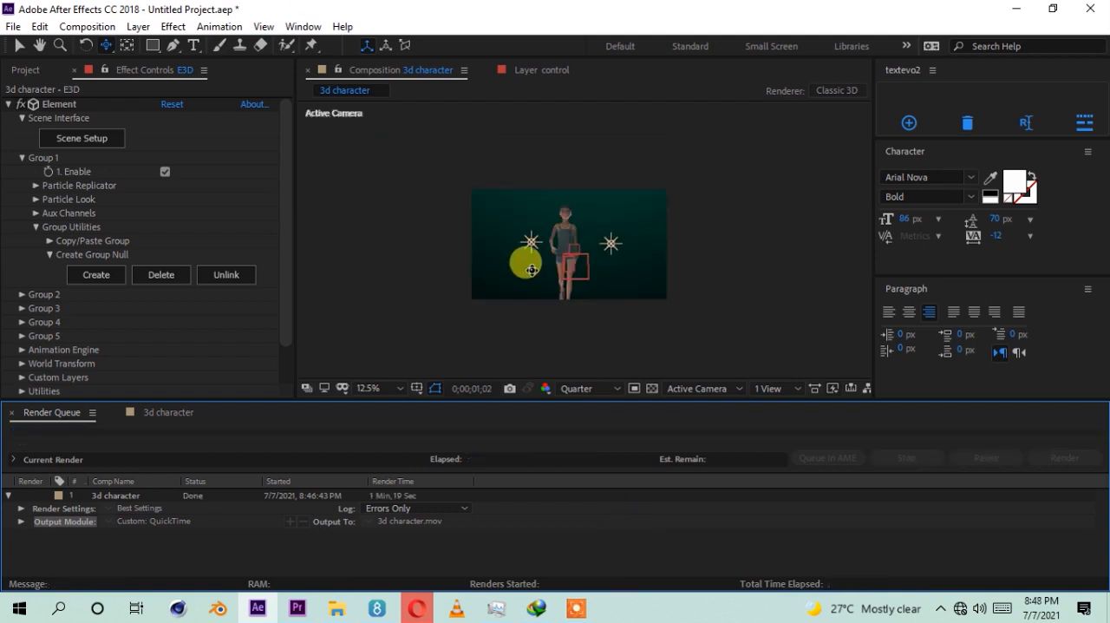
click(139, 414)
drag(589, 442, 548, 475)
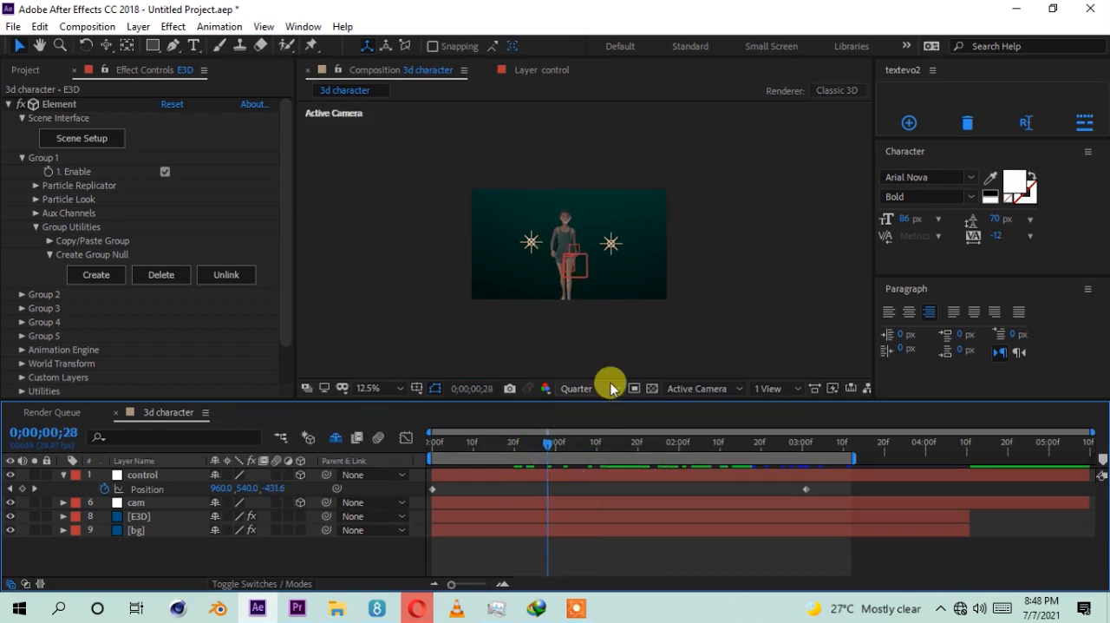